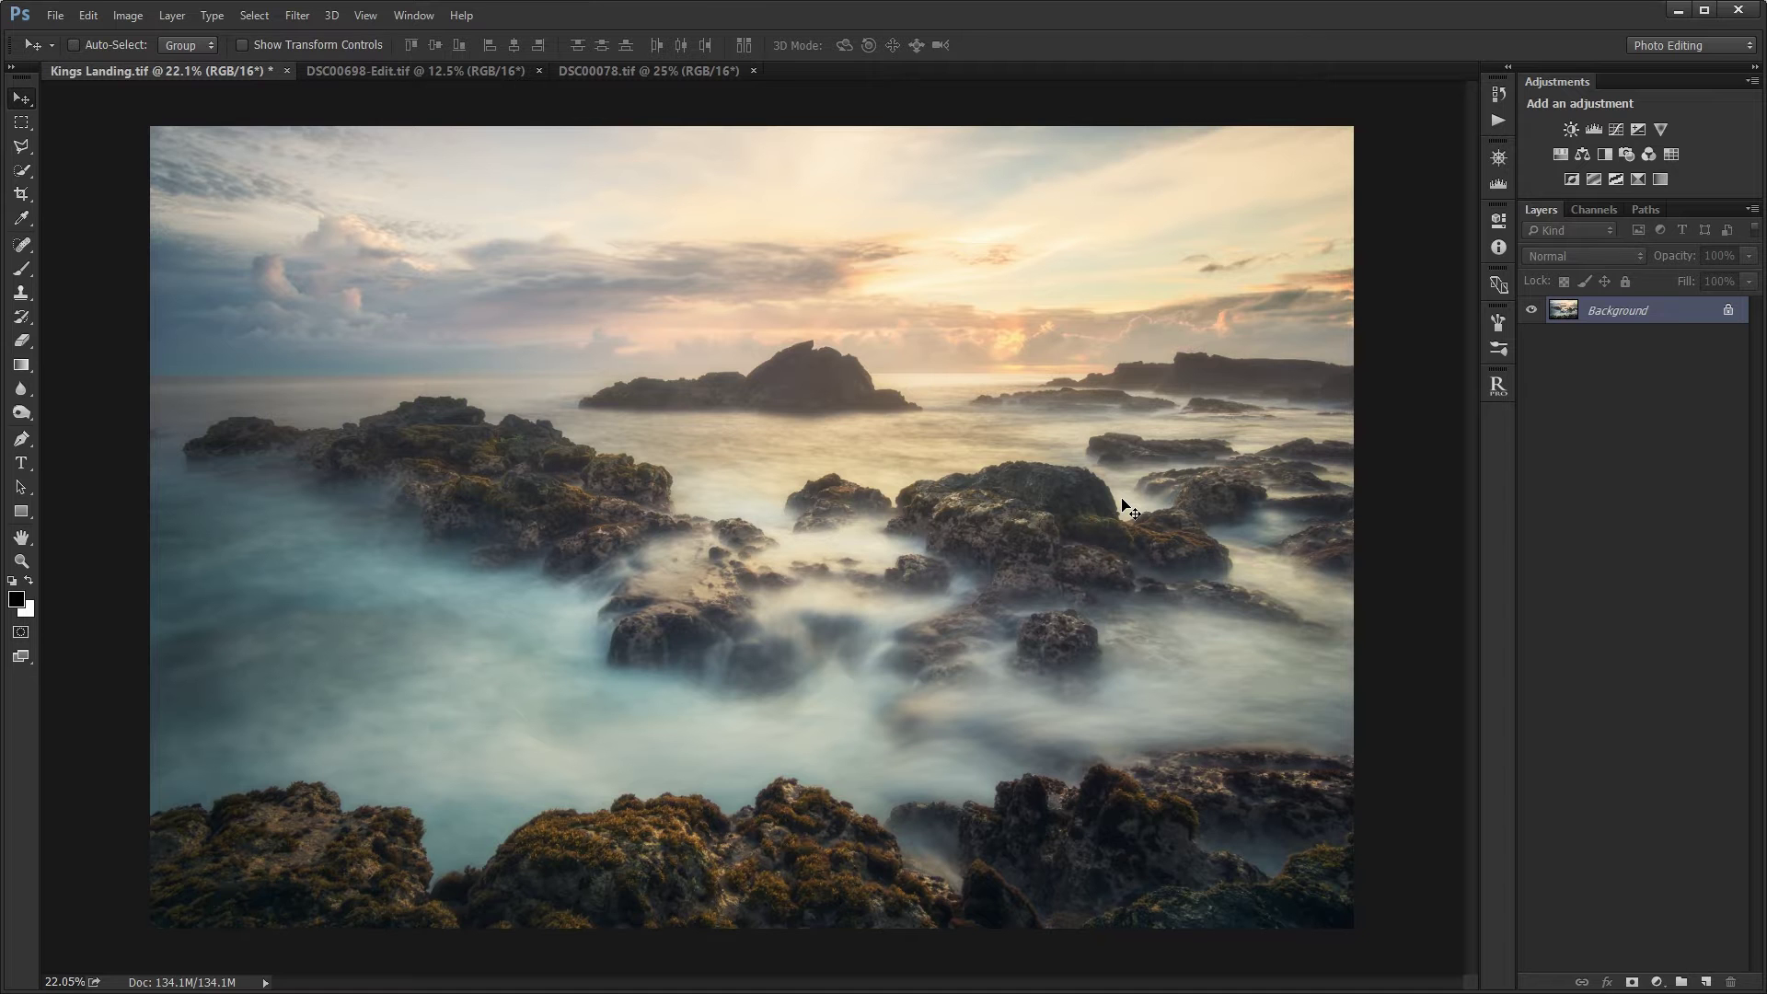
key("ctrl+1")
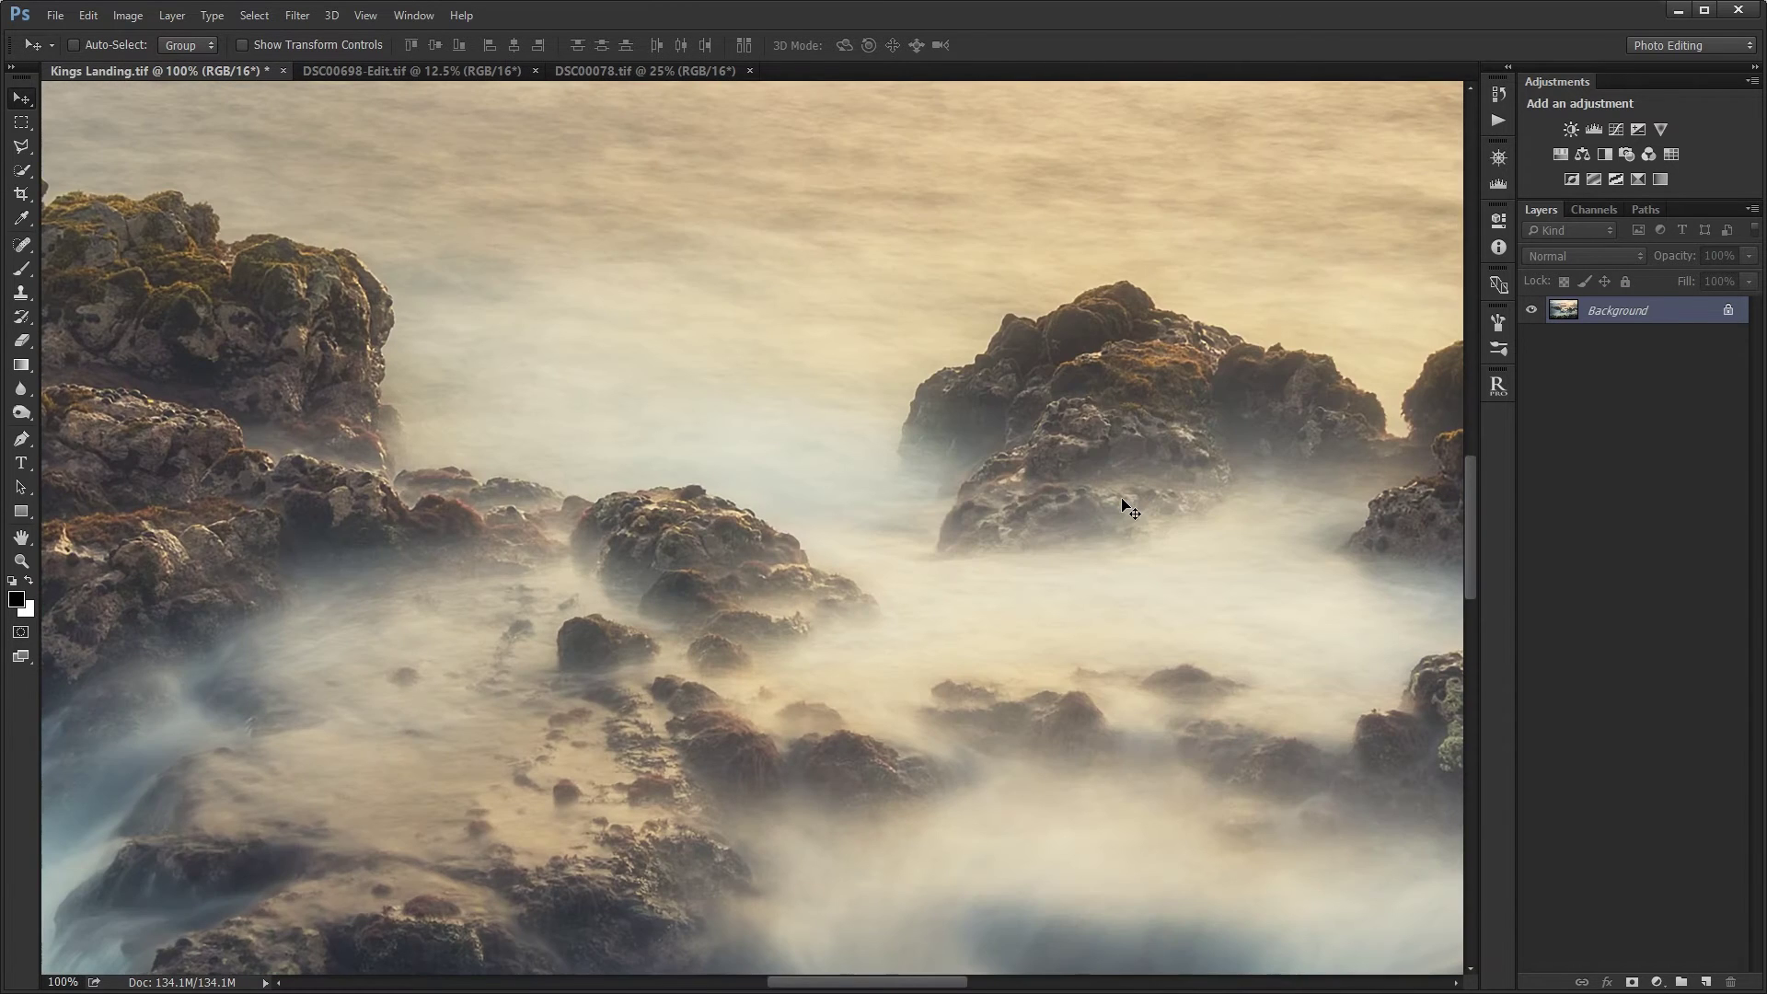
left_click_drag(1123, 501, 626, 594)
left_click_drag(1184, 678, 690, 565)
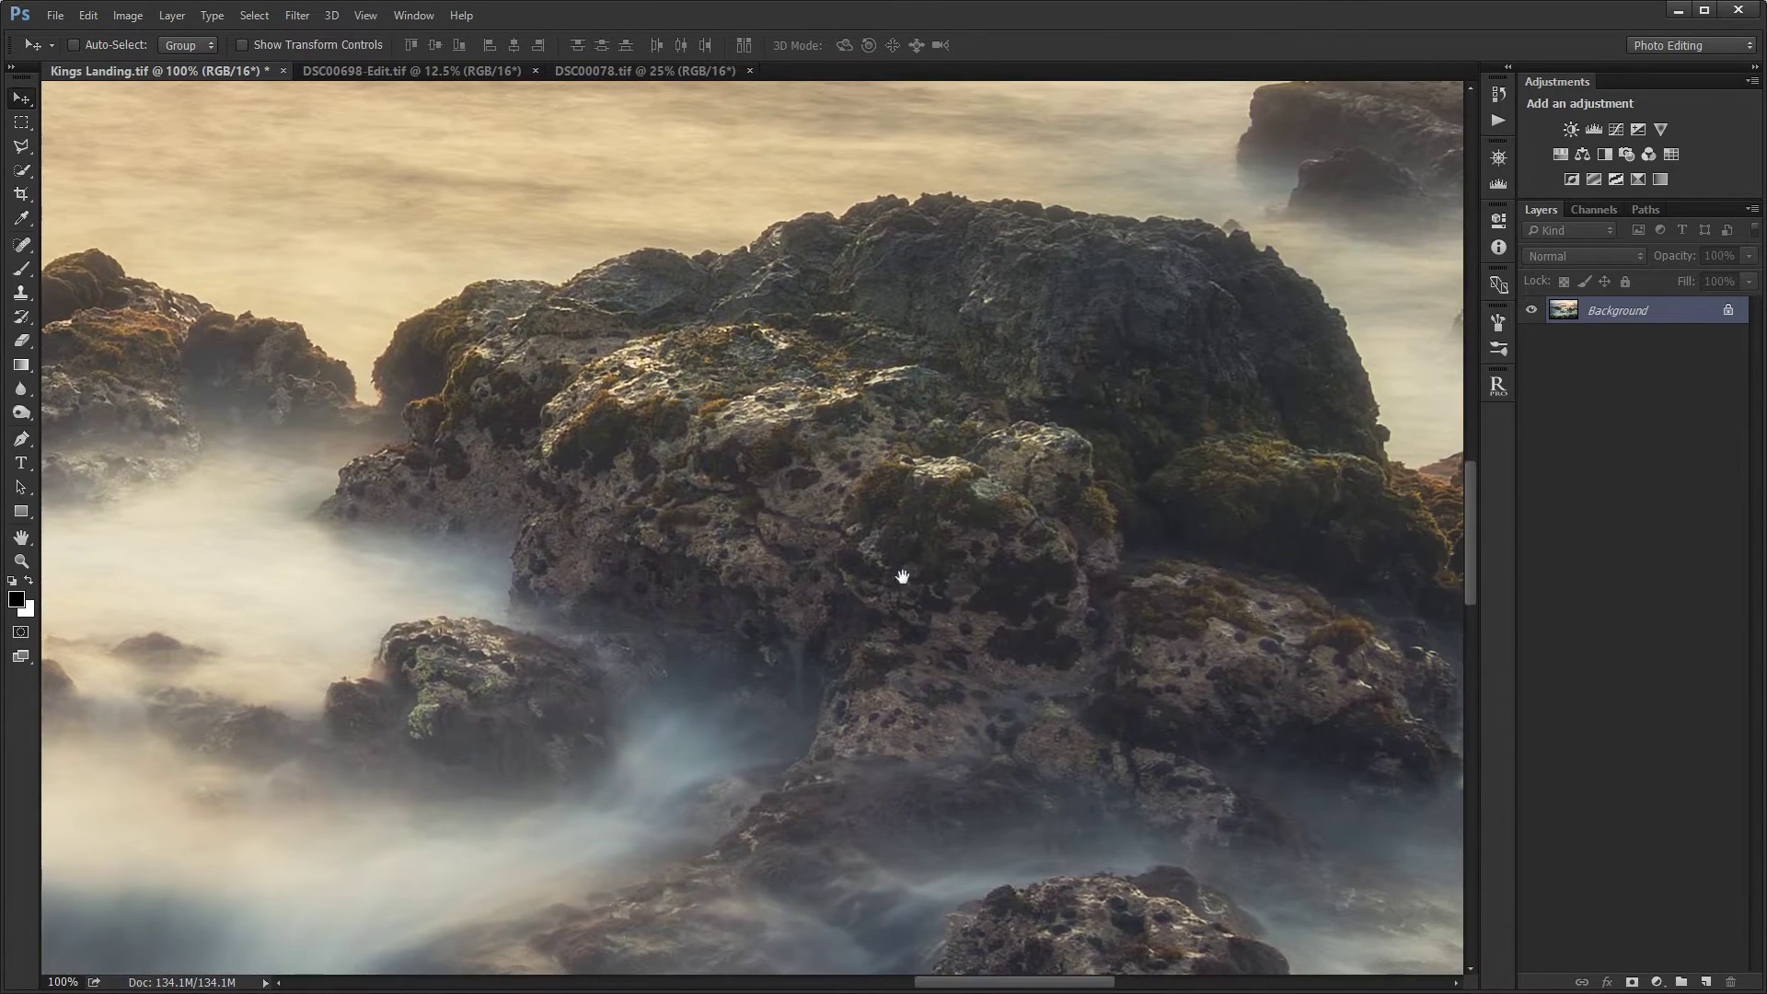
left_click_drag(1104, 415, 931, 484)
left_click_drag(983, 555, 960, 631)
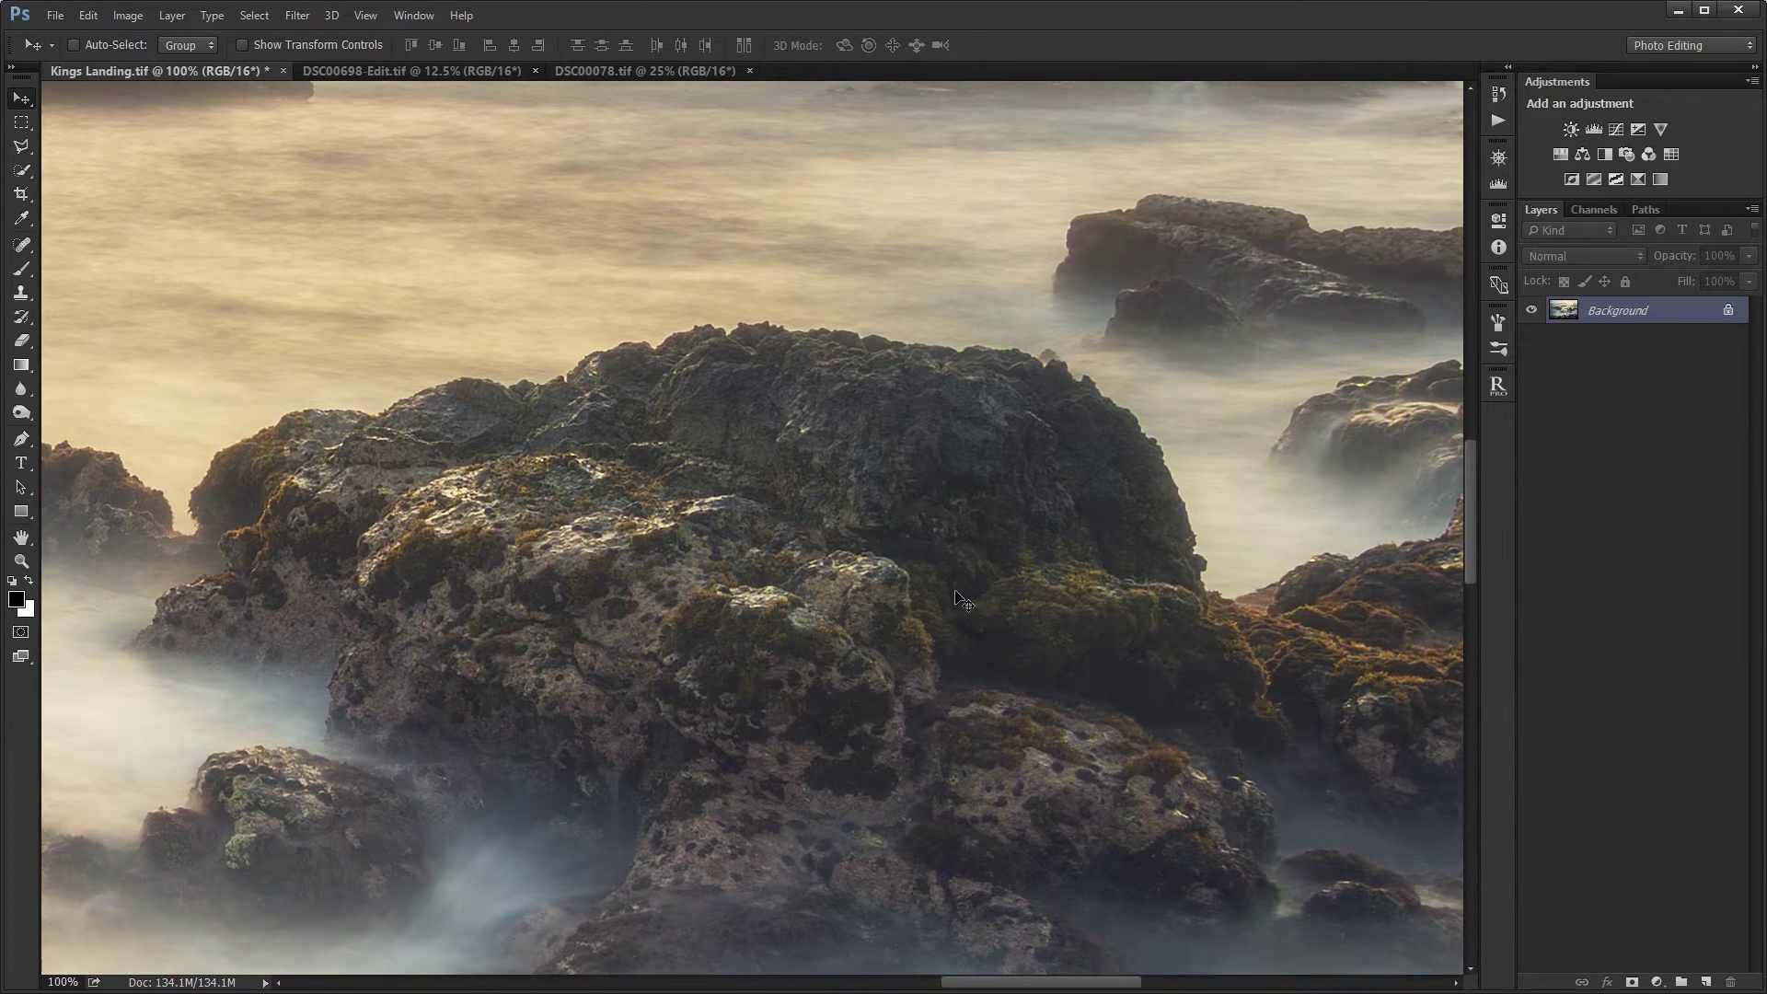
left_click_drag(632, 624, 923, 536)
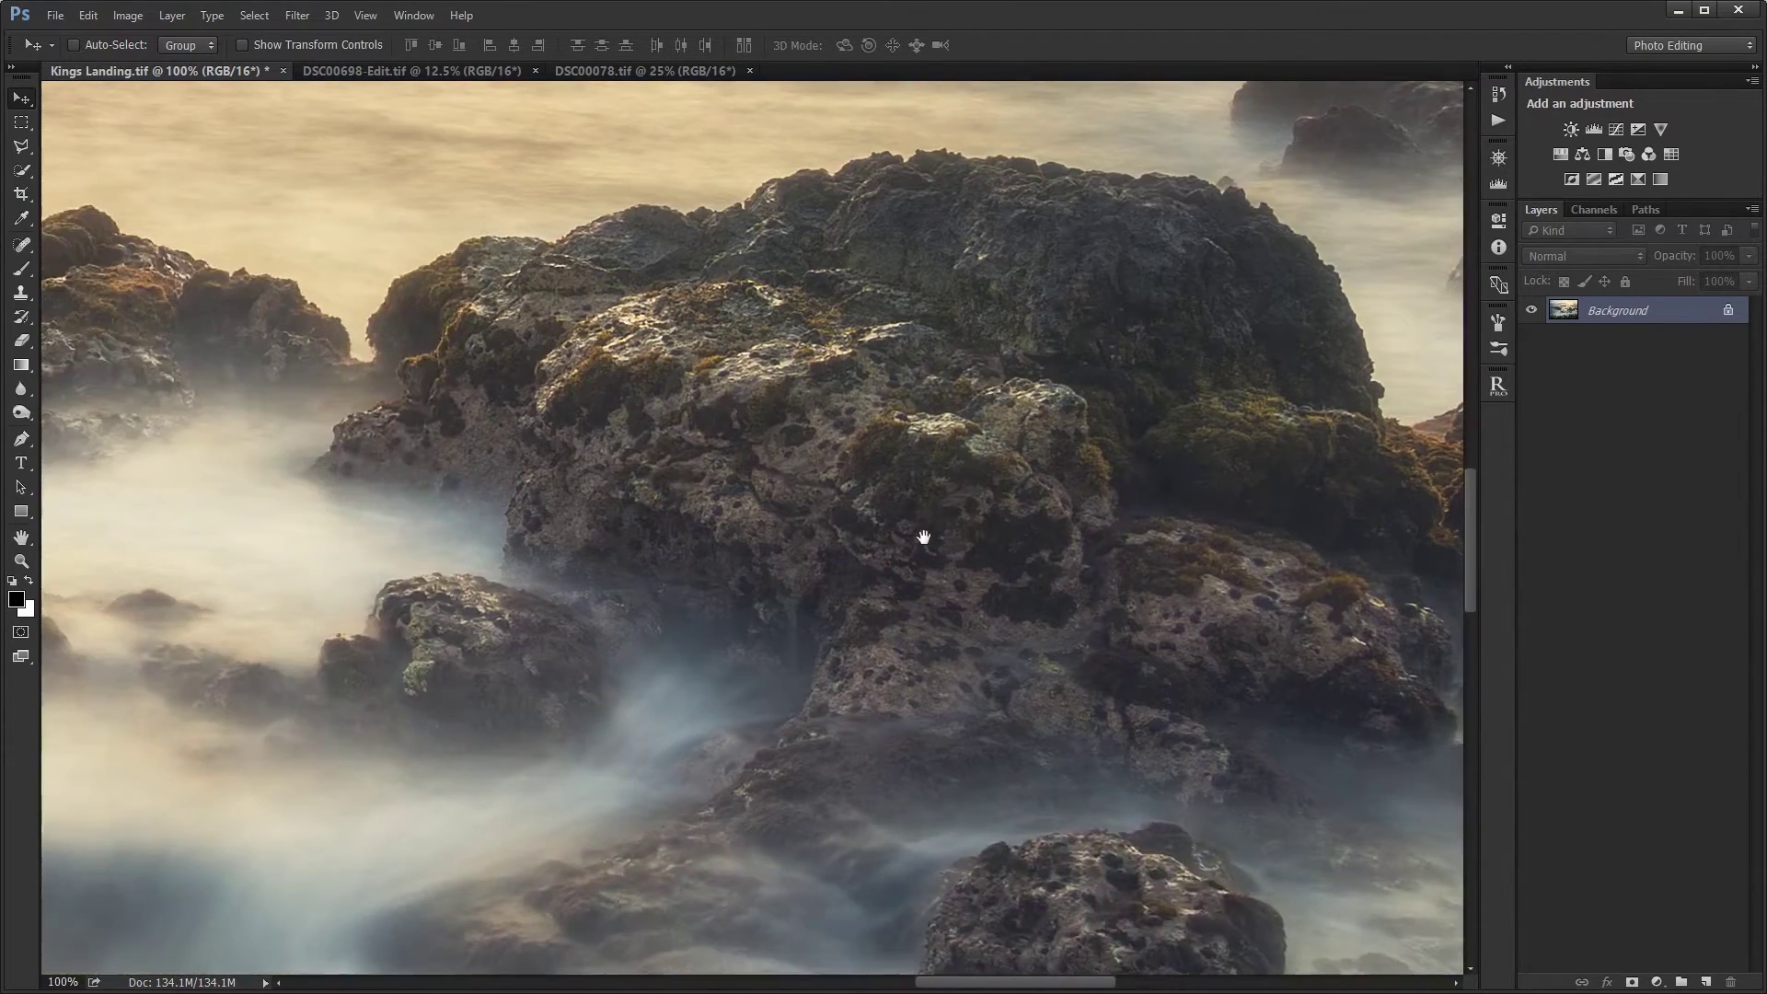
left_click_drag(1097, 446, 1341, 611)
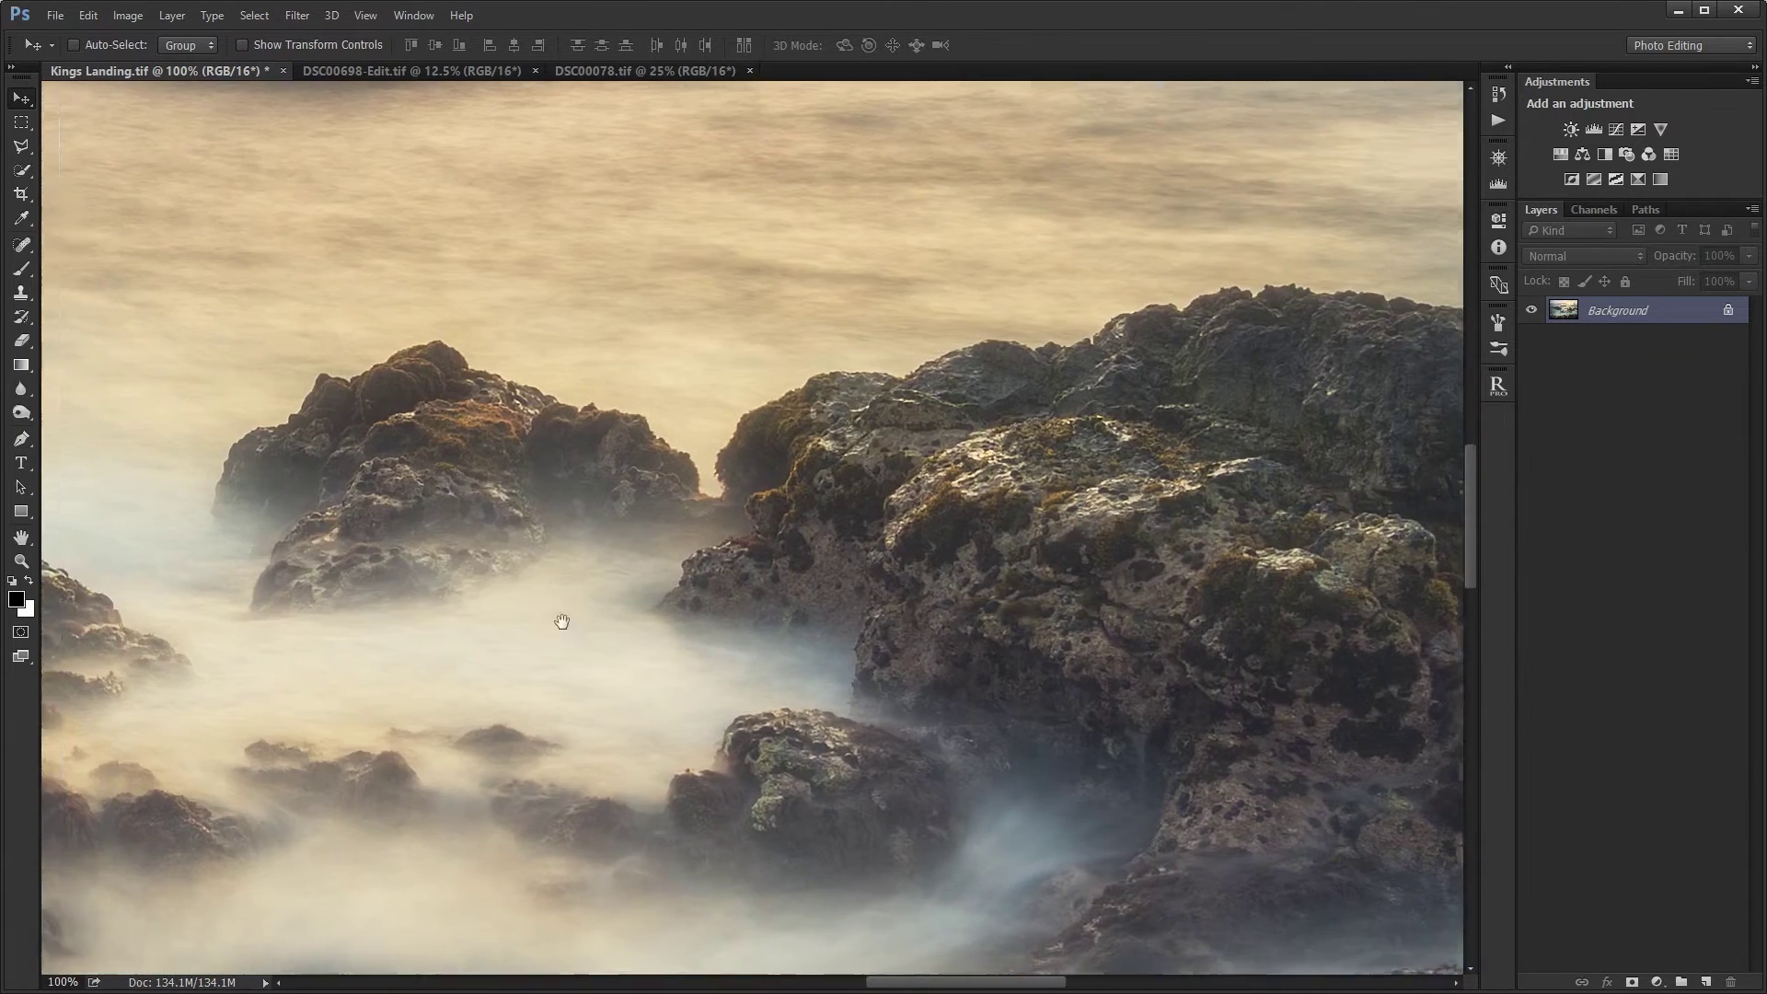
left_click_drag(561, 621, 1172, 754)
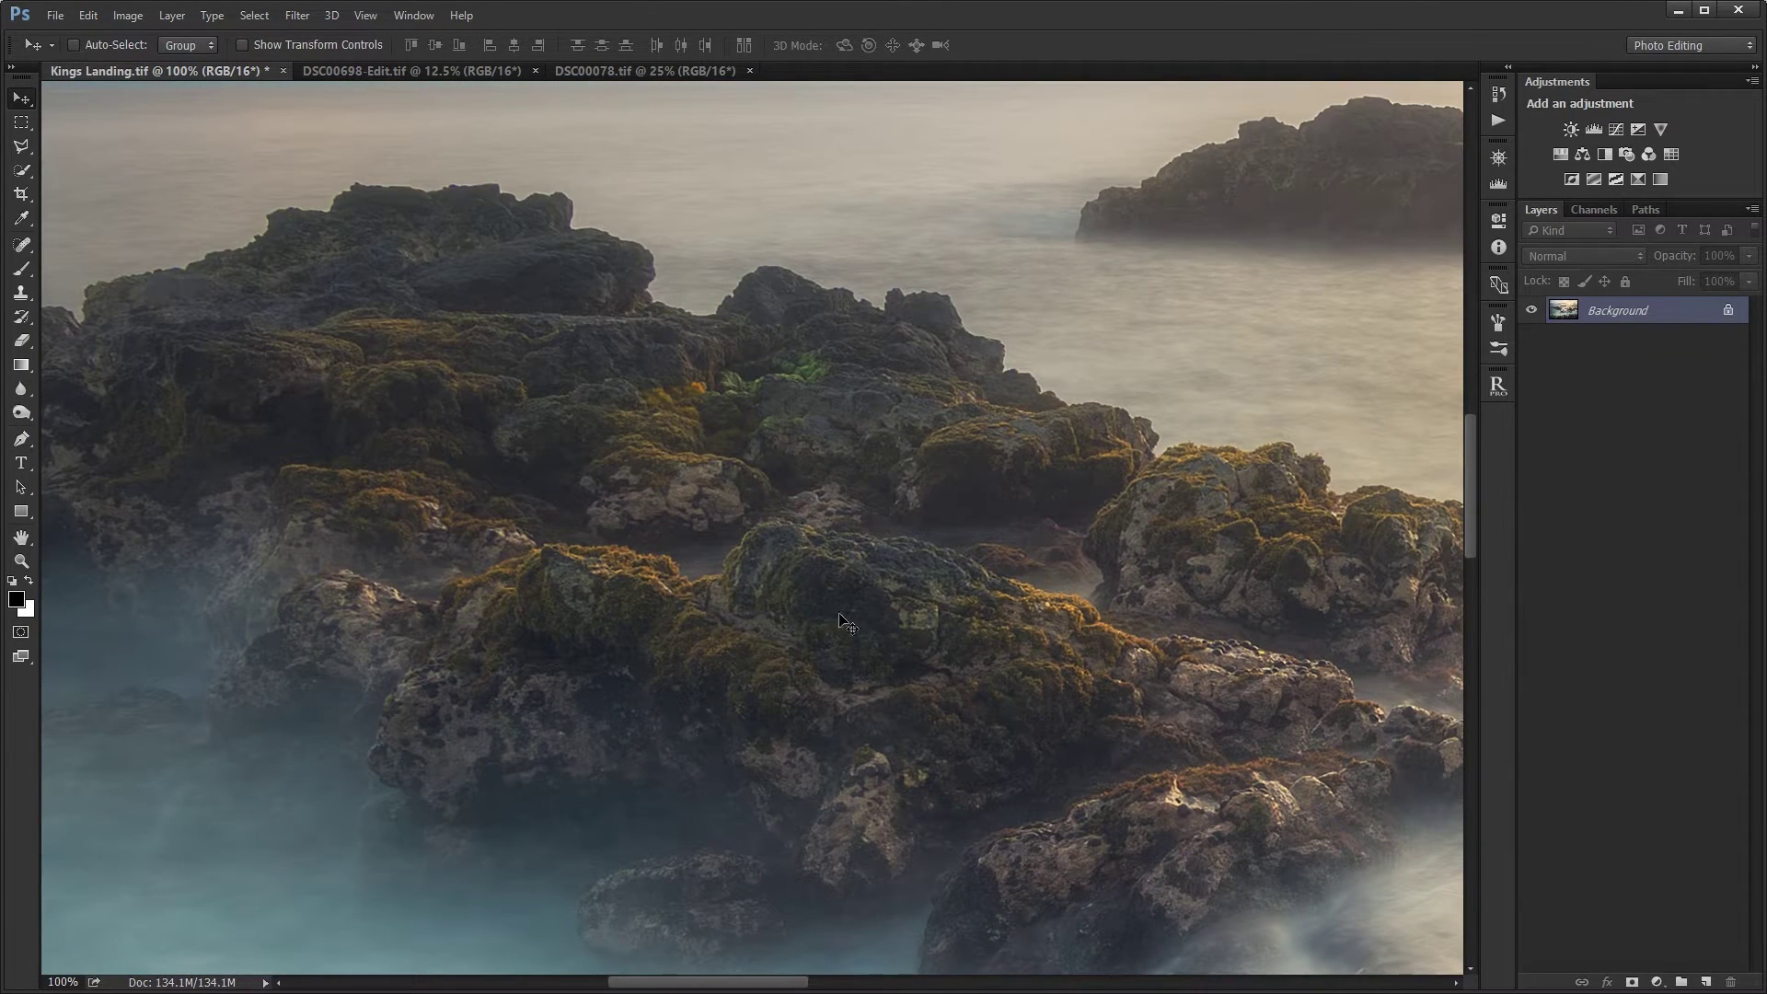
left_click_drag(935, 651, 718, 651)
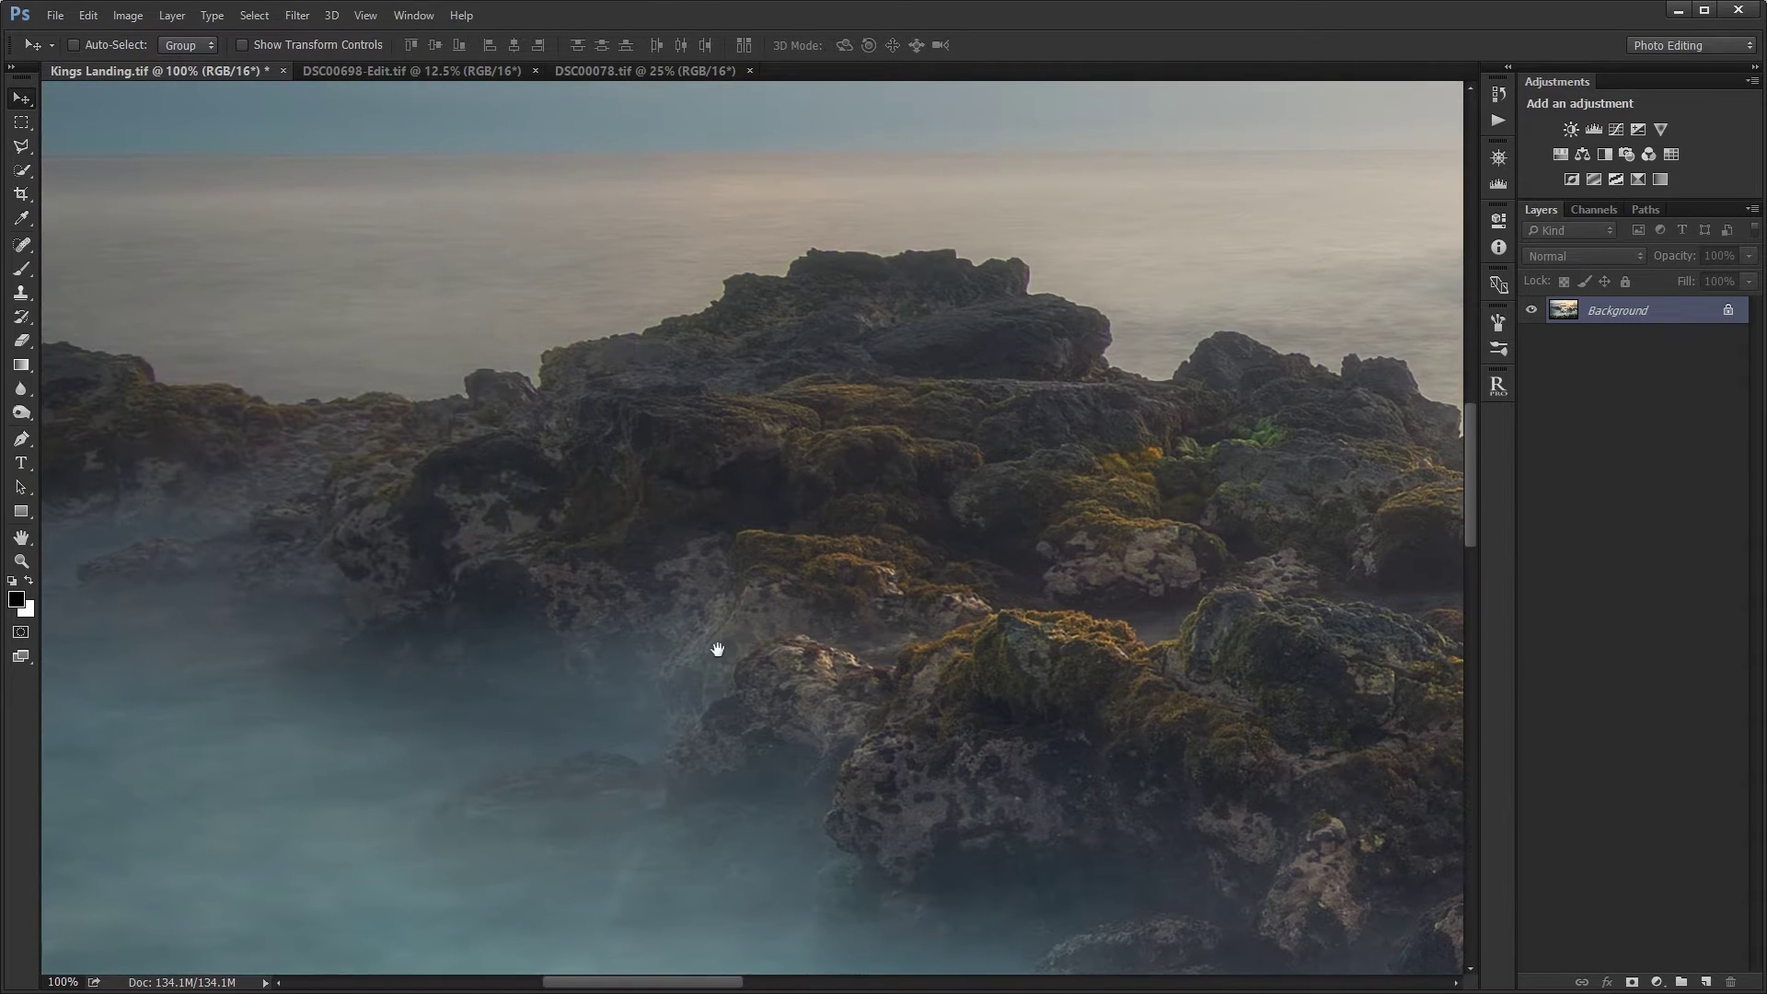
left_click_drag(1179, 560, 662, 600)
left_click_drag(1231, 516, 473, 632)
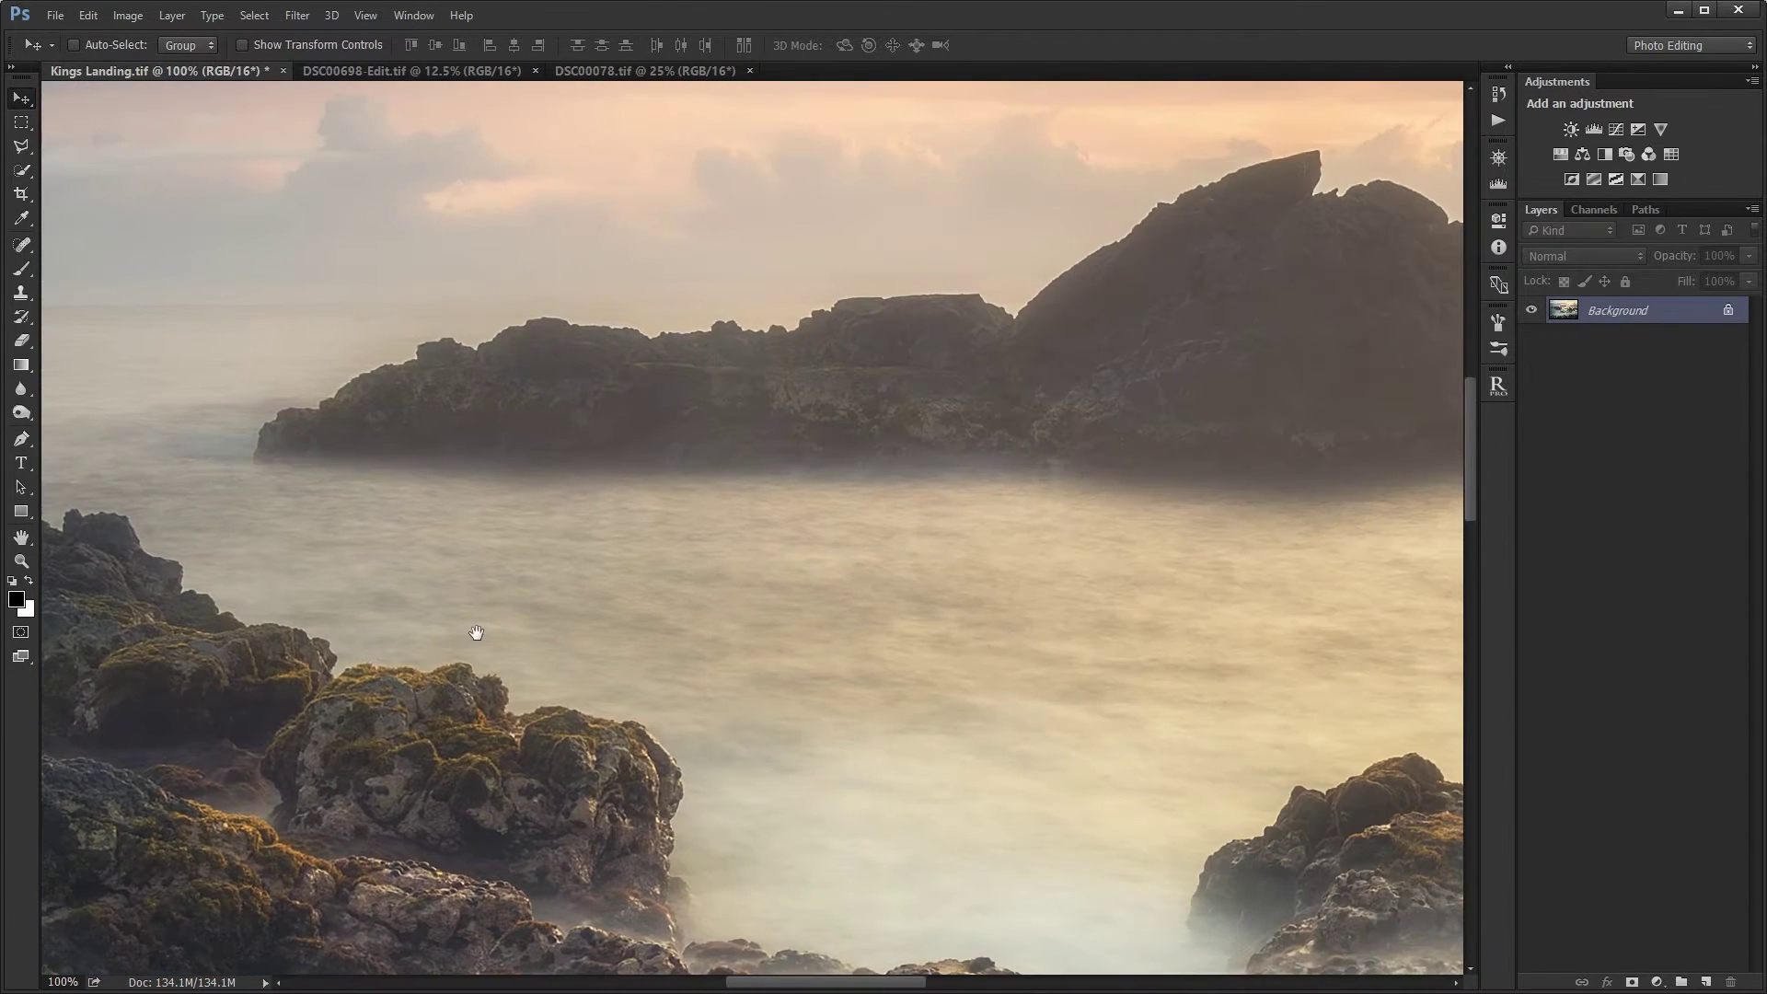
left_click_drag(1125, 736, 1633, 525)
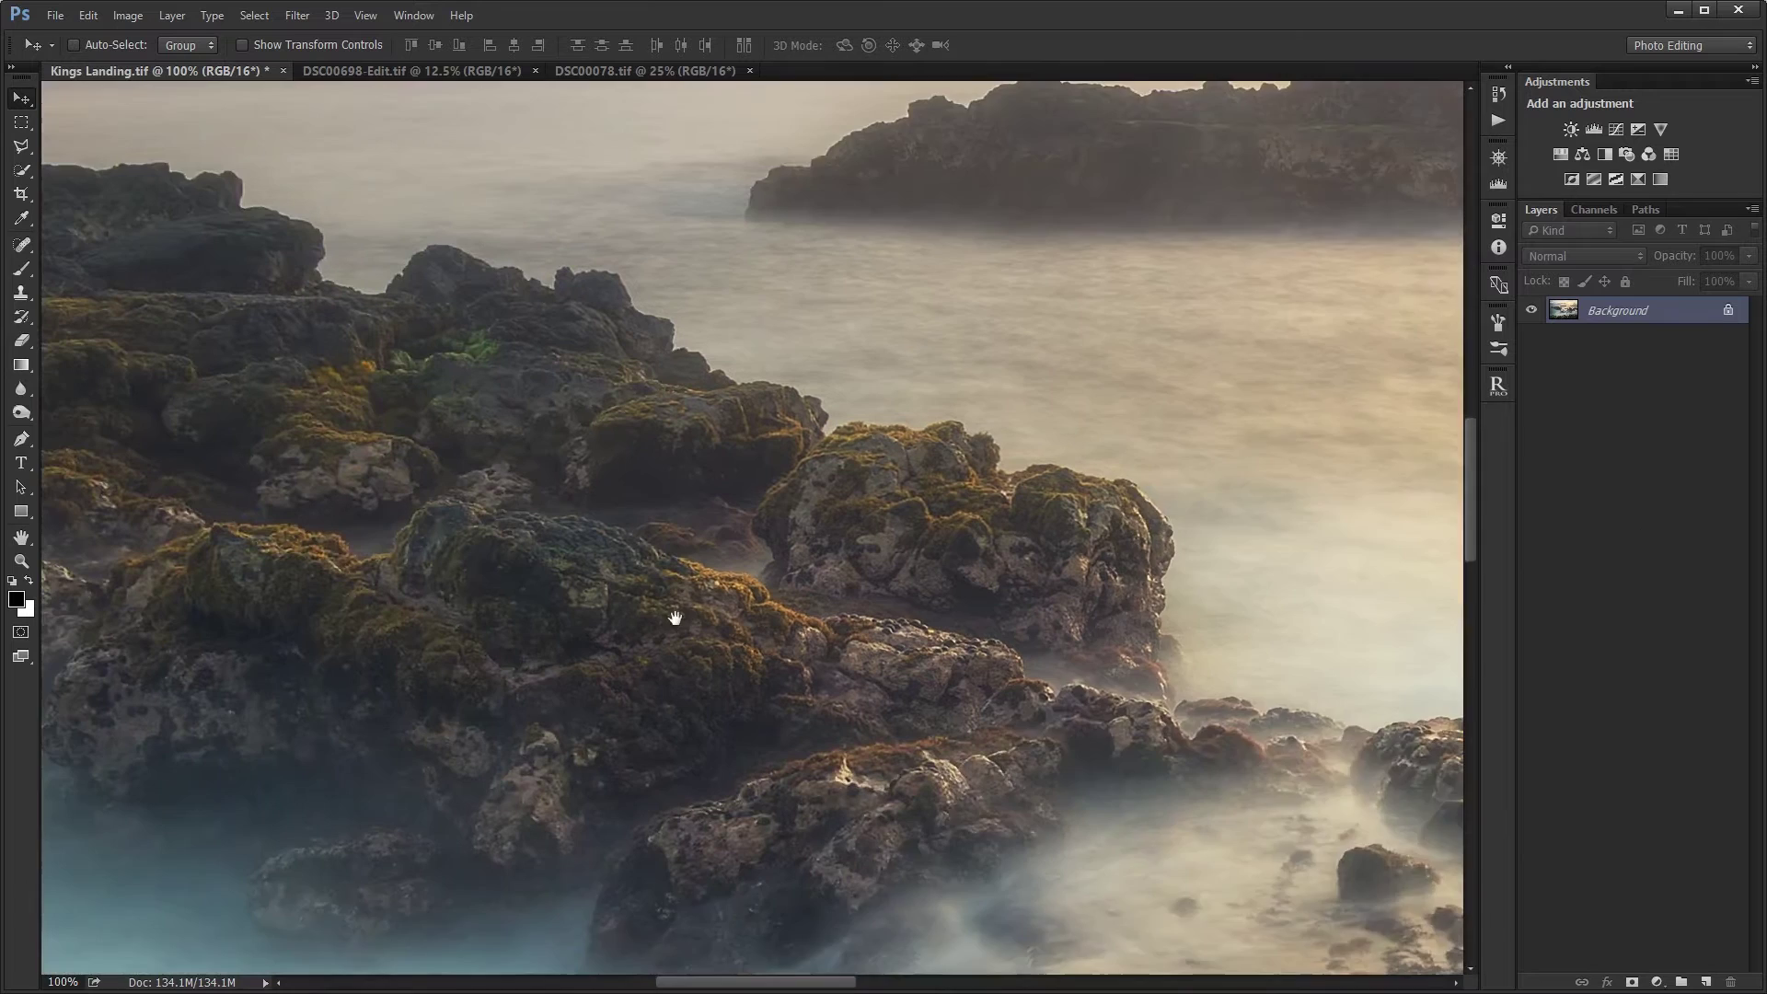
left_click_drag(678, 615, 1018, 537)
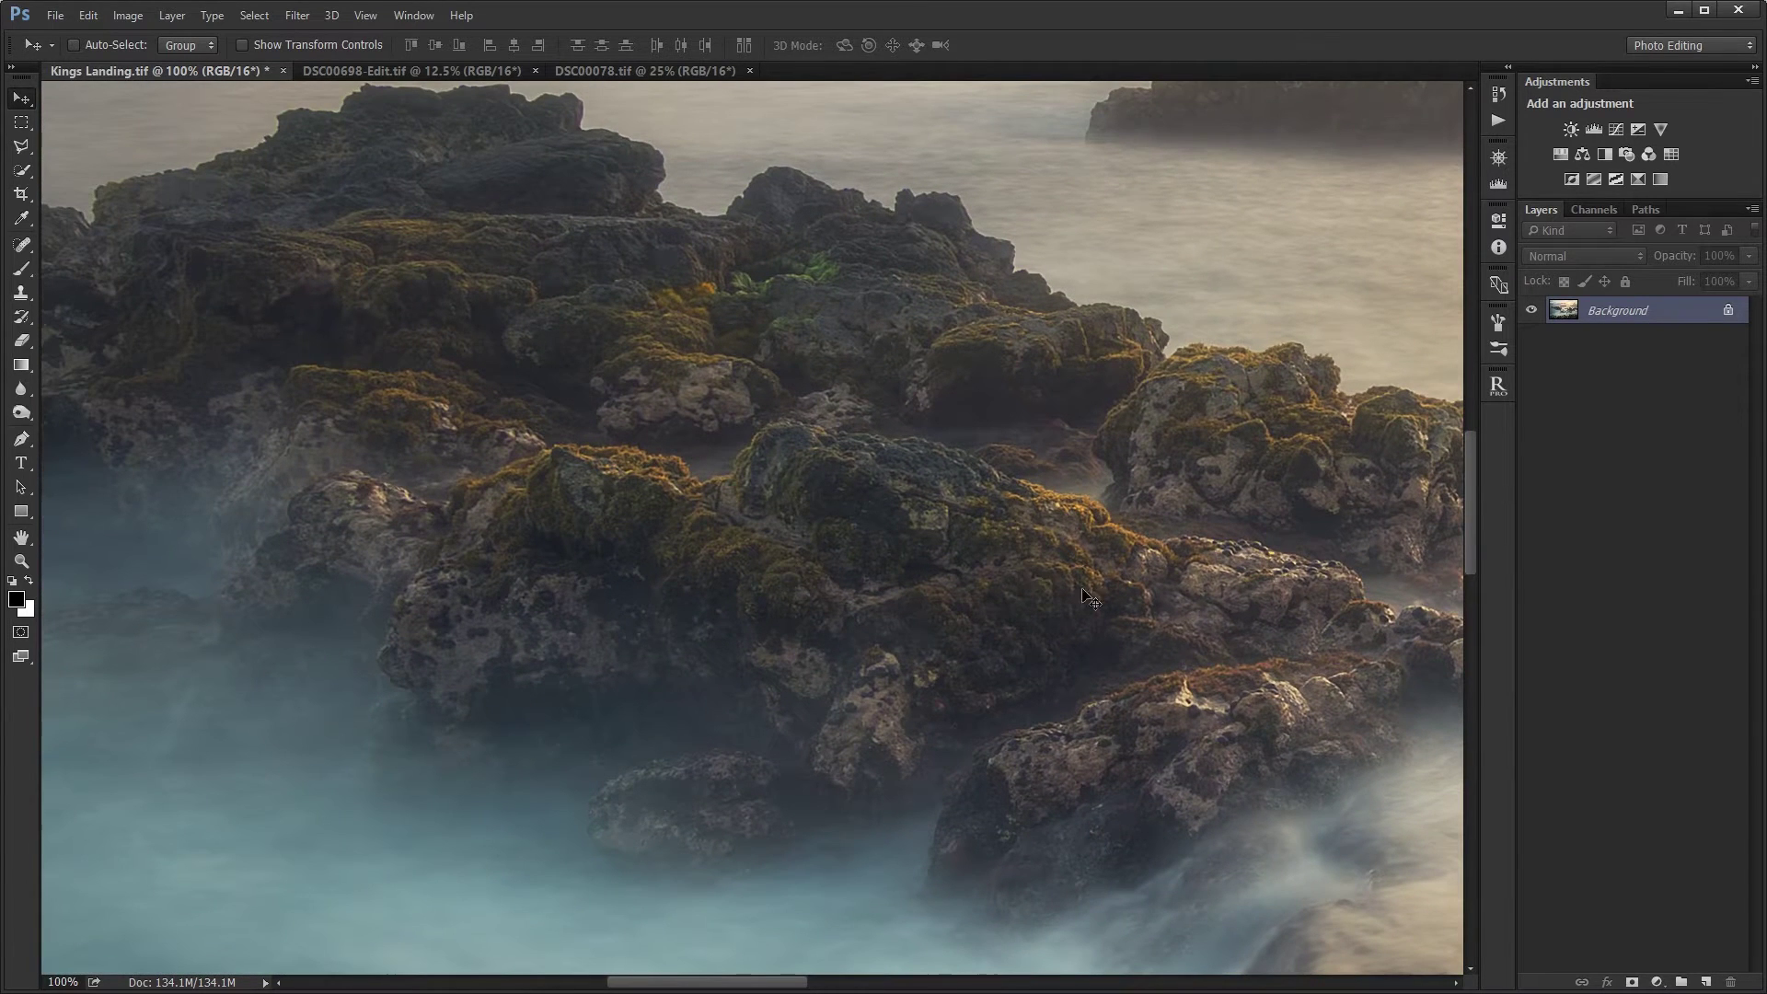
- Open Smart Sharpen, reposition its dialog lower over the rocks, and enter Amount 150%
left_click(301, 16)
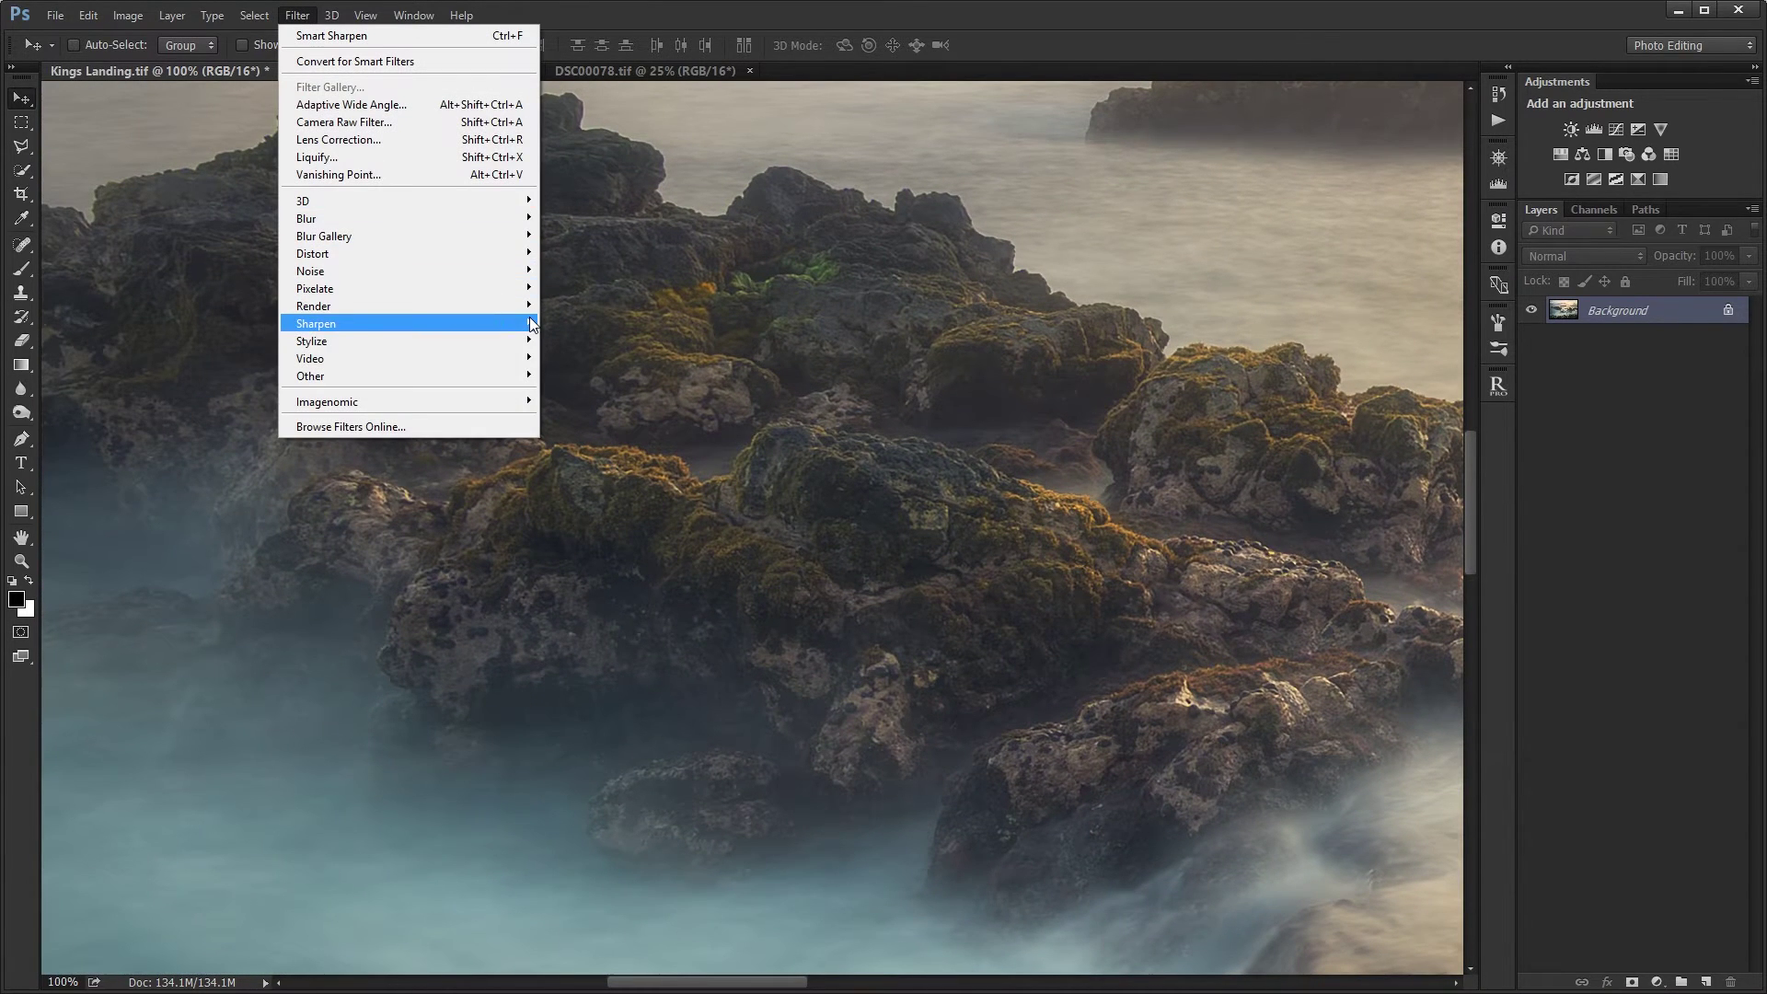
mouse_move(529, 317)
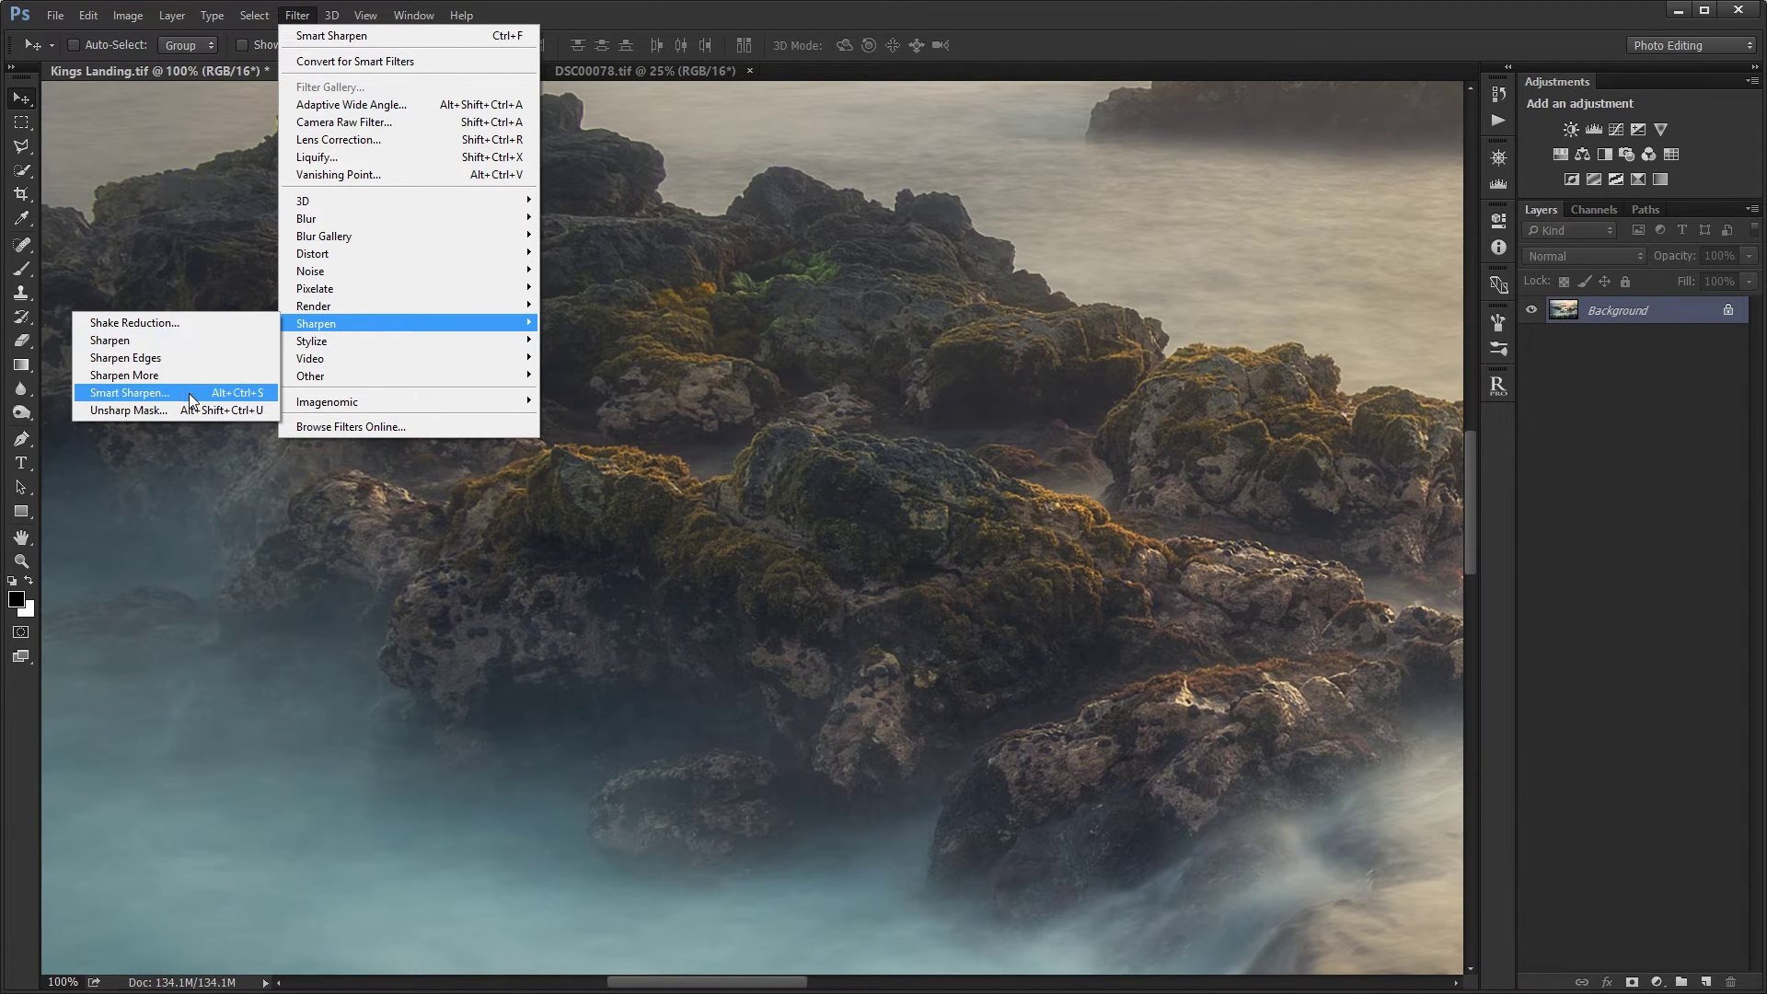
left_click(189, 394)
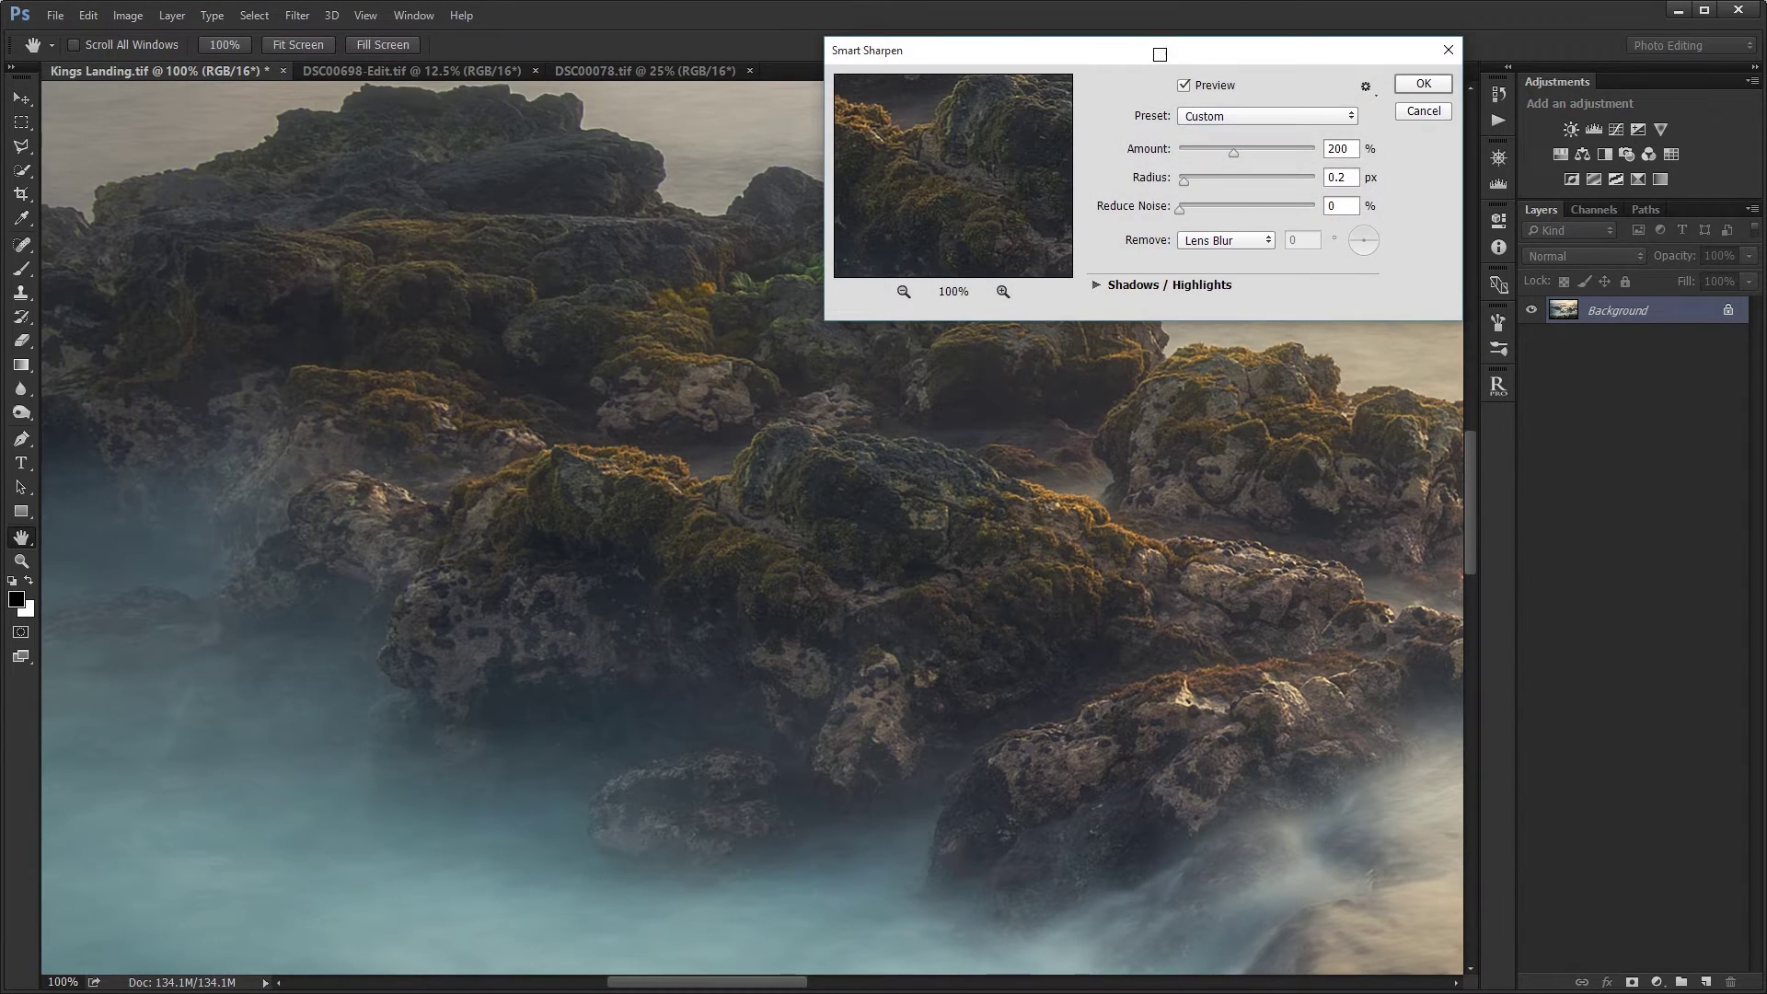
left_click_drag(1157, 58, 627, 609)
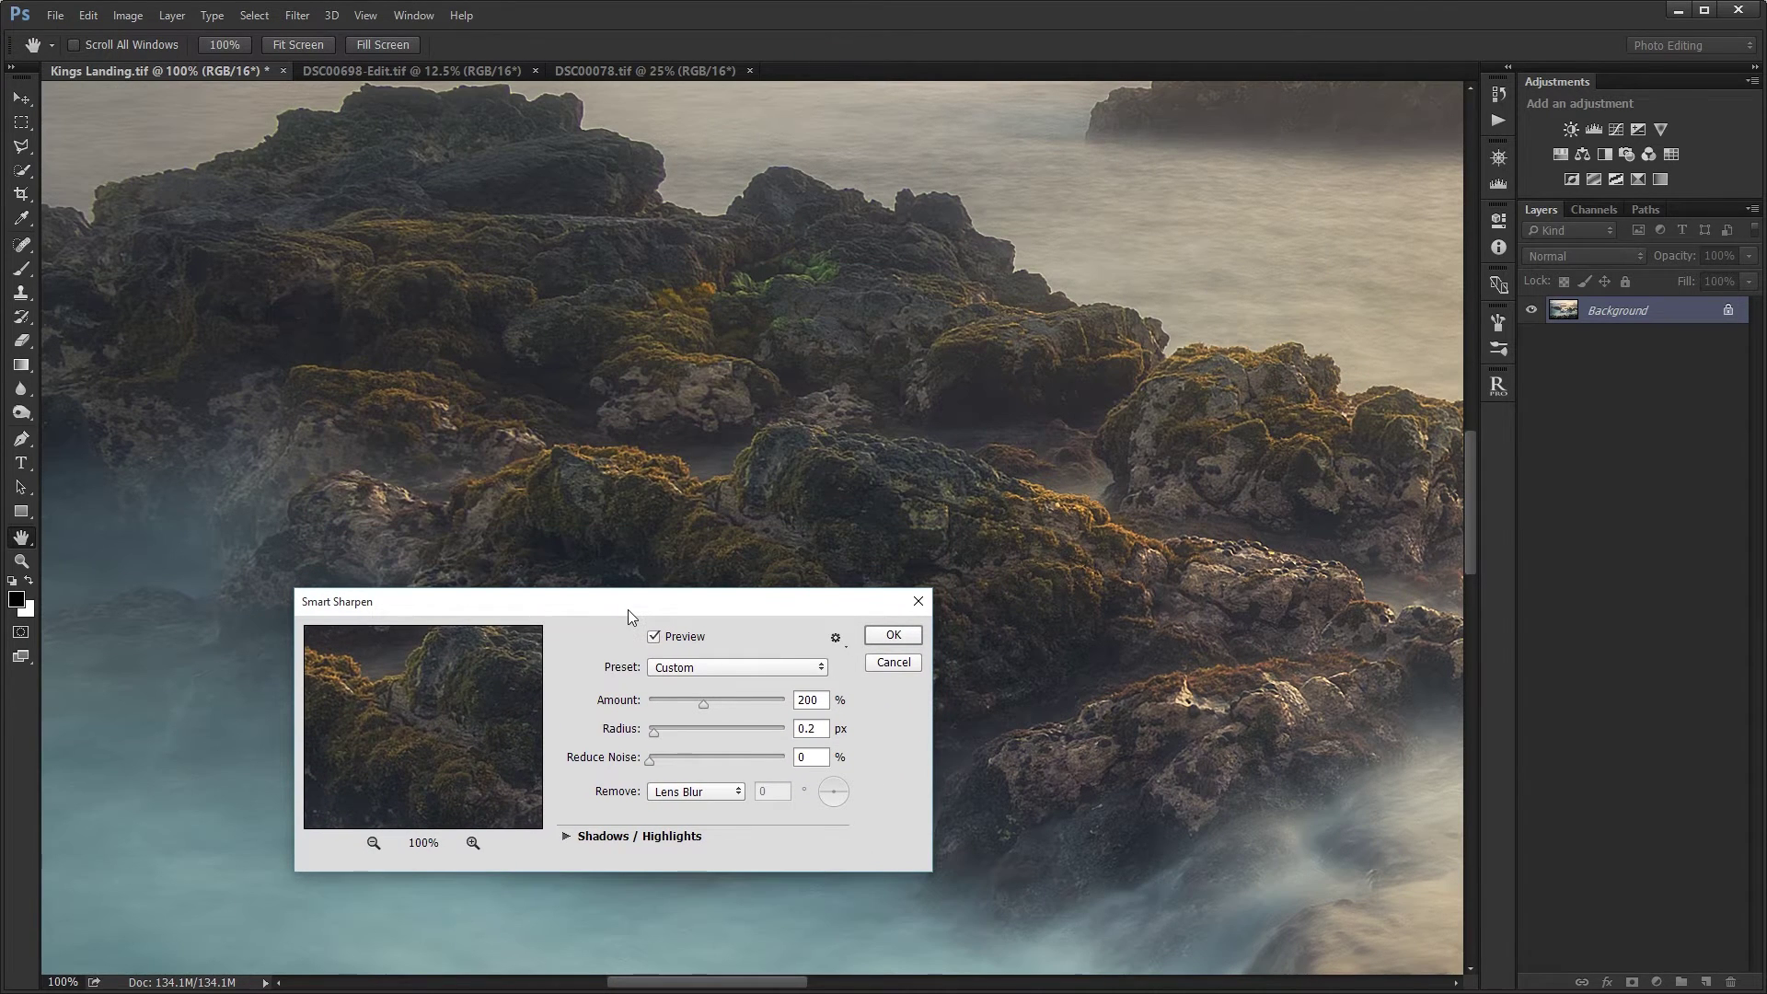
left_click_drag(741, 606, 742, 636)
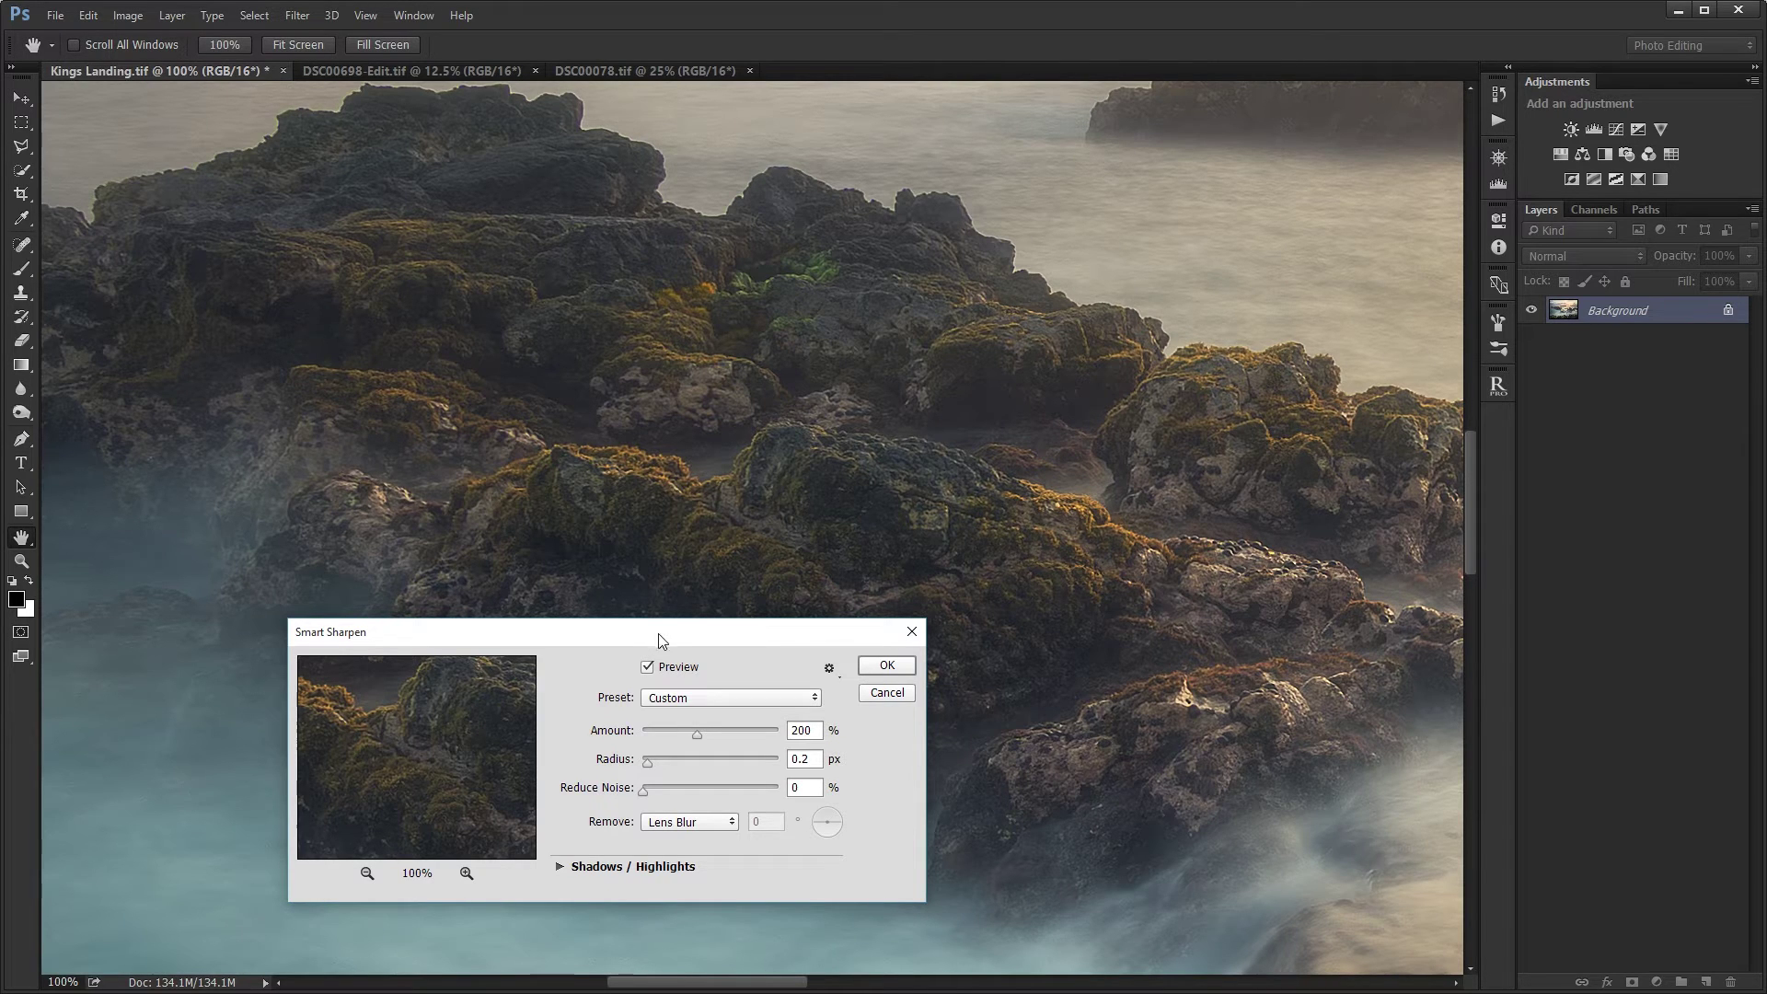
left_click_drag(663, 635, 682, 620)
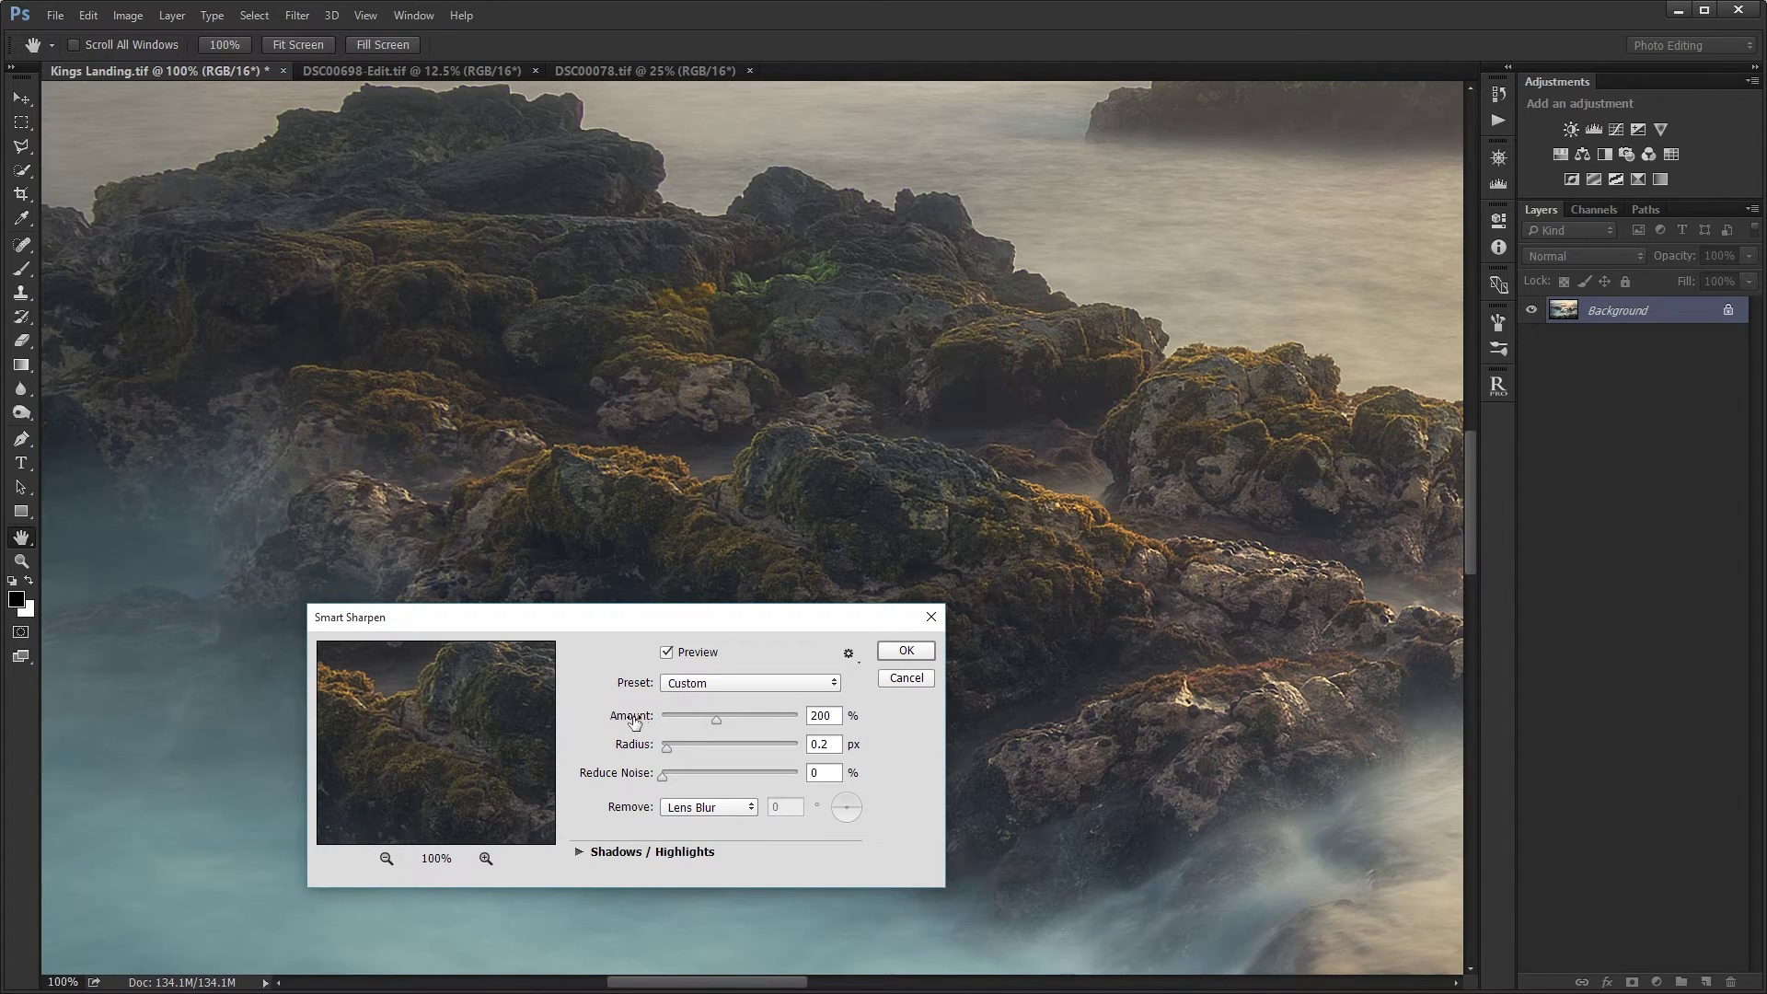
mouse_move(716, 719)
left_mouse_down()
mouse_move(697, 718)
mouse_move(718, 720)
left_mouse_up()
type("150")
- Set Smart Sharpen Radius to 1.5 px, keep Remove on Lens Blur, and apply it
left_click(833, 744)
type("1.5")
left_click_drag(749, 744, 754, 744)
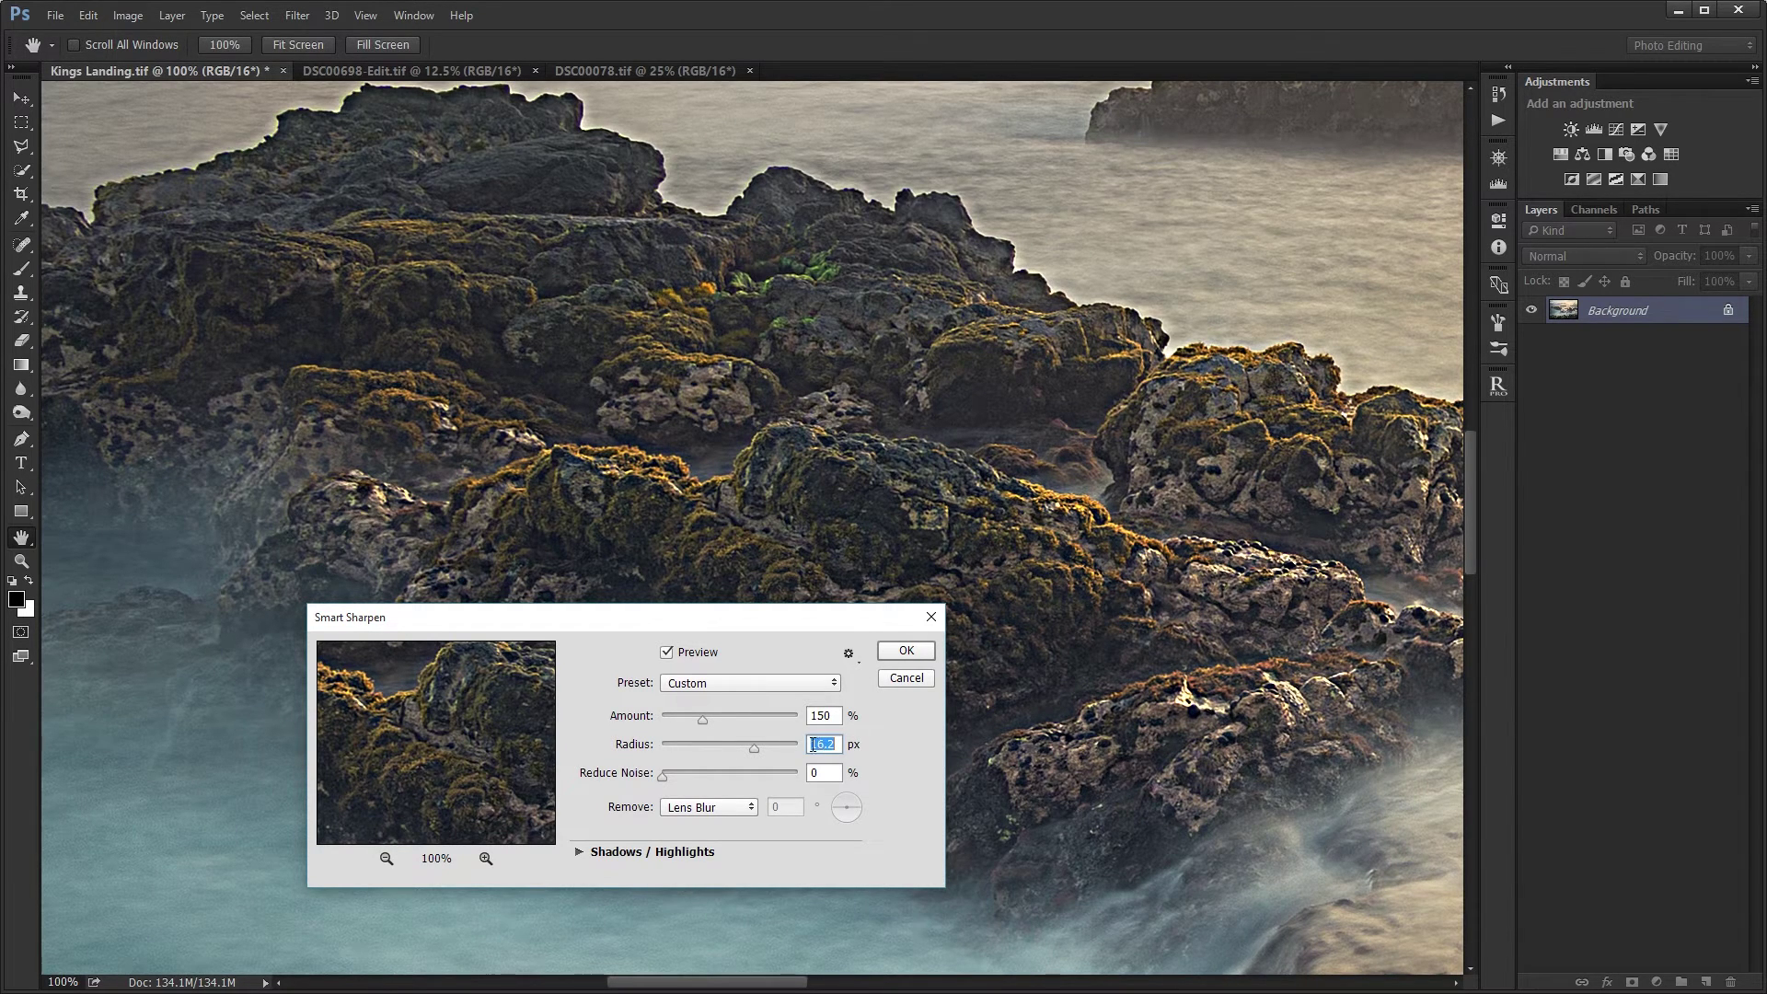
type("1.5")
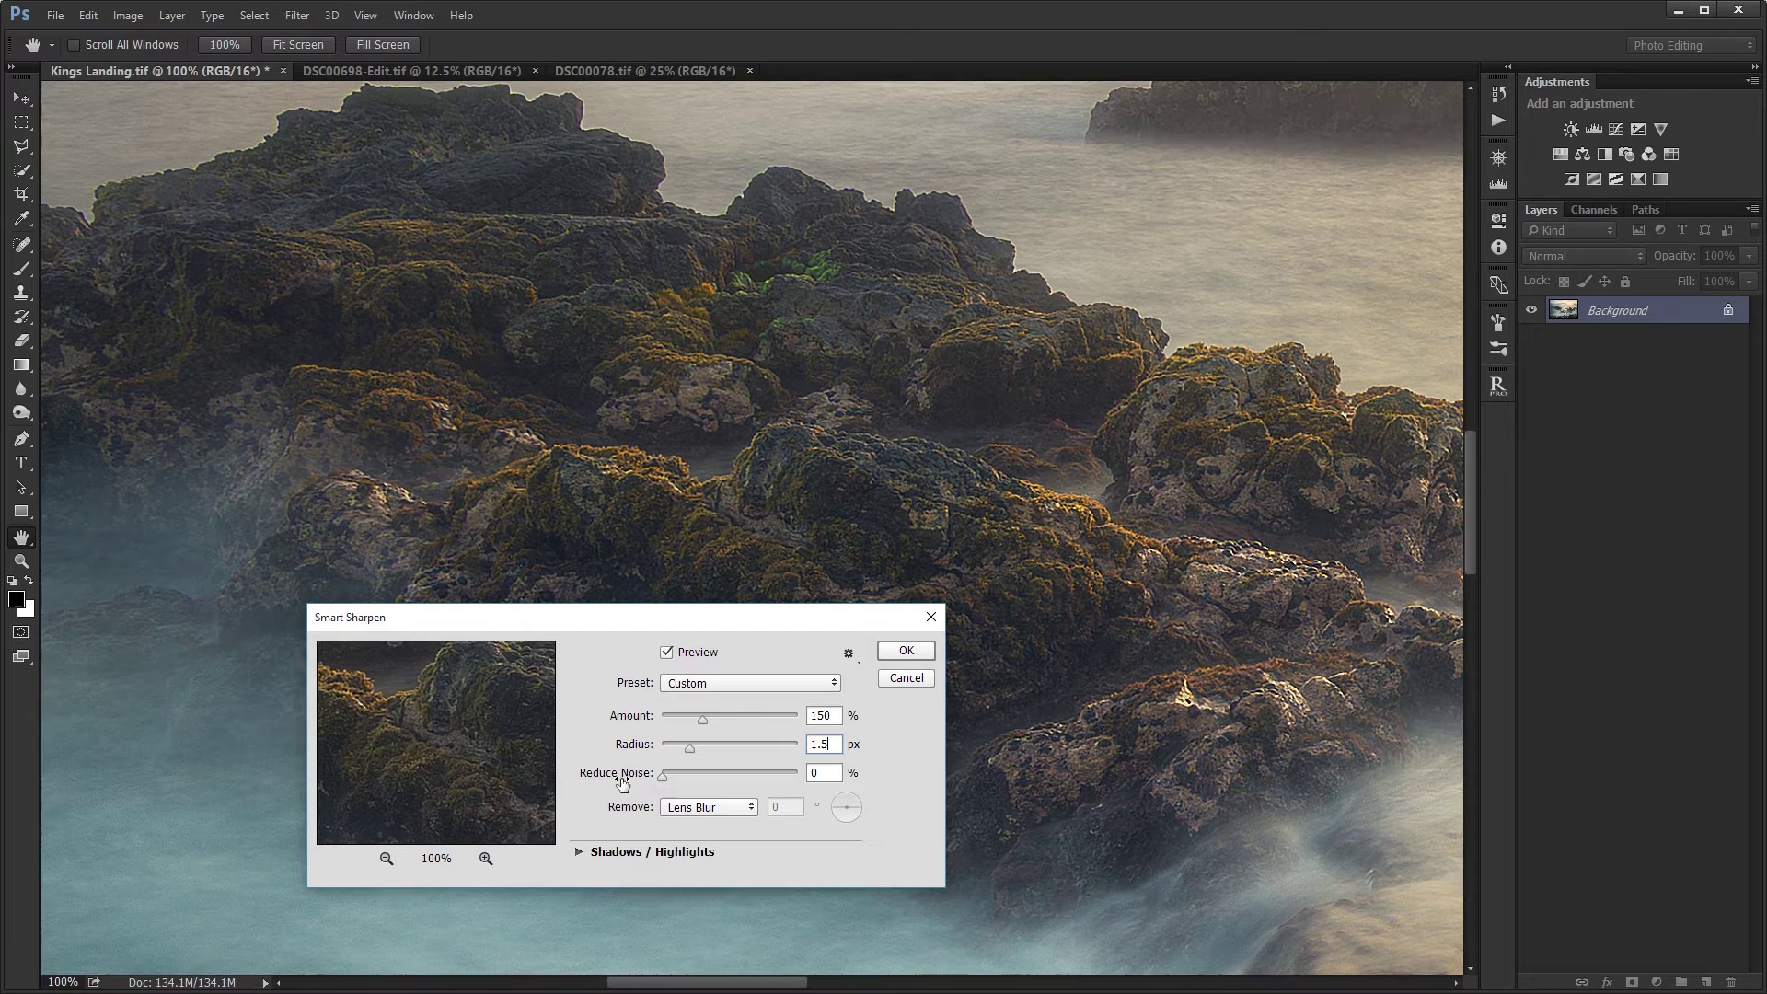
left_click(667, 809)
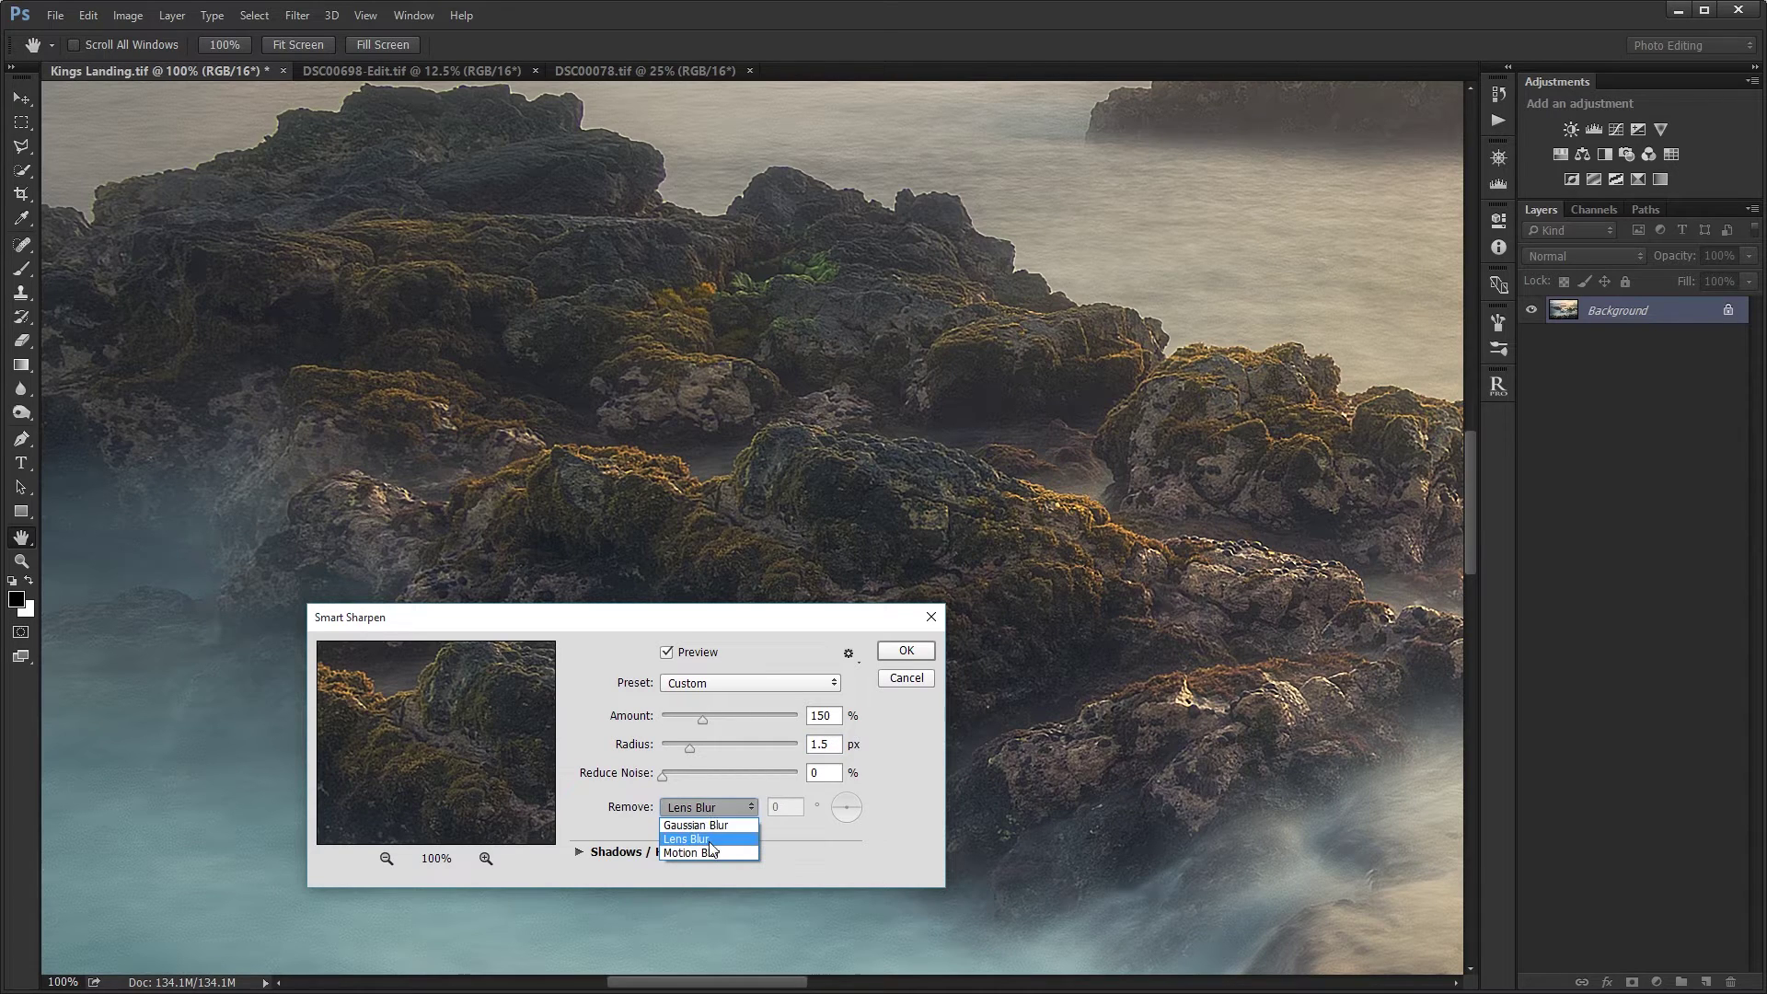
left_click(709, 839)
left_click(895, 651)
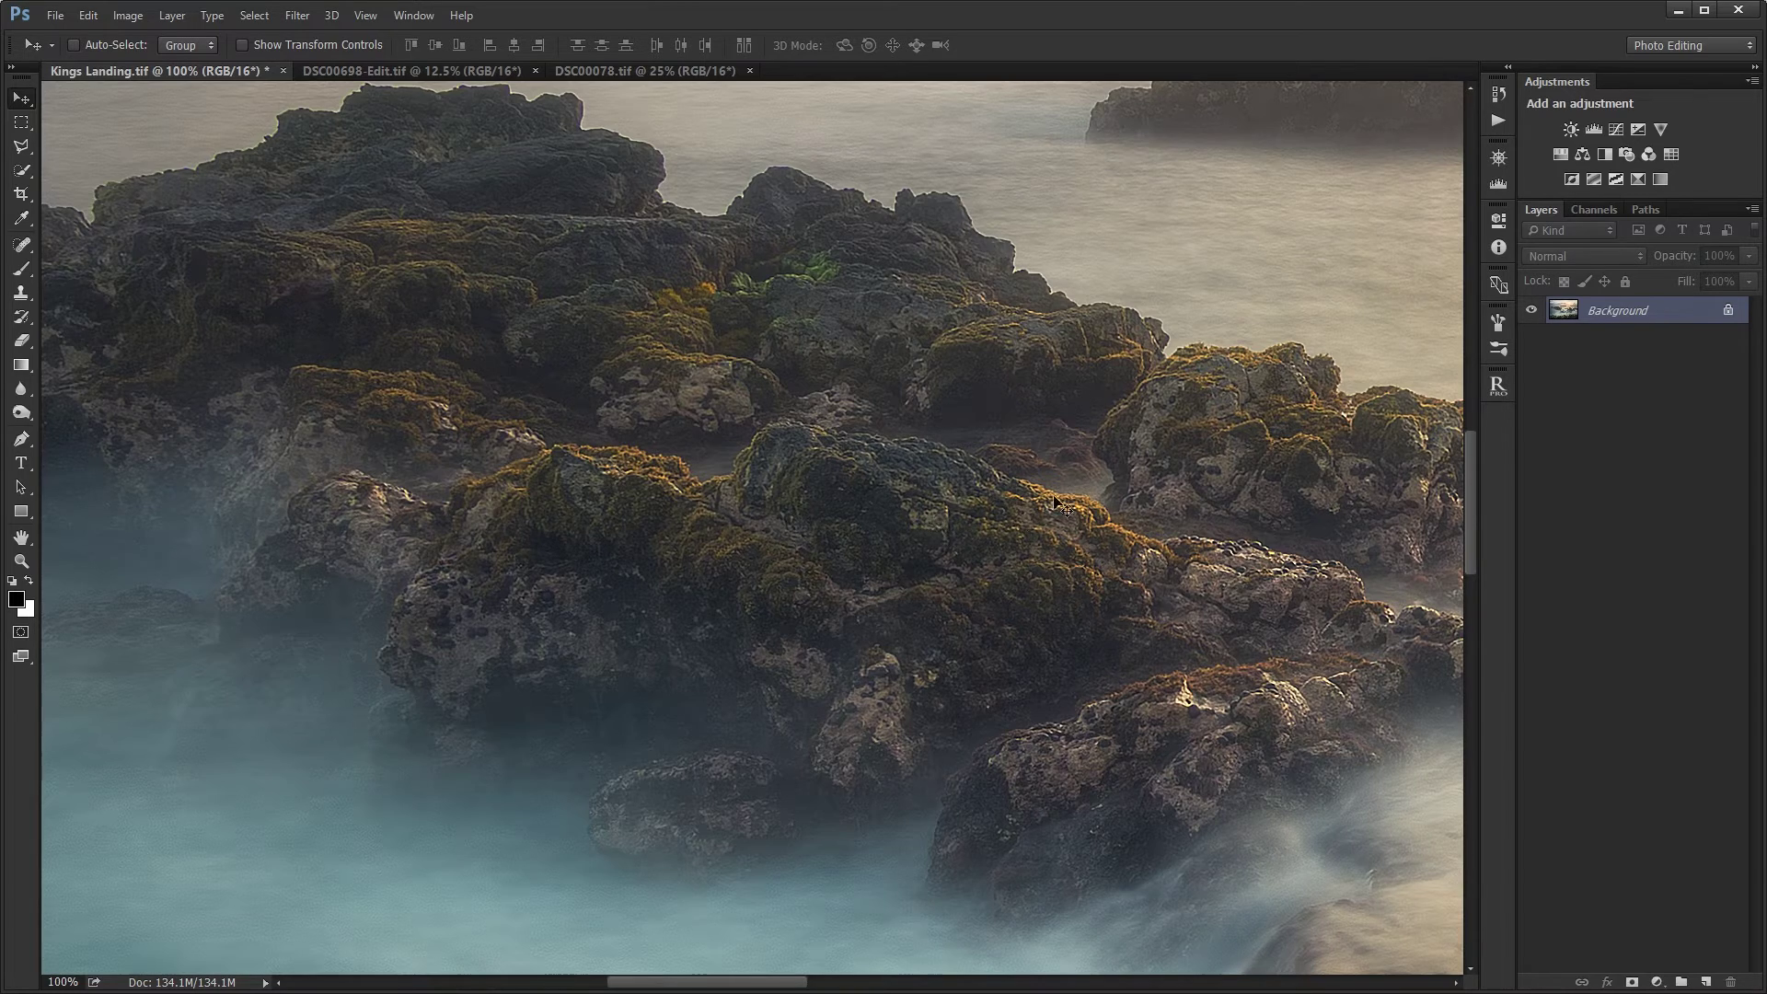
- Pan over the sharpened rocks, sky and water, then fit the whole photo on screen
left_click_drag(1063, 506, 773, 777)
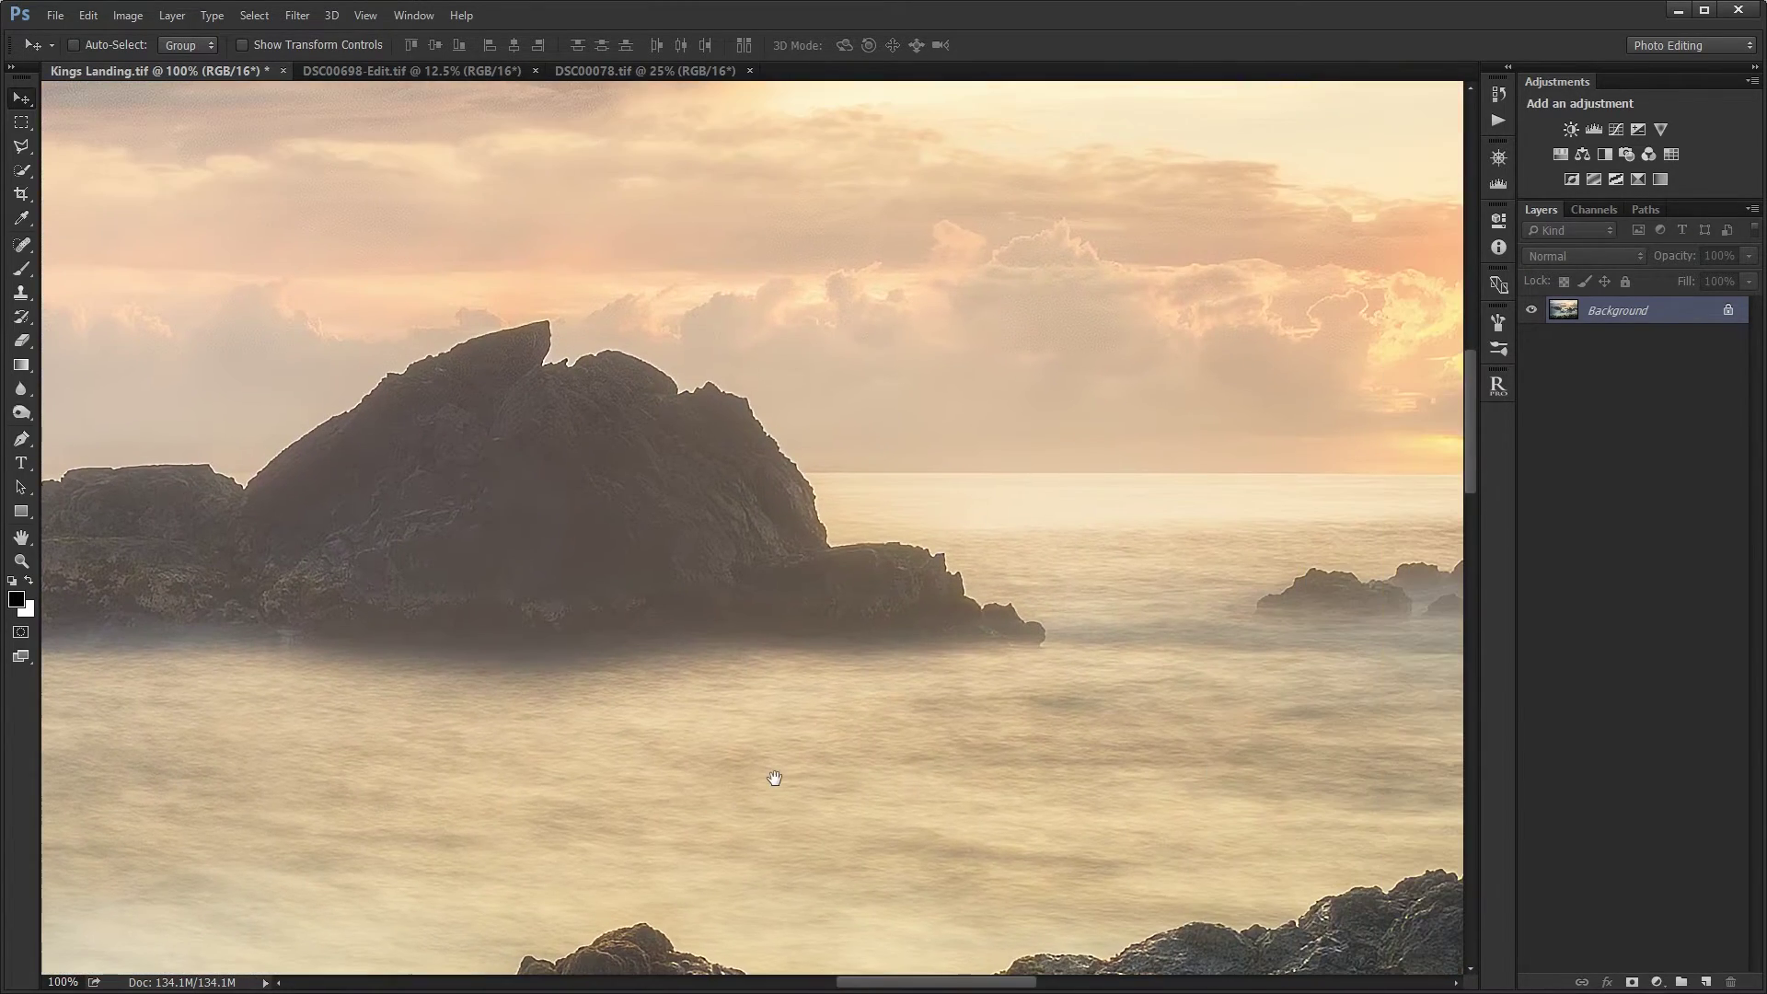
left_click_drag(1211, 773, 1017, 474)
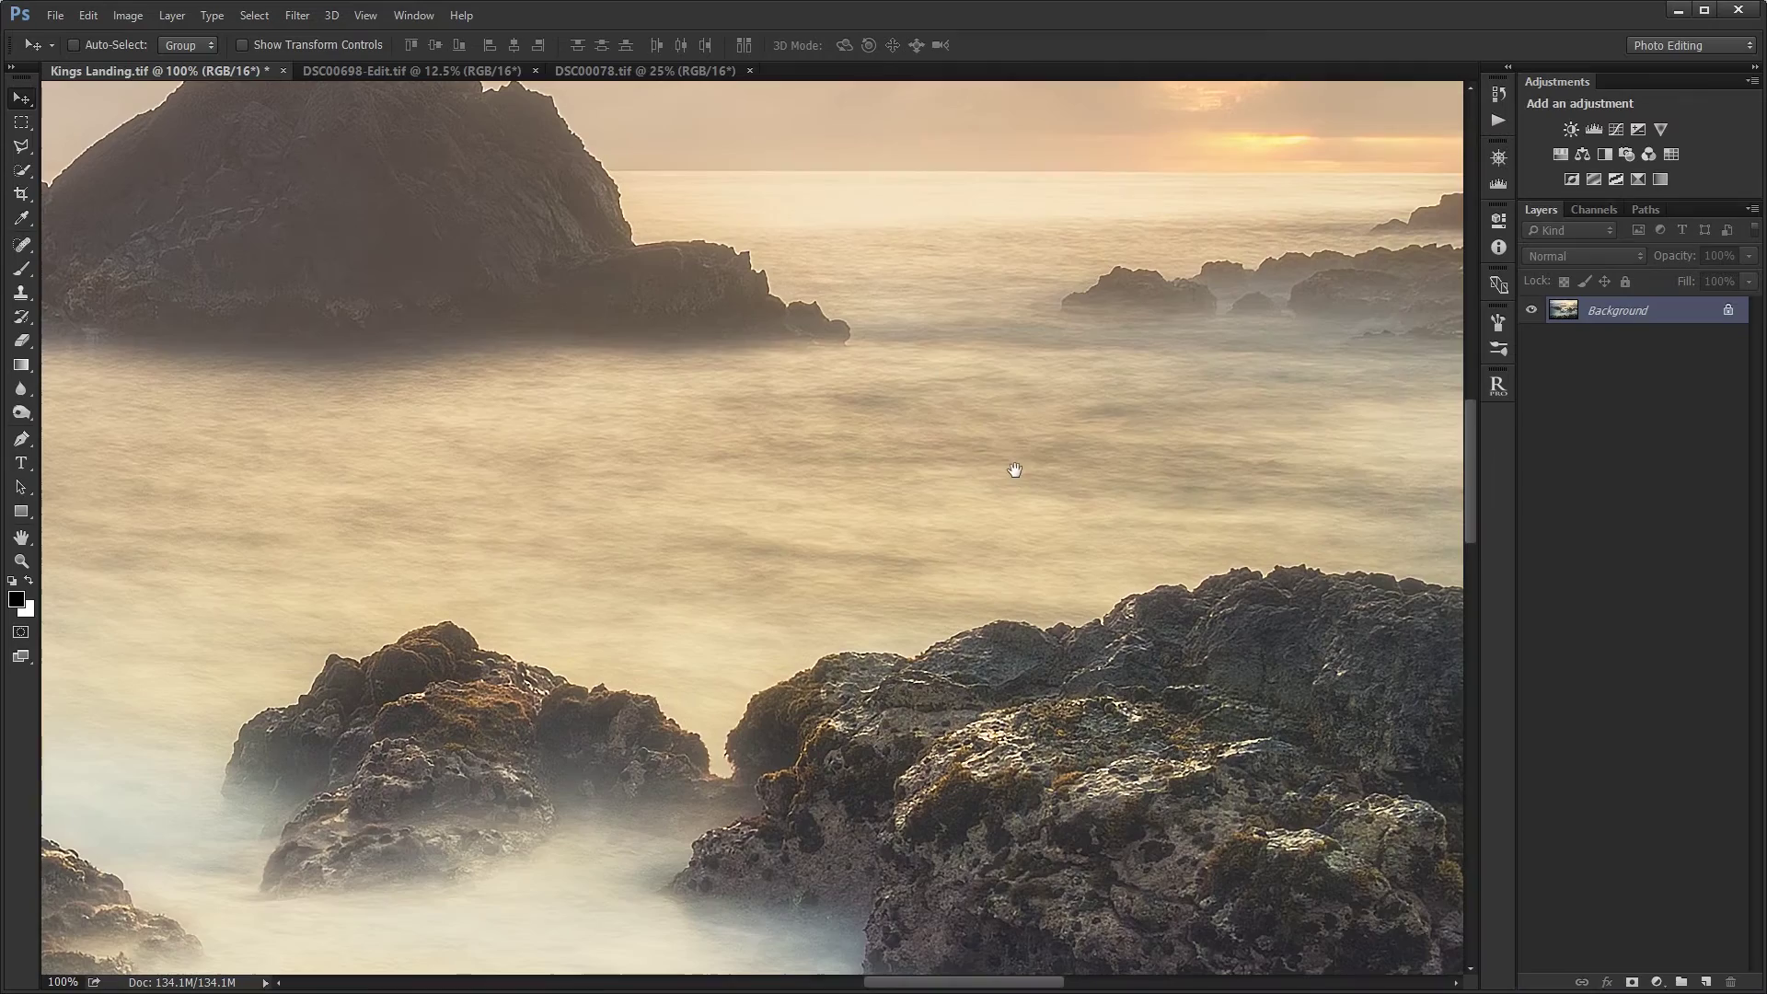
left_click_drag(1039, 557, 504, 434)
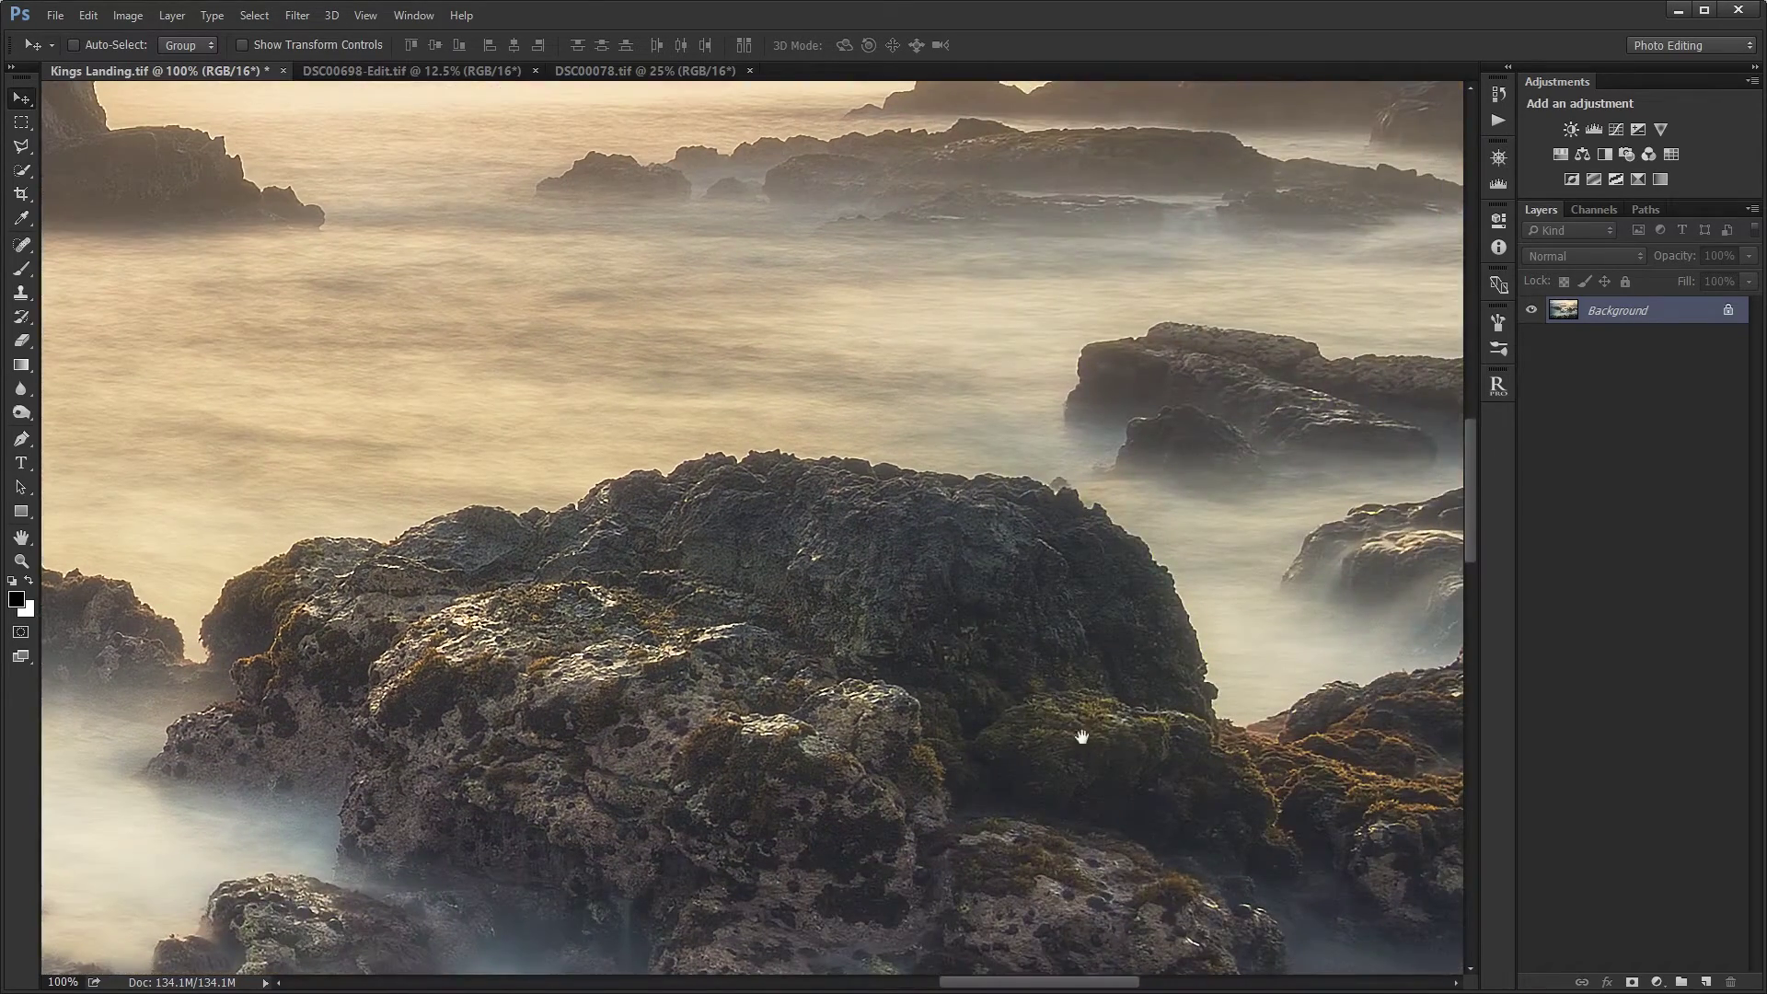
left_click_drag(1081, 733, 604, 631)
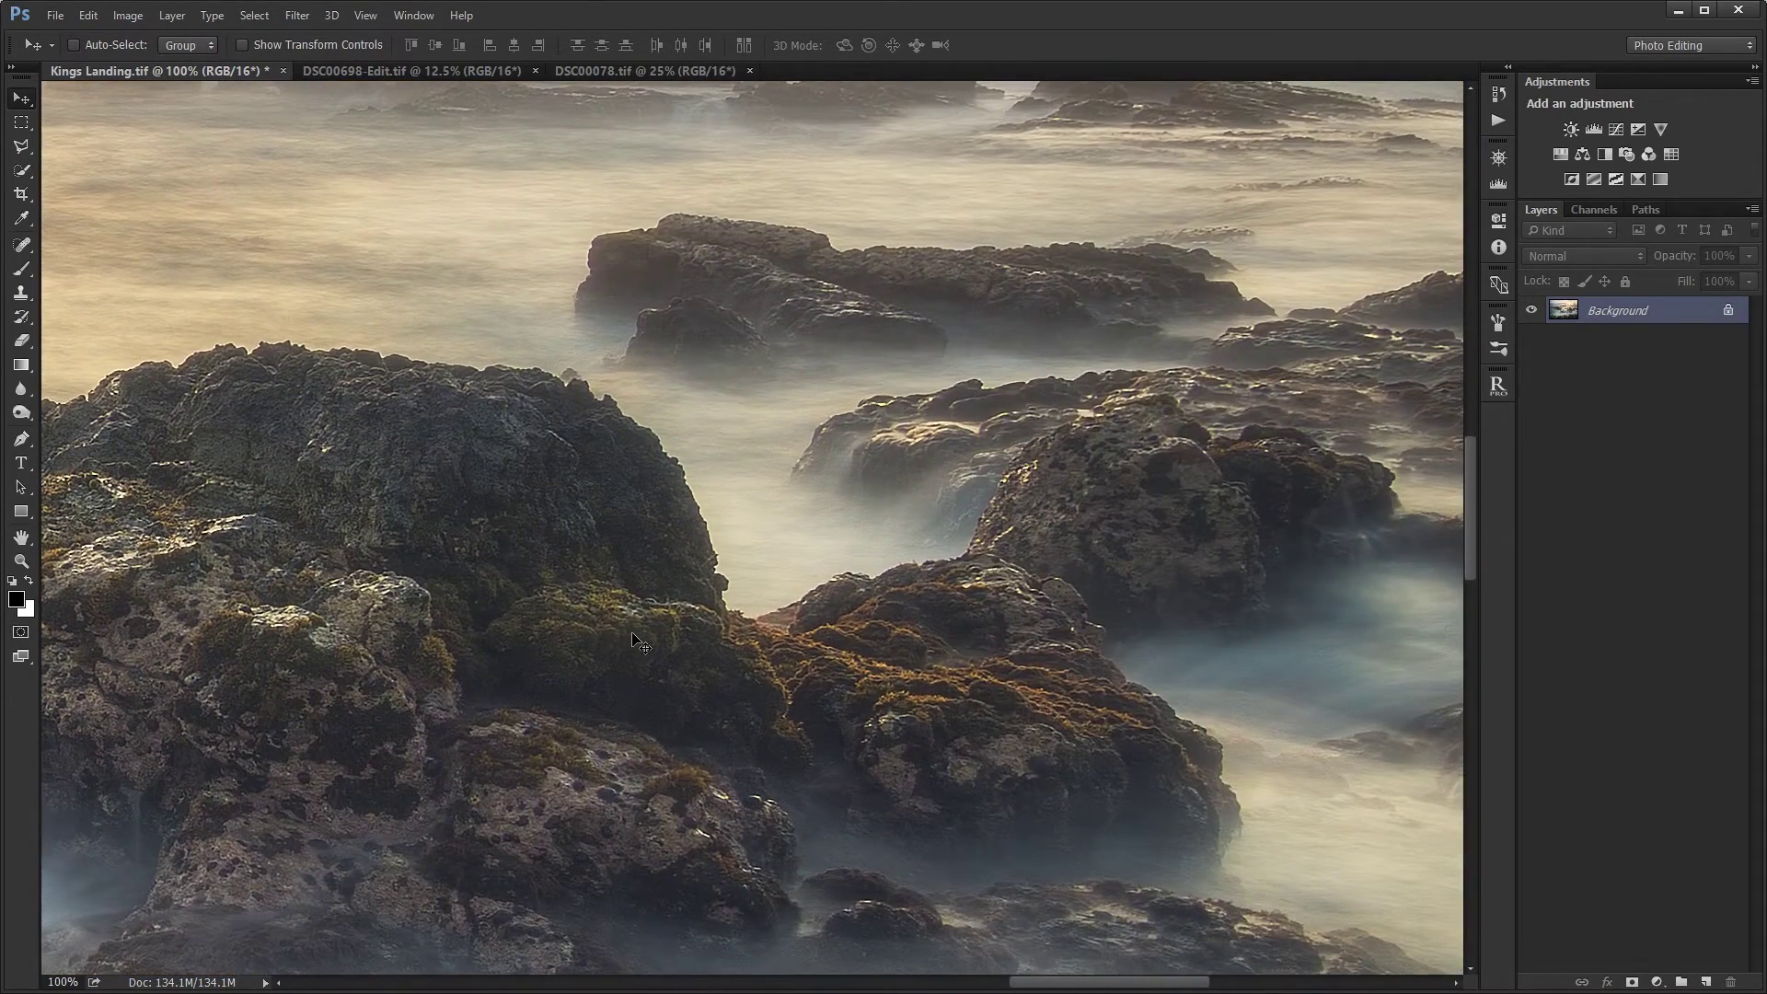
key("ctrl+0")
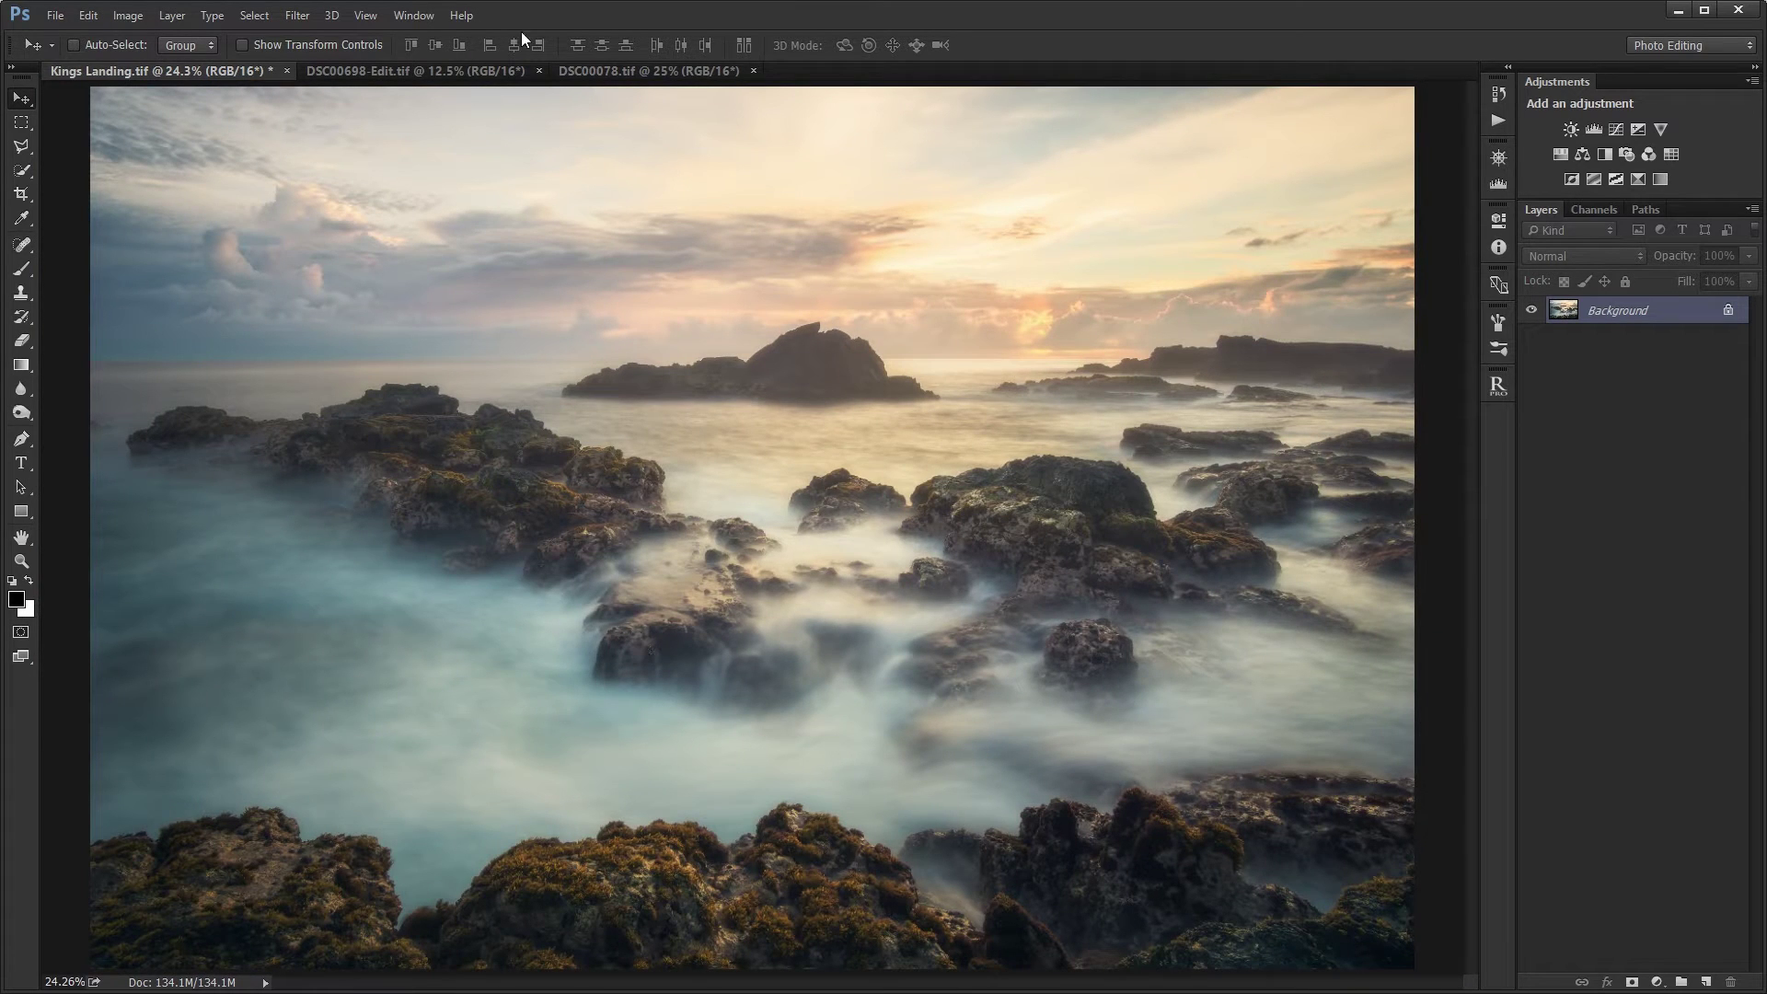
- Resize Kings Landing.tif to 1200 px wide (800 px high) using Bilinear resampling
left_click(119, 15)
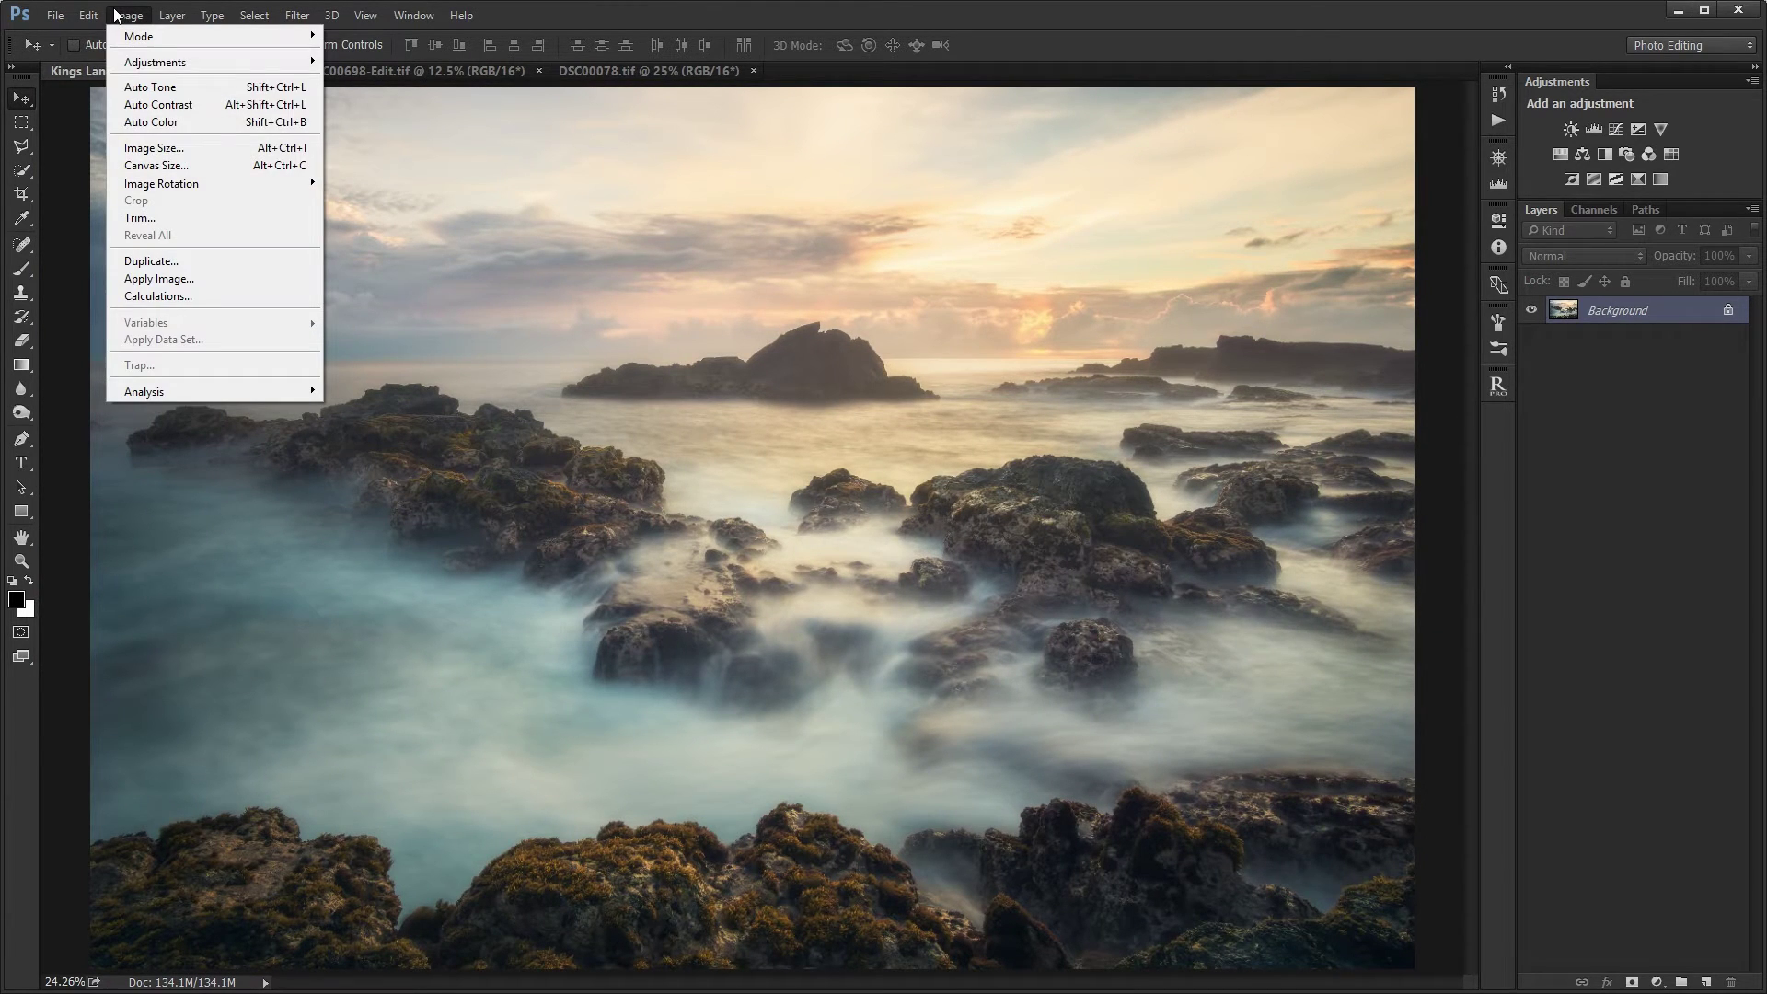
left_click(175, 147)
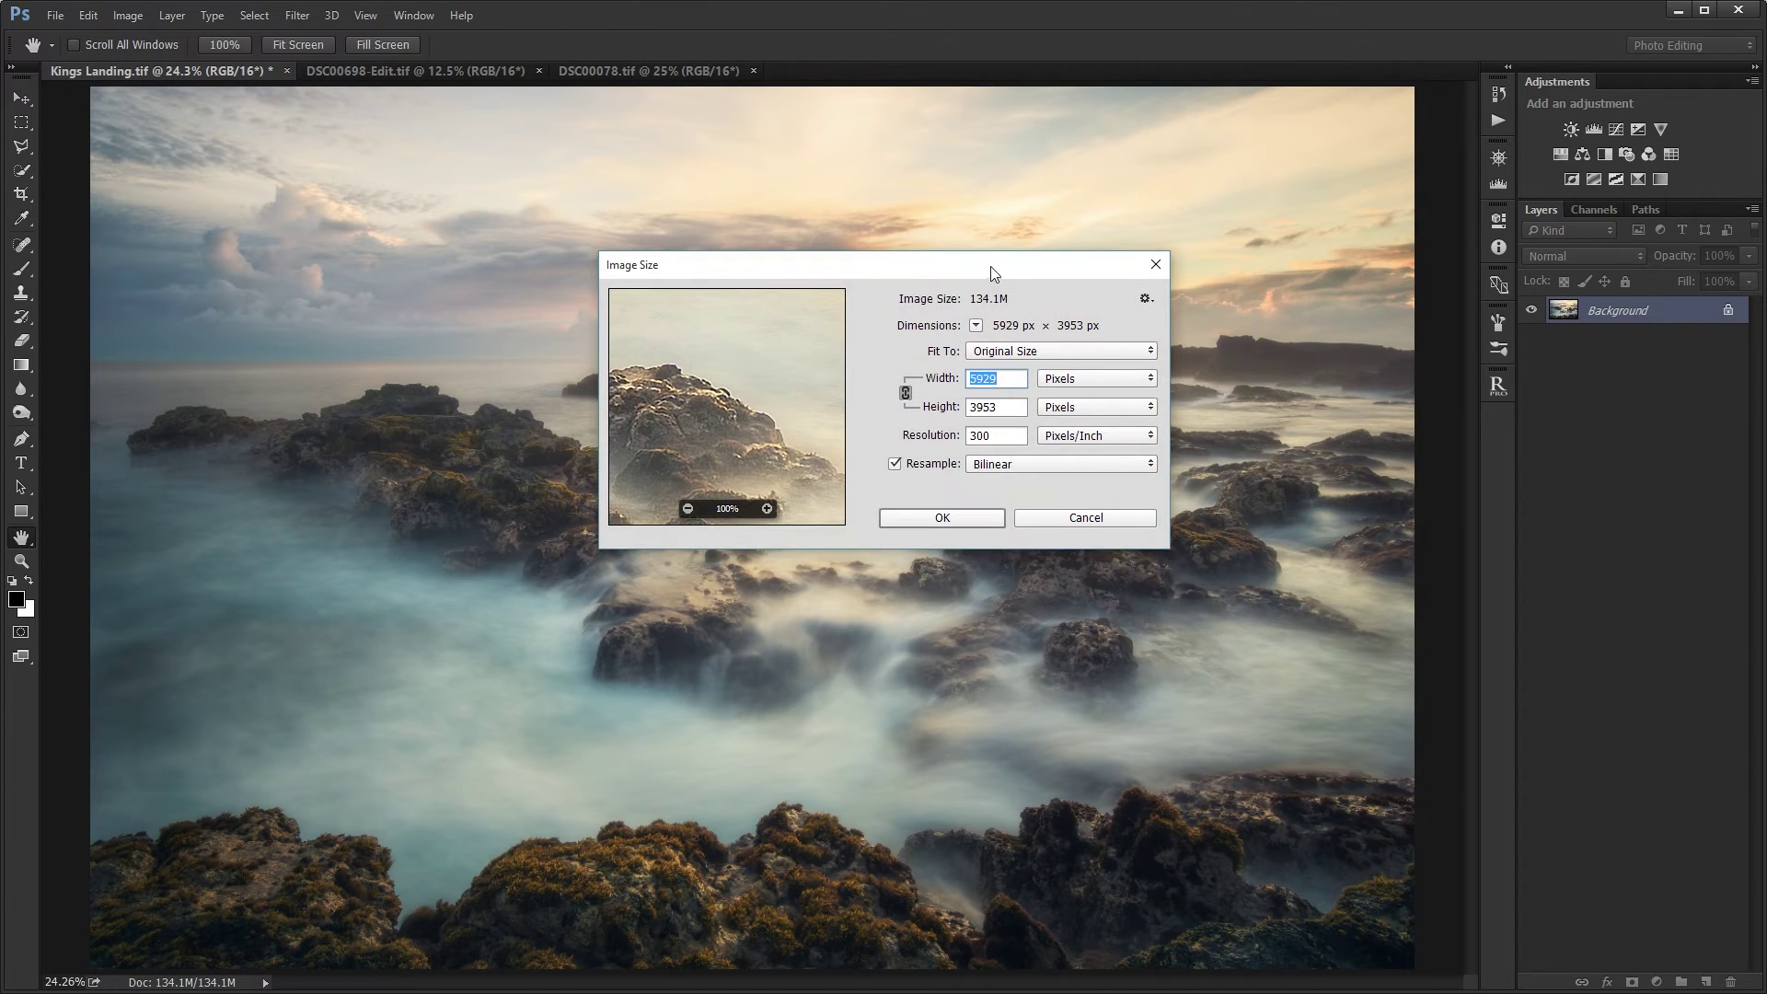
left_click_drag(991, 266, 984, 296)
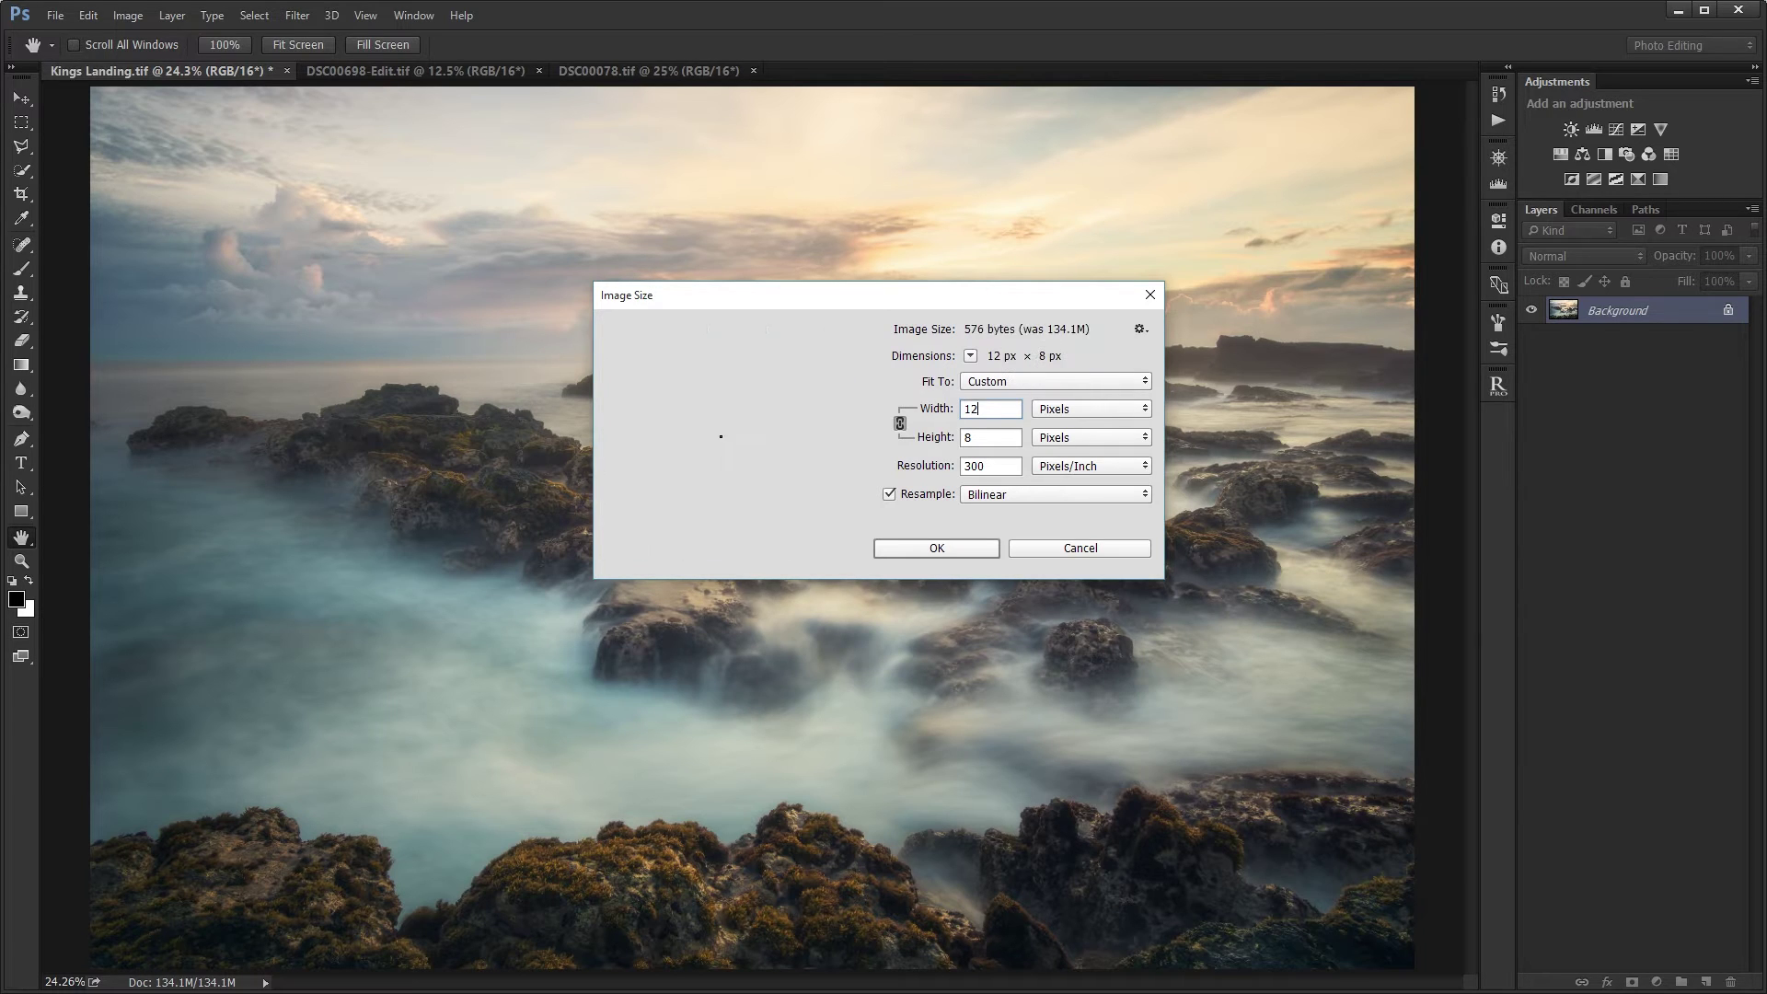
type("00")
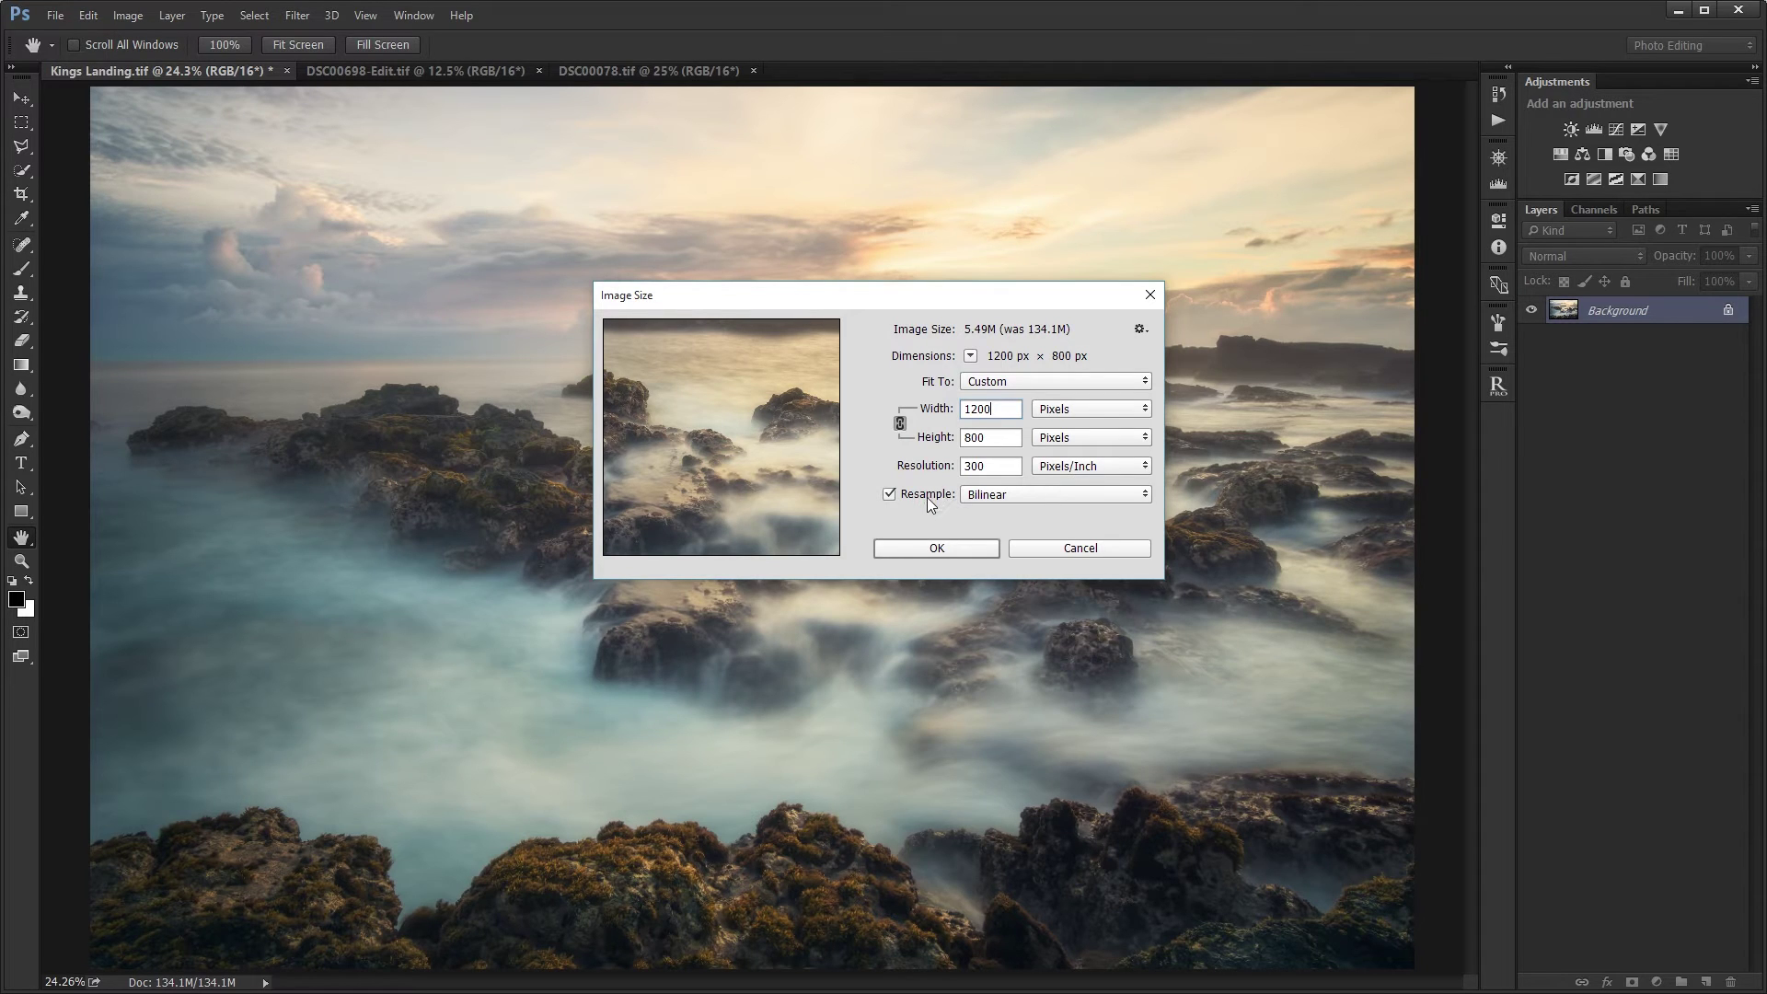
left_click(1018, 494)
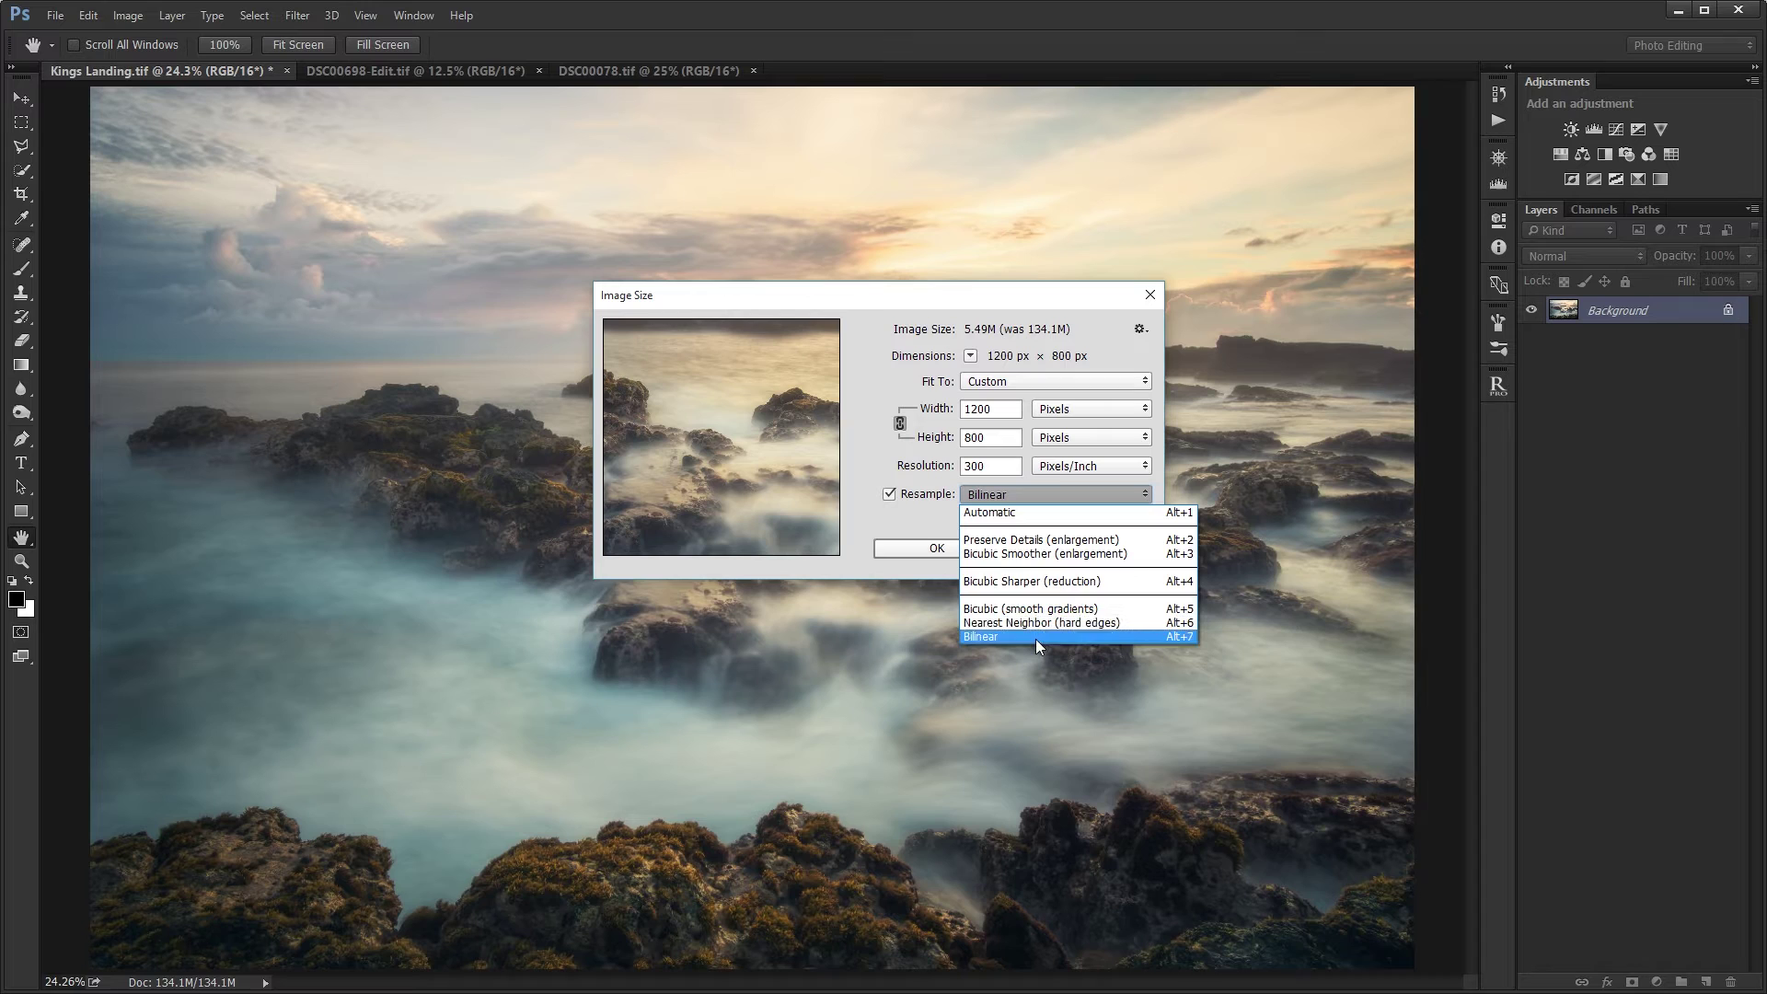
left_click(925, 527)
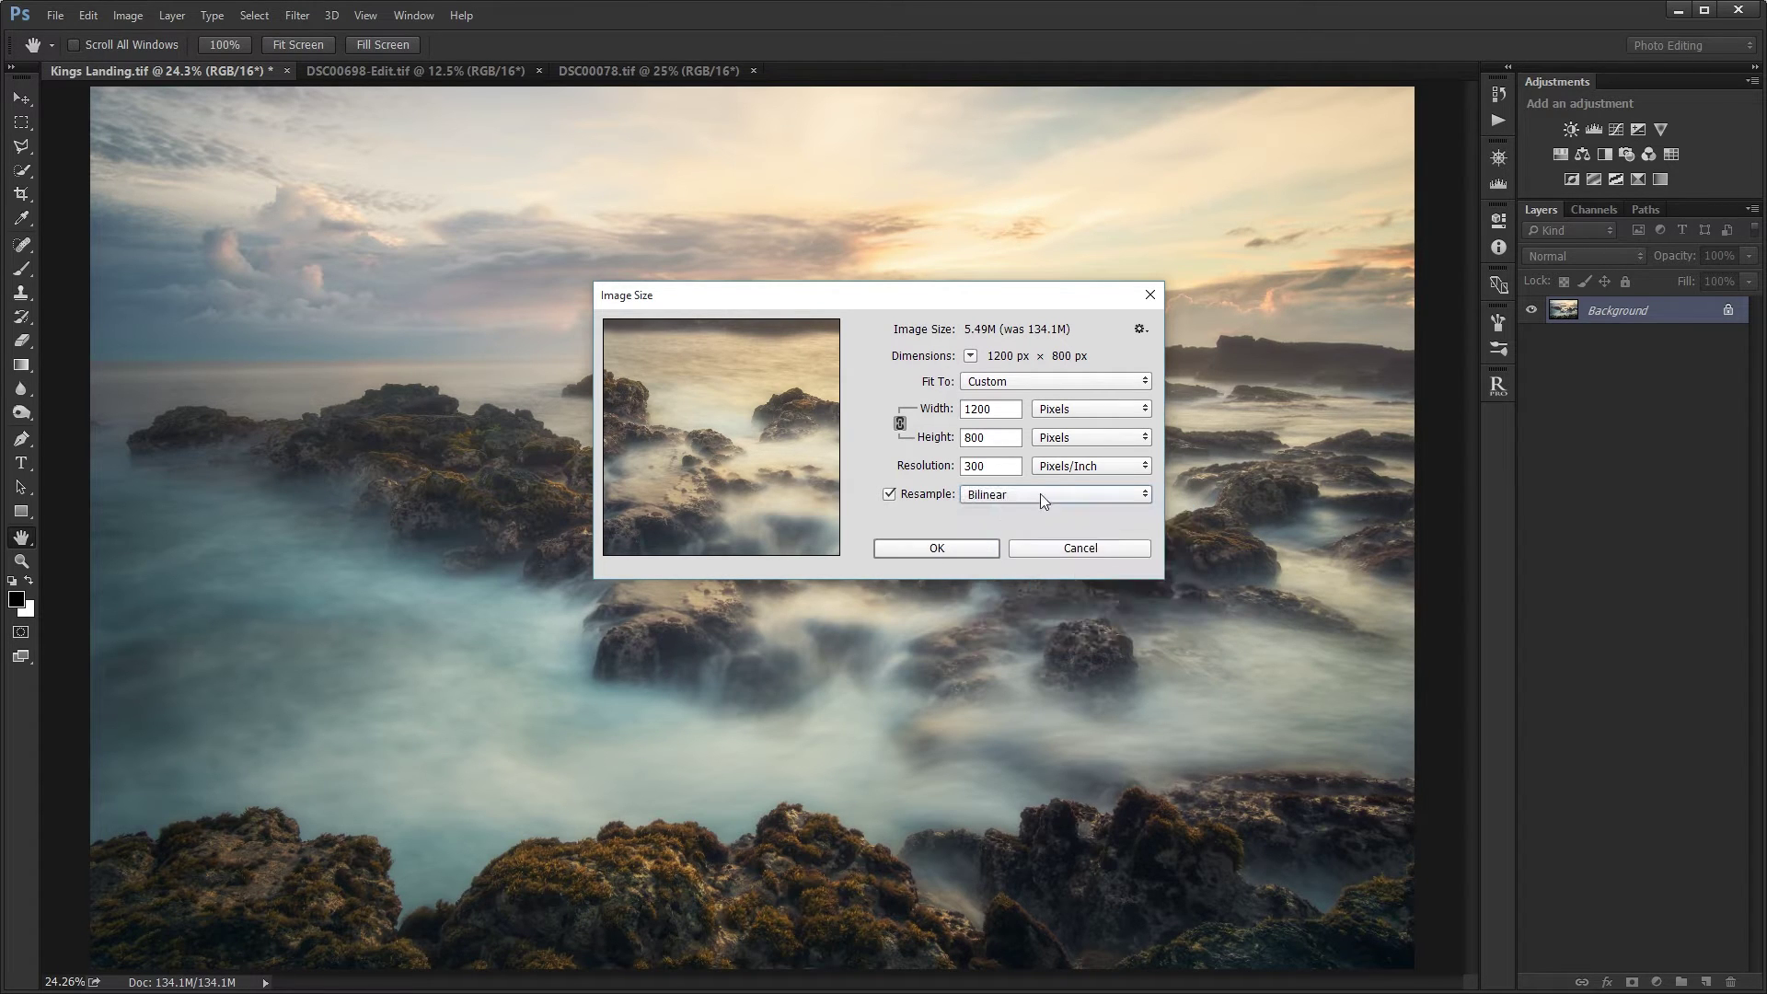
left_click(957, 550)
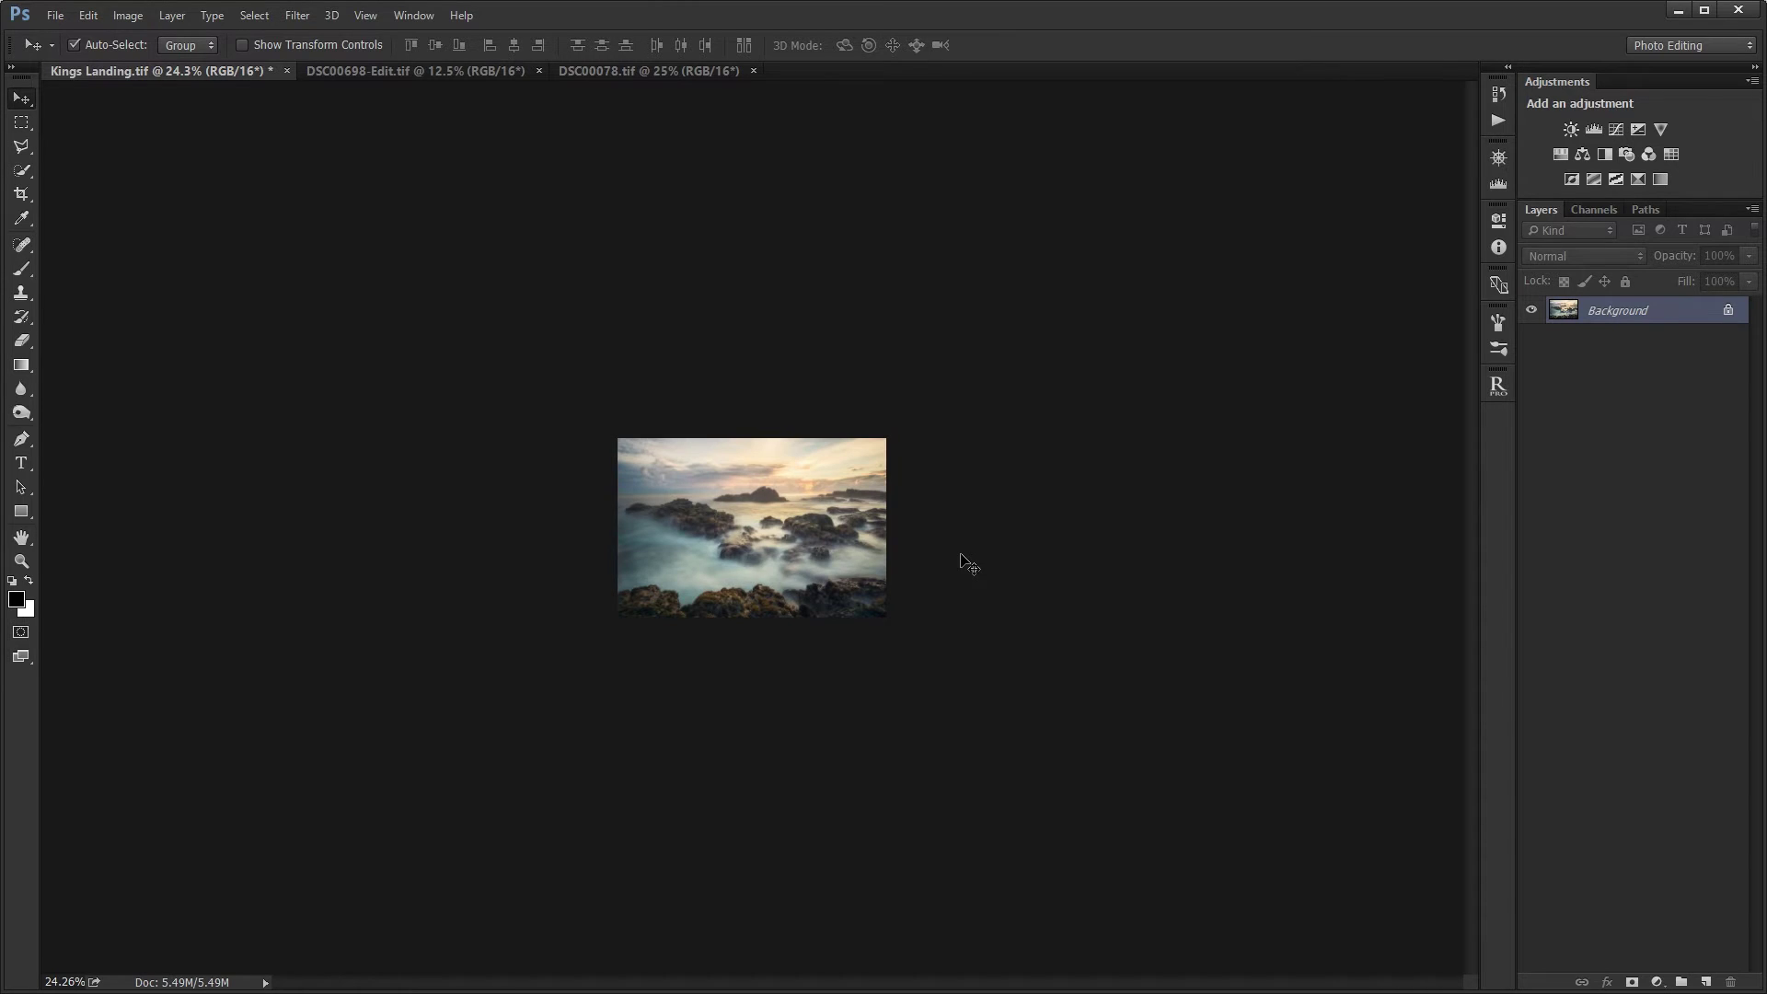
- View the image at 100% and duplicate the Background into Layer 1 with Ctrl+J
key("ctrl+1")
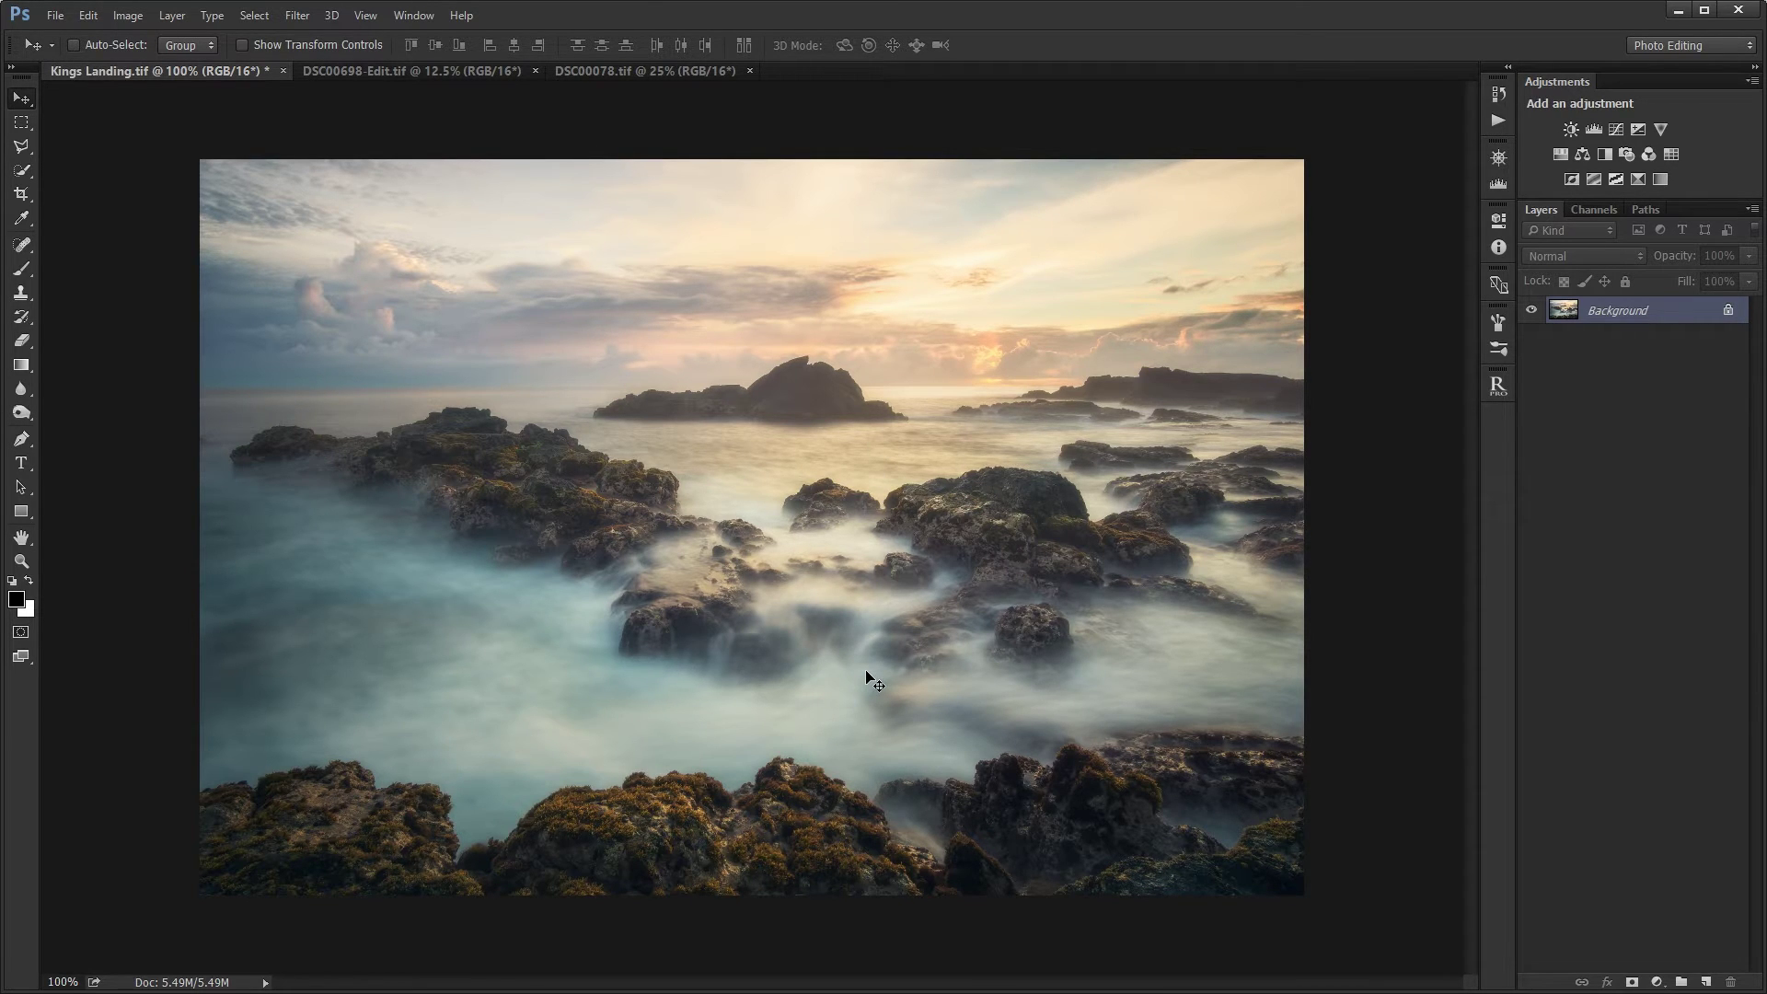
key("ctrl+j")
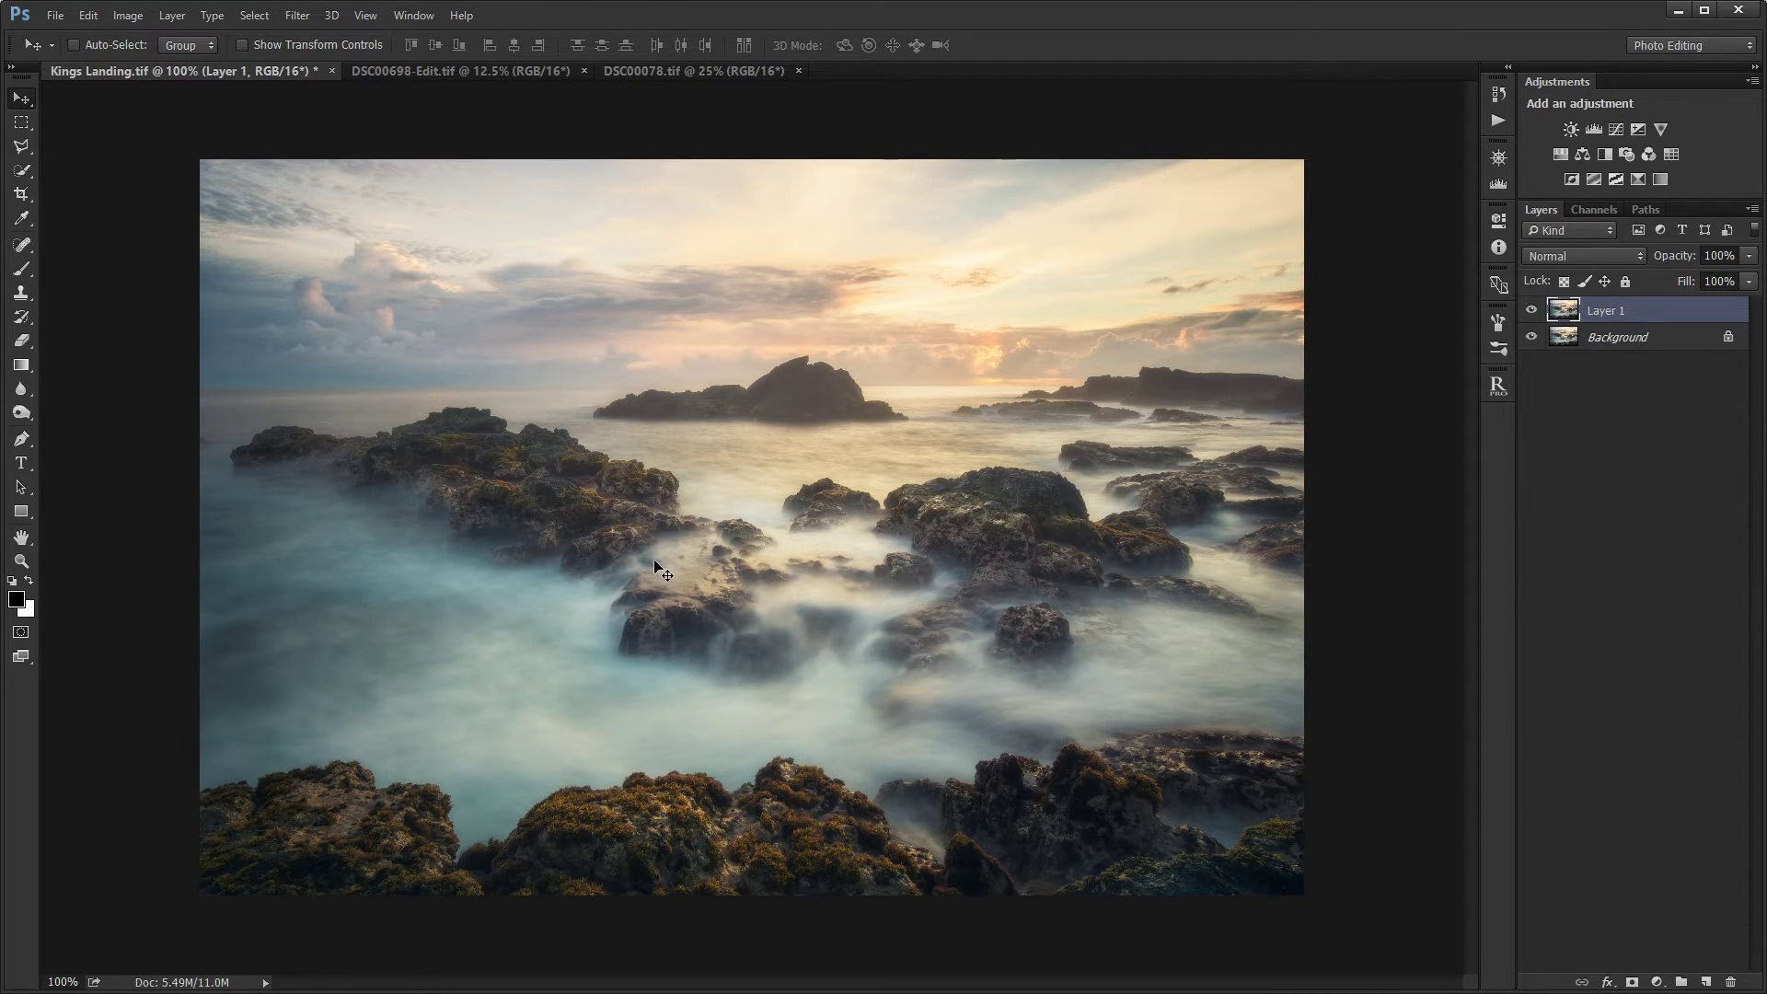
- Apply Smart Sharpen to Layer 1 at Amount 200%, then select the Background layer
left_click(285, 13)
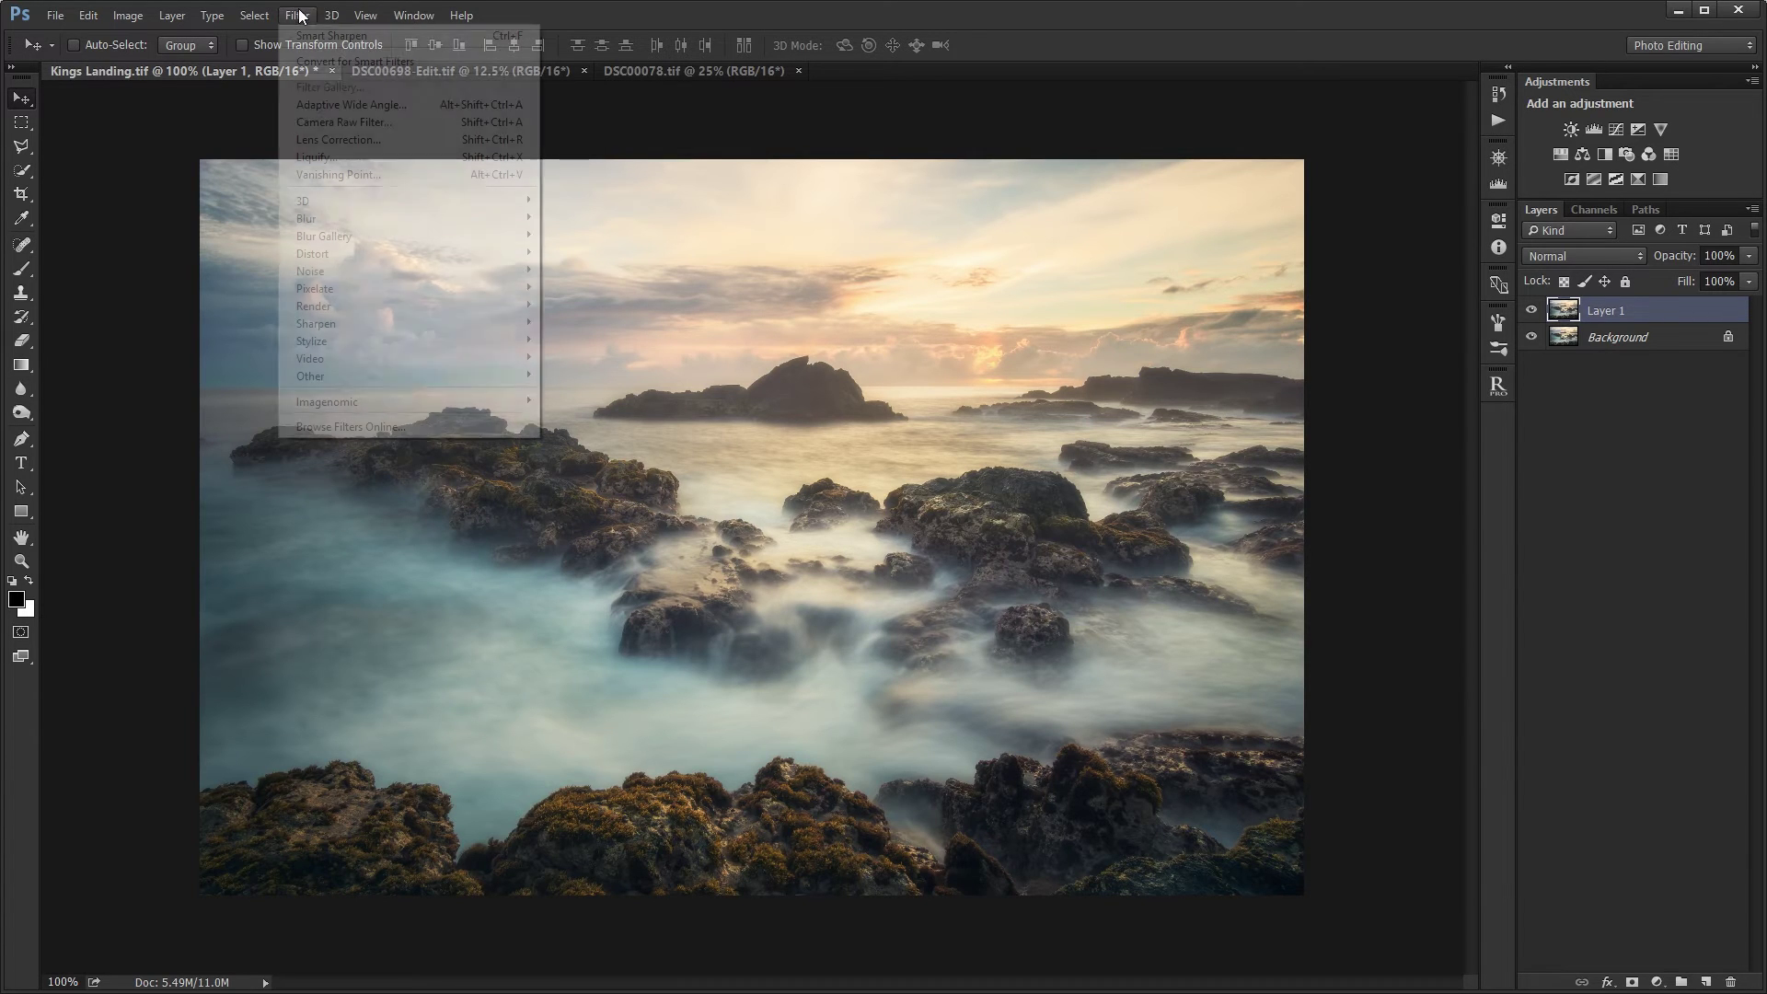
mouse_move(366, 324)
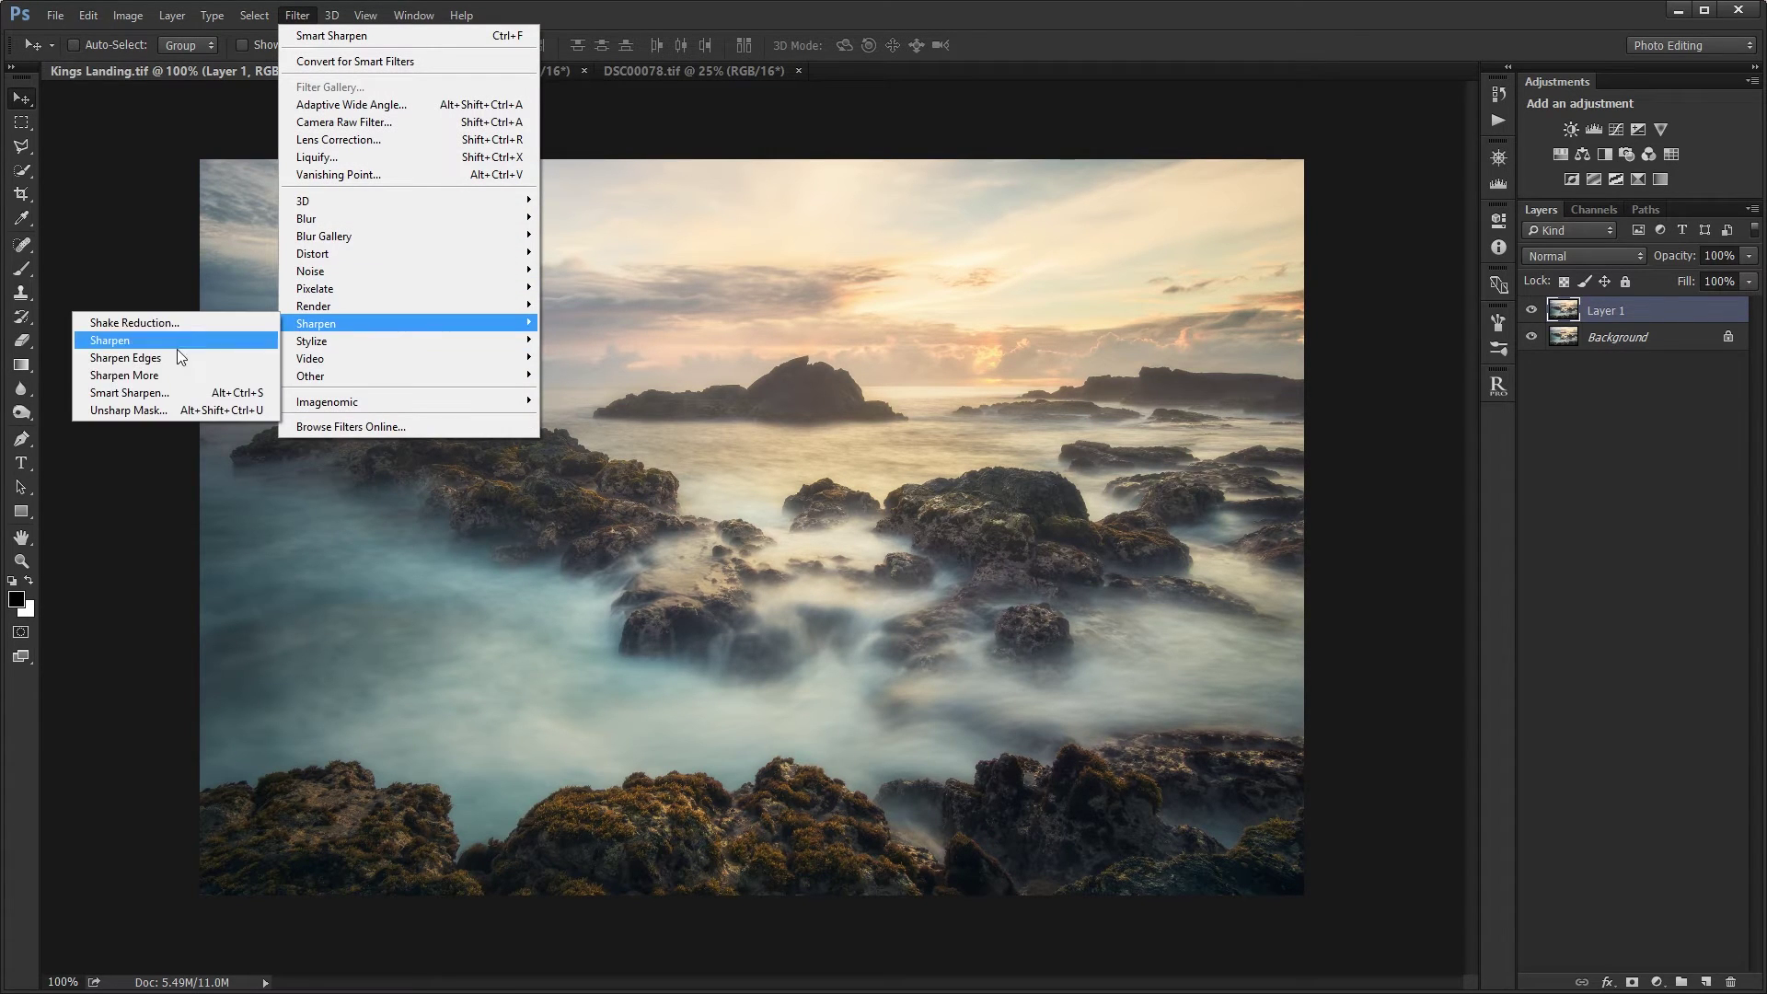
left_click(129, 392)
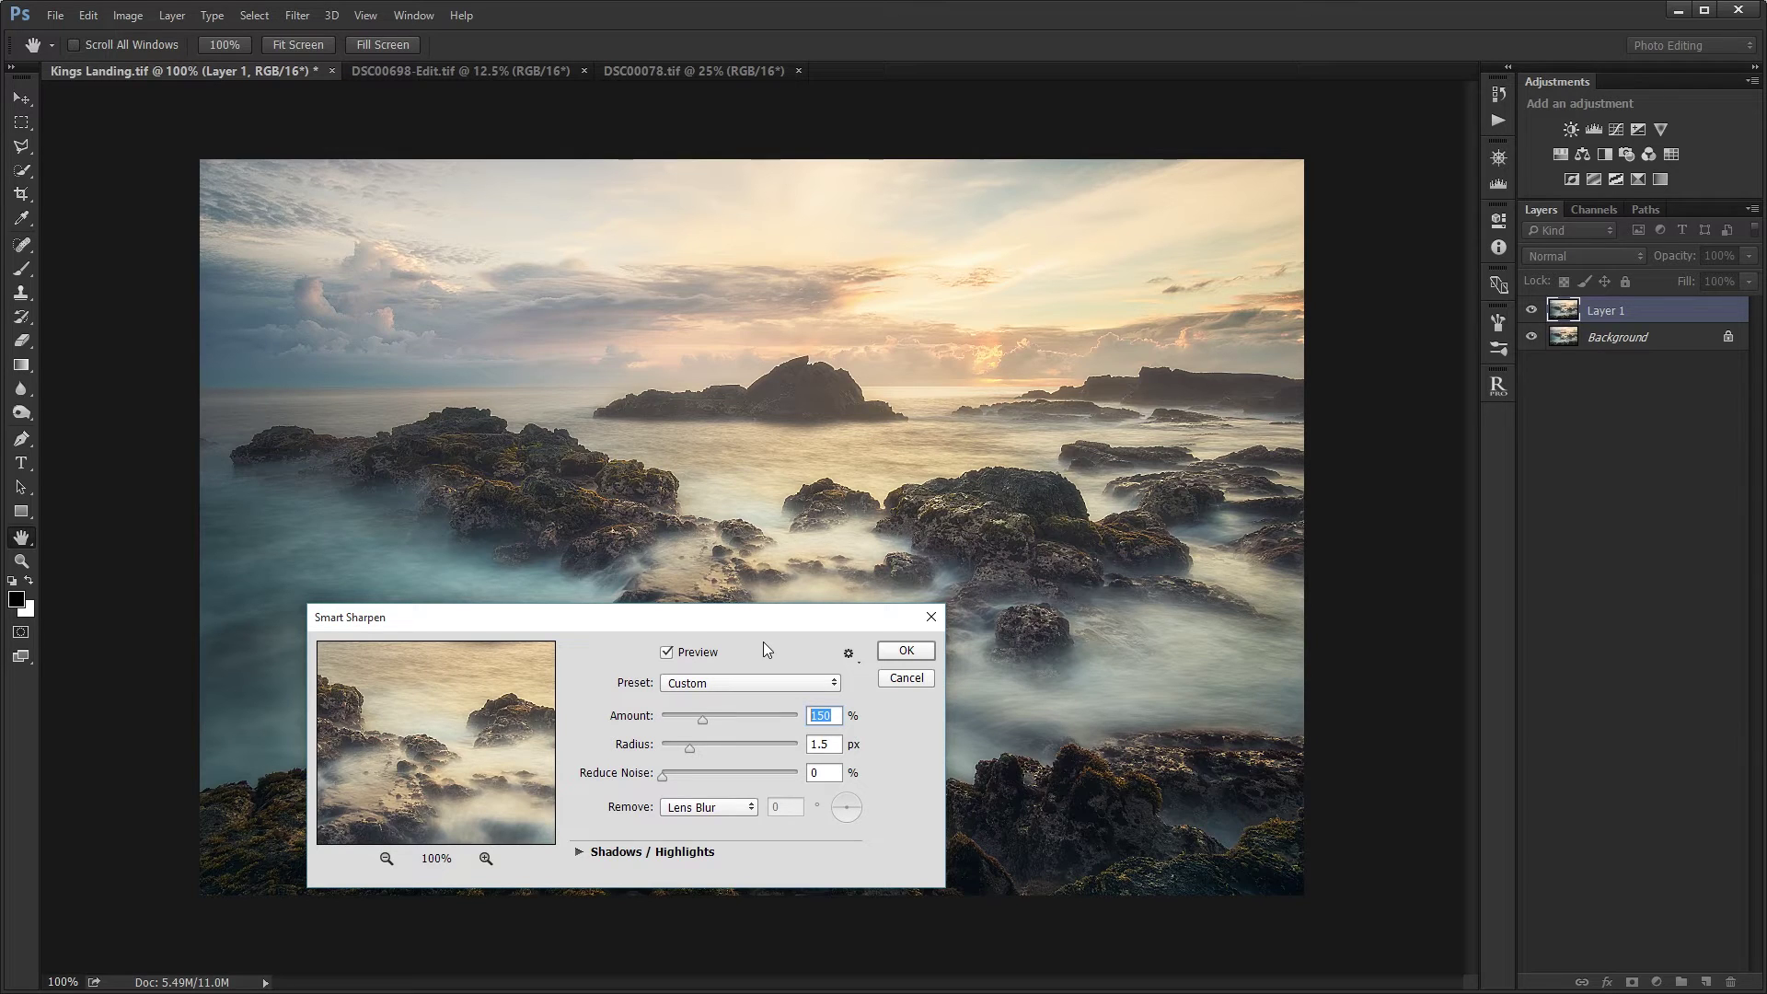
type("200")
key("Tab")
key("Return")
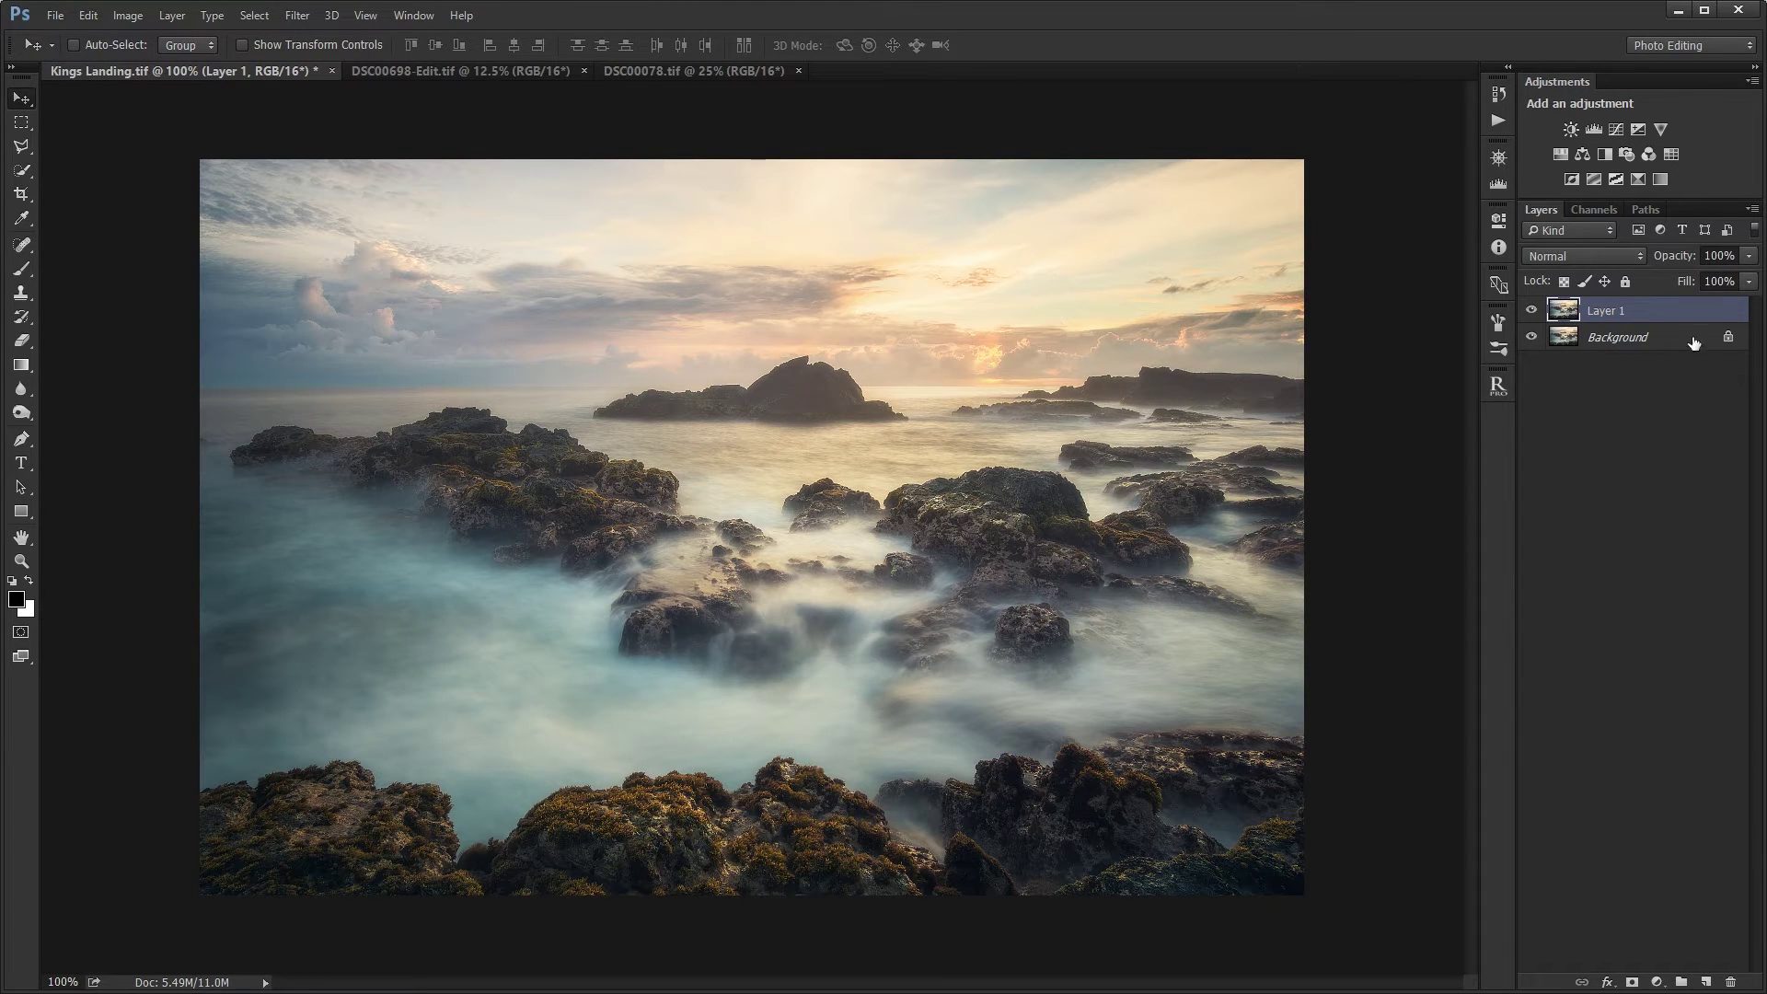
left_click(1693, 342)
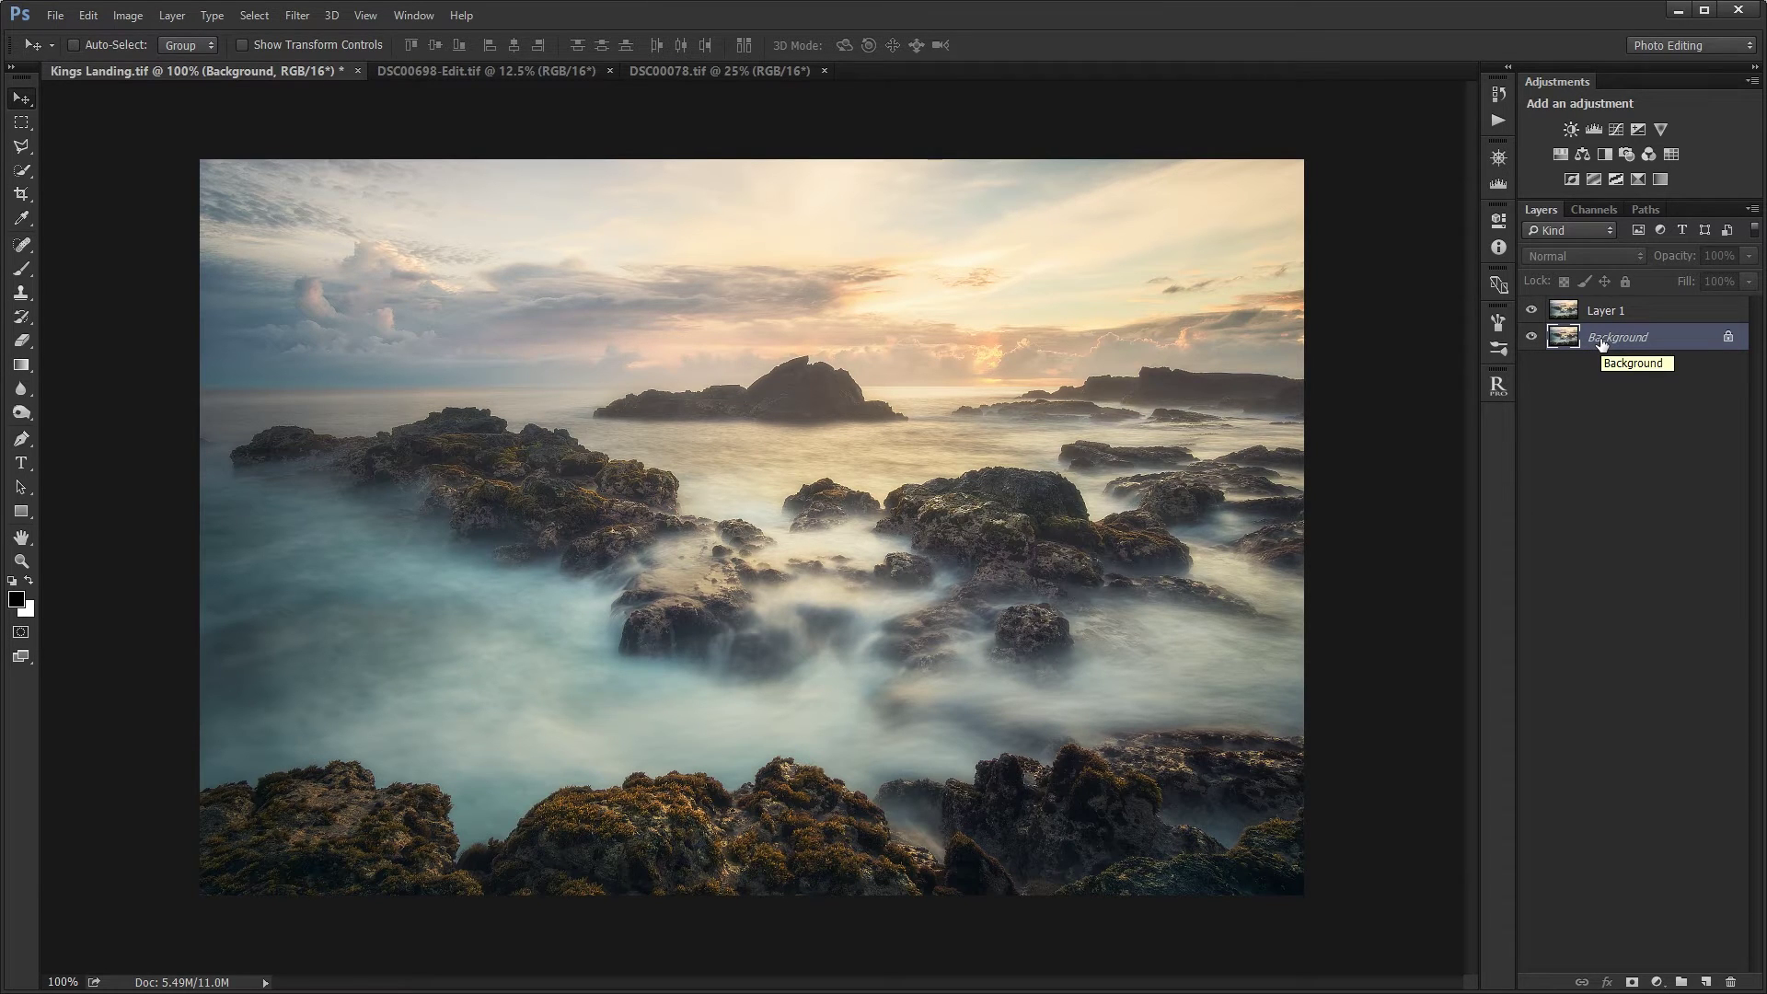
- Select Layer 1 and set its opacity to 50%
left_click_drag(1604, 341, 1707, 979)
left_click(1606, 313)
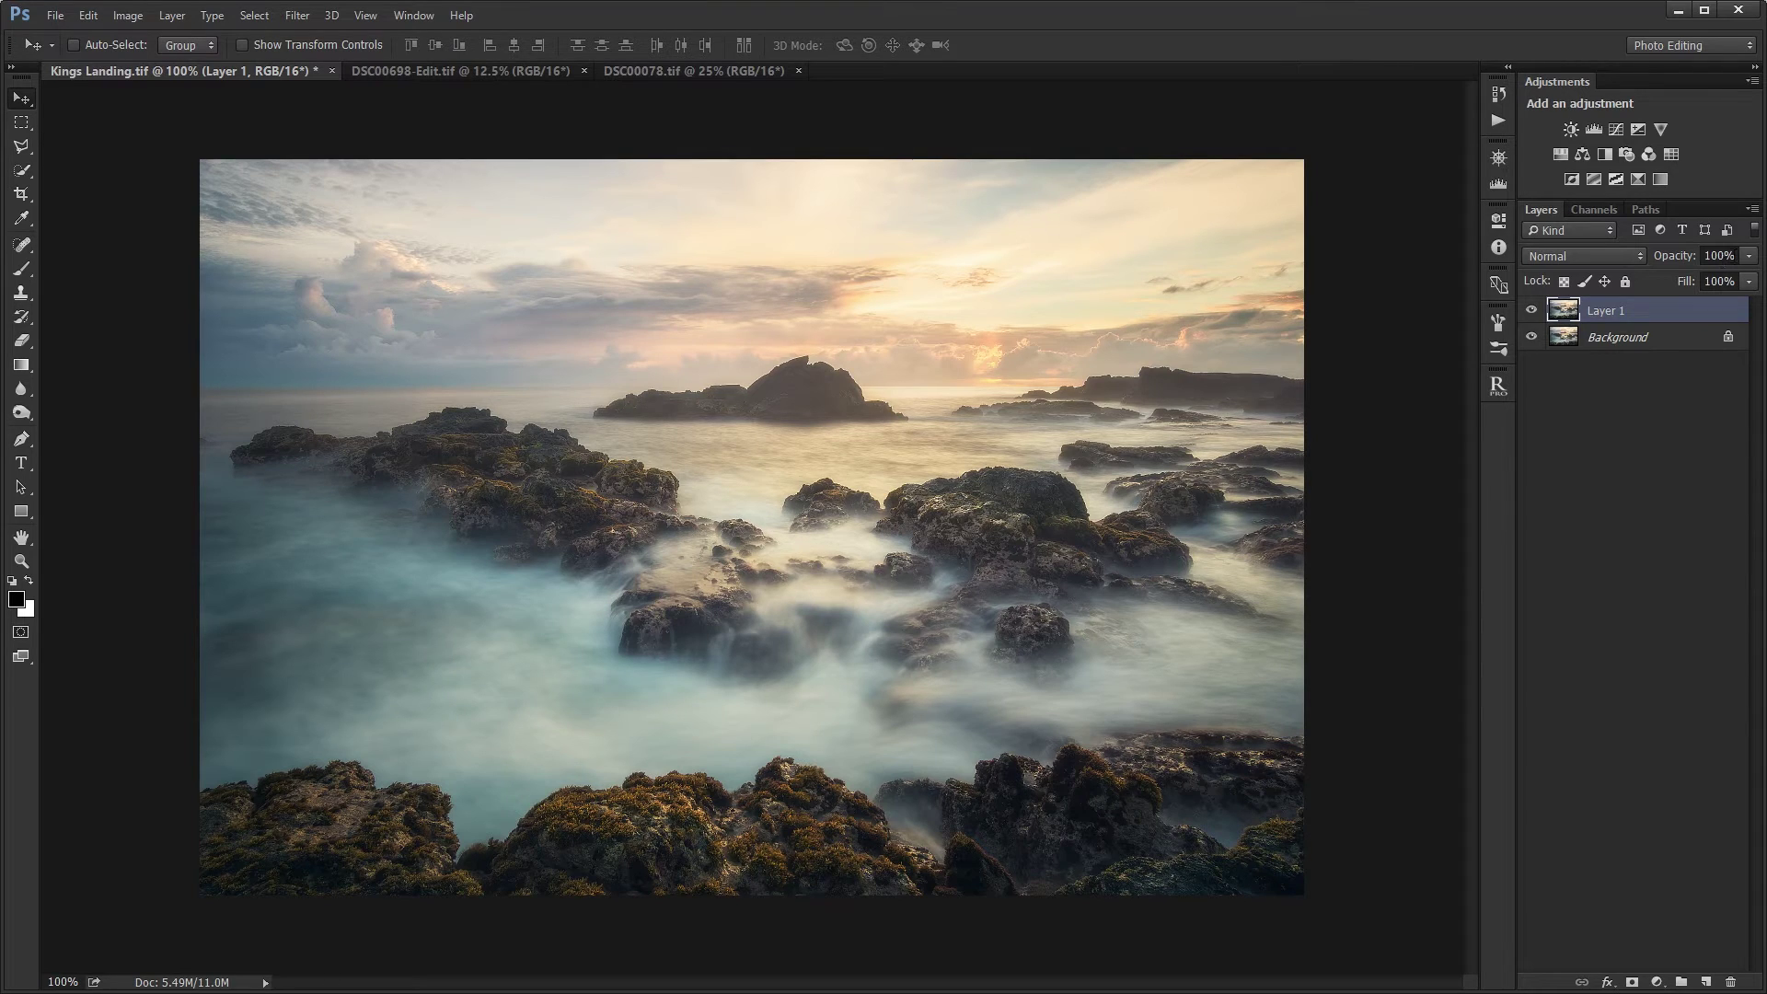
left_click(1711, 257)
left_click(1689, 398)
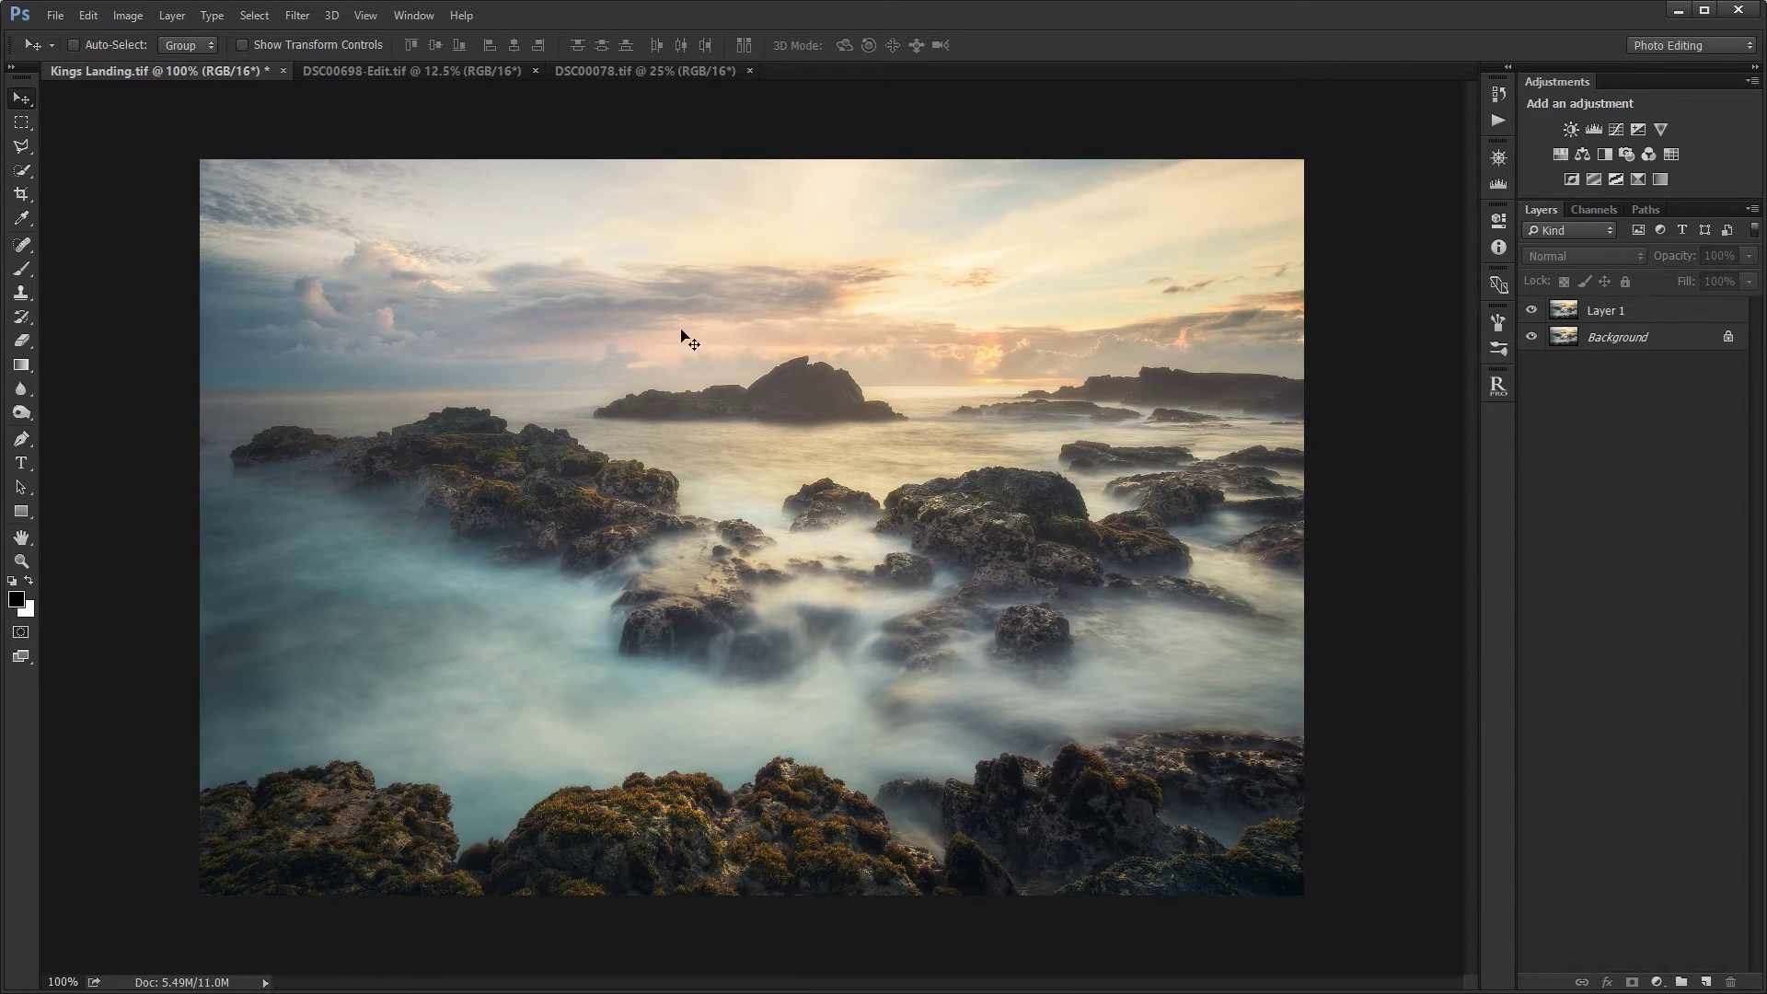
- Zoom into the sky and rocks to inspect the blended sharpening, then return to 100% view
left_click_drag(366, 422, 675, 507)
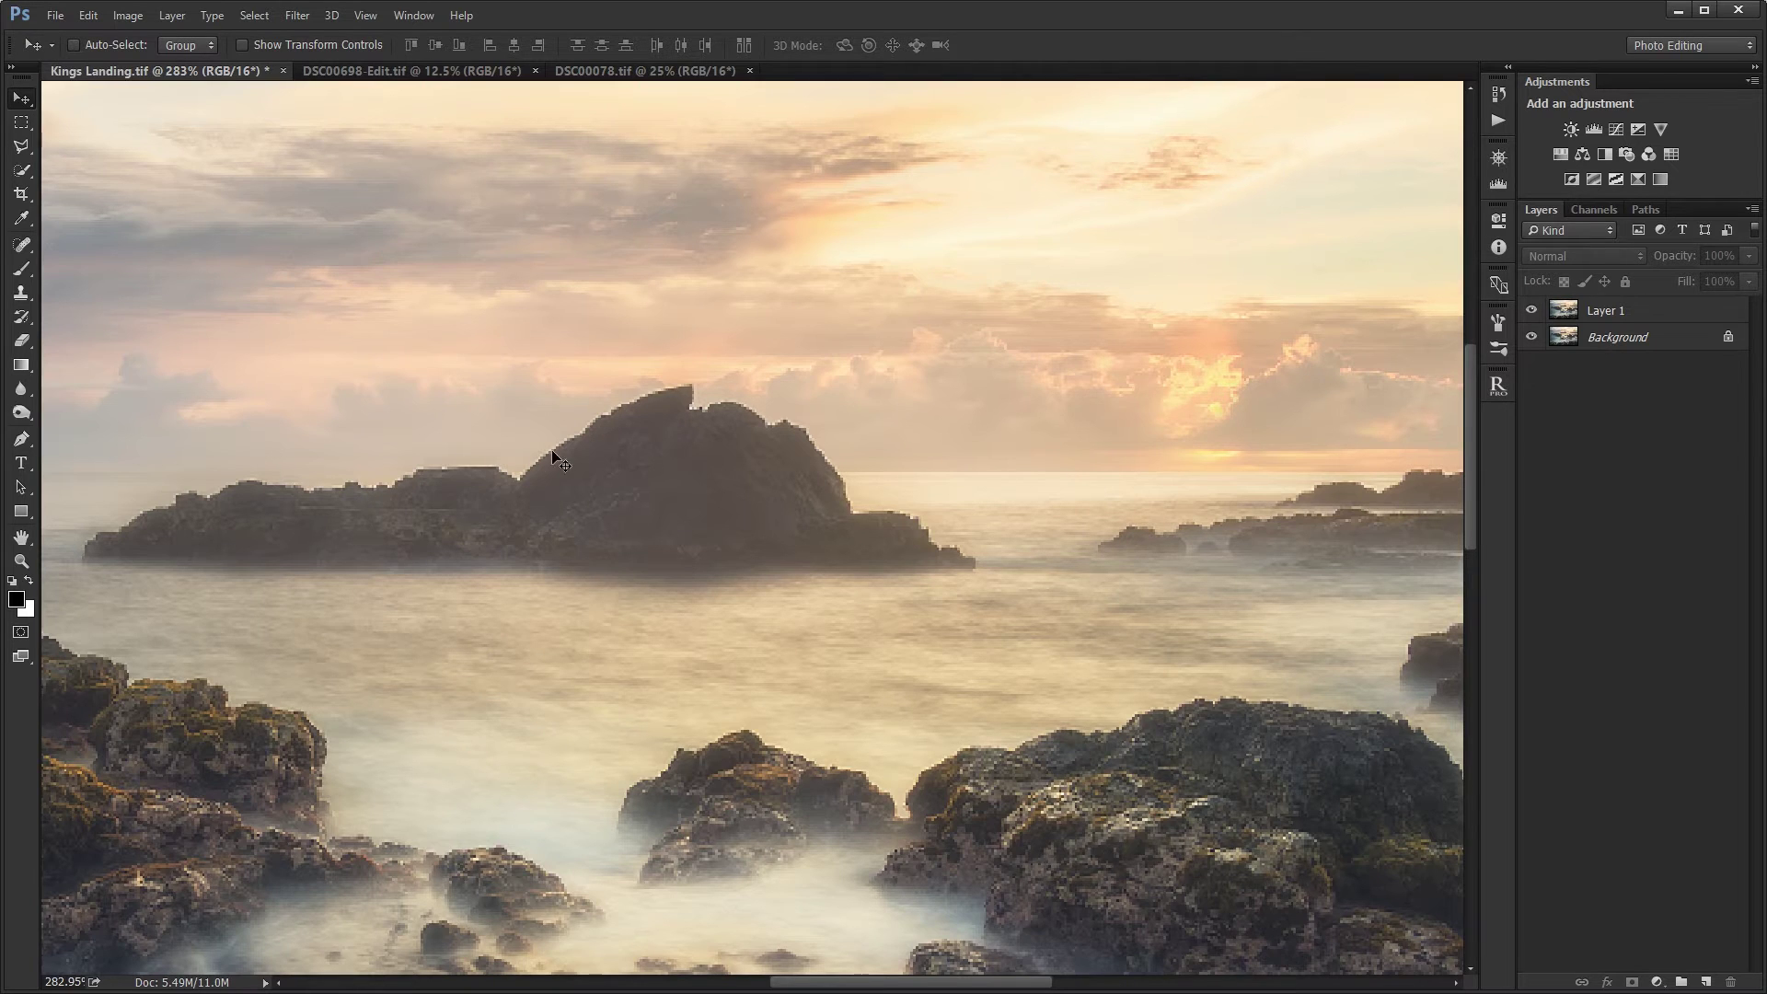
scroll(682, 563, "right", 5)
left_click_drag(1101, 492, 955, 459)
left_click_drag(229, 529, 1139, 517)
left_click_drag(409, 582, 991, 549)
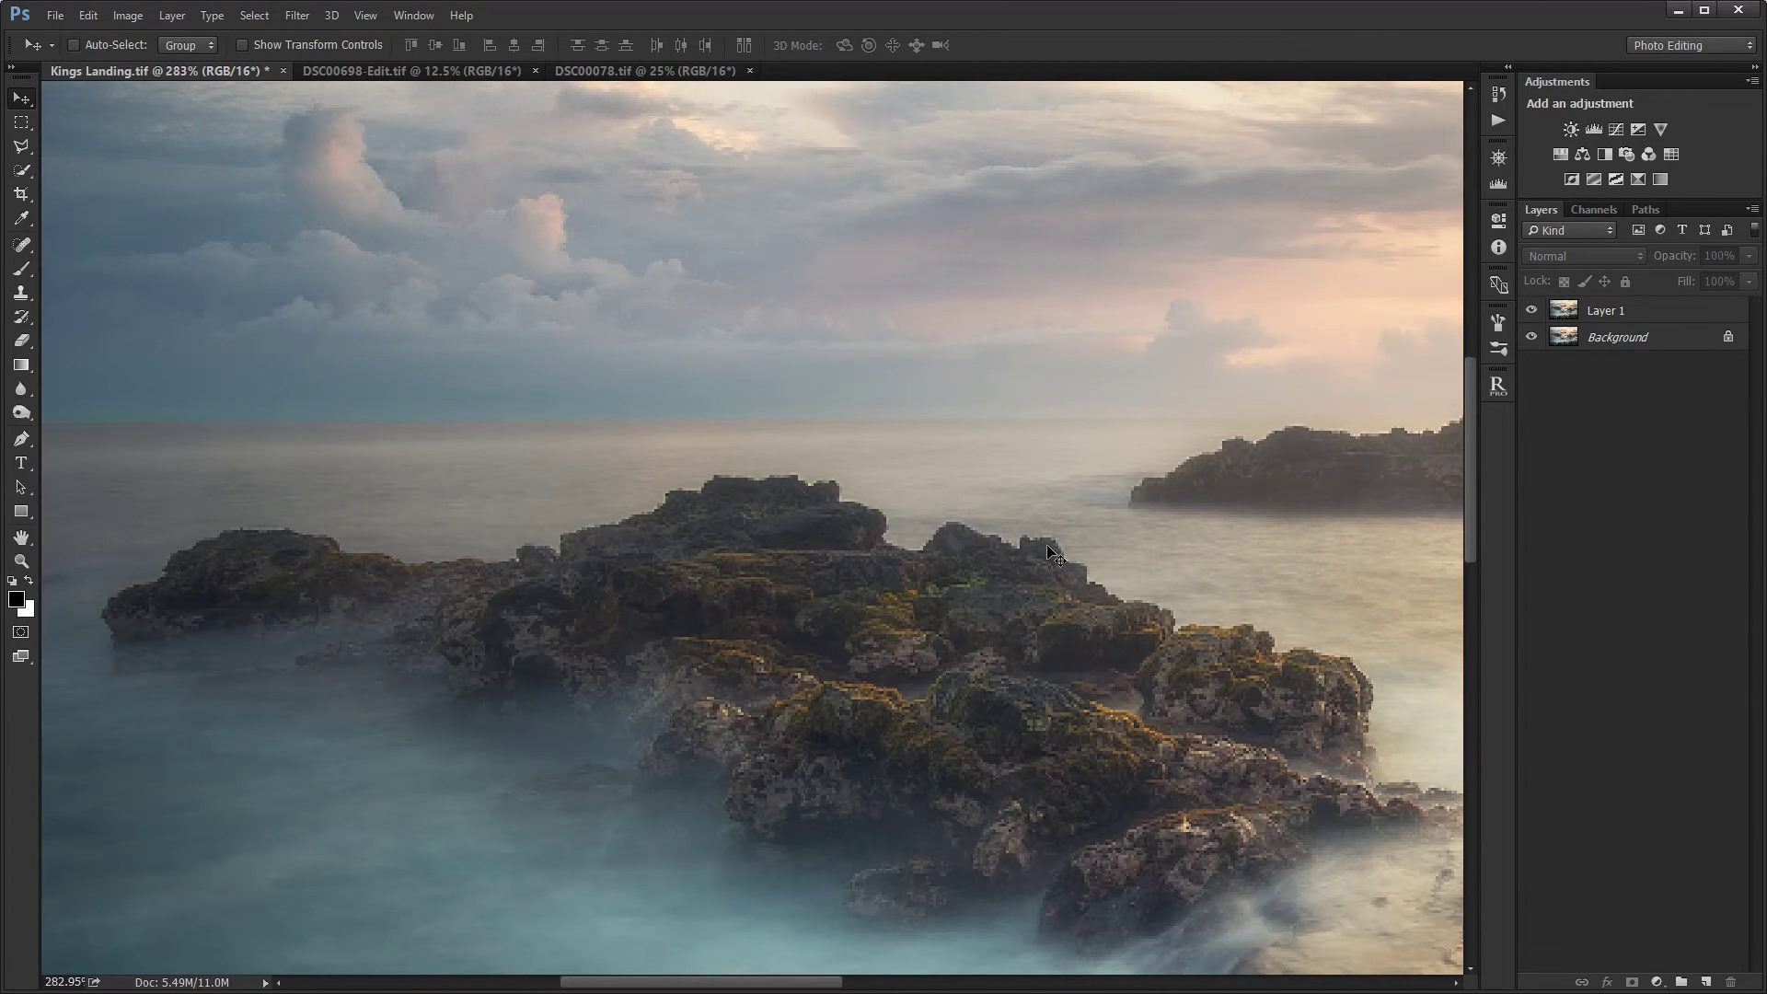
key("ctrl+1")
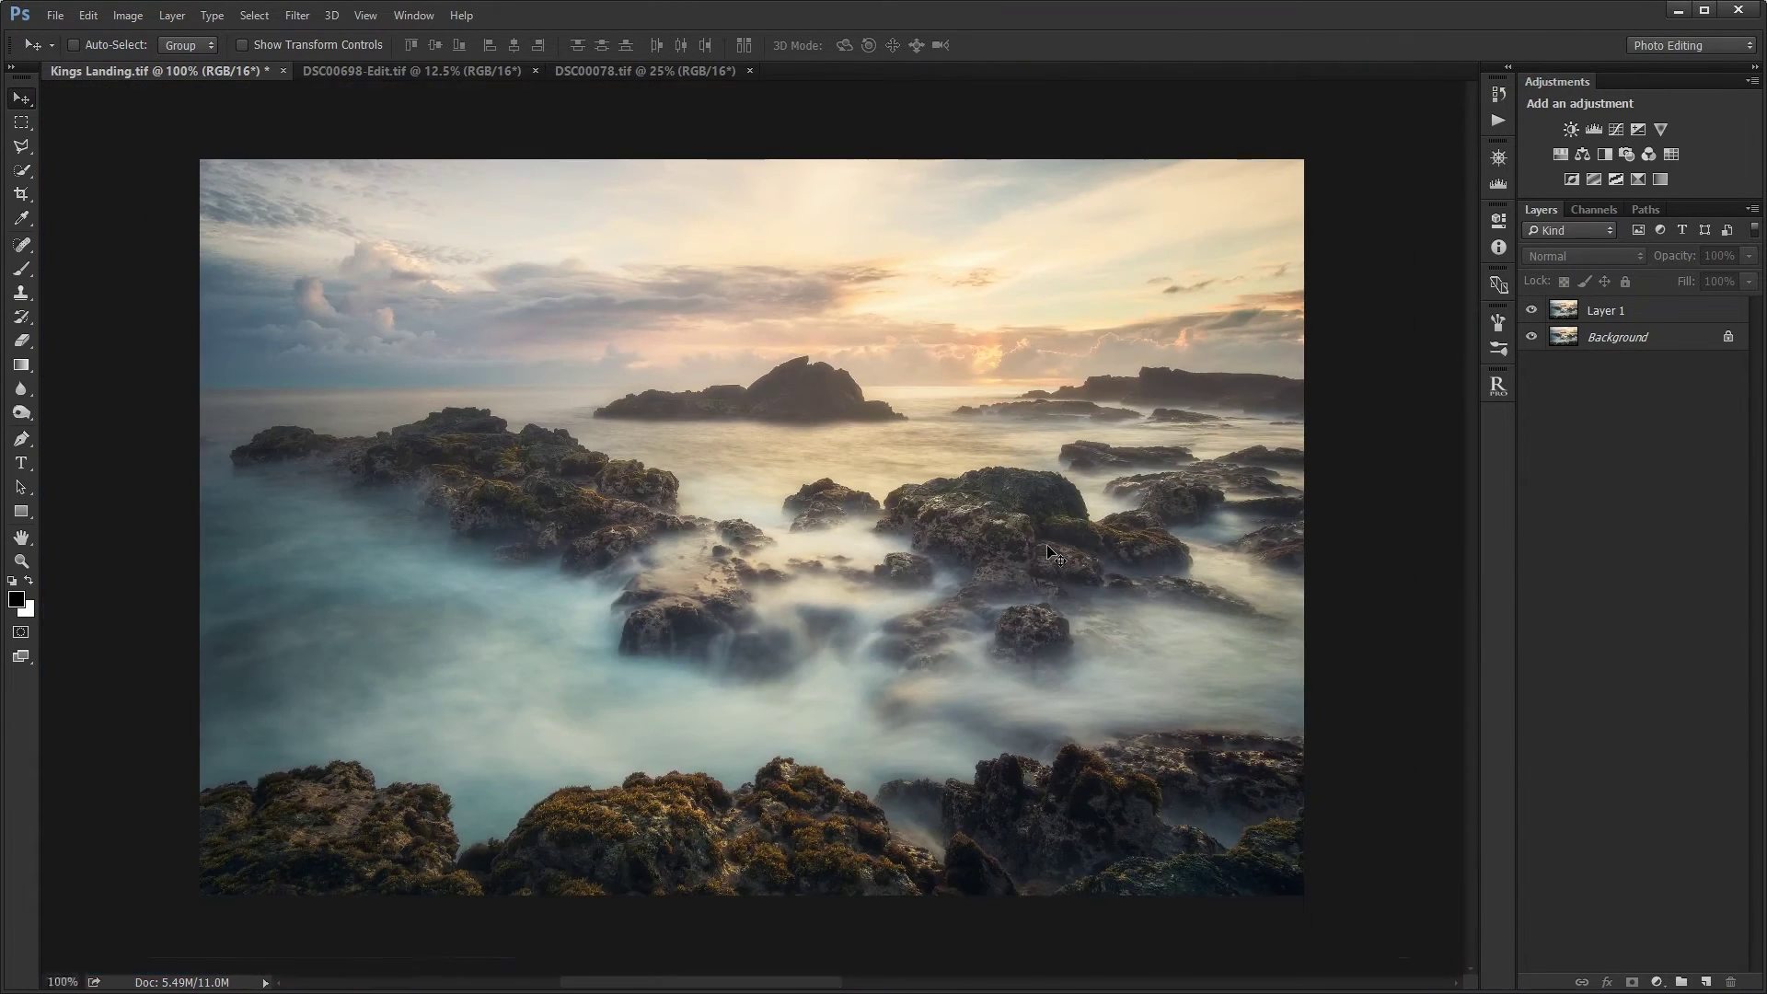
- Add a layer mask to Layer 1 and paint black with a soft 100% brush along the distant rock's edge
left_click(1635, 317)
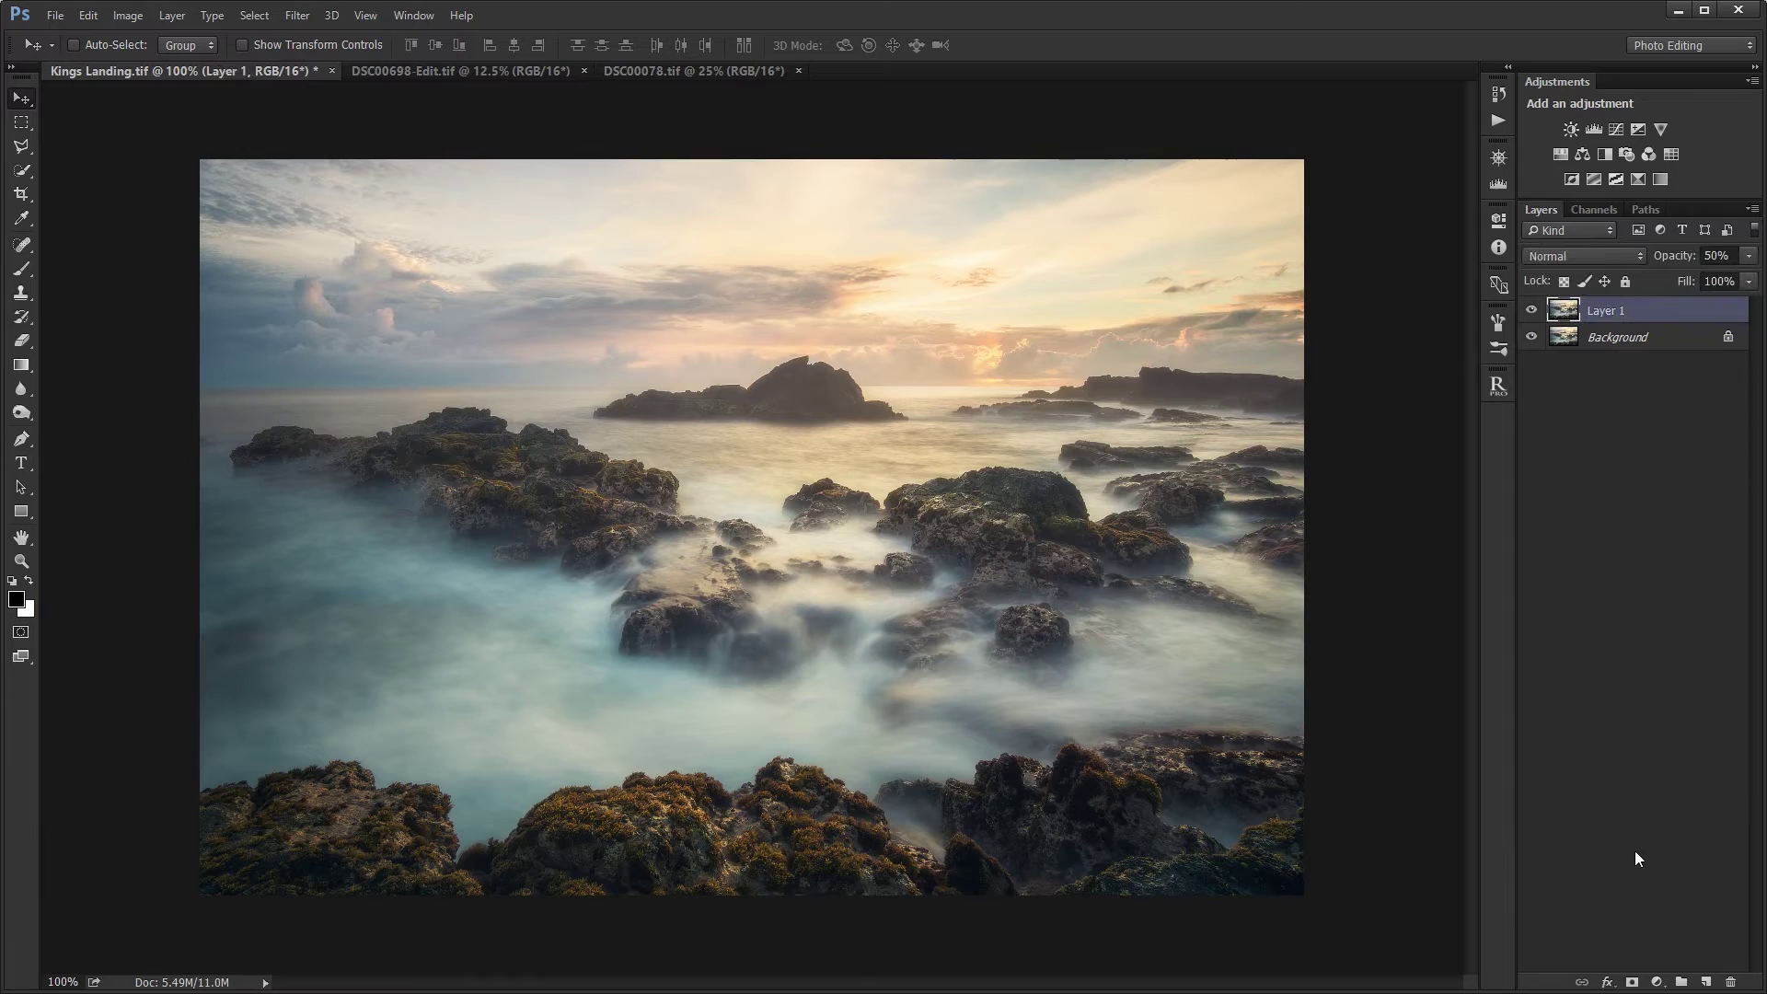
left_click(1633, 981)
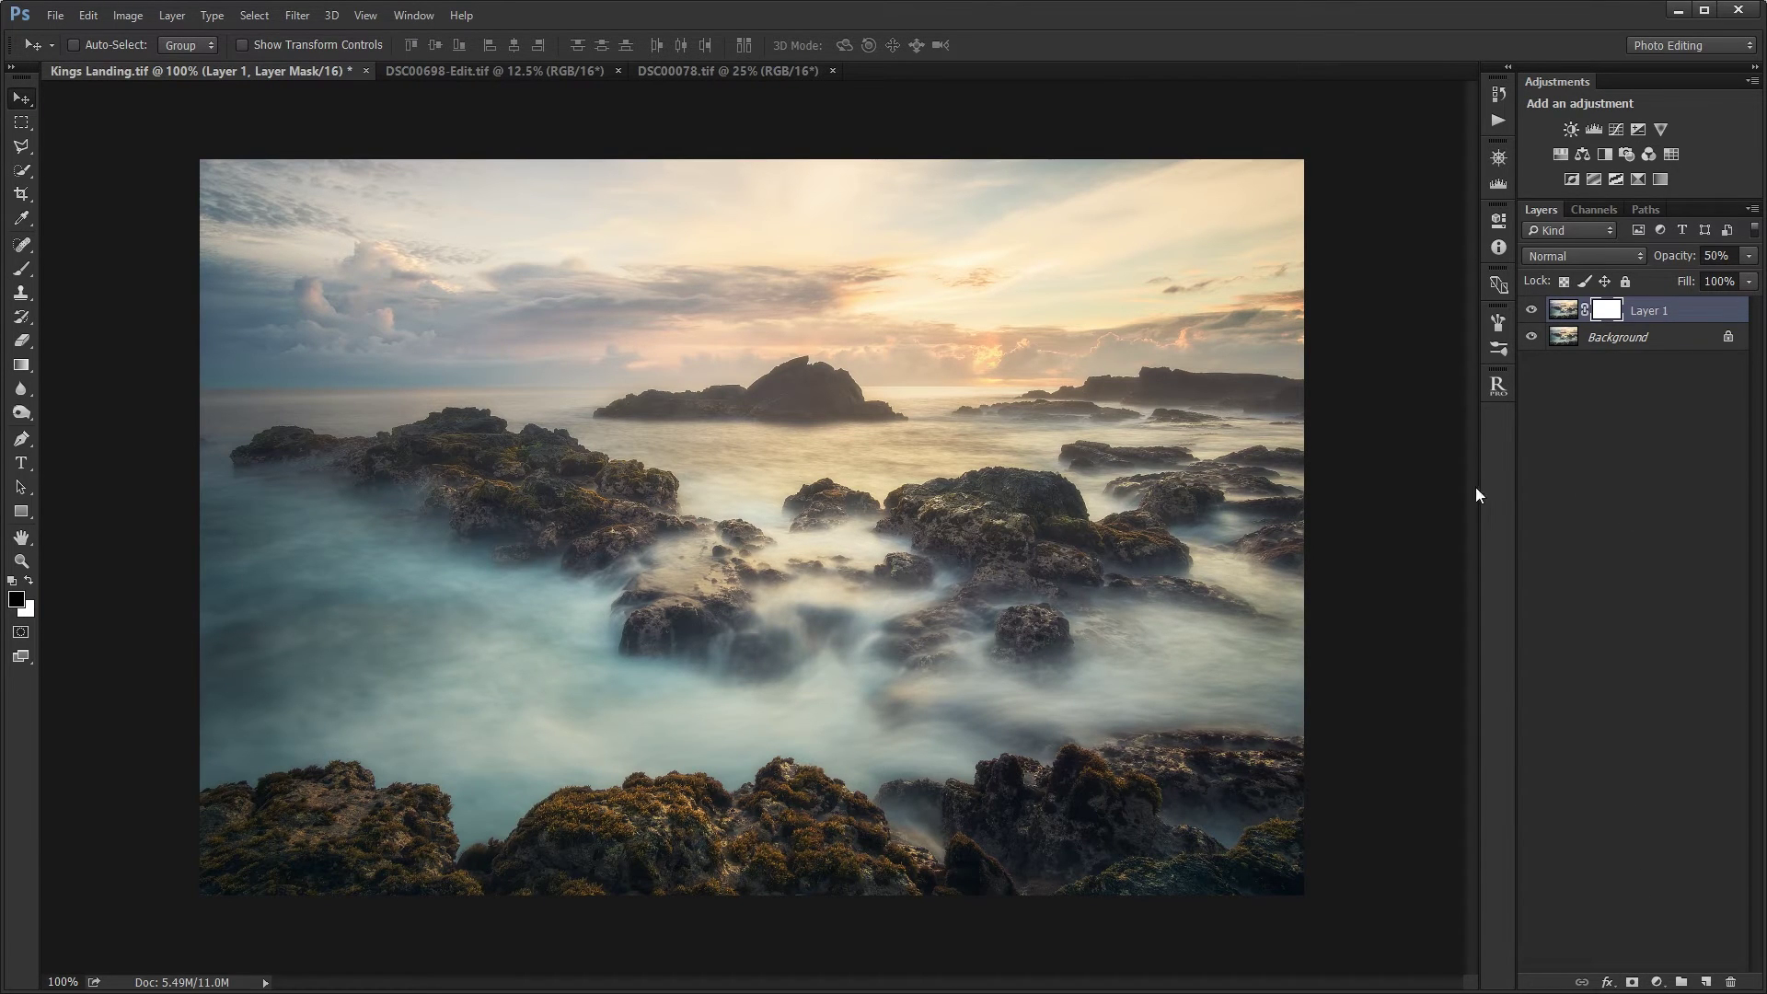
key("b")
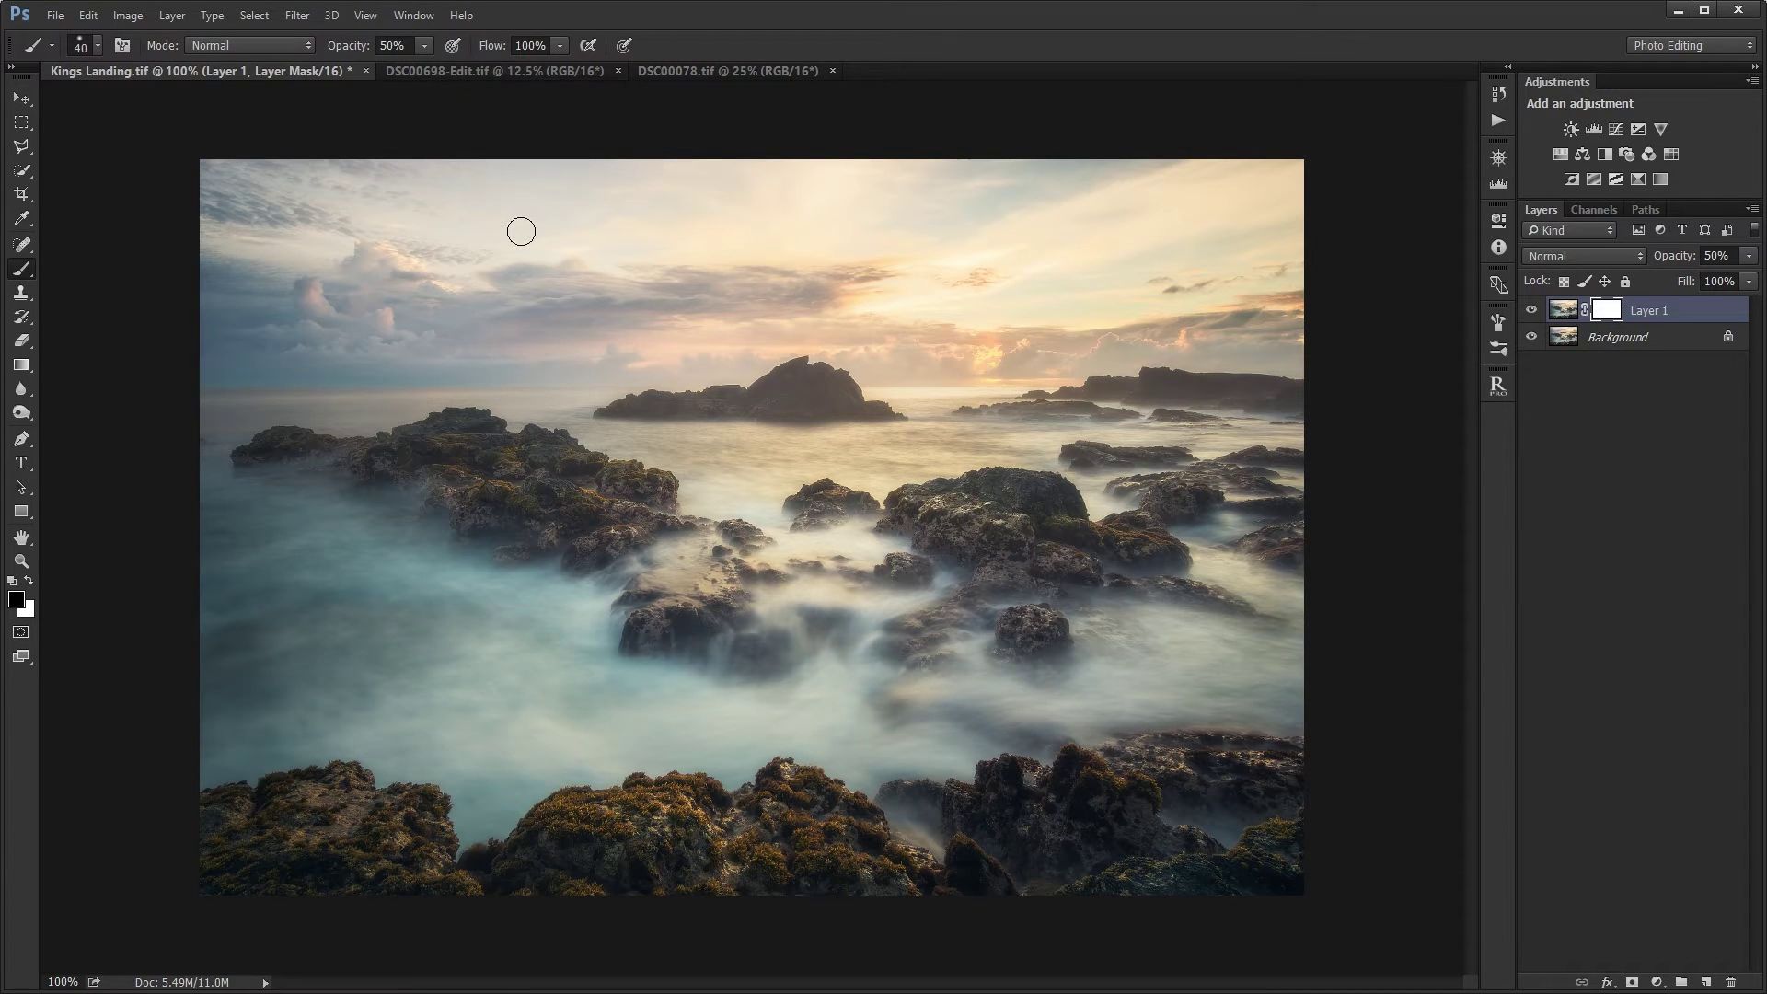
key("0")
right_click(955, 324)
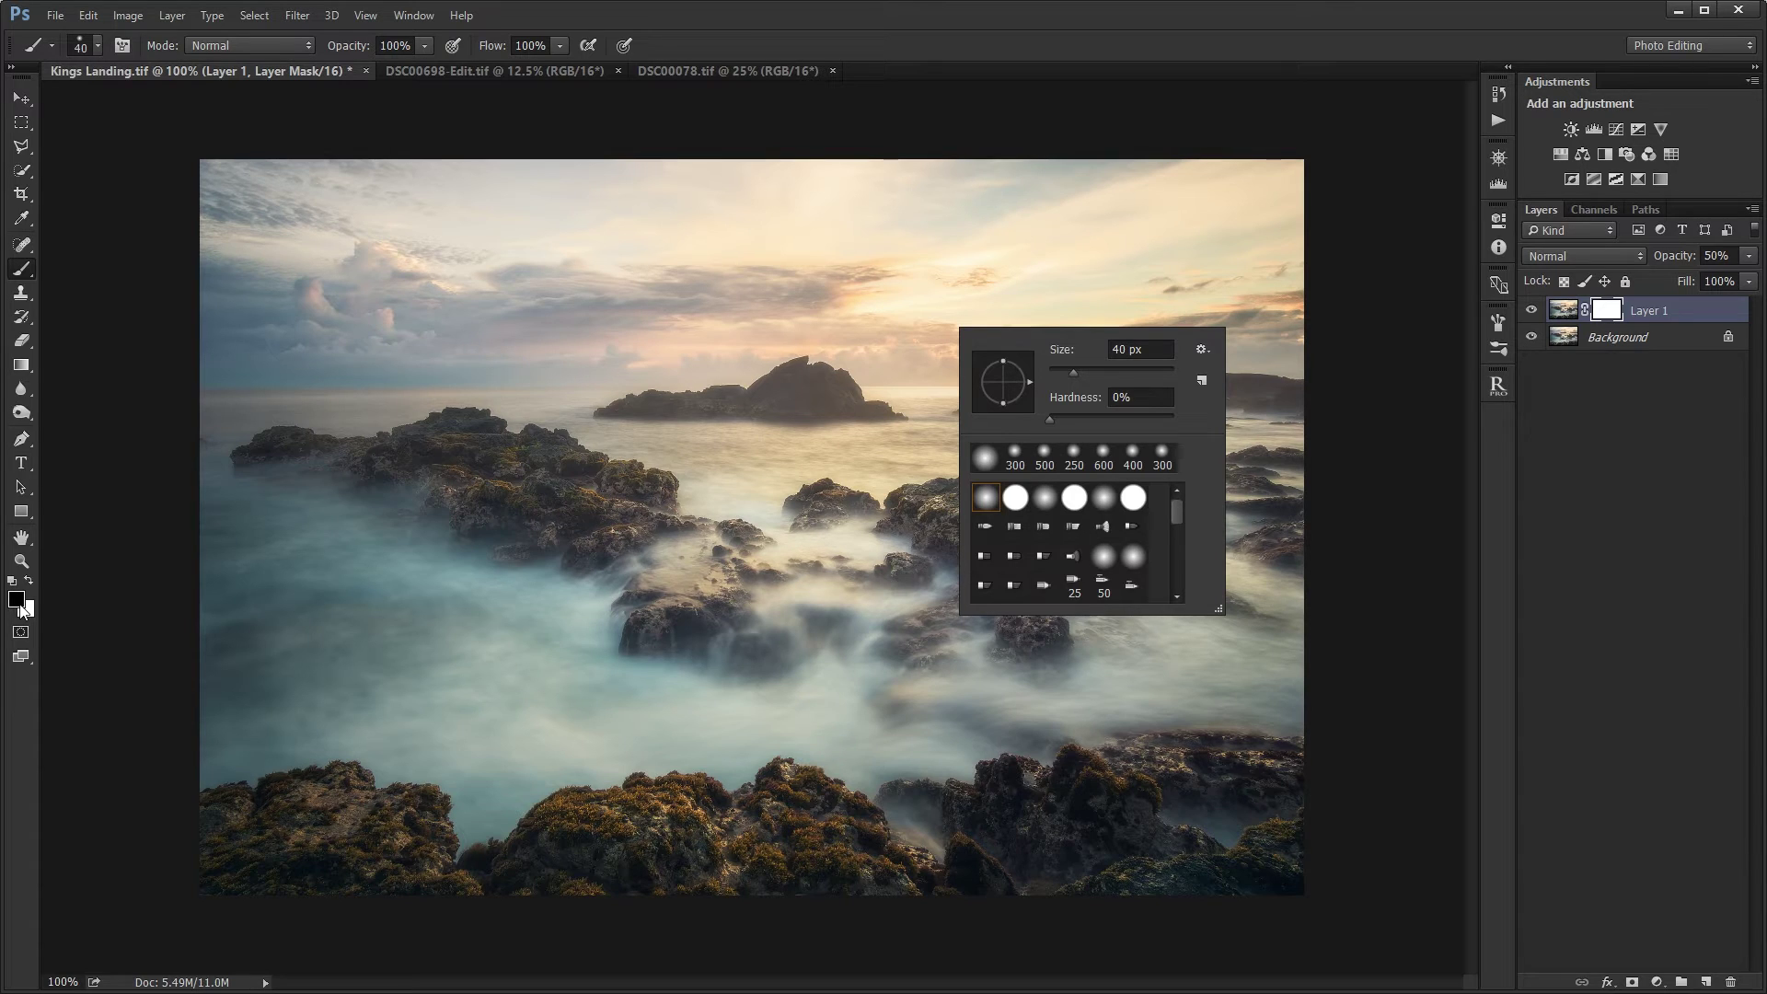
left_click(862, 390)
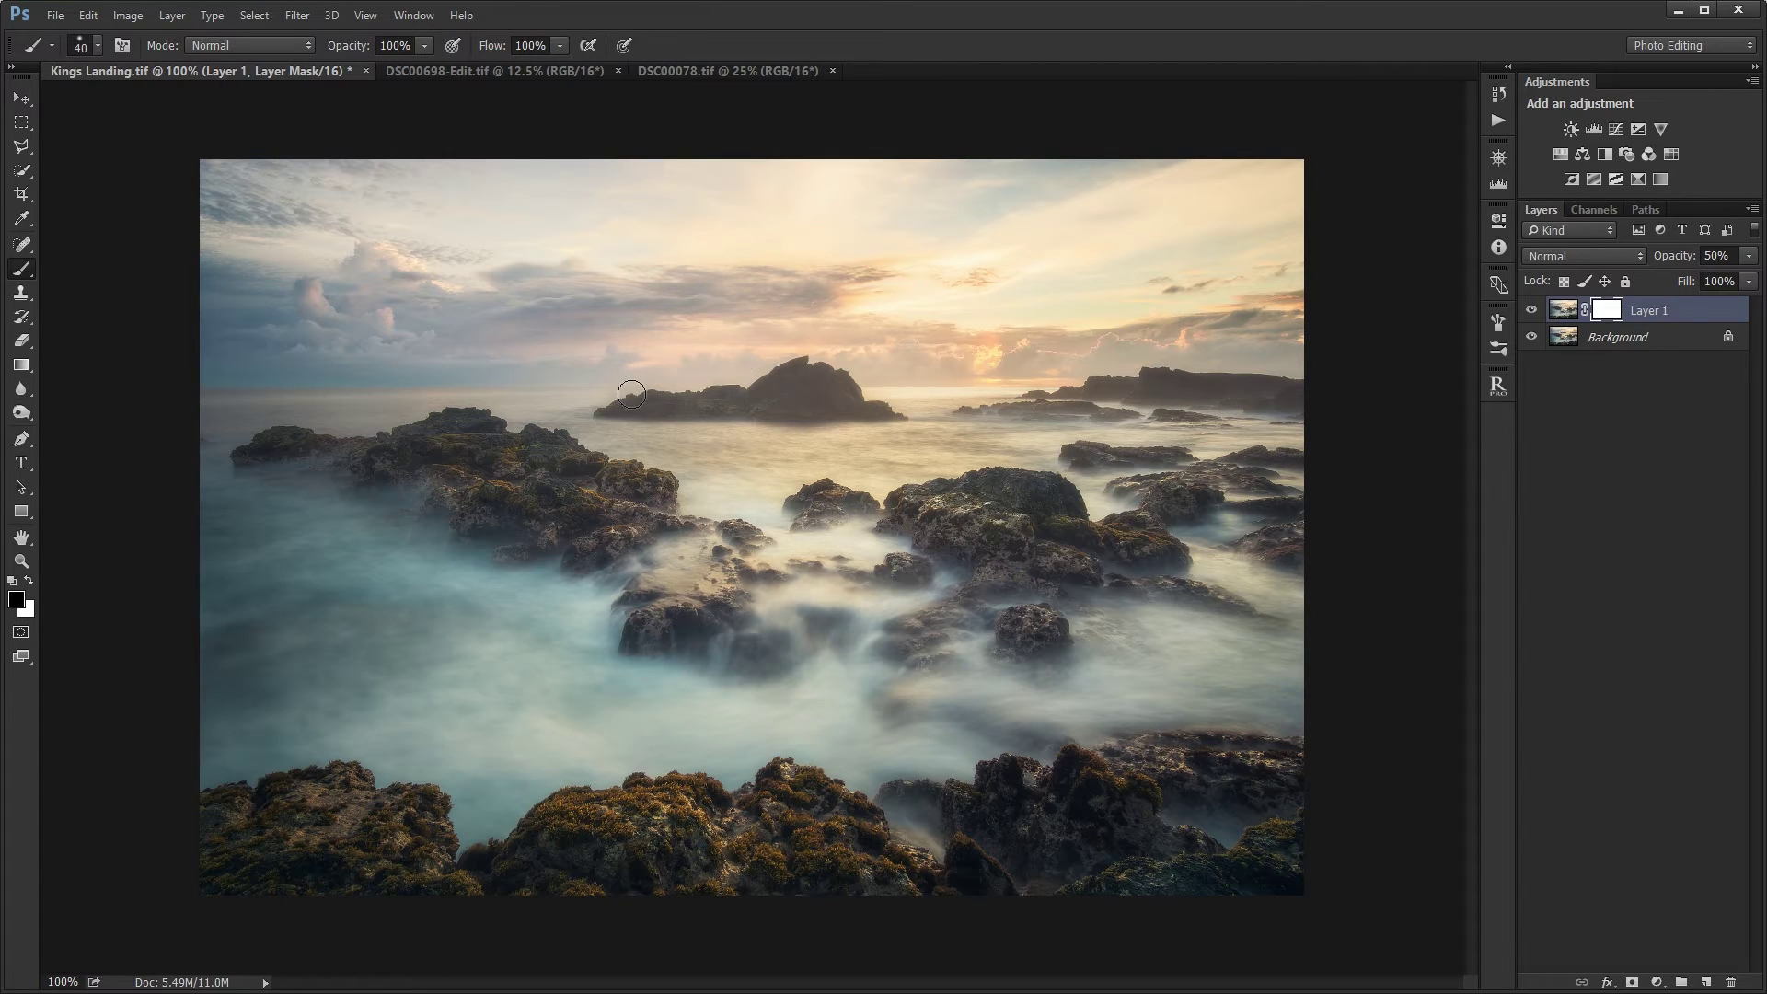
left_click_drag(594, 408, 558, 411)
- Deselect layers, open Save for Web, and shift the preview to show the island rock
key("ctrl+alt+shift+a")
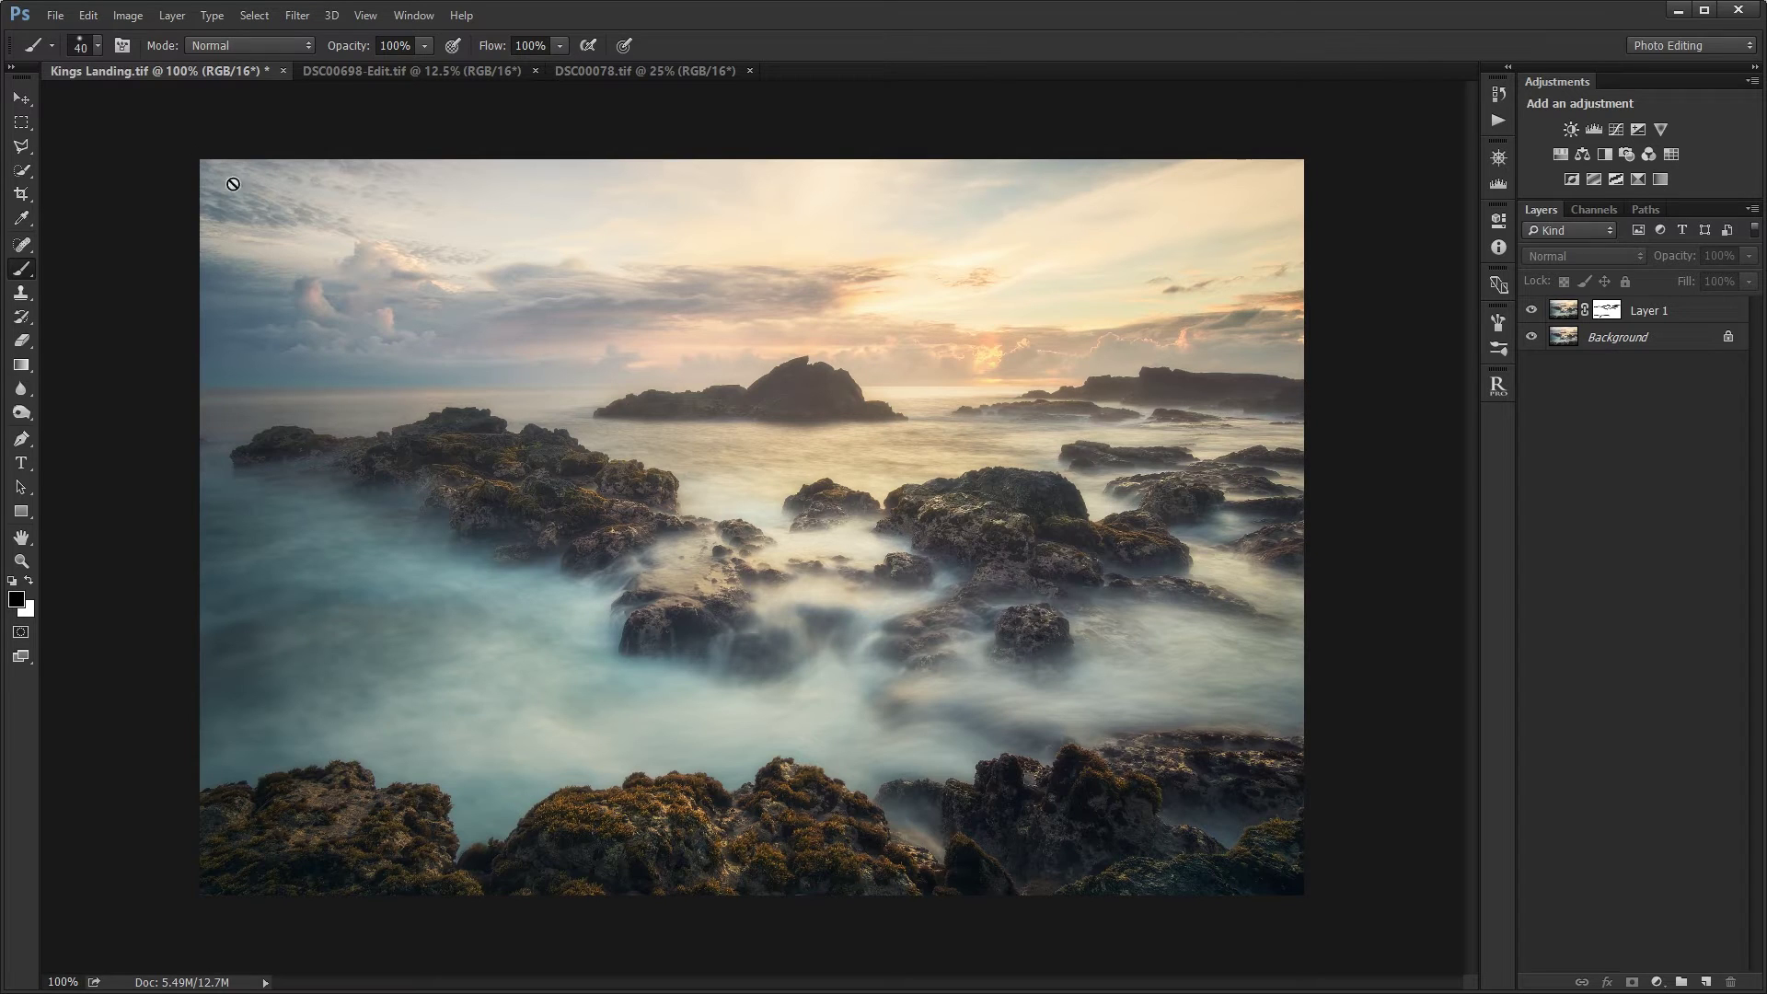
left_click(55, 15)
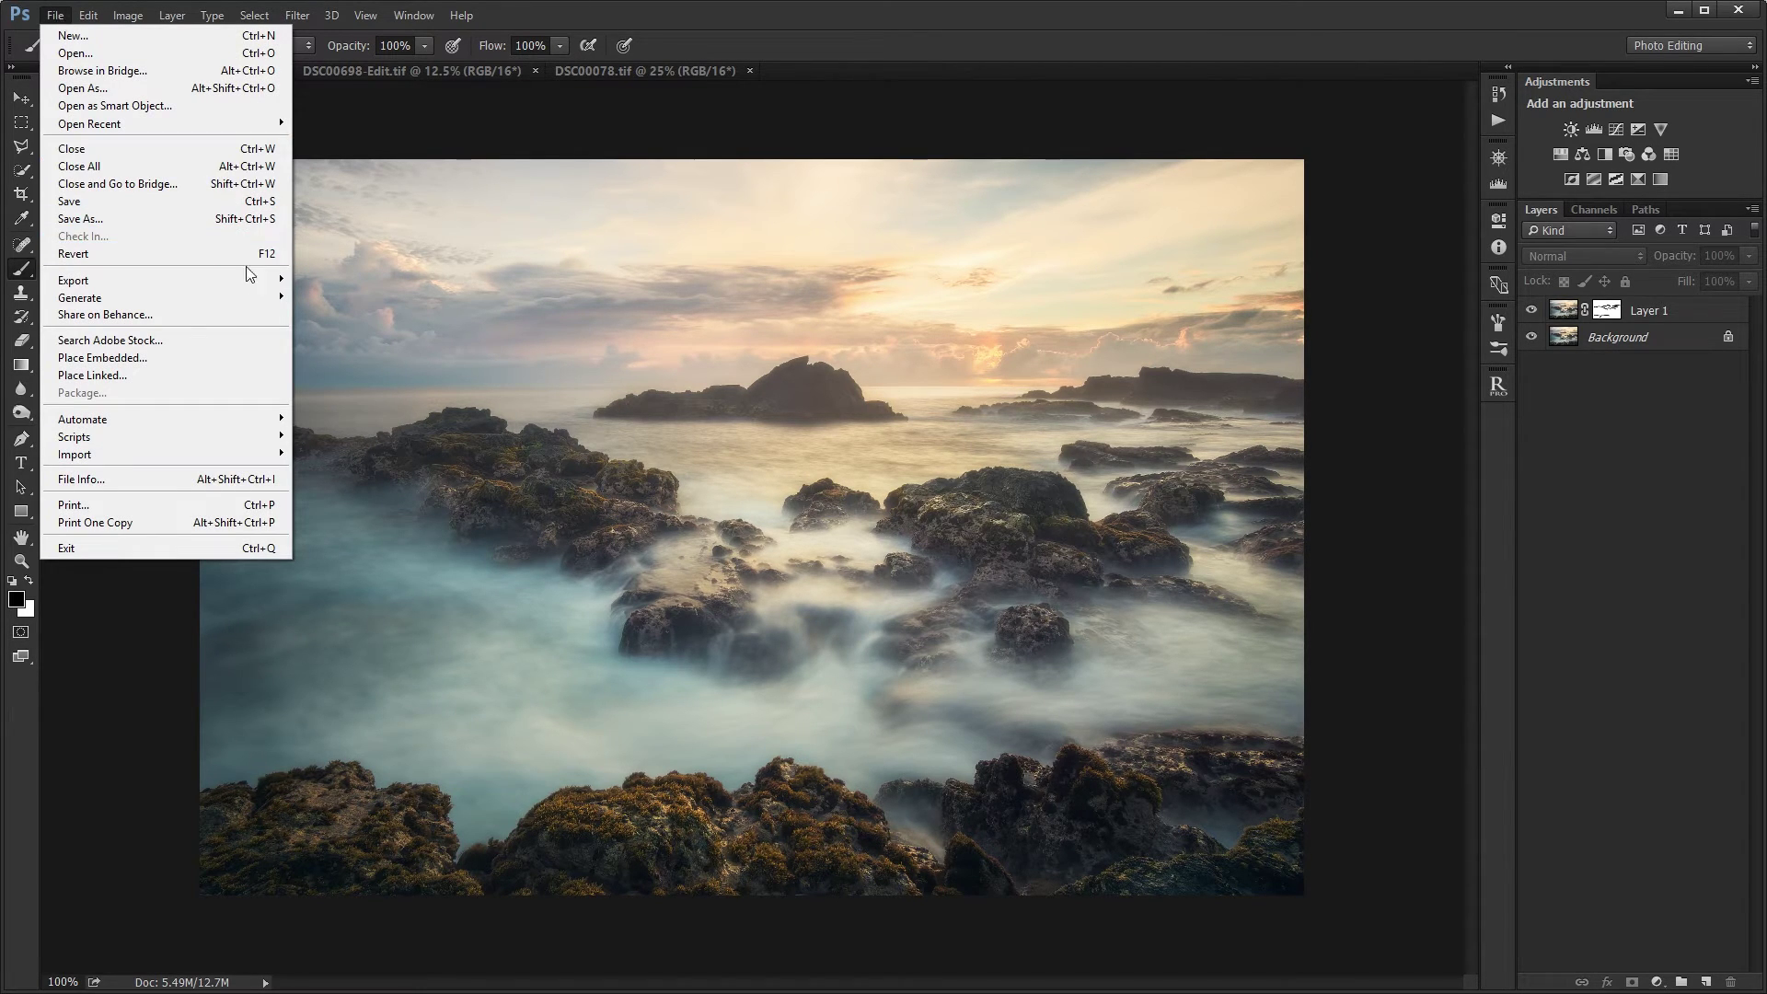
mouse_move(259, 285)
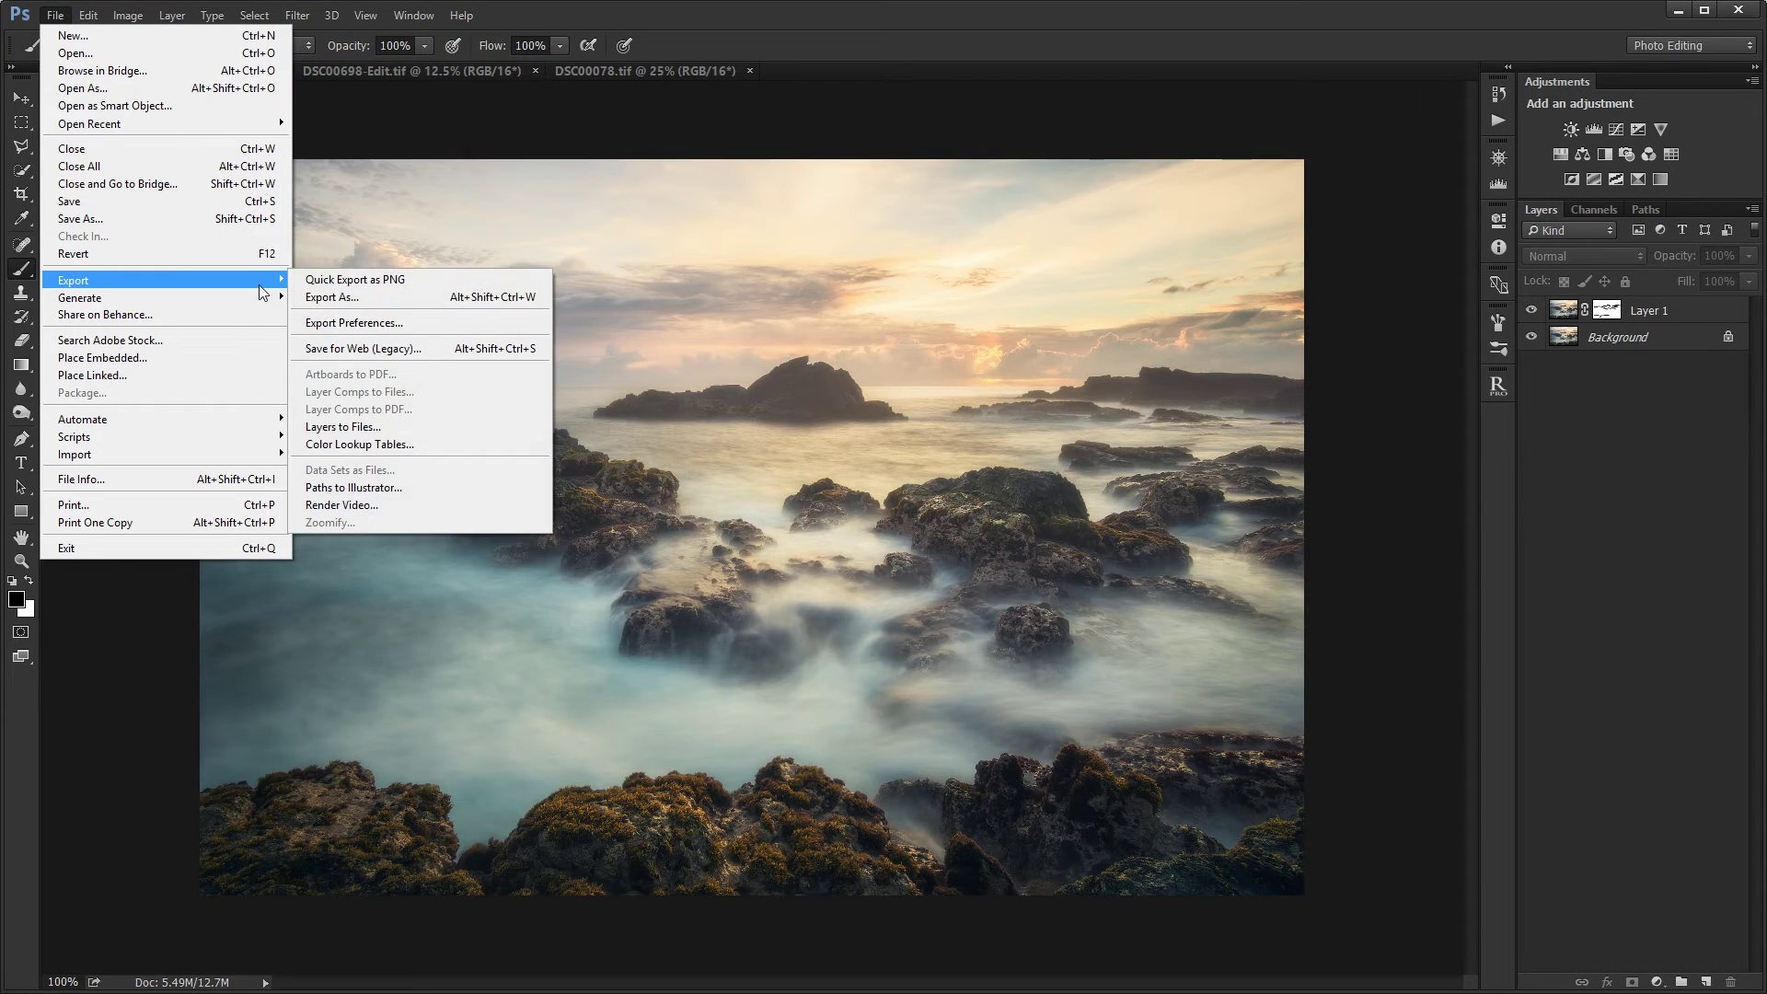
left_click(410, 350)
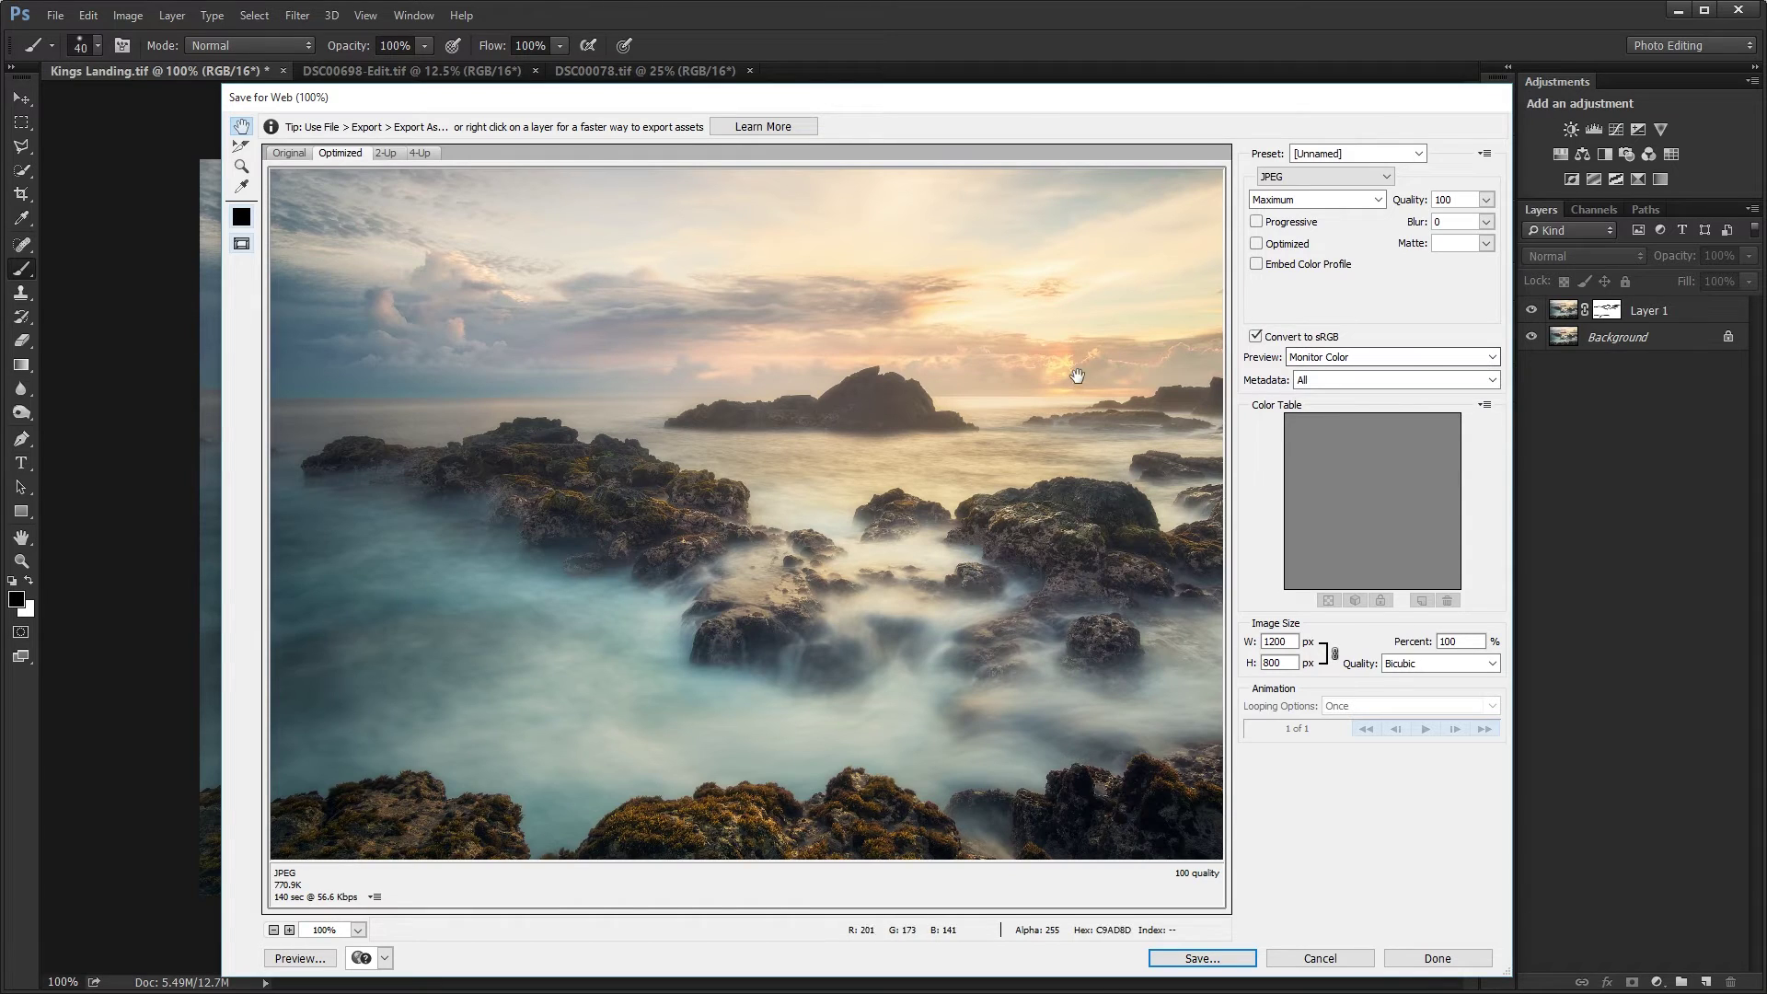
left_click_drag(880, 389, 715, 344)
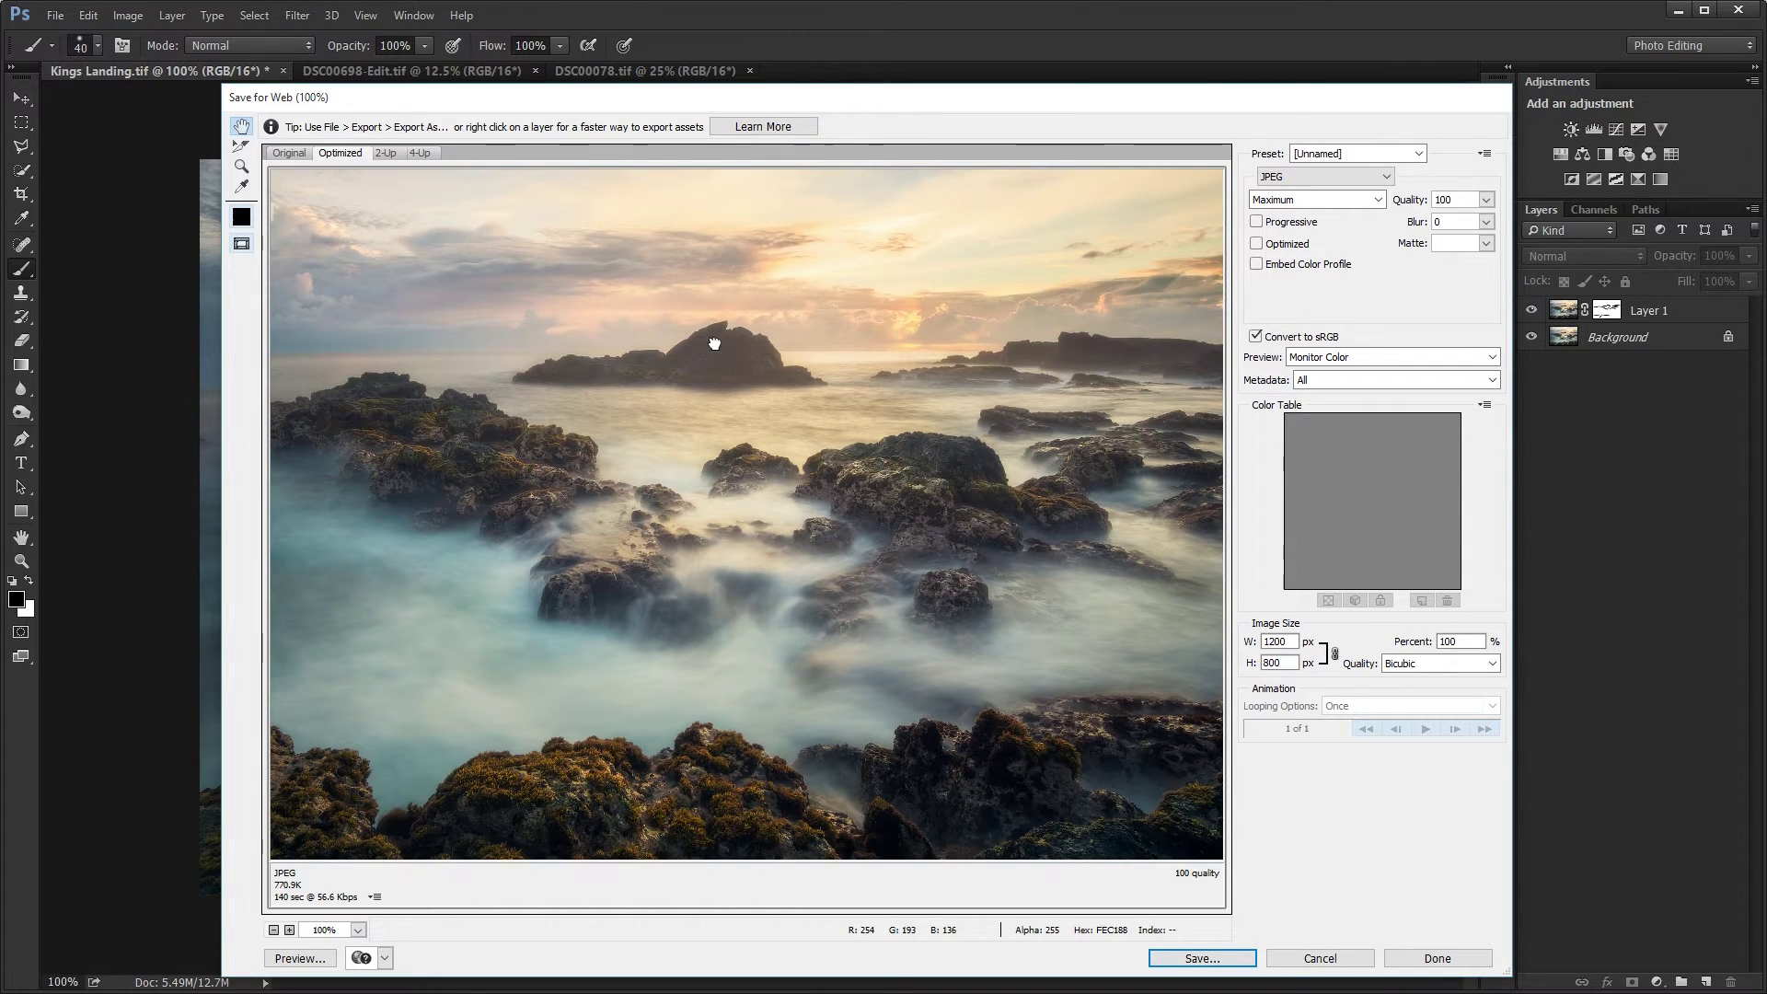
- Check the JPEG quality presets, try quality 70 and 33, and settle on 56 (Medium)
left_click(1360, 201)
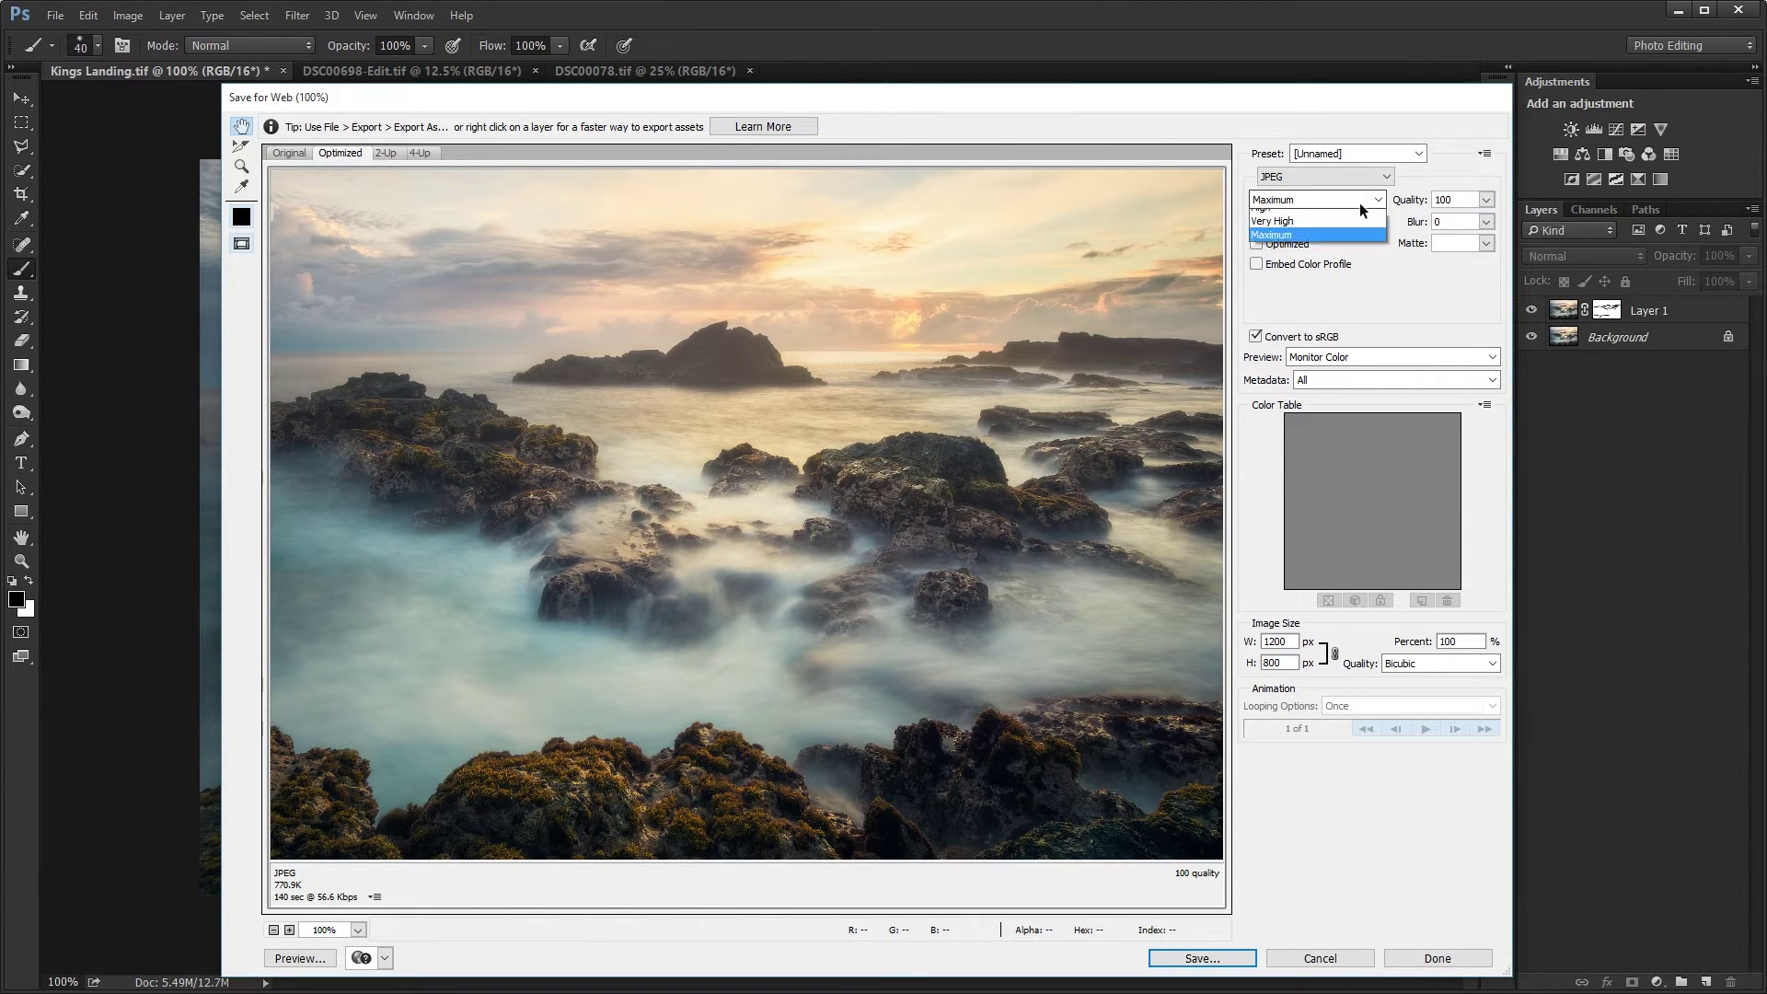
left_click(1414, 306)
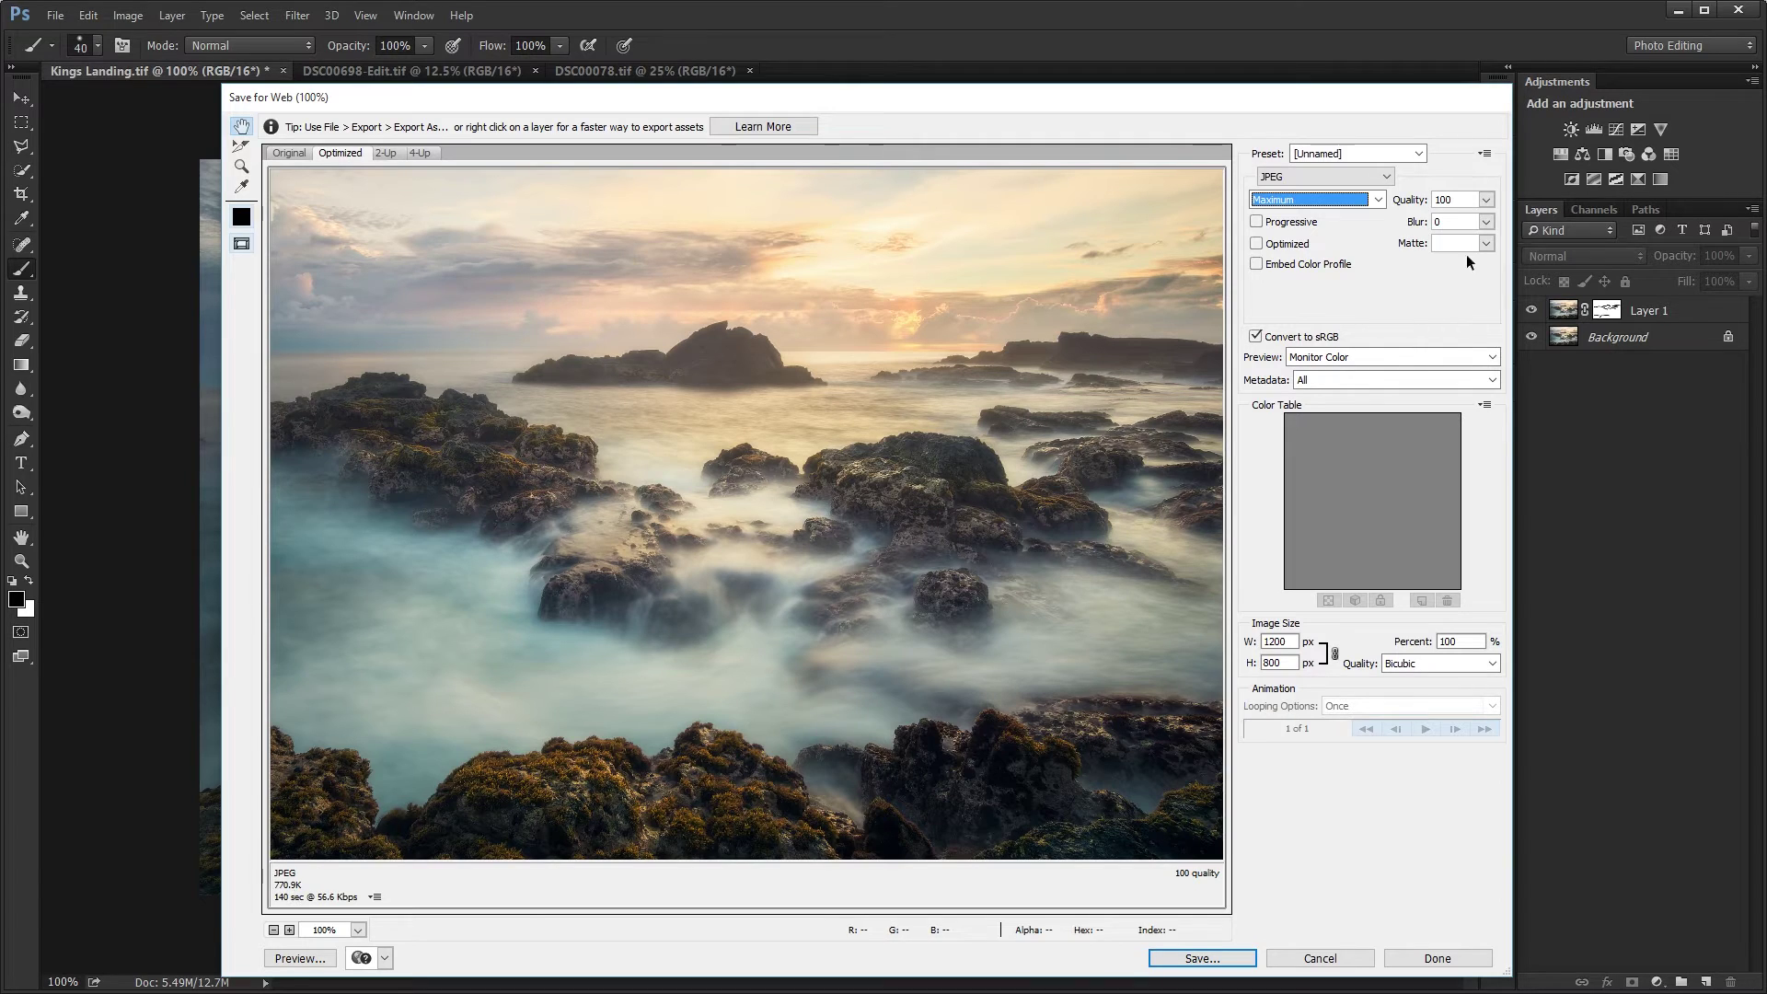
left_click(1484, 200)
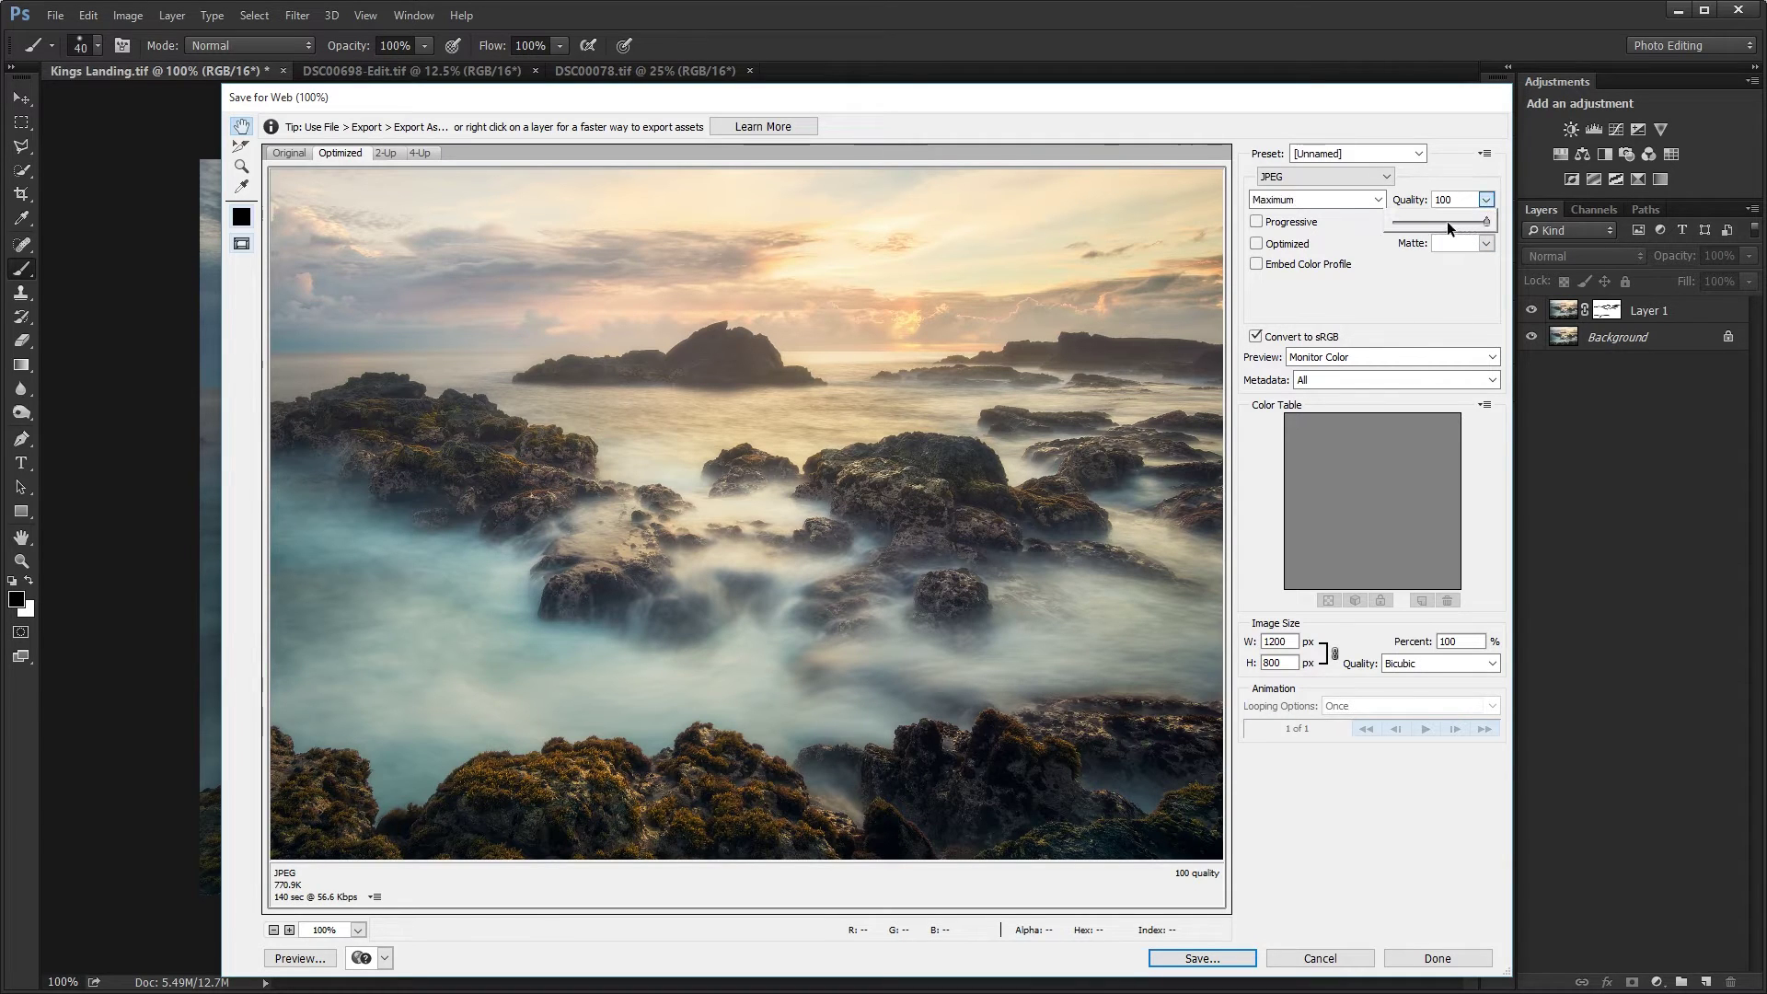
left_click_drag(1442, 221, 1452, 219)
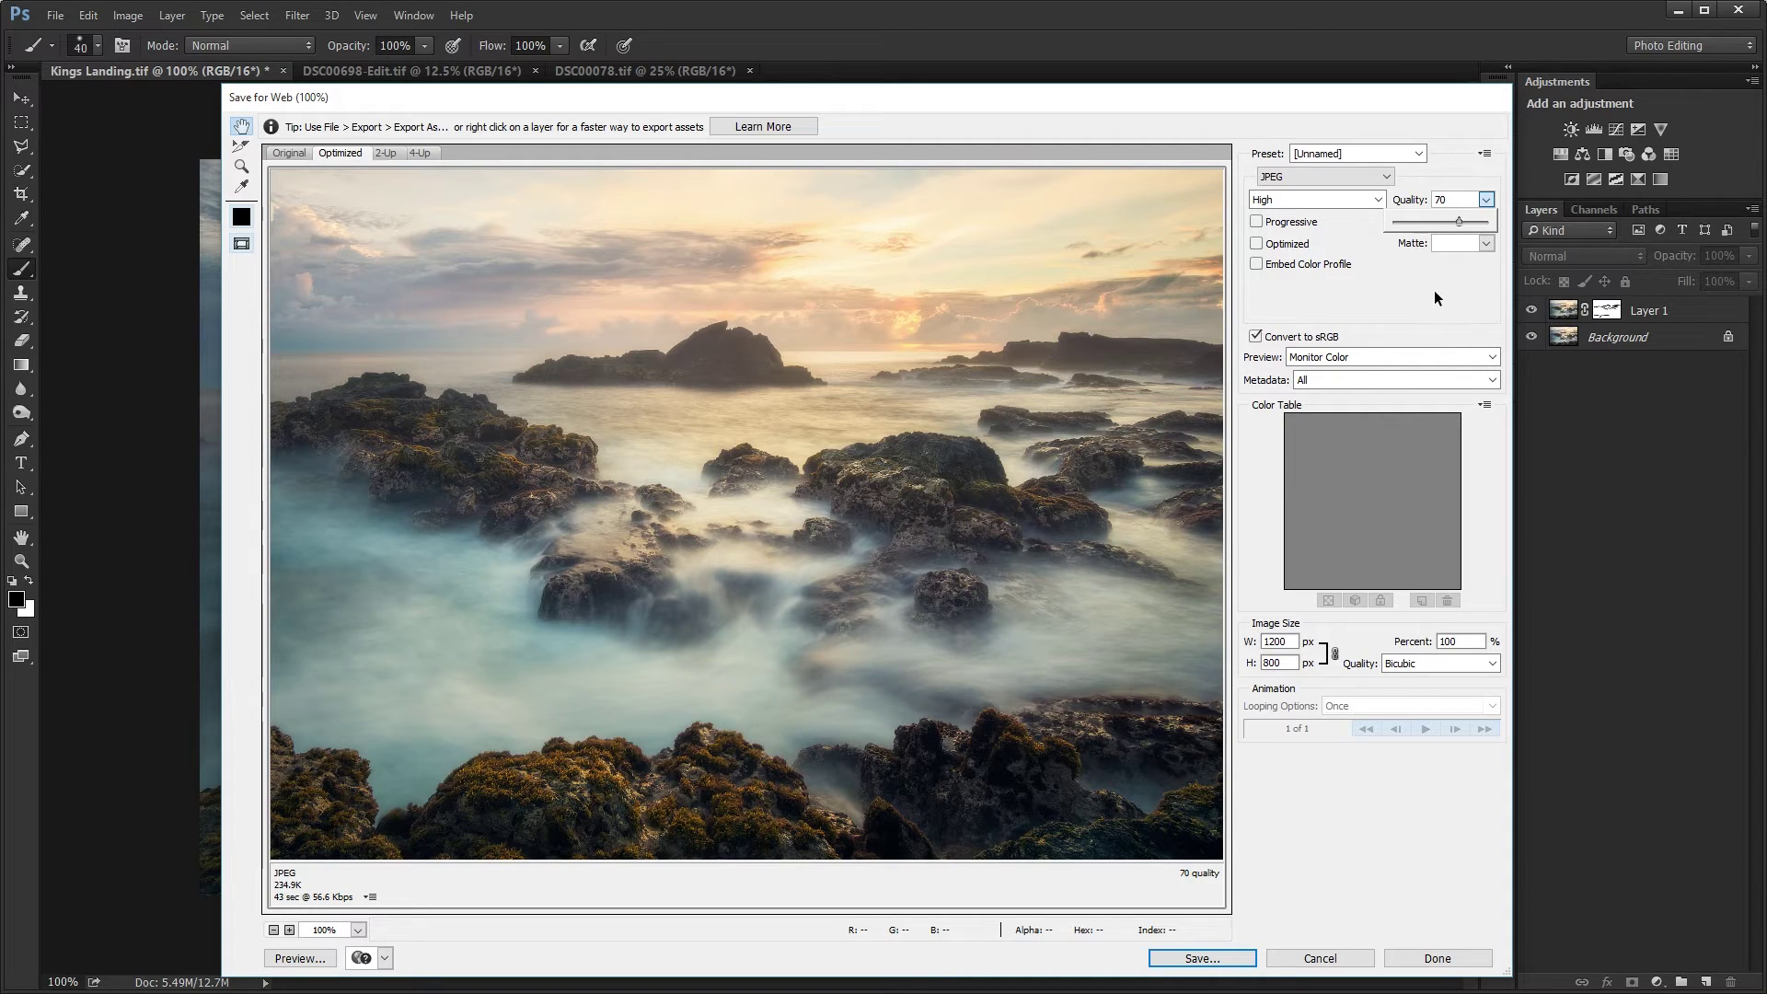
left_click(1451, 197)
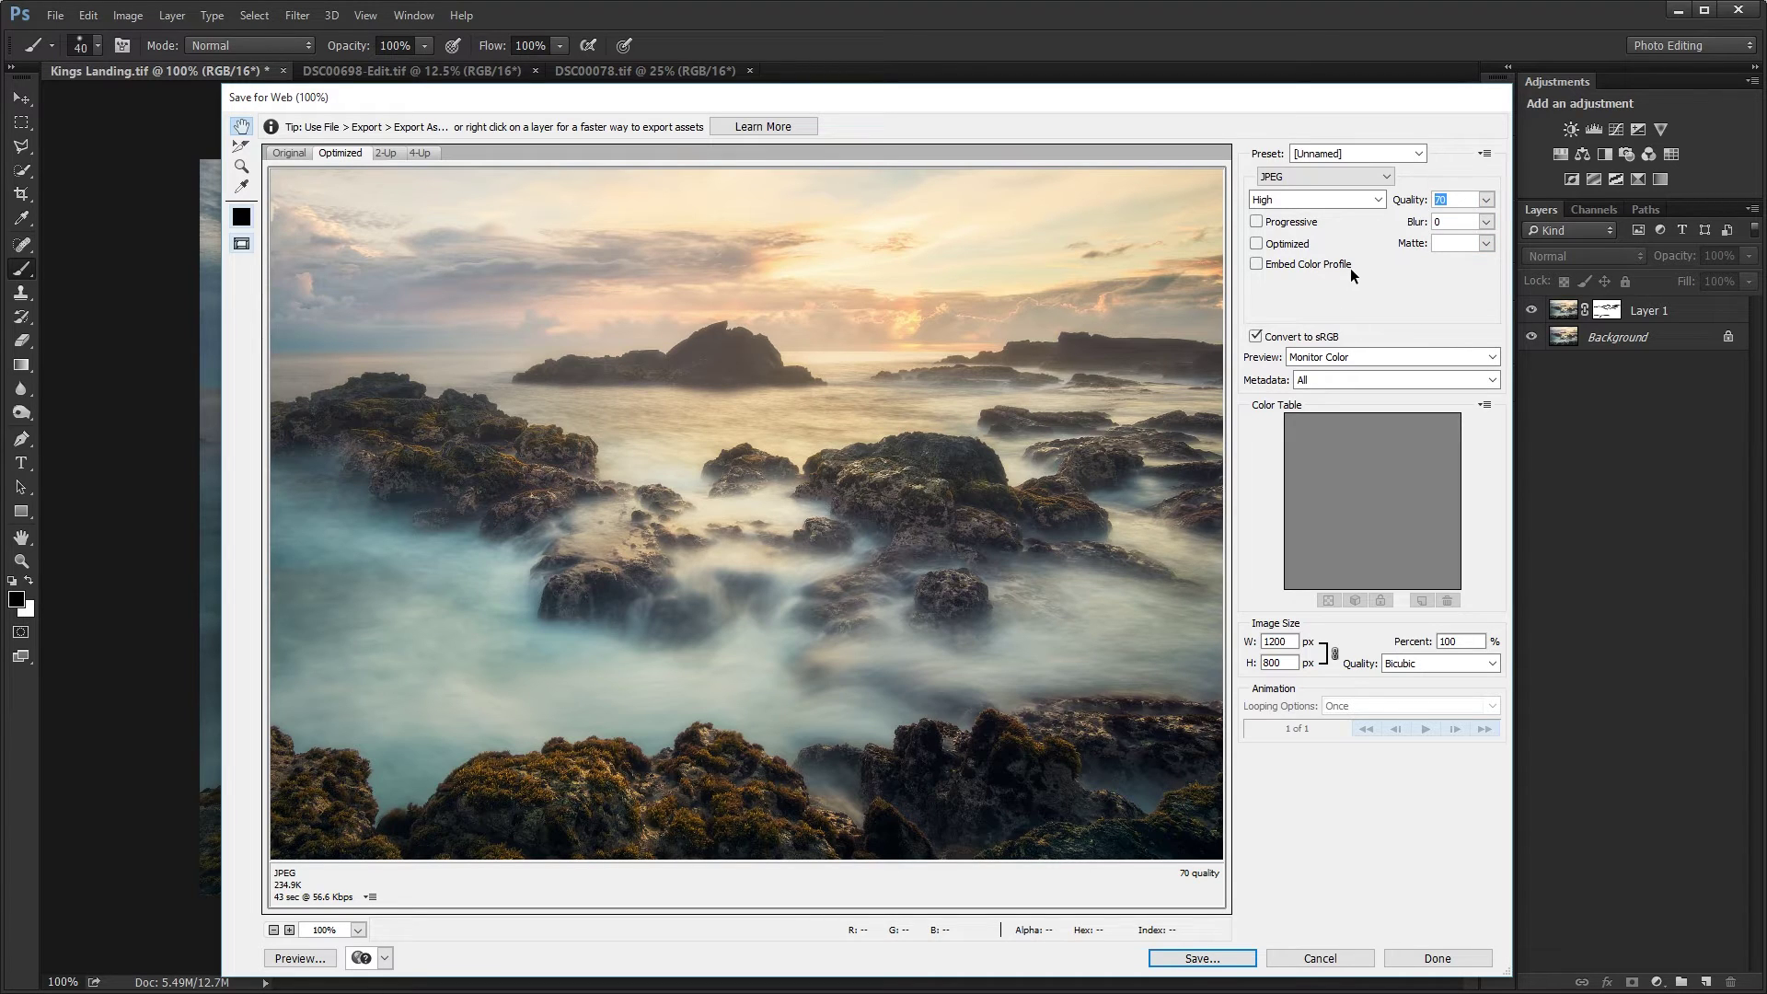
left_click(1486, 200)
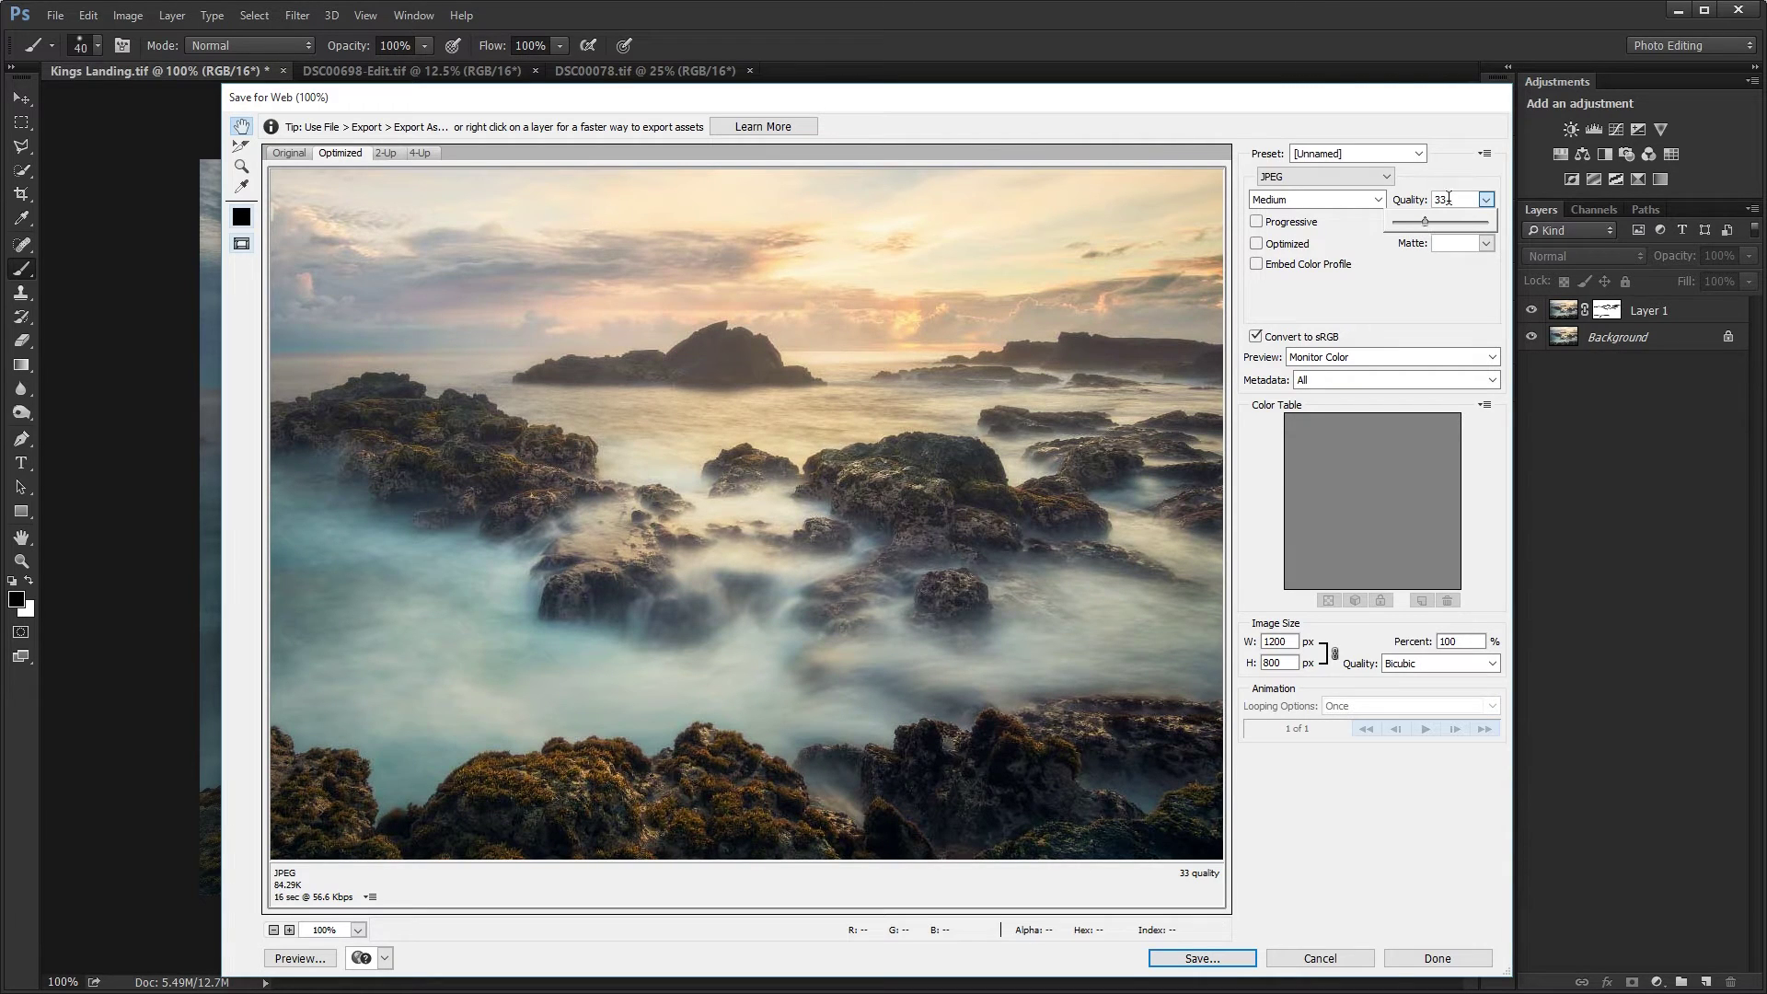
left_click_drag(1427, 219, 1444, 223)
left_click_drag(552, 513, 704, 512)
left_click_drag(549, 533, 549, 579)
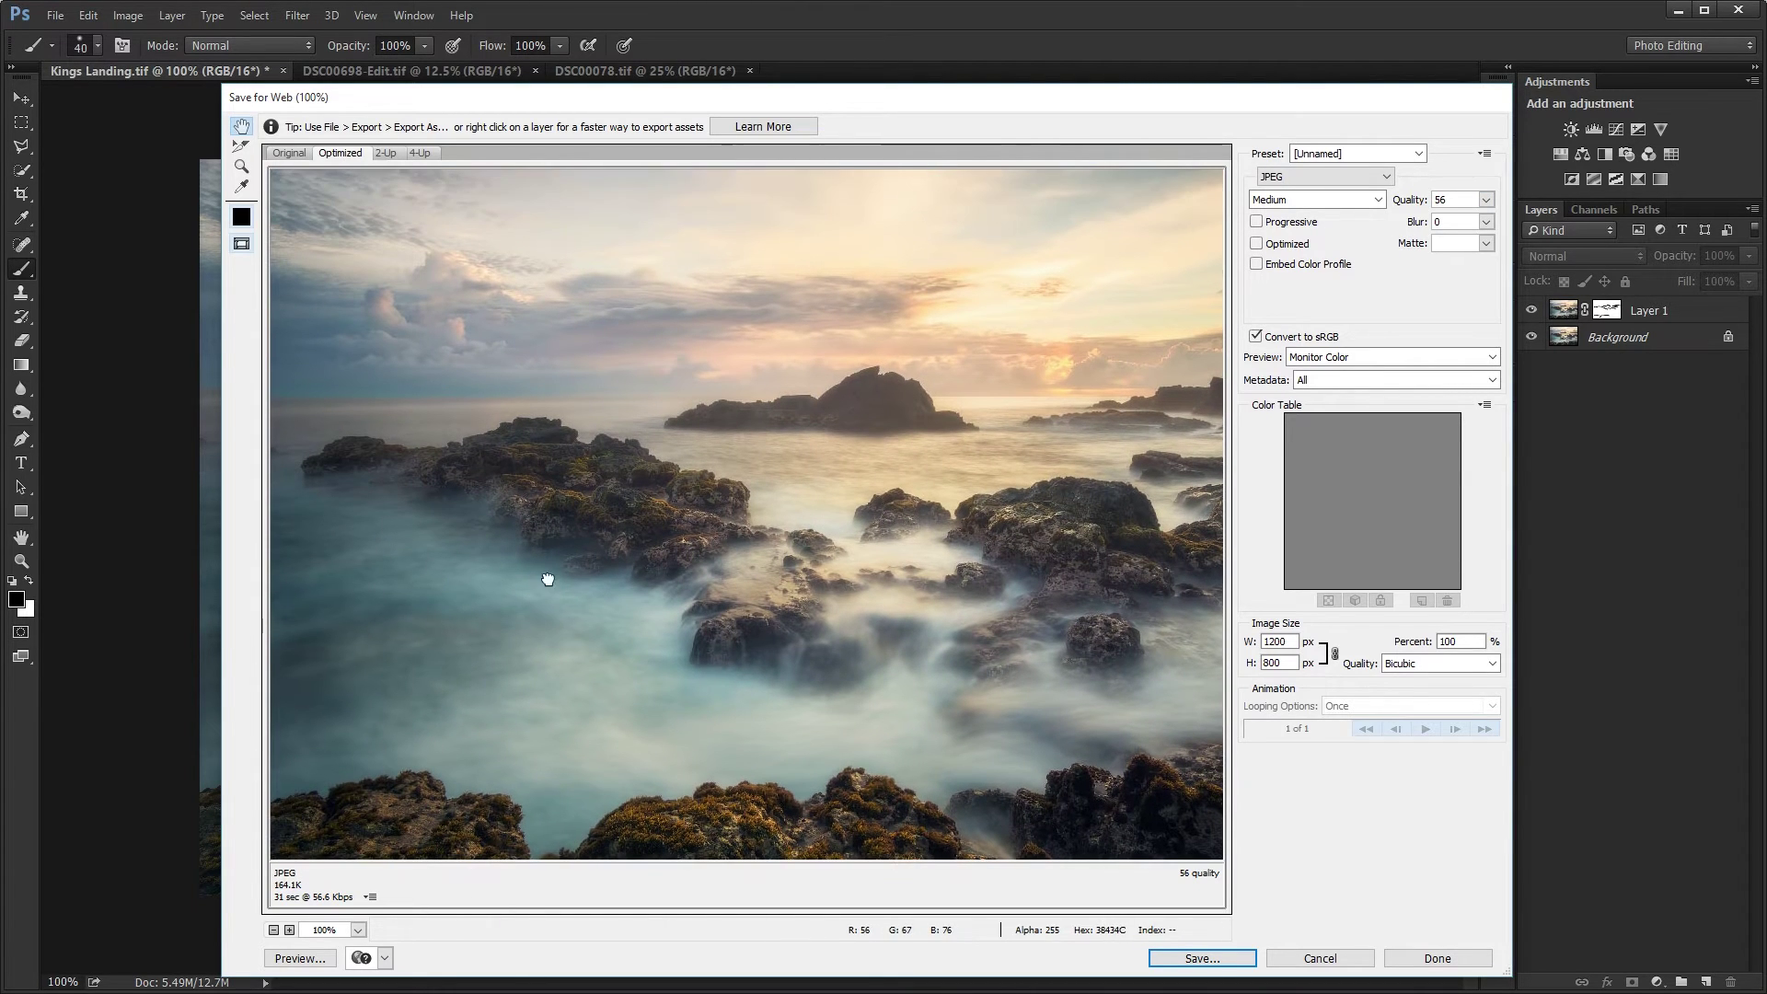
- Compare original and optimized side by side in 2-Up at JPEG quality 31, then 19
left_click(385, 153)
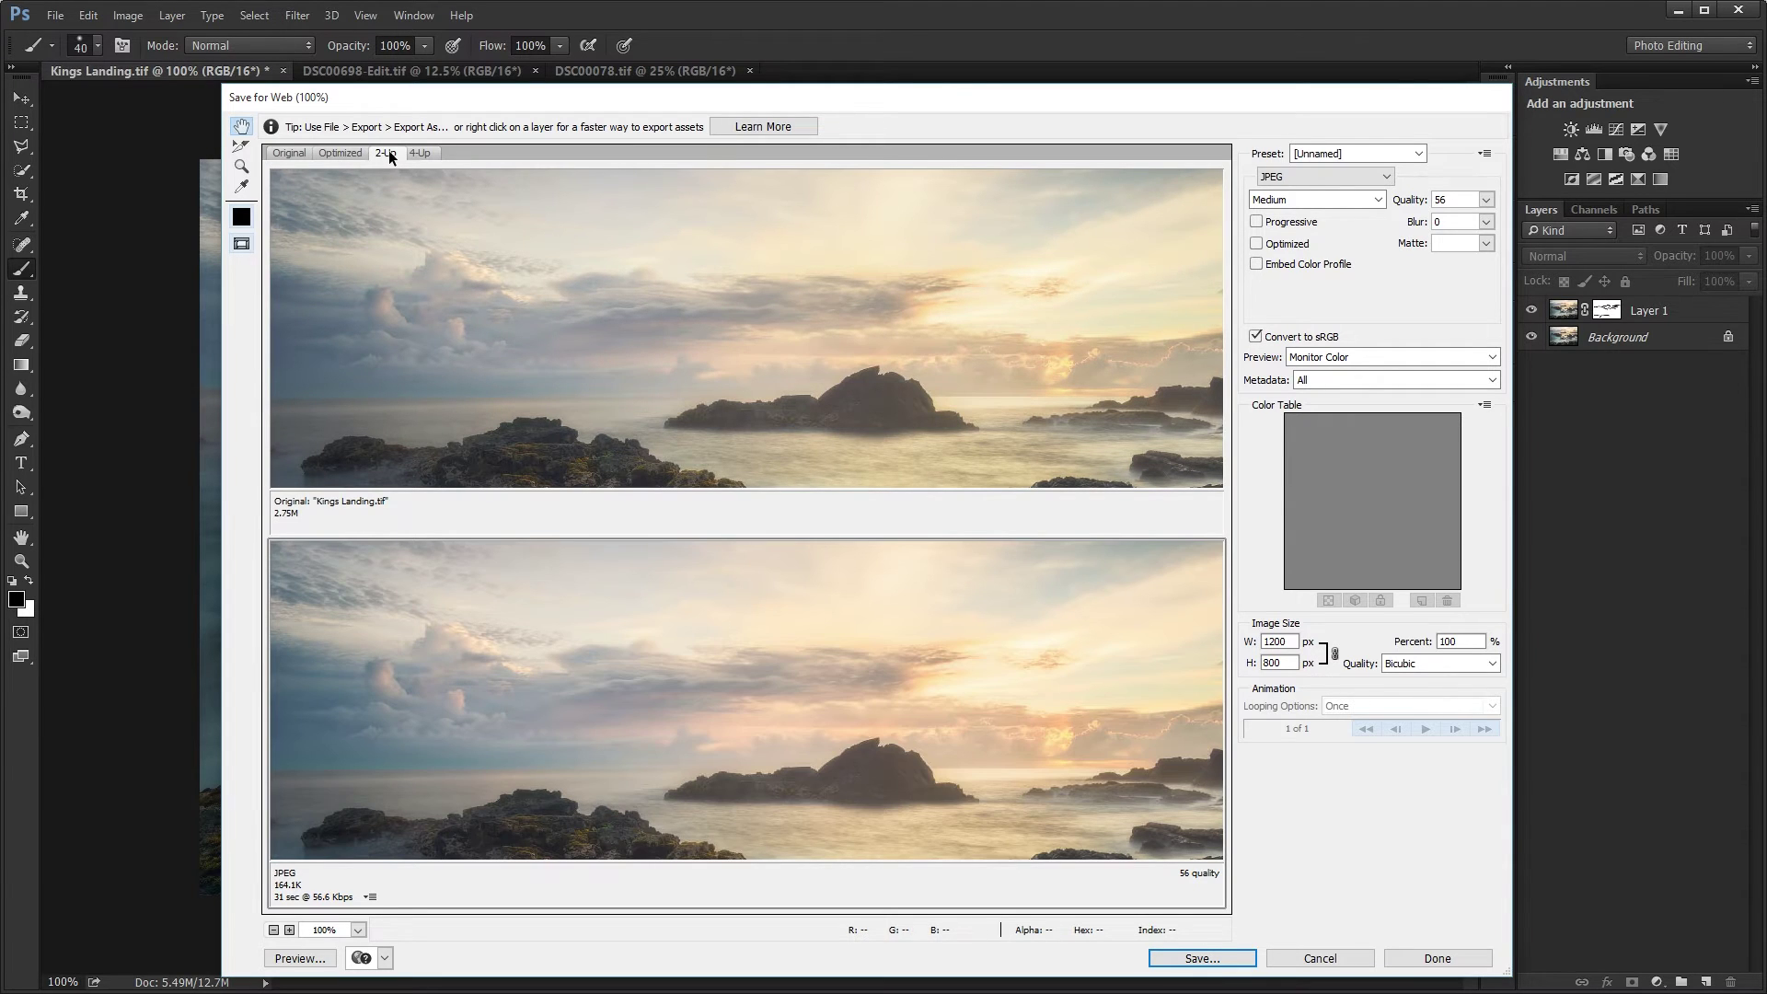
left_click_drag(994, 713, 1033, 473)
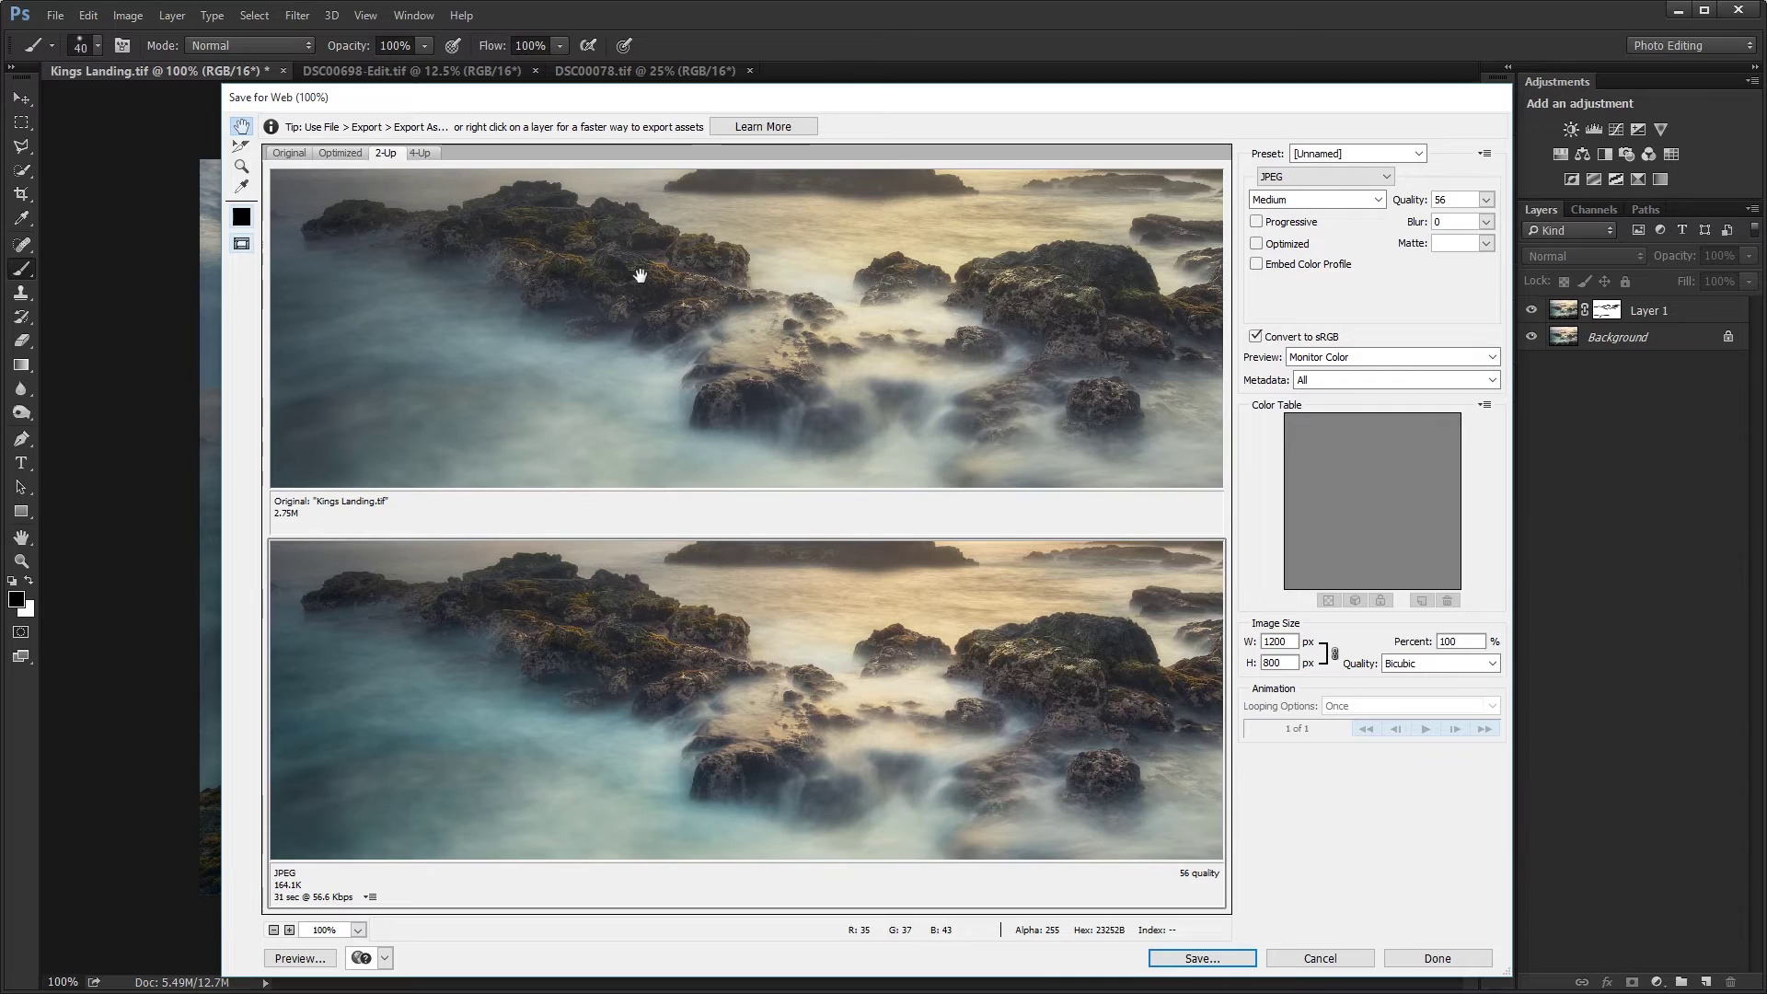
left_click_drag(792, 649, 836, 715)
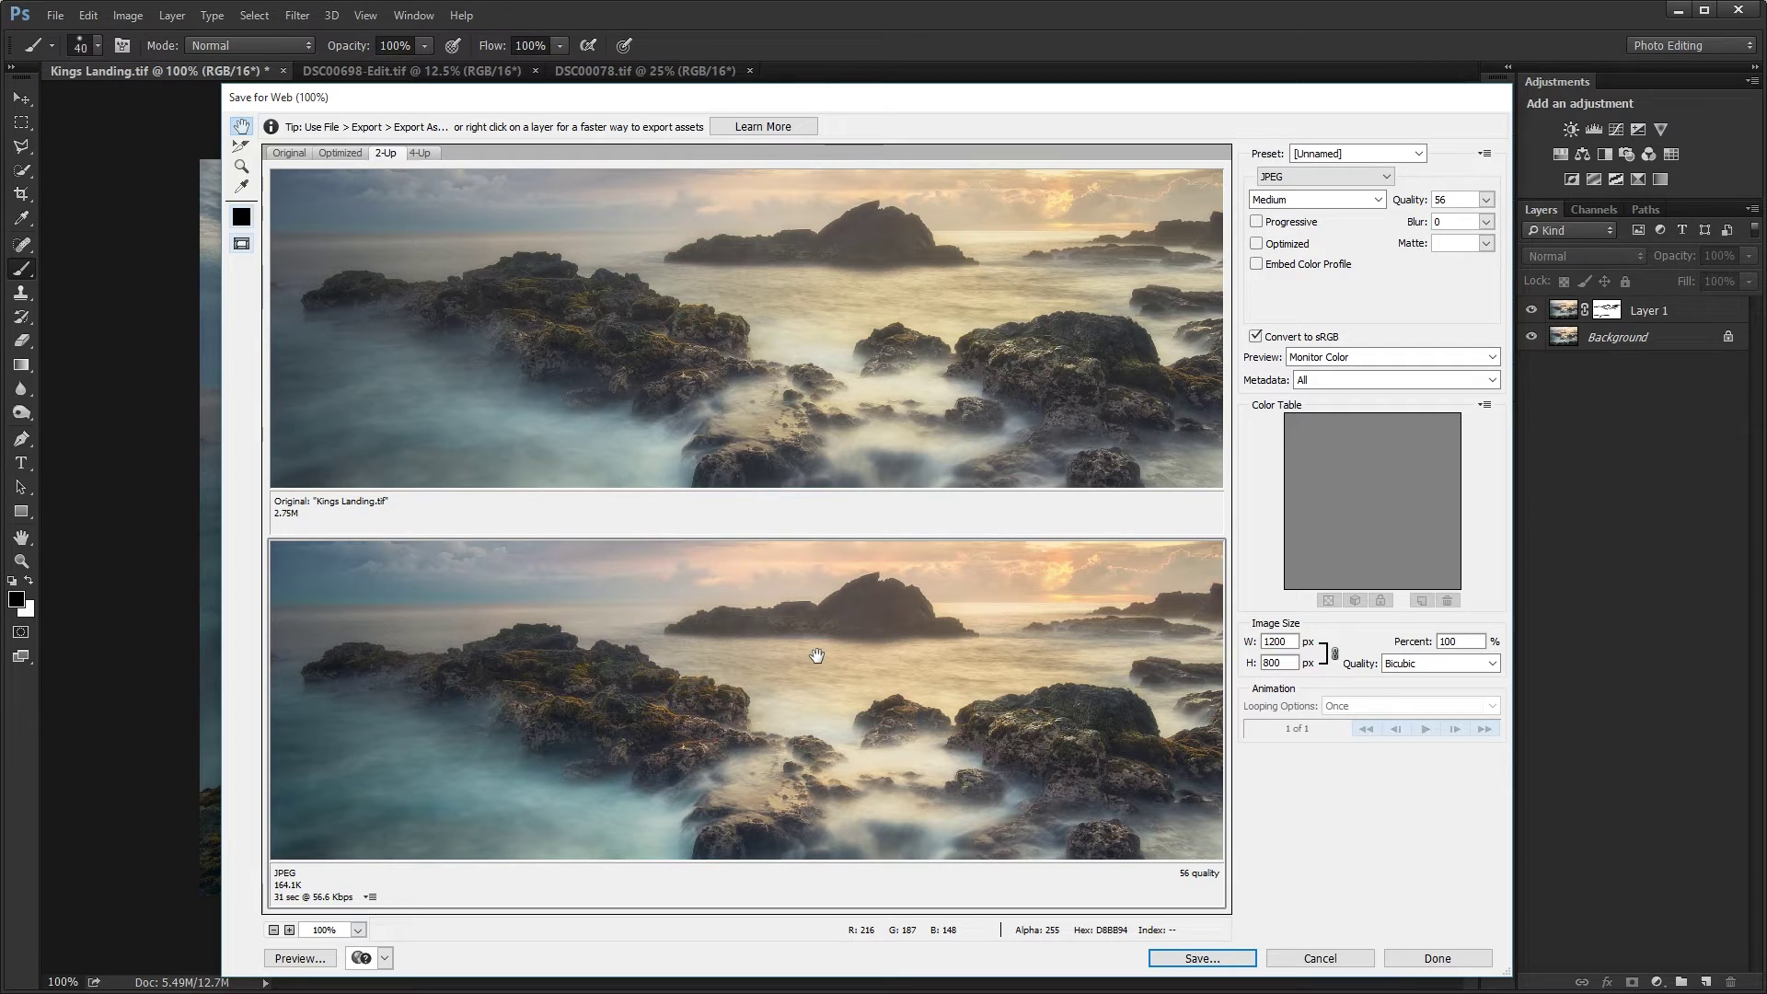
left_click(1487, 199)
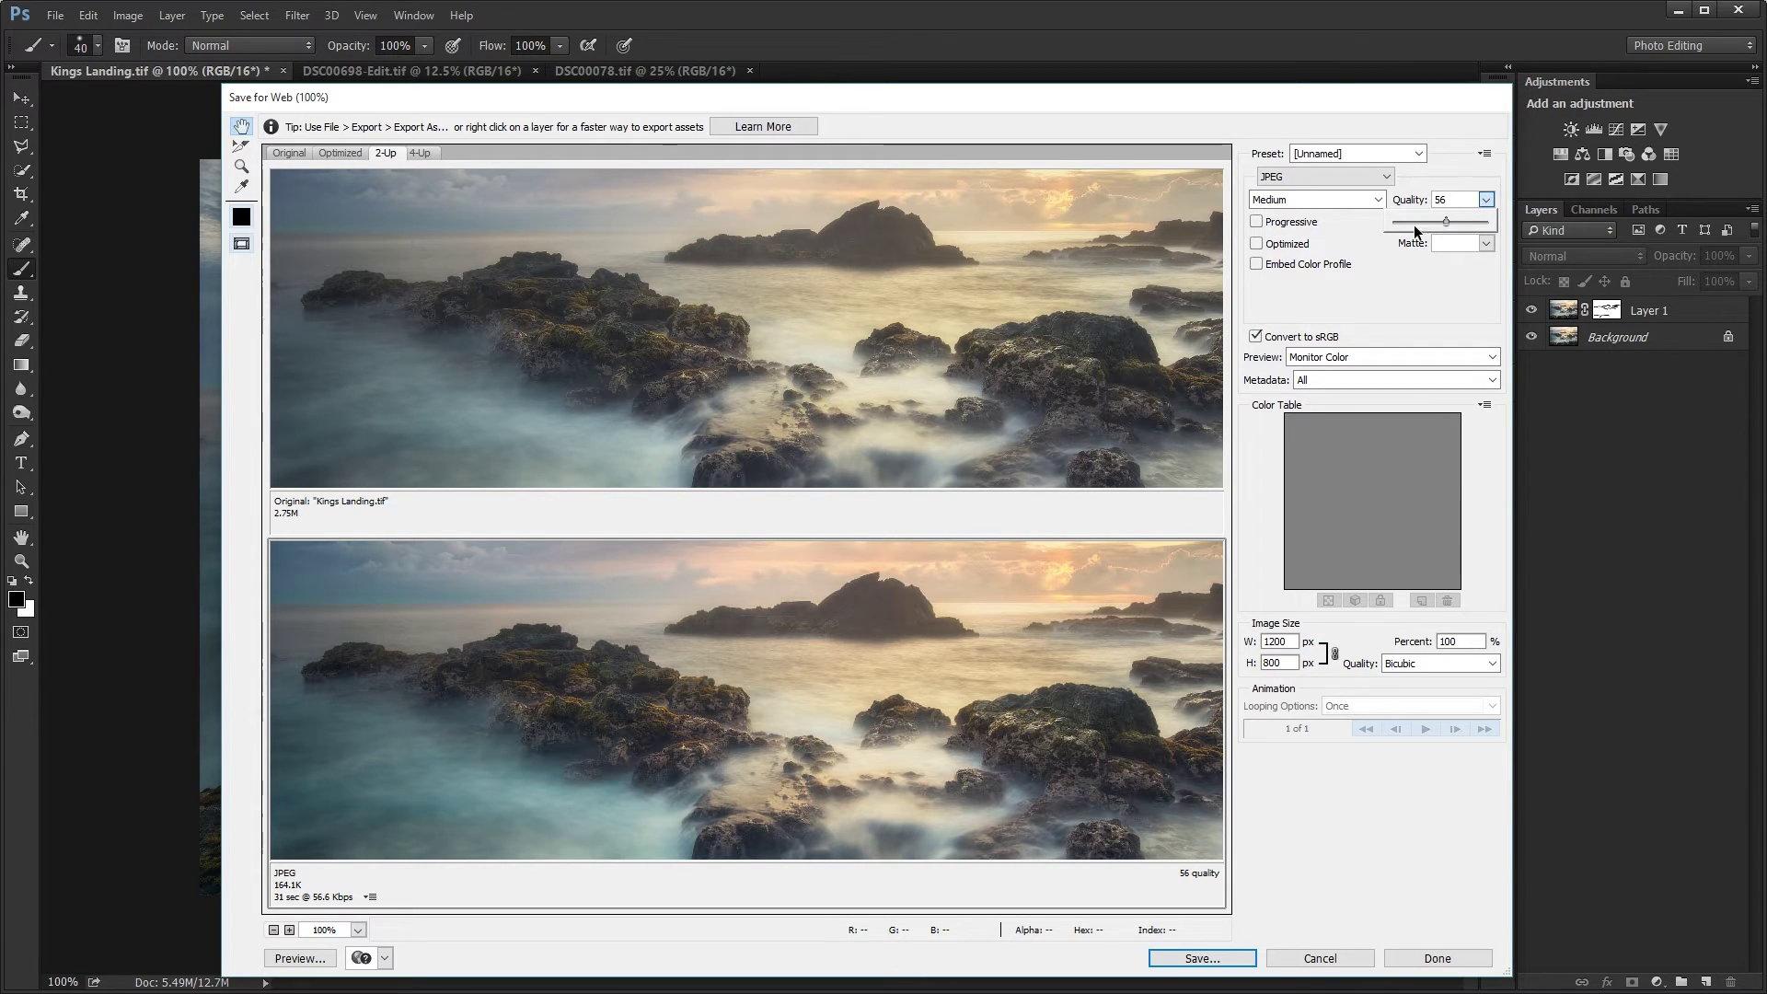
left_click_drag(1417, 221, 1422, 221)
left_click(1413, 222)
left_click_drag(842, 679, 784, 792)
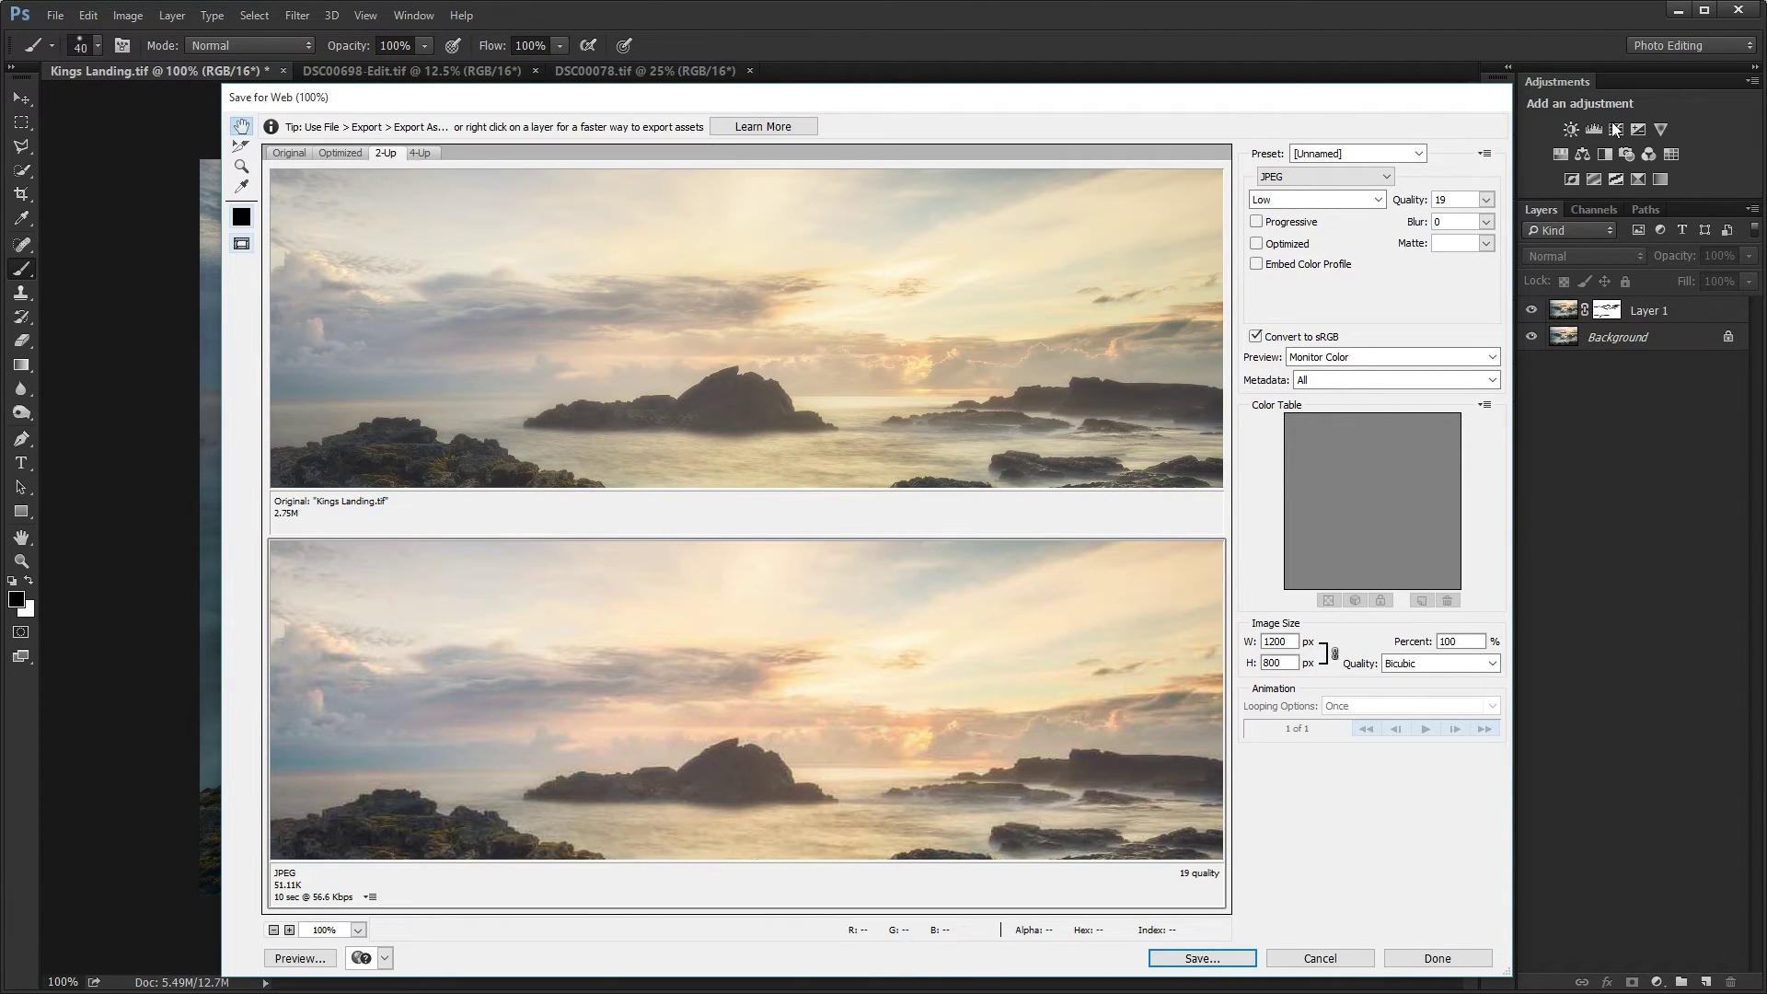
- Set the JPEG quality back to 100 (Maximum) in the single Optimized view
left_click(1486, 200)
left_click_drag(1482, 225, 1506, 230)
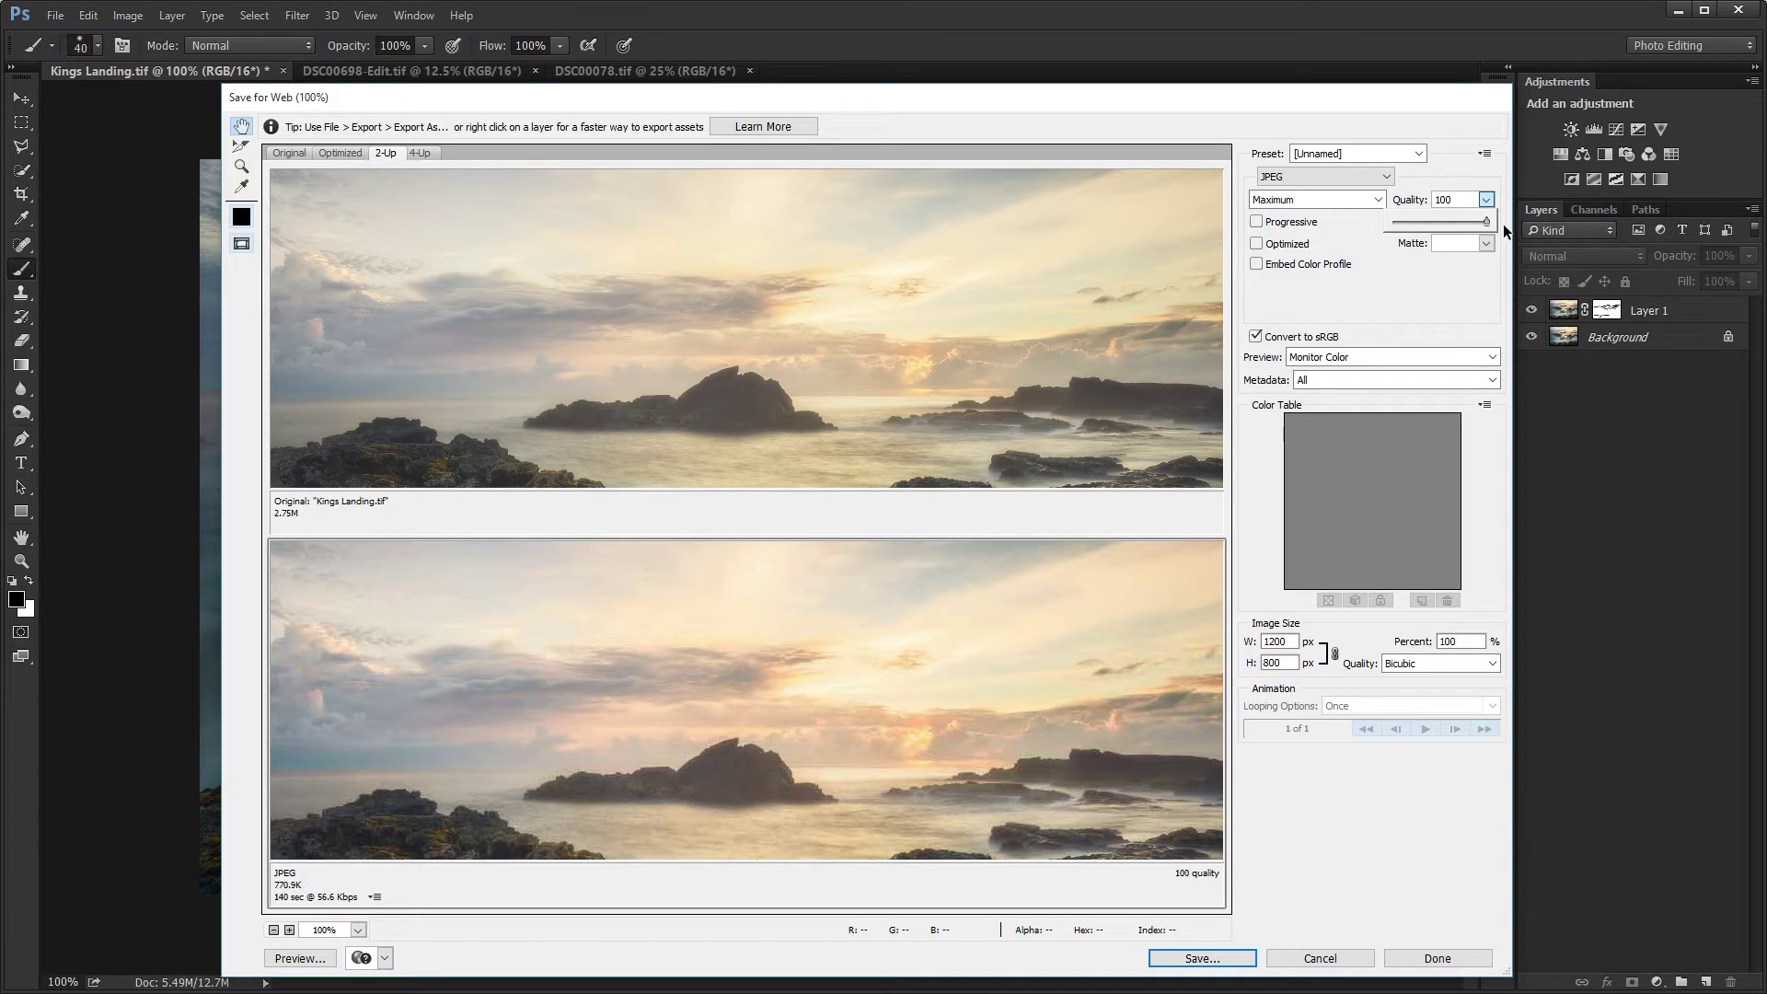
left_click(342, 153)
left_click_drag(628, 186, 617, 140)
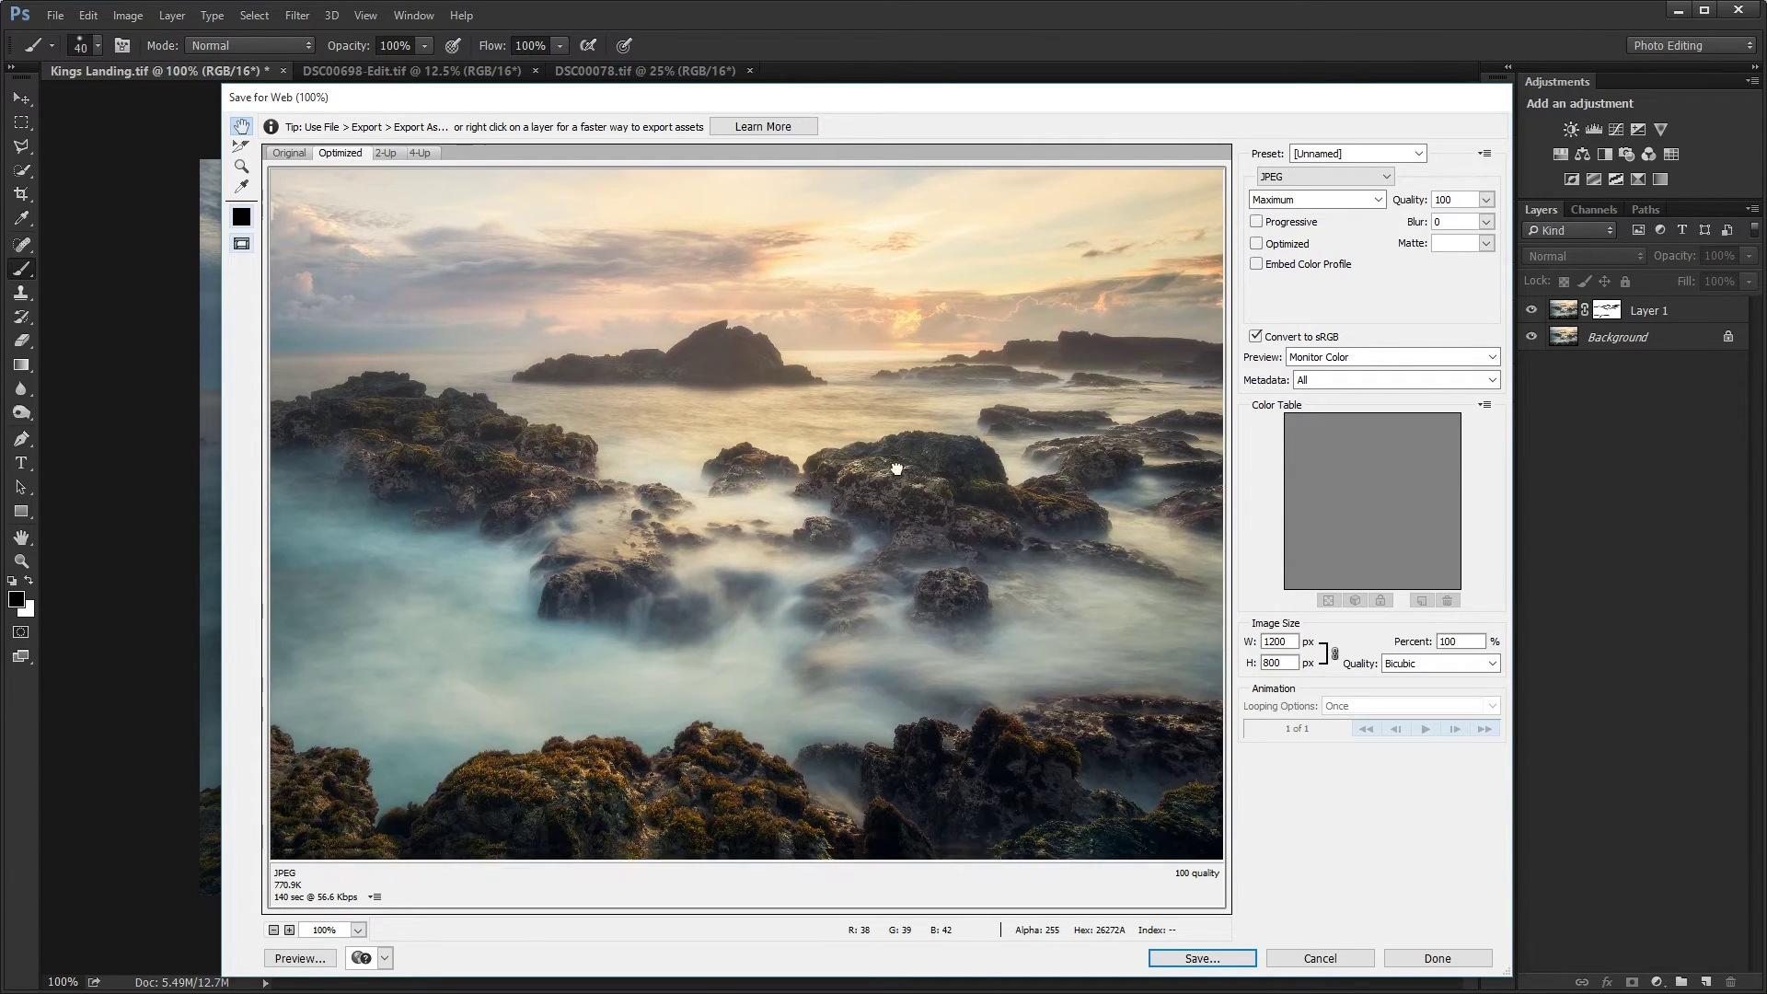
left_click(1255, 242)
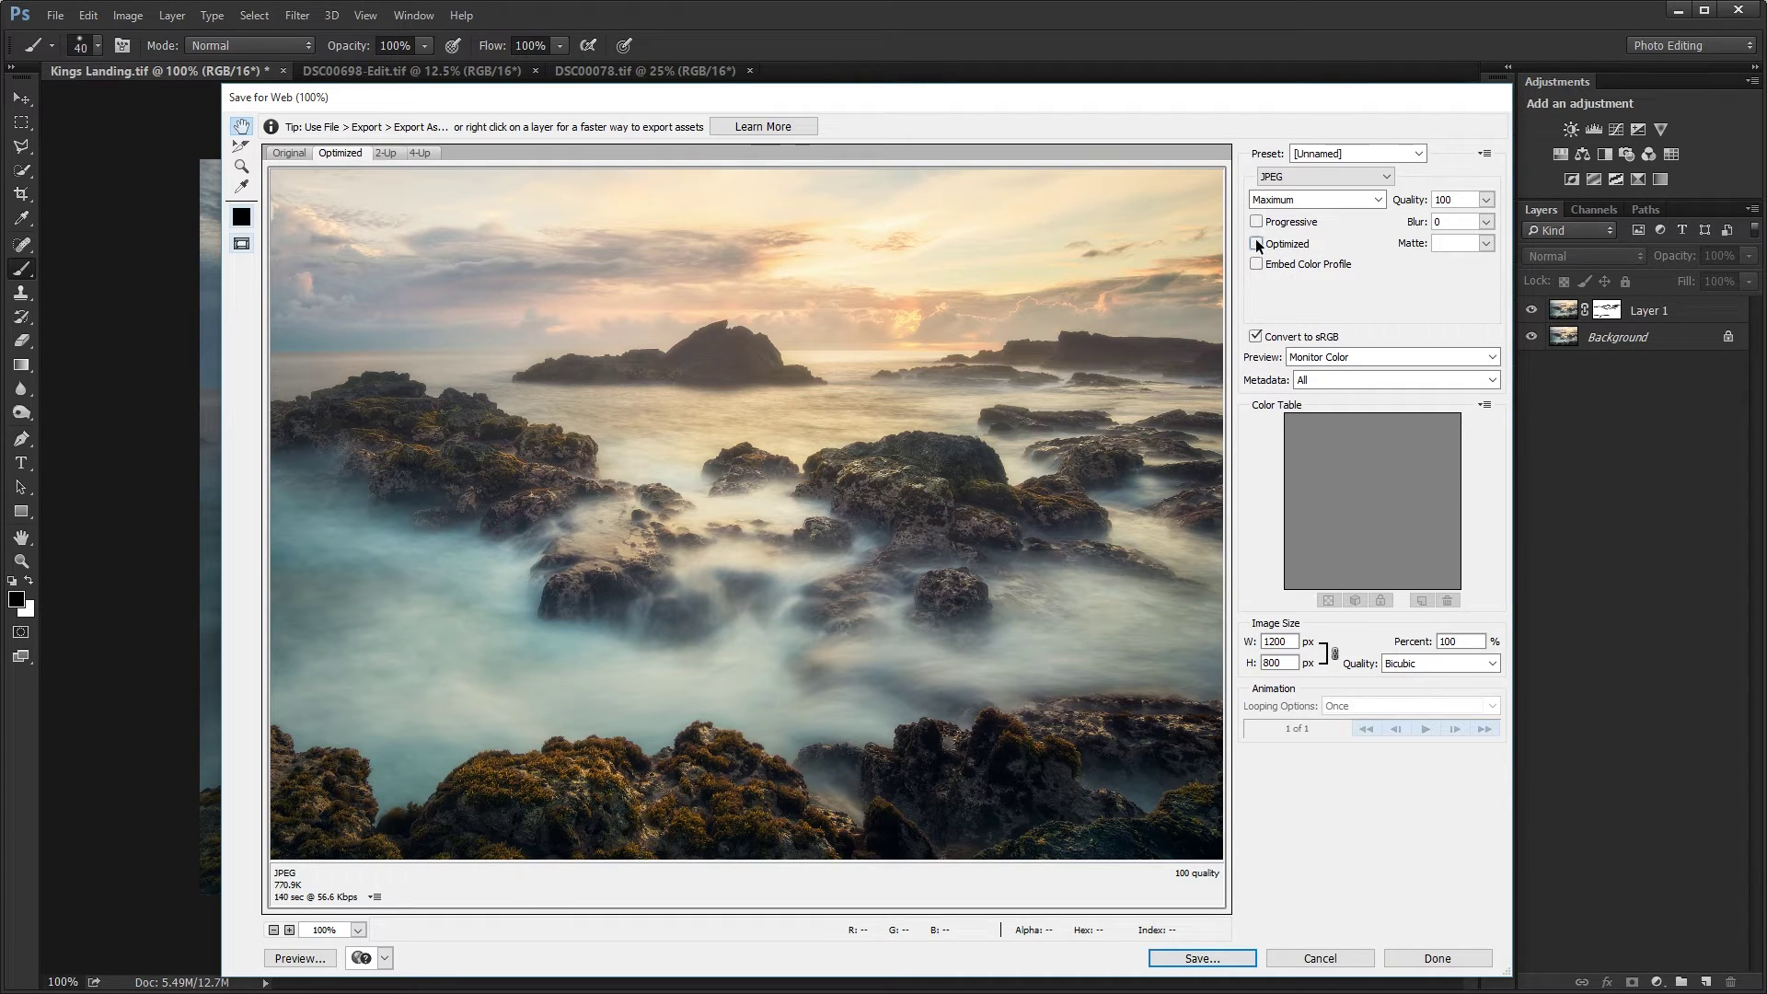
left_click(1255, 242)
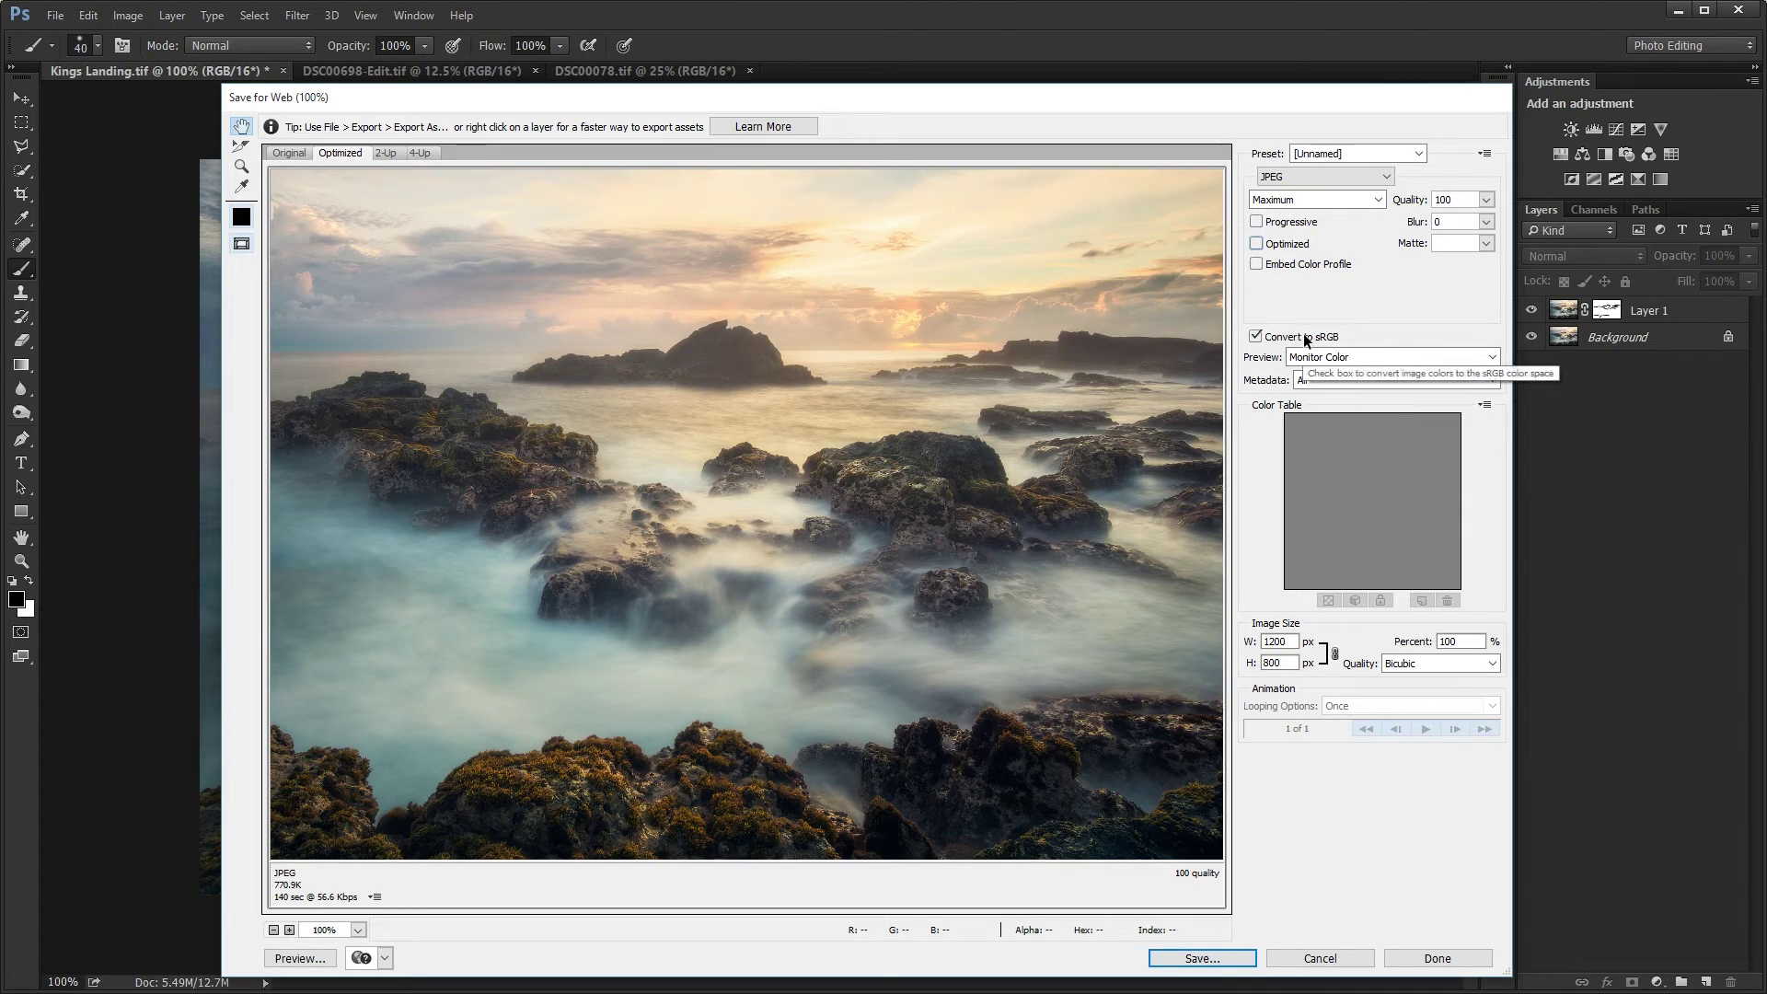
left_click(1255, 337)
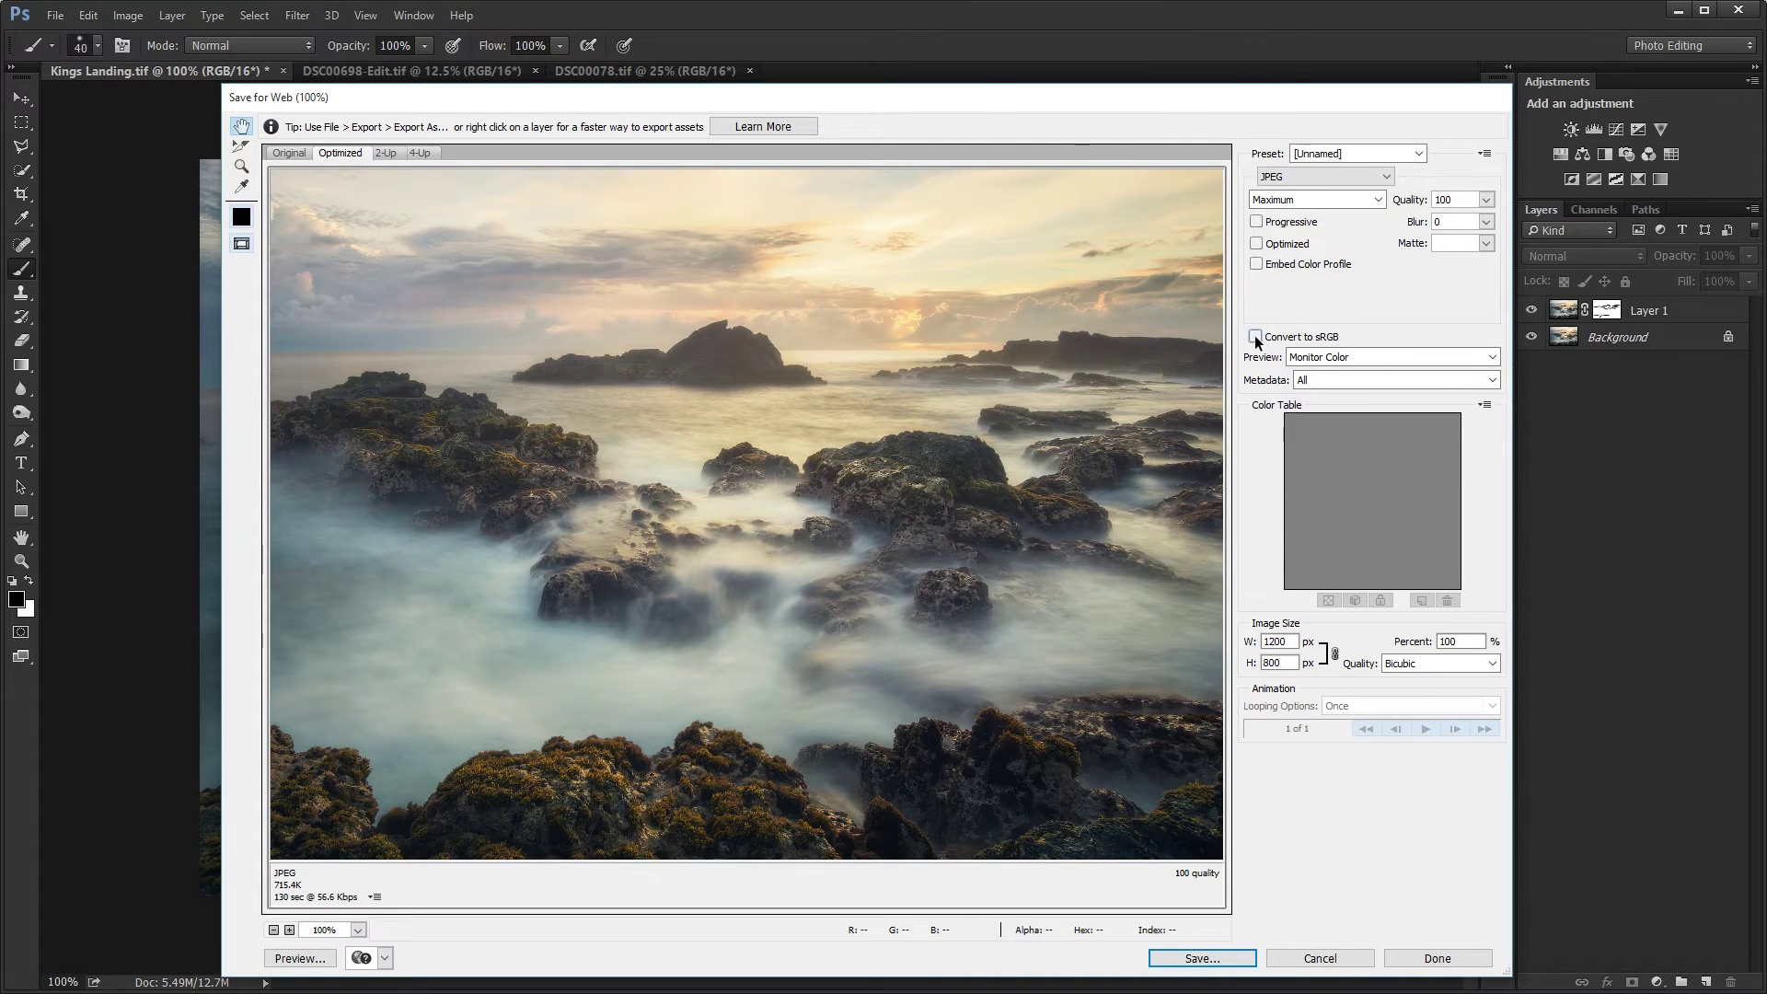
left_click_drag(516, 552, 1033, 412)
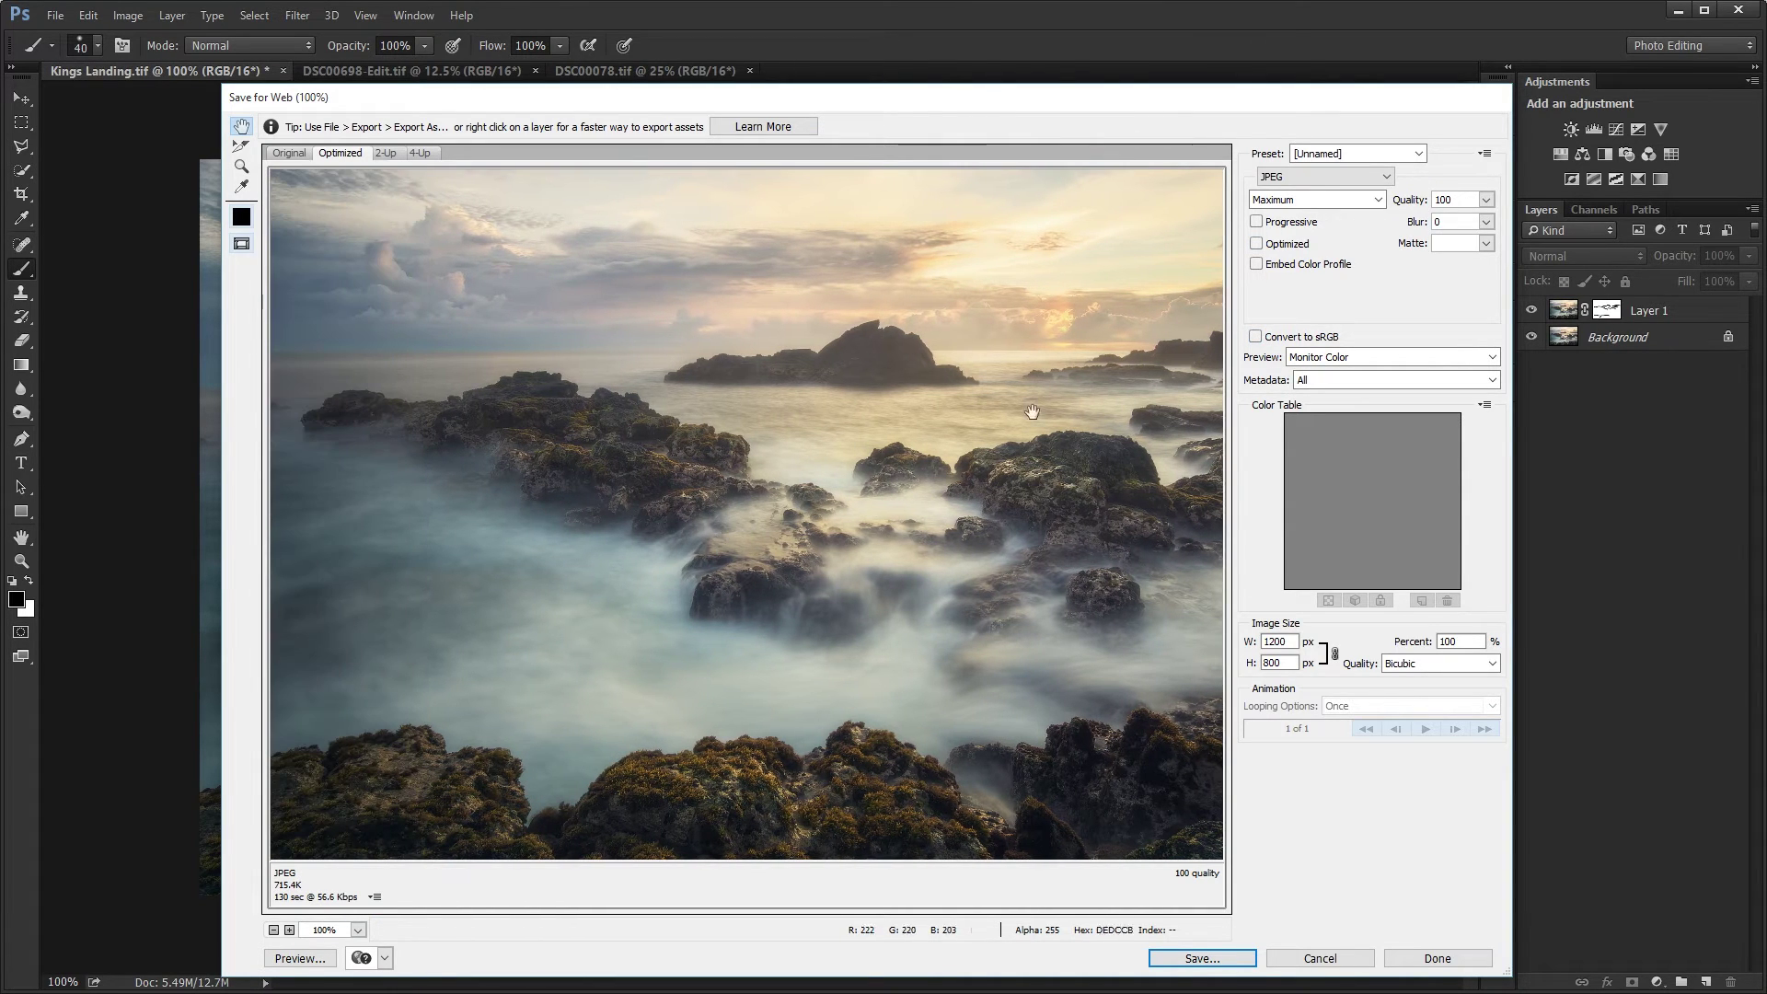
left_click(1254, 336)
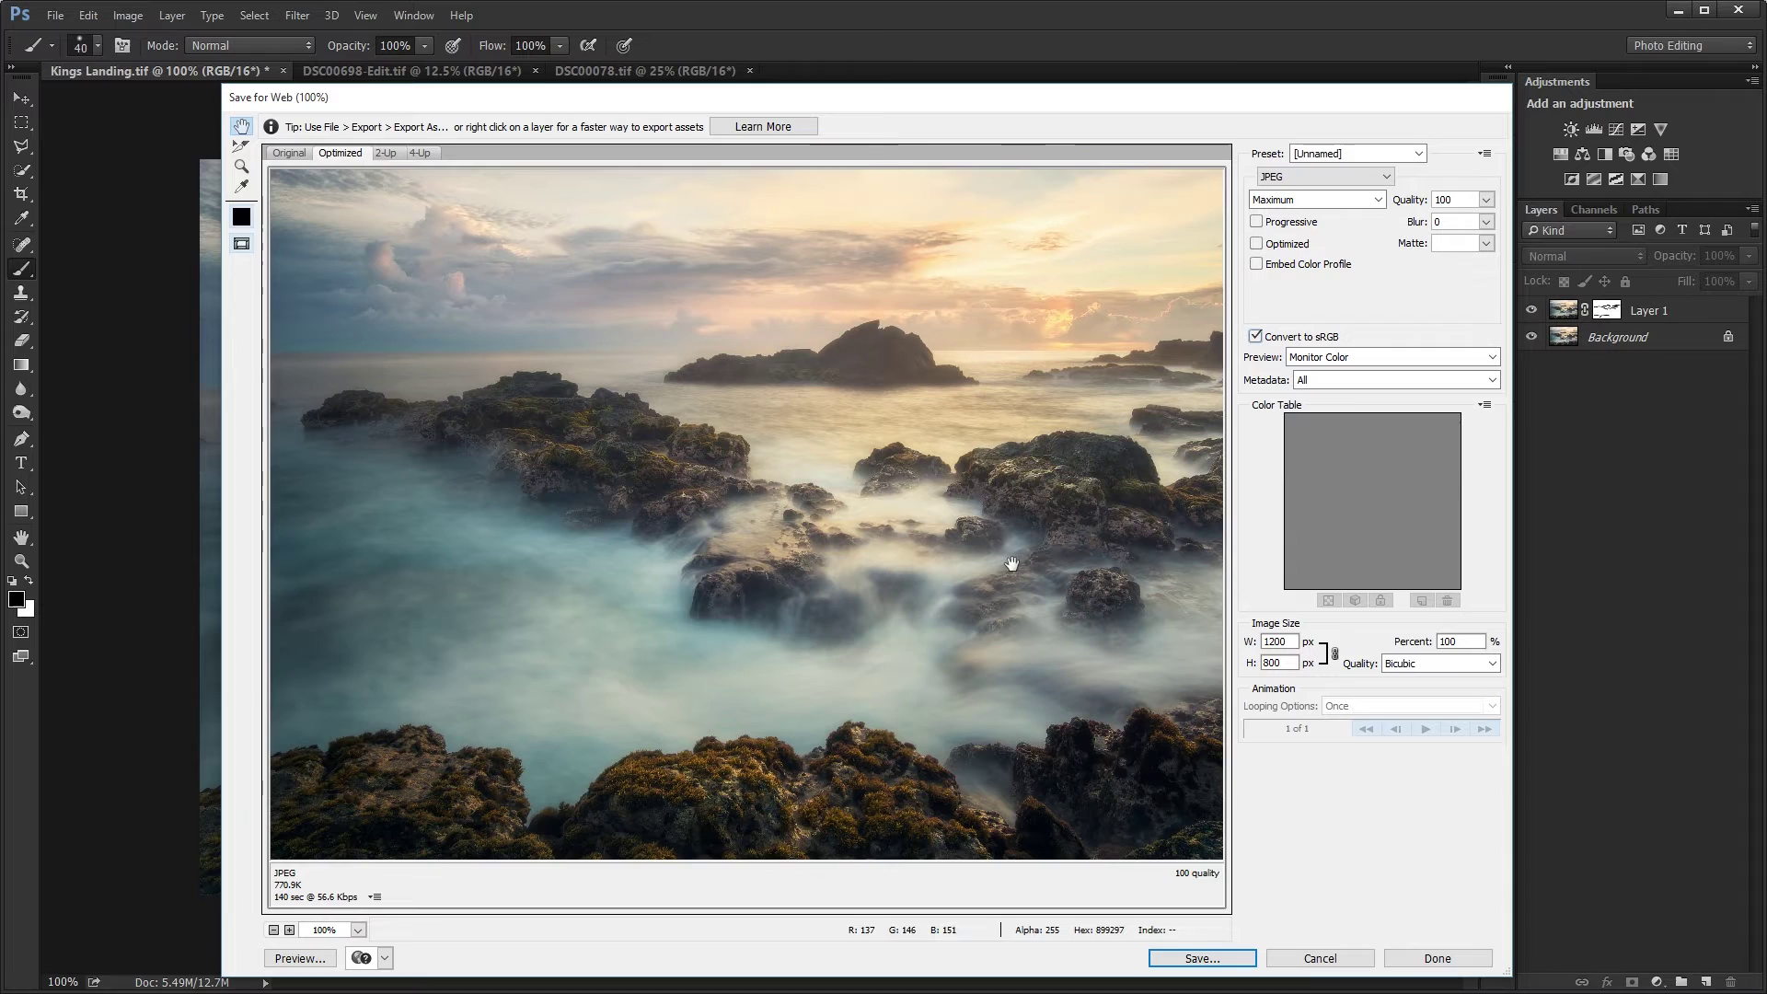
left_click_drag(1045, 592, 651, 410)
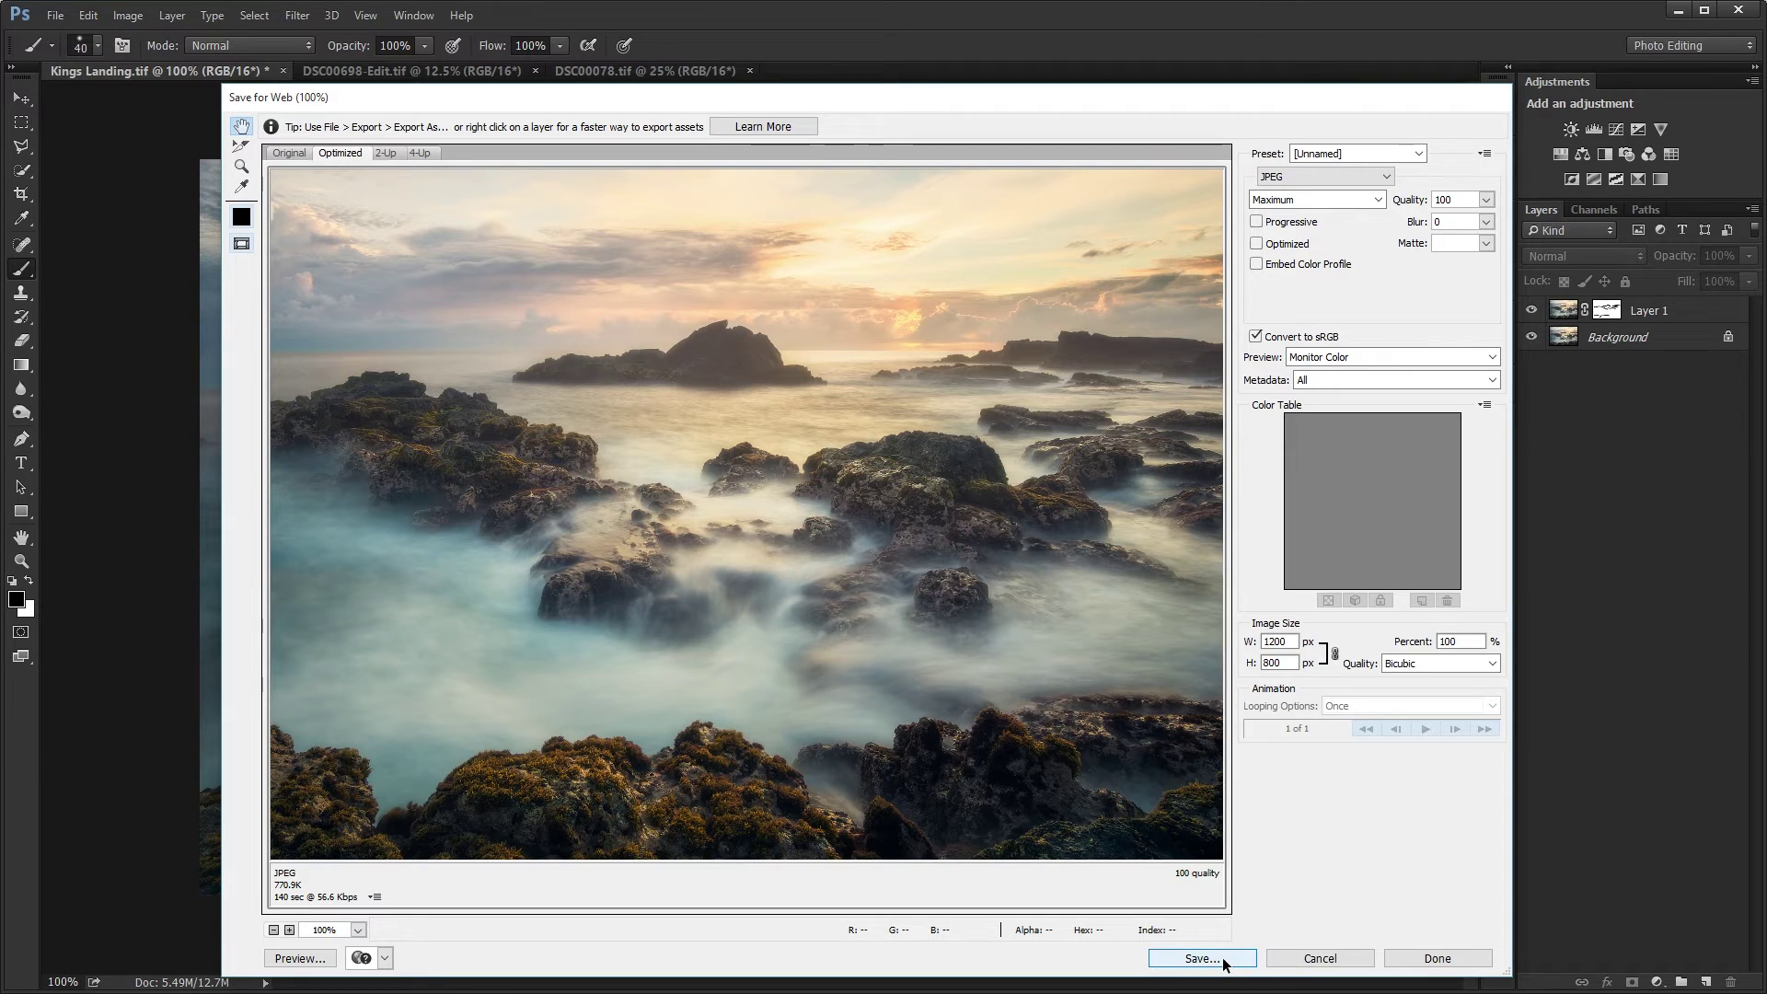
- Cancel Save for Web without exporting, dismiss the no-layers-selected error, and pick the Move tool
left_click(1318, 958)
left_click(999, 607)
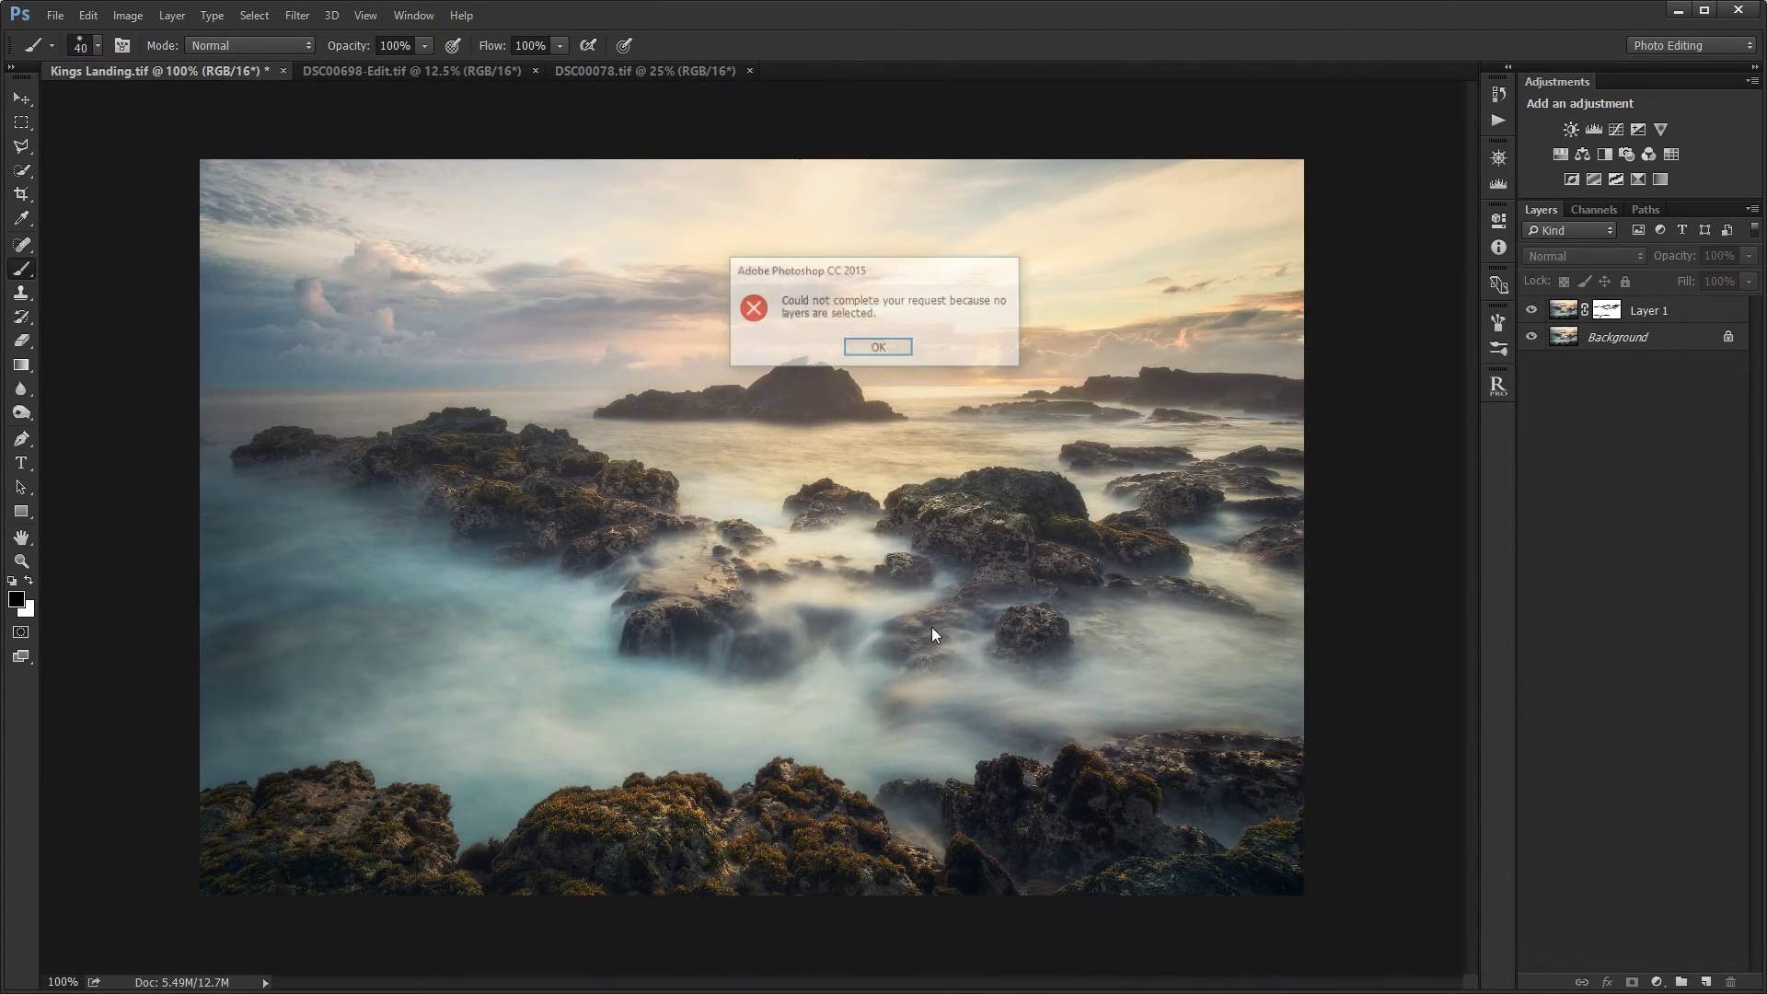
left_click(879, 348)
left_click(22, 98)
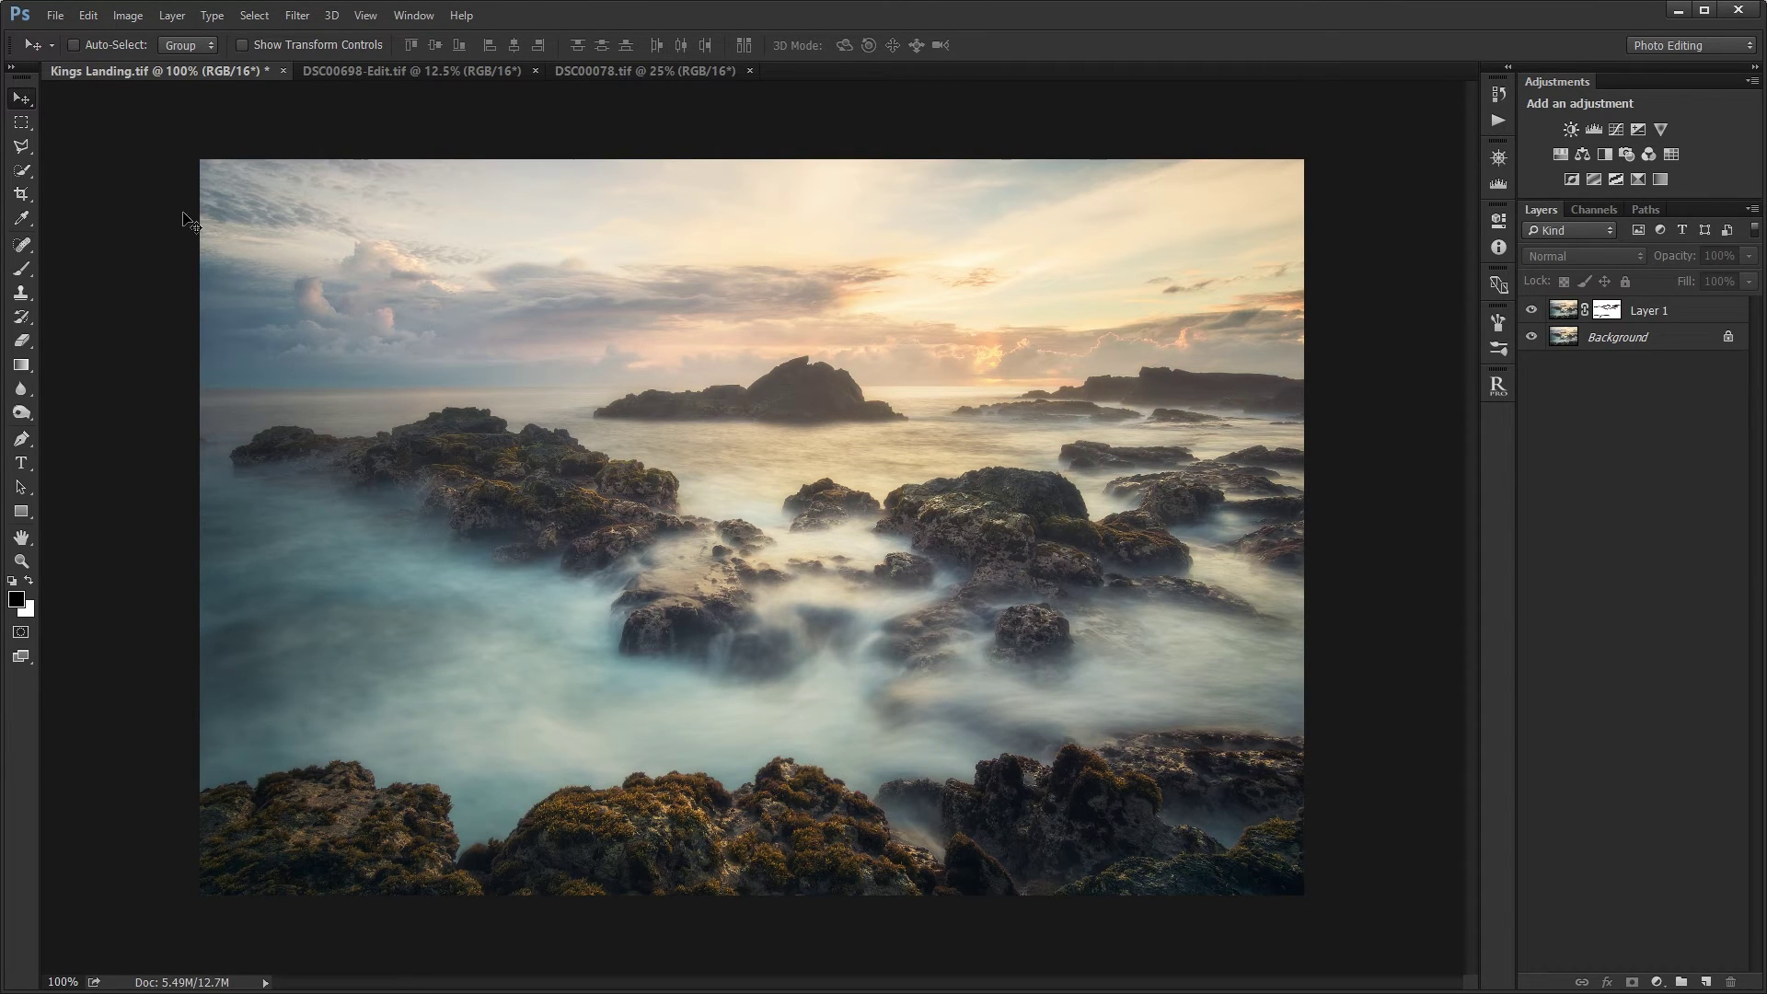
- Bring up the DSC00698-Edit.tif Milky Way photo and zoom in and out to inspect it
left_click(394, 70)
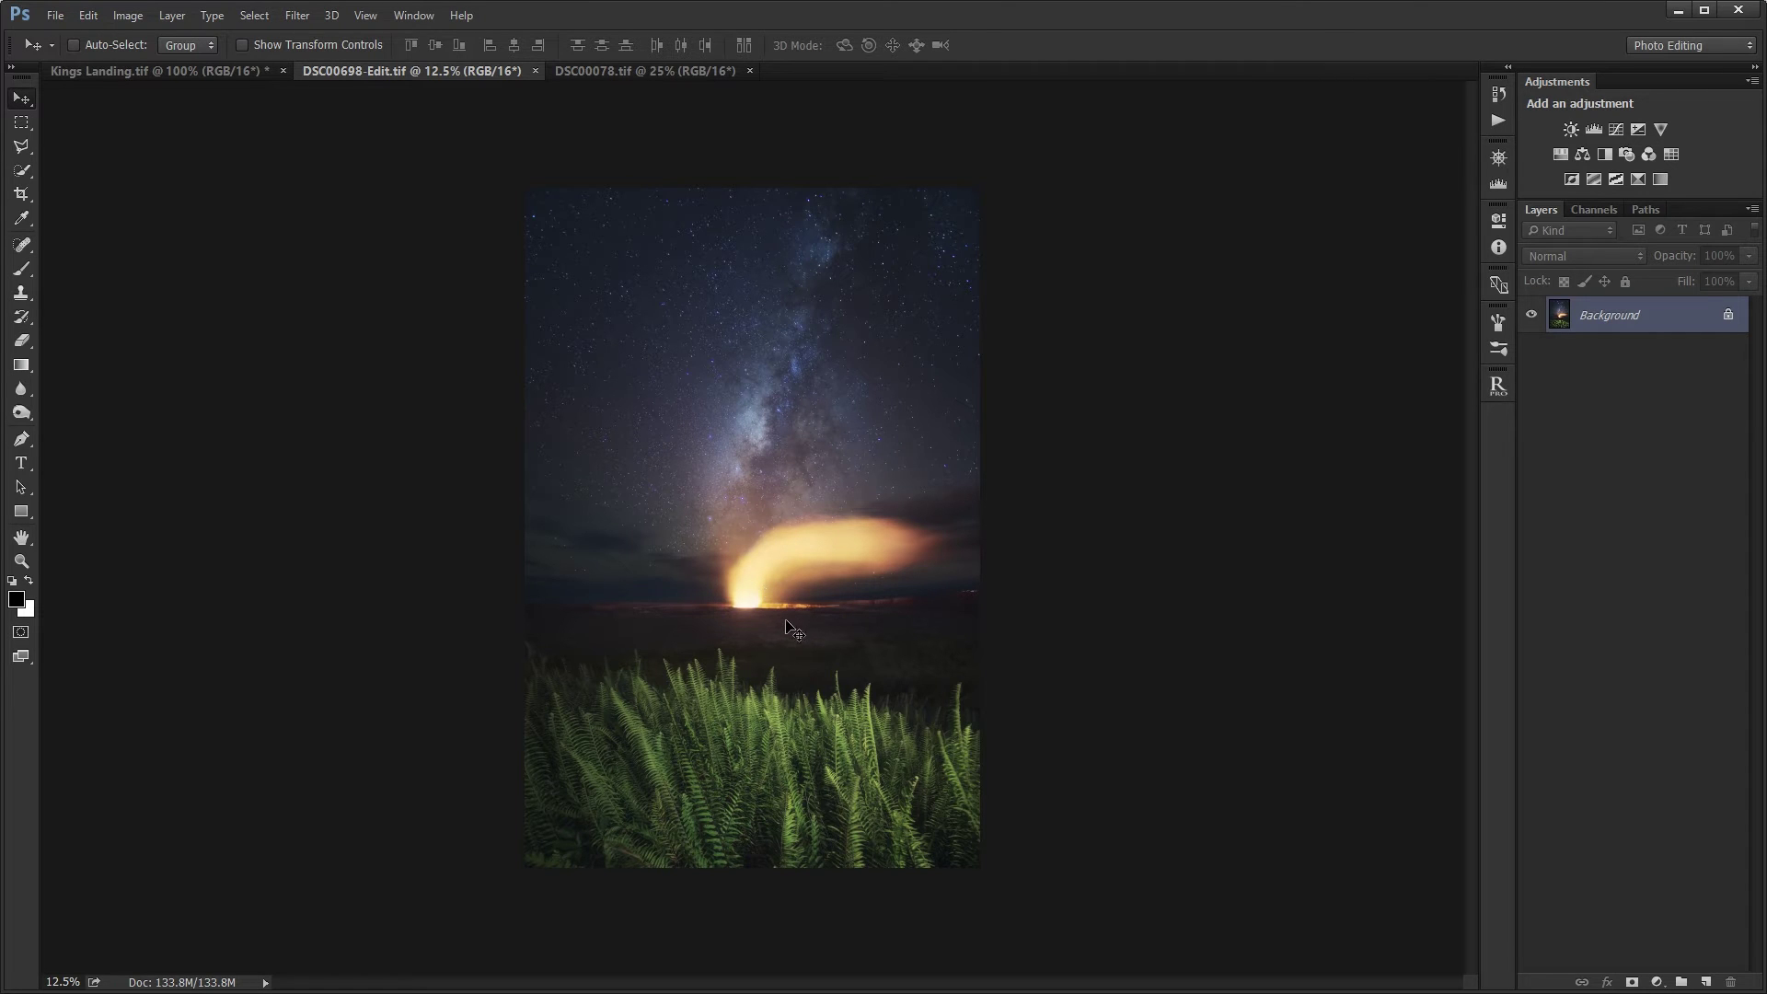
scroll(790, 552, "up", 1)
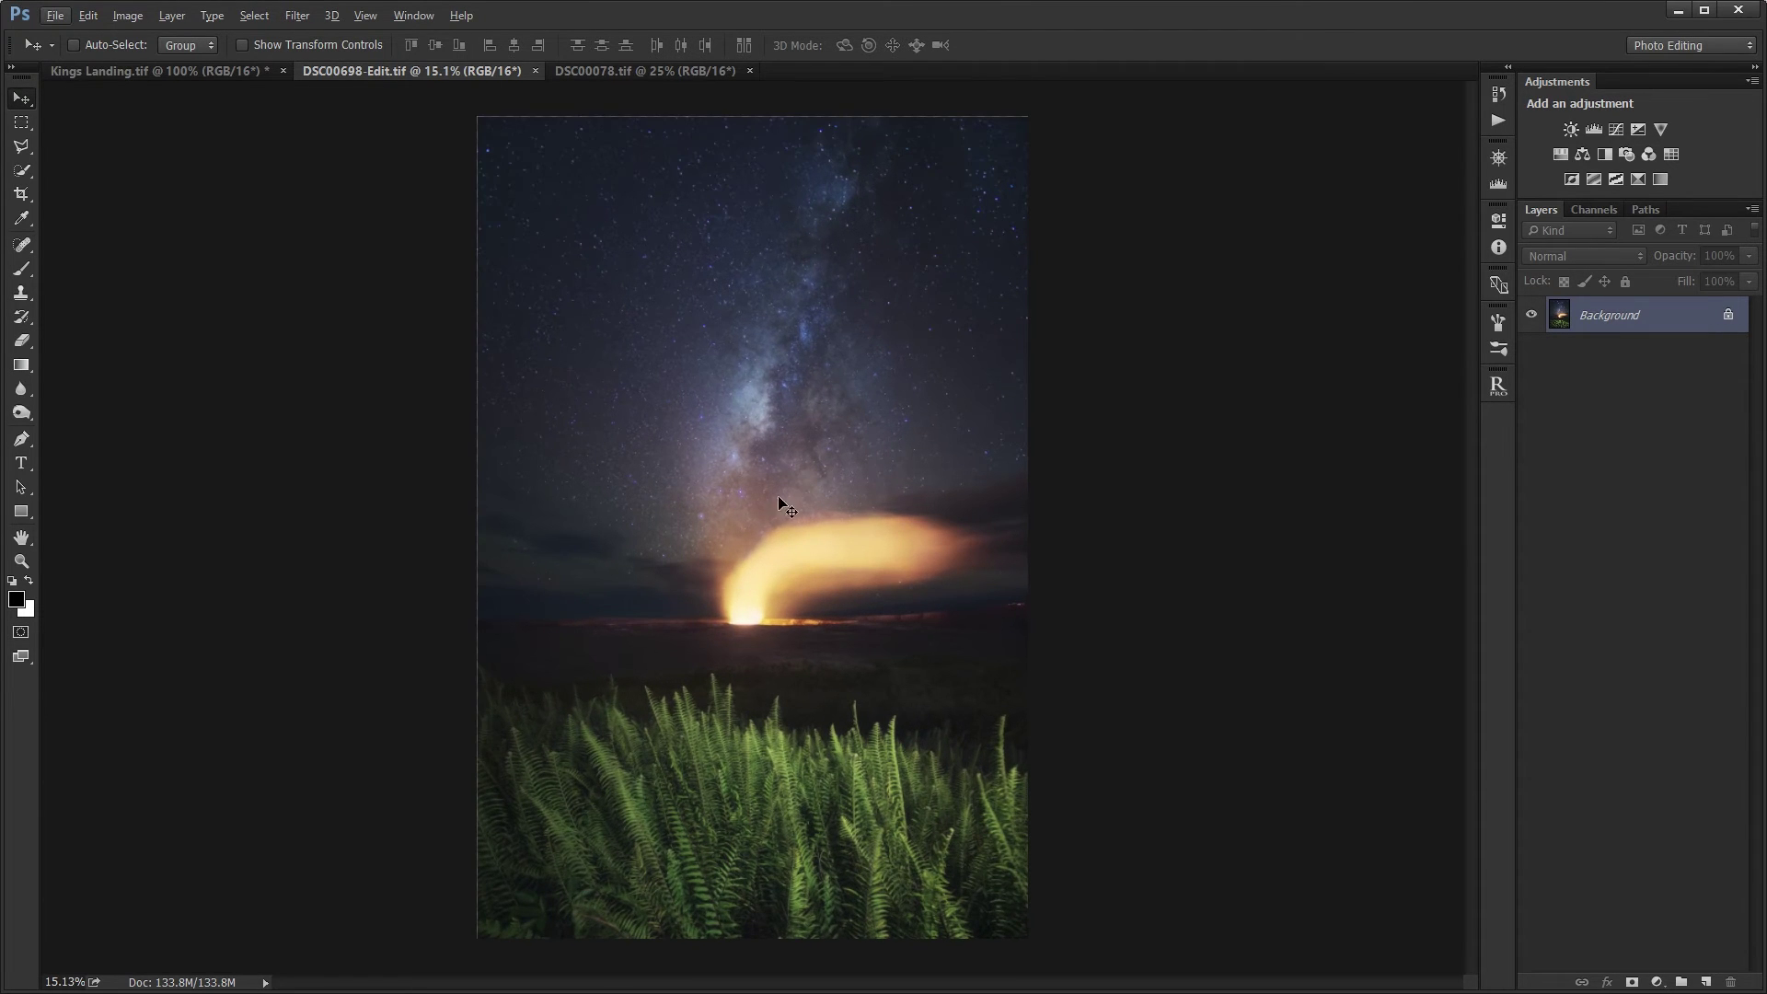
scroll(784, 467, "up", 5)
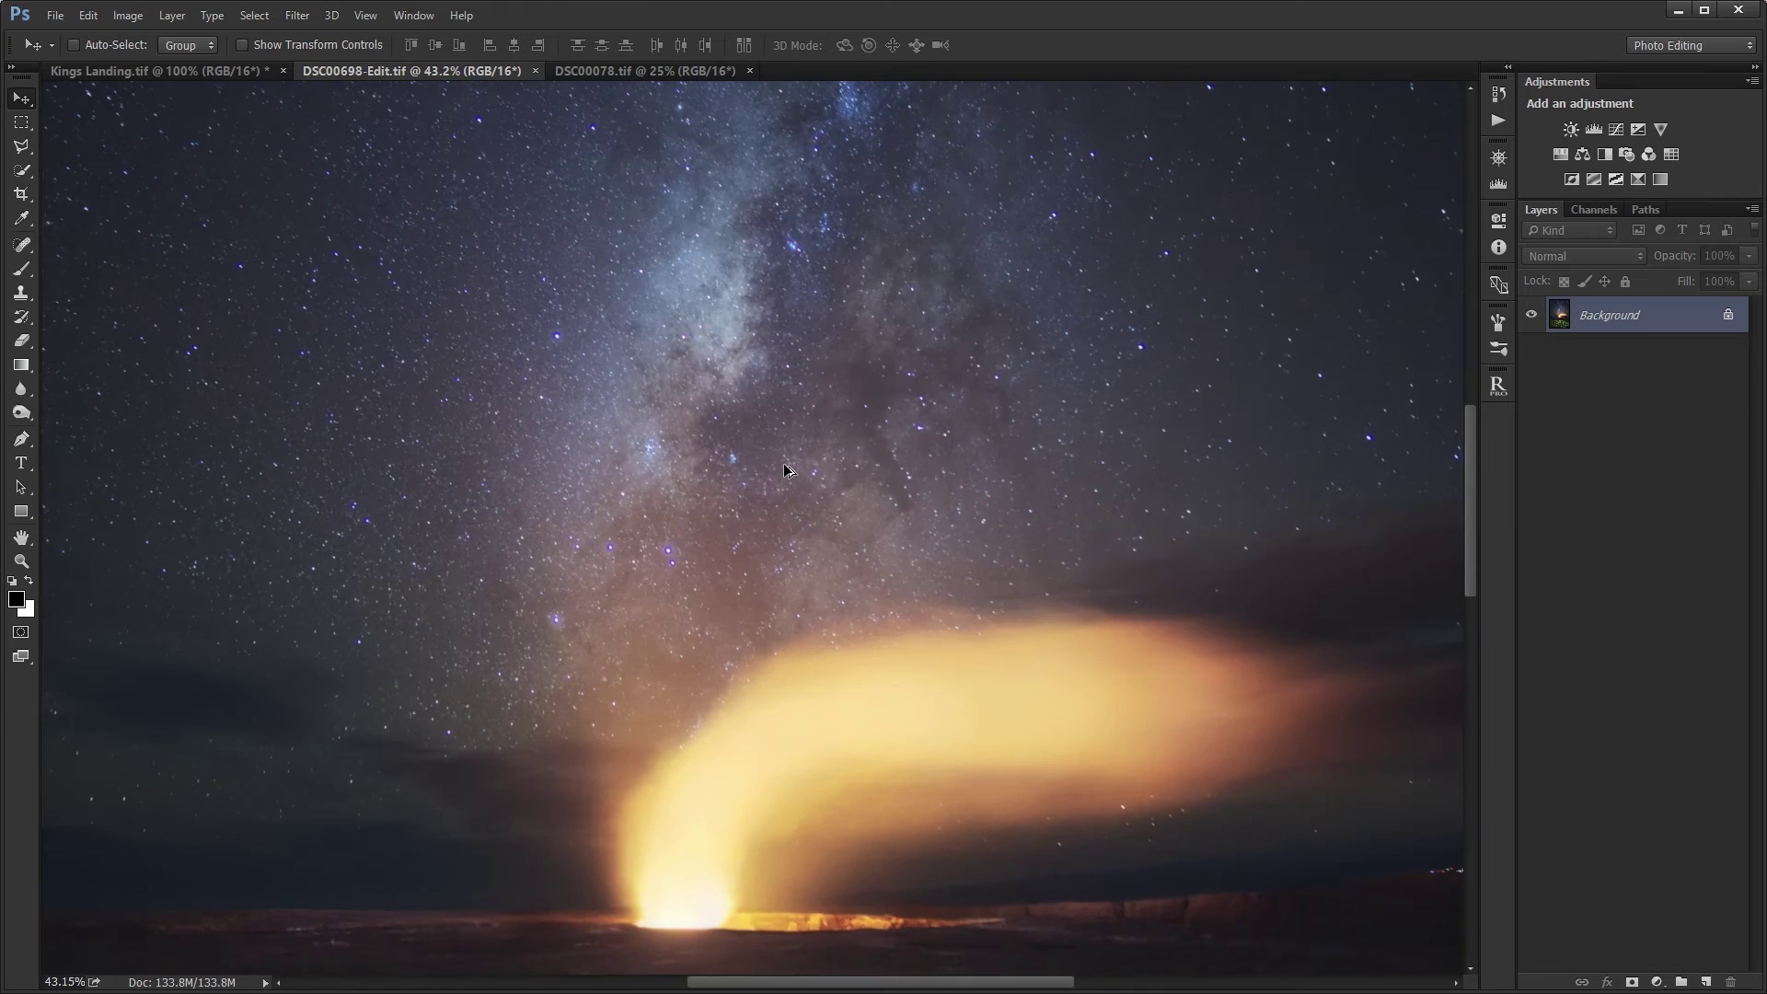
scroll(784, 468, "down", 5)
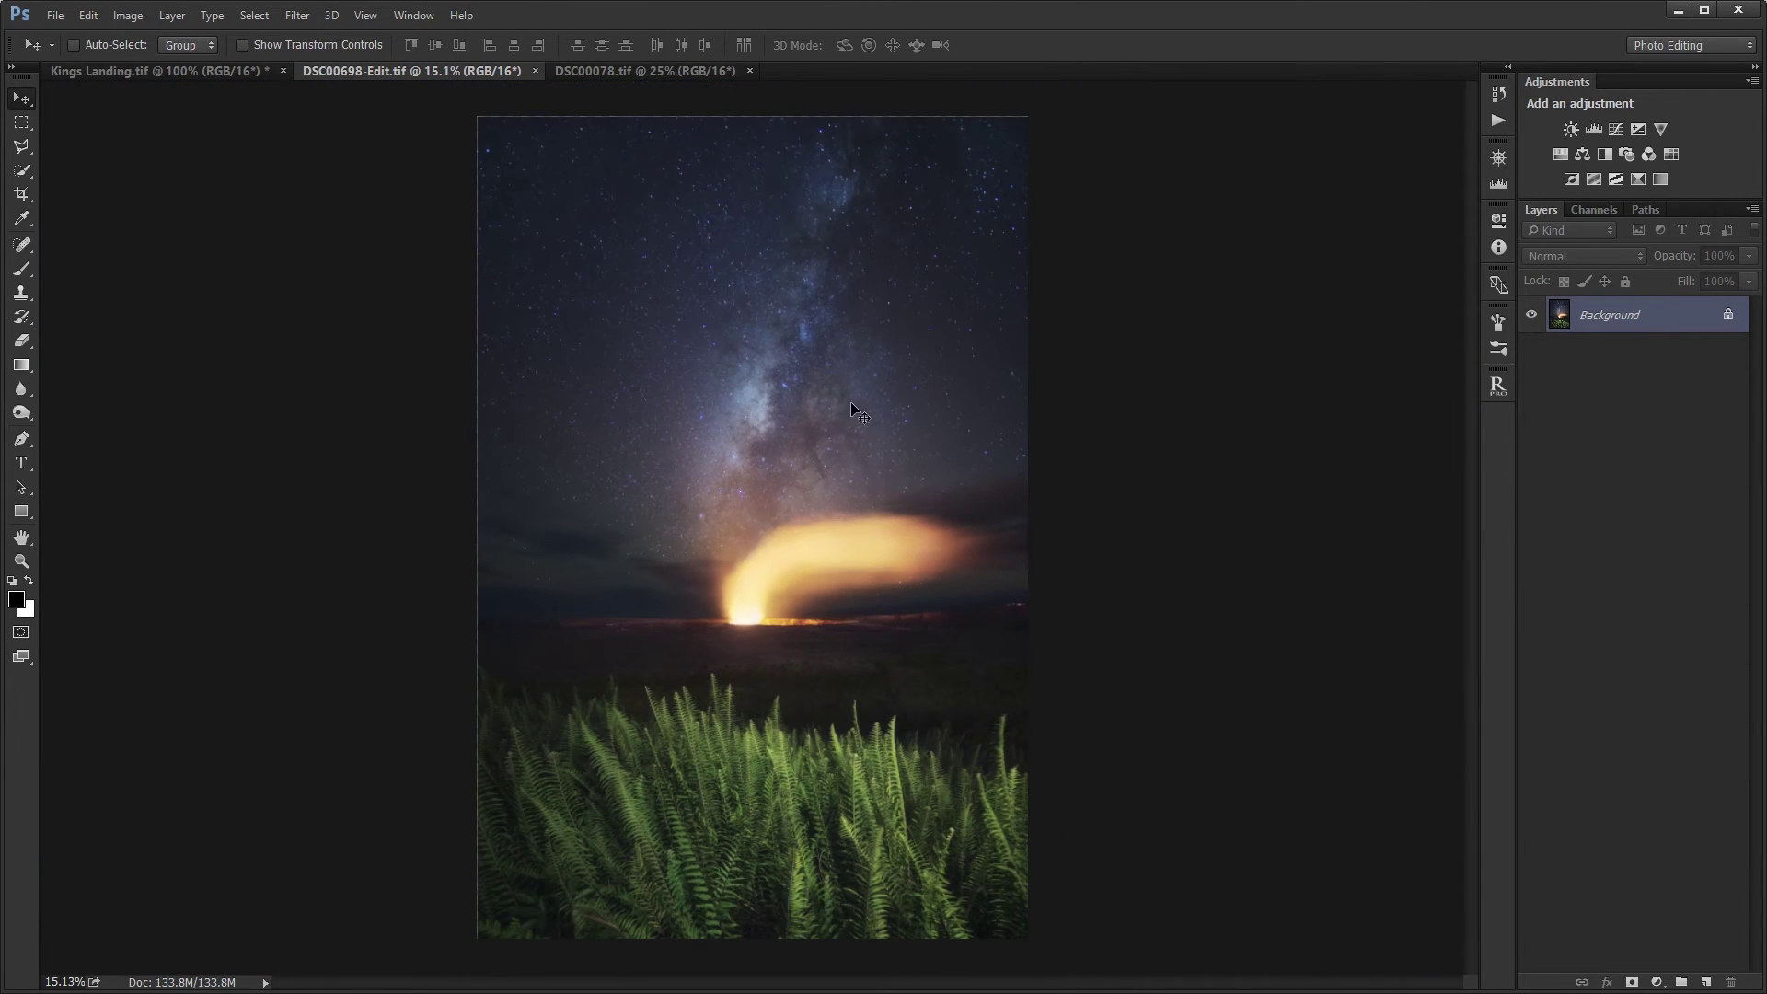
- Show the recorded actions, then select Background and reselect Layer 1
left_click(1498, 121)
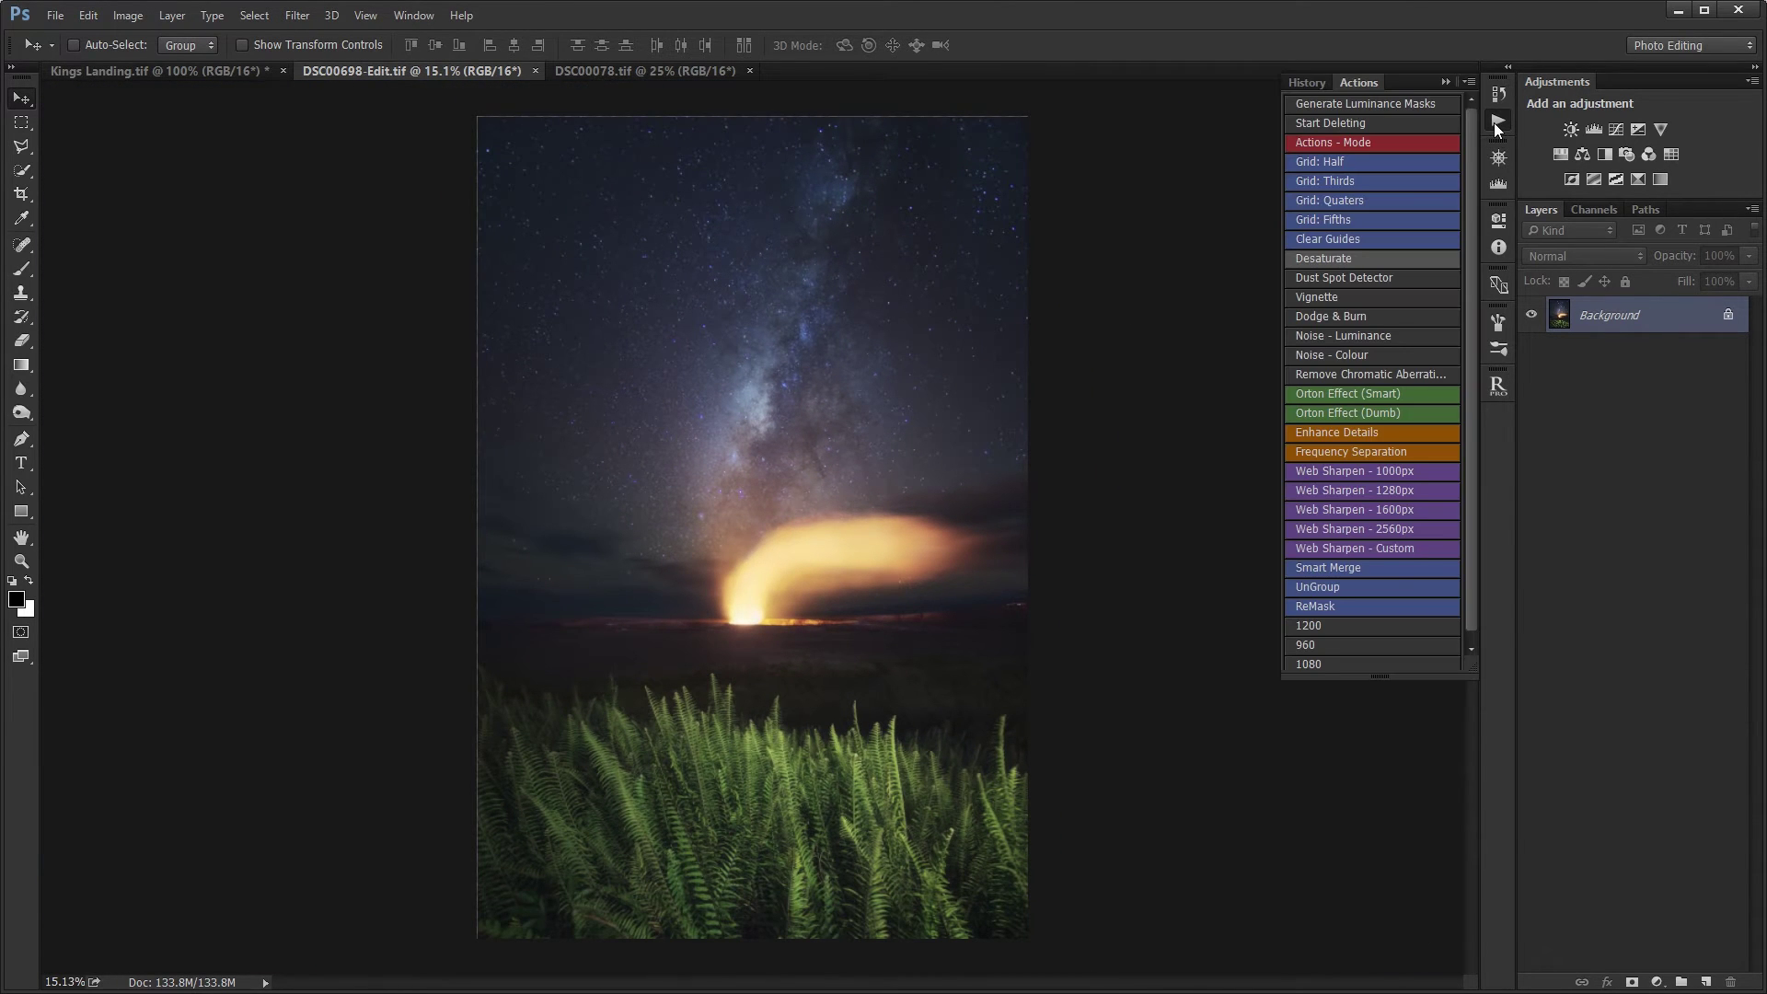
scroll(1328, 553, "down", 1)
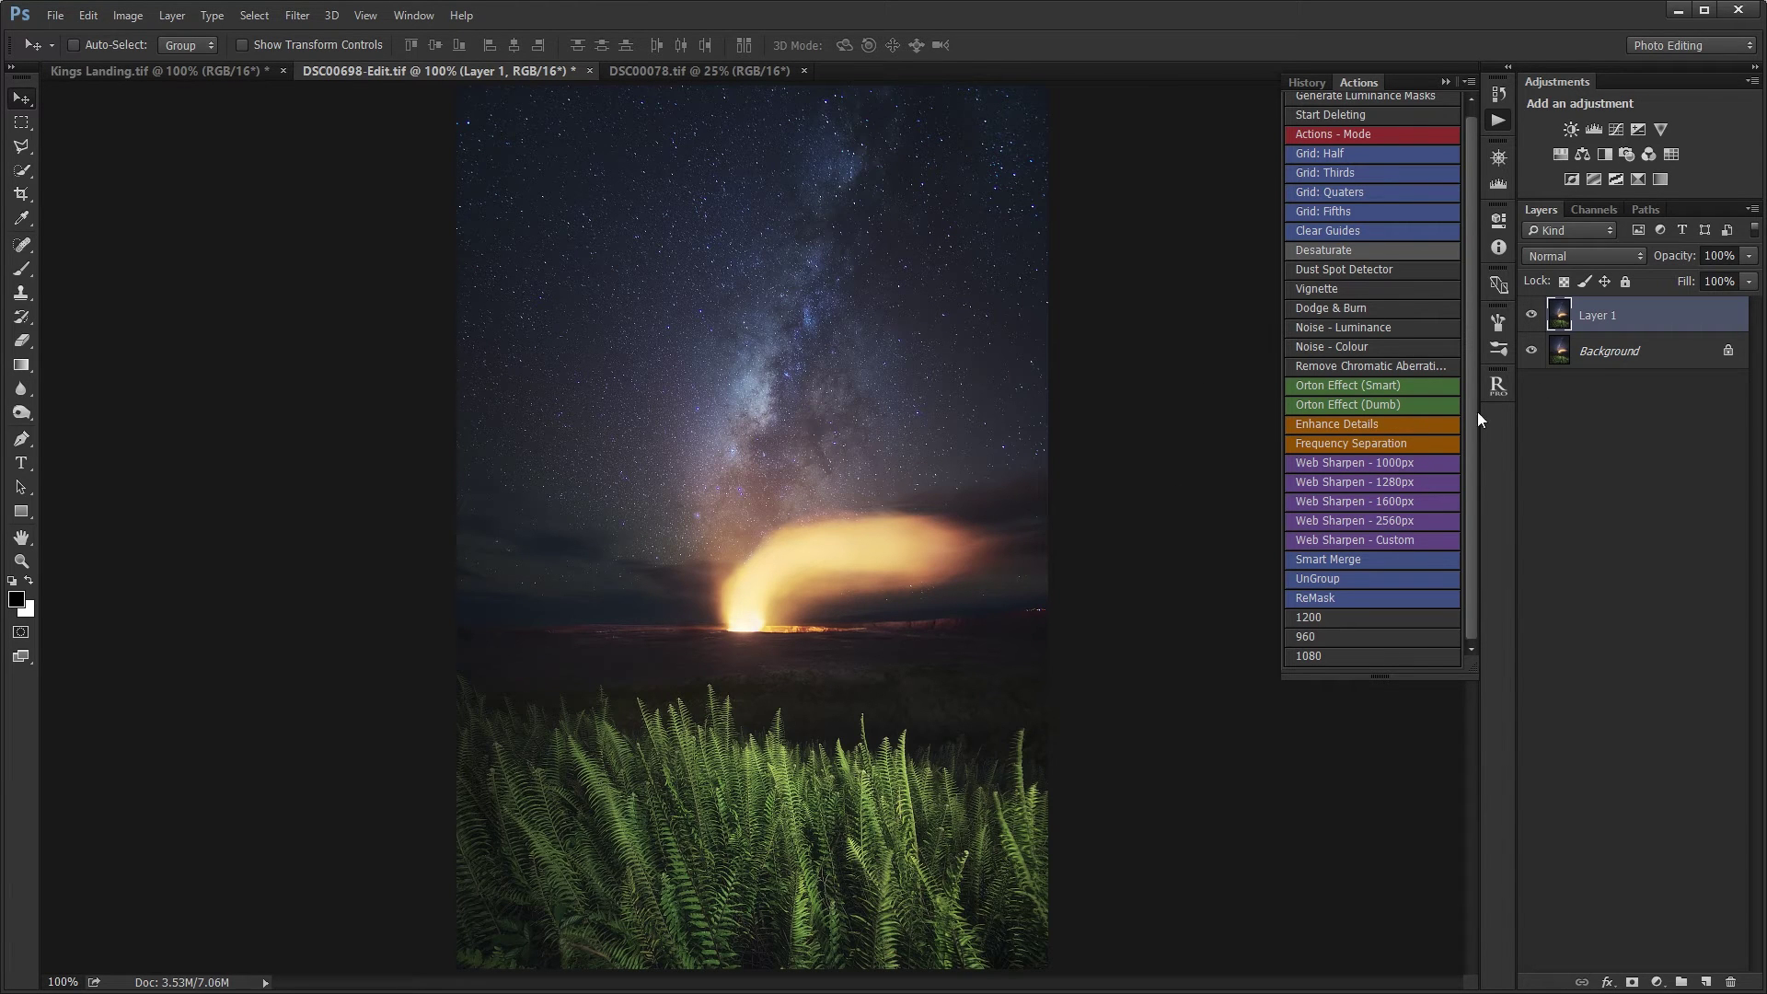
left_click(1635, 363)
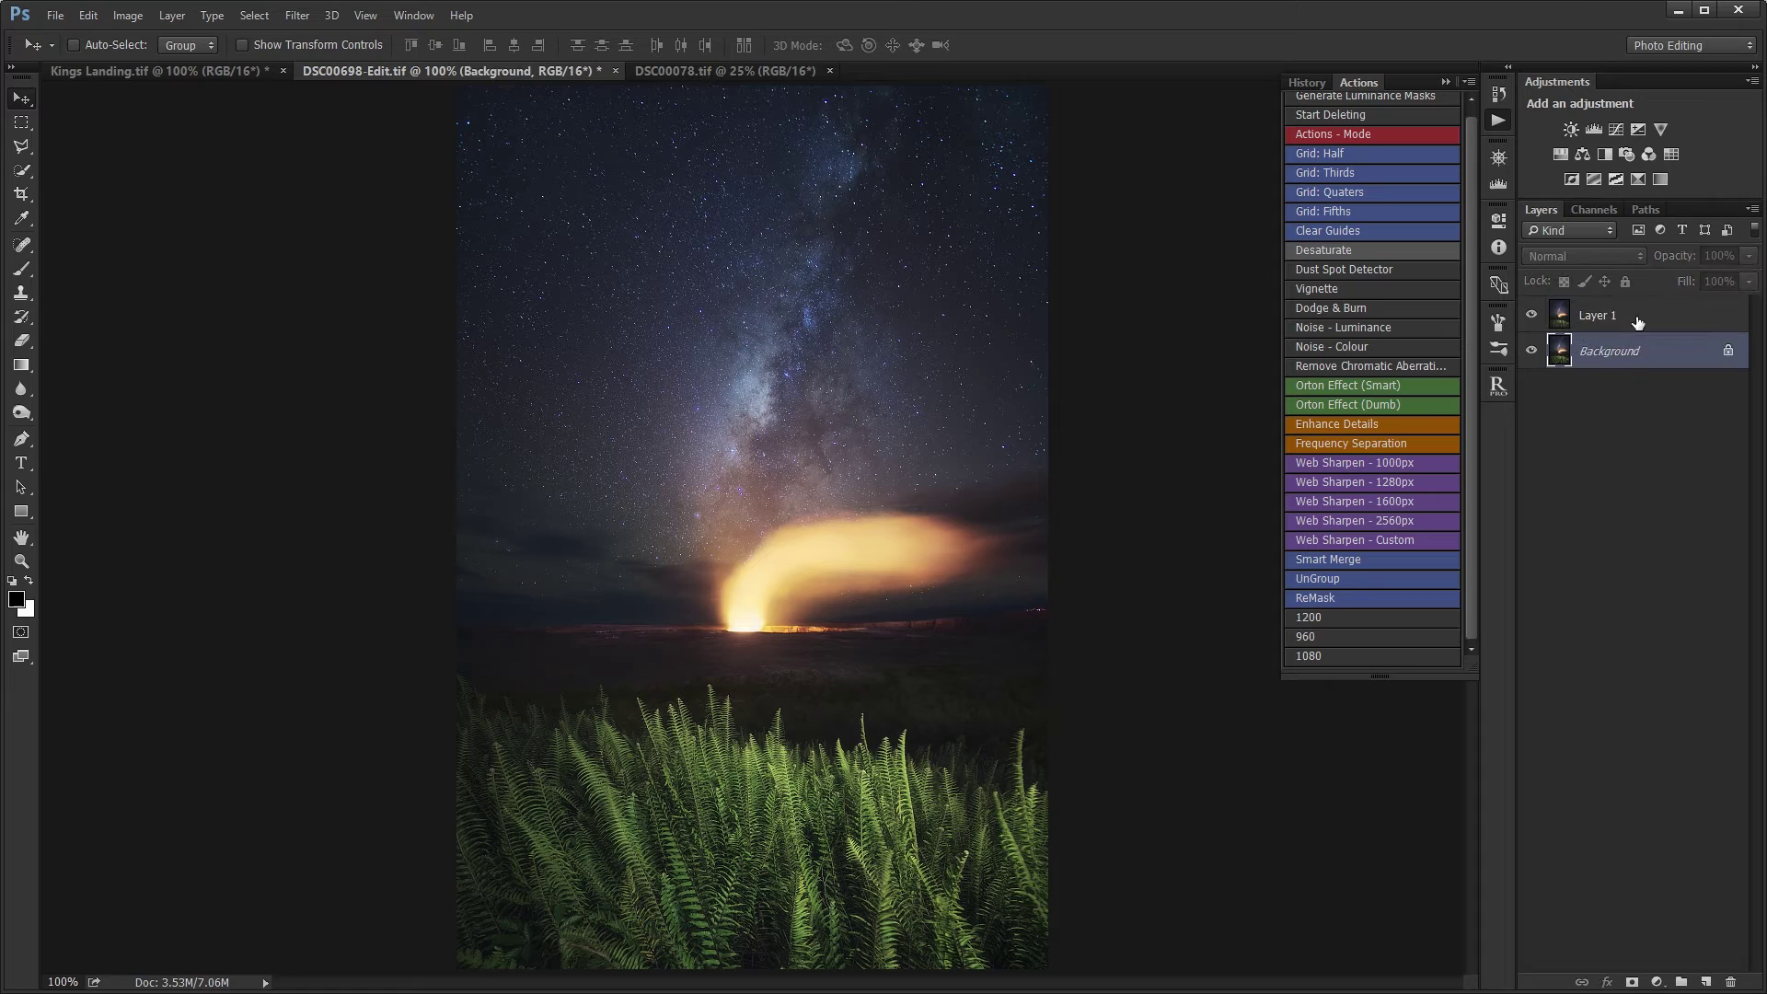
left_click(1637, 321)
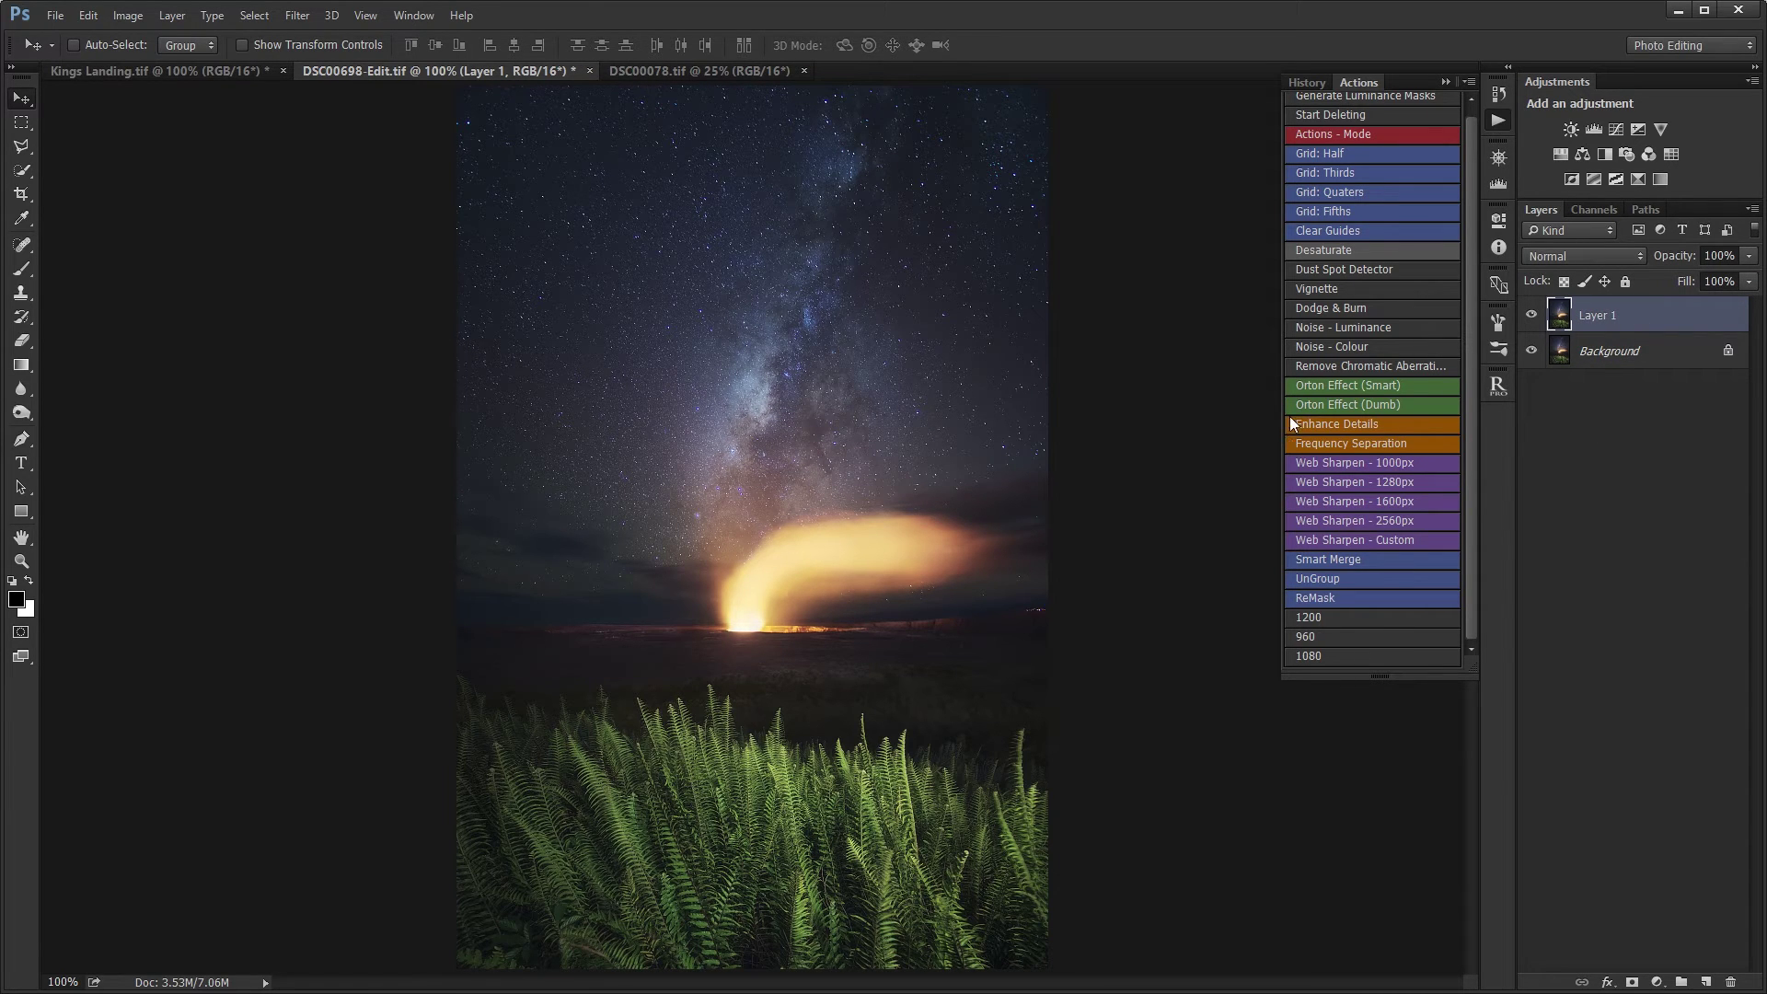
- Switch the Actions panel to list view and back to Button Mode, then collapse it
left_click(1470, 81)
left_click(1518, 86)
scroll(1381, 460, "down", 2)
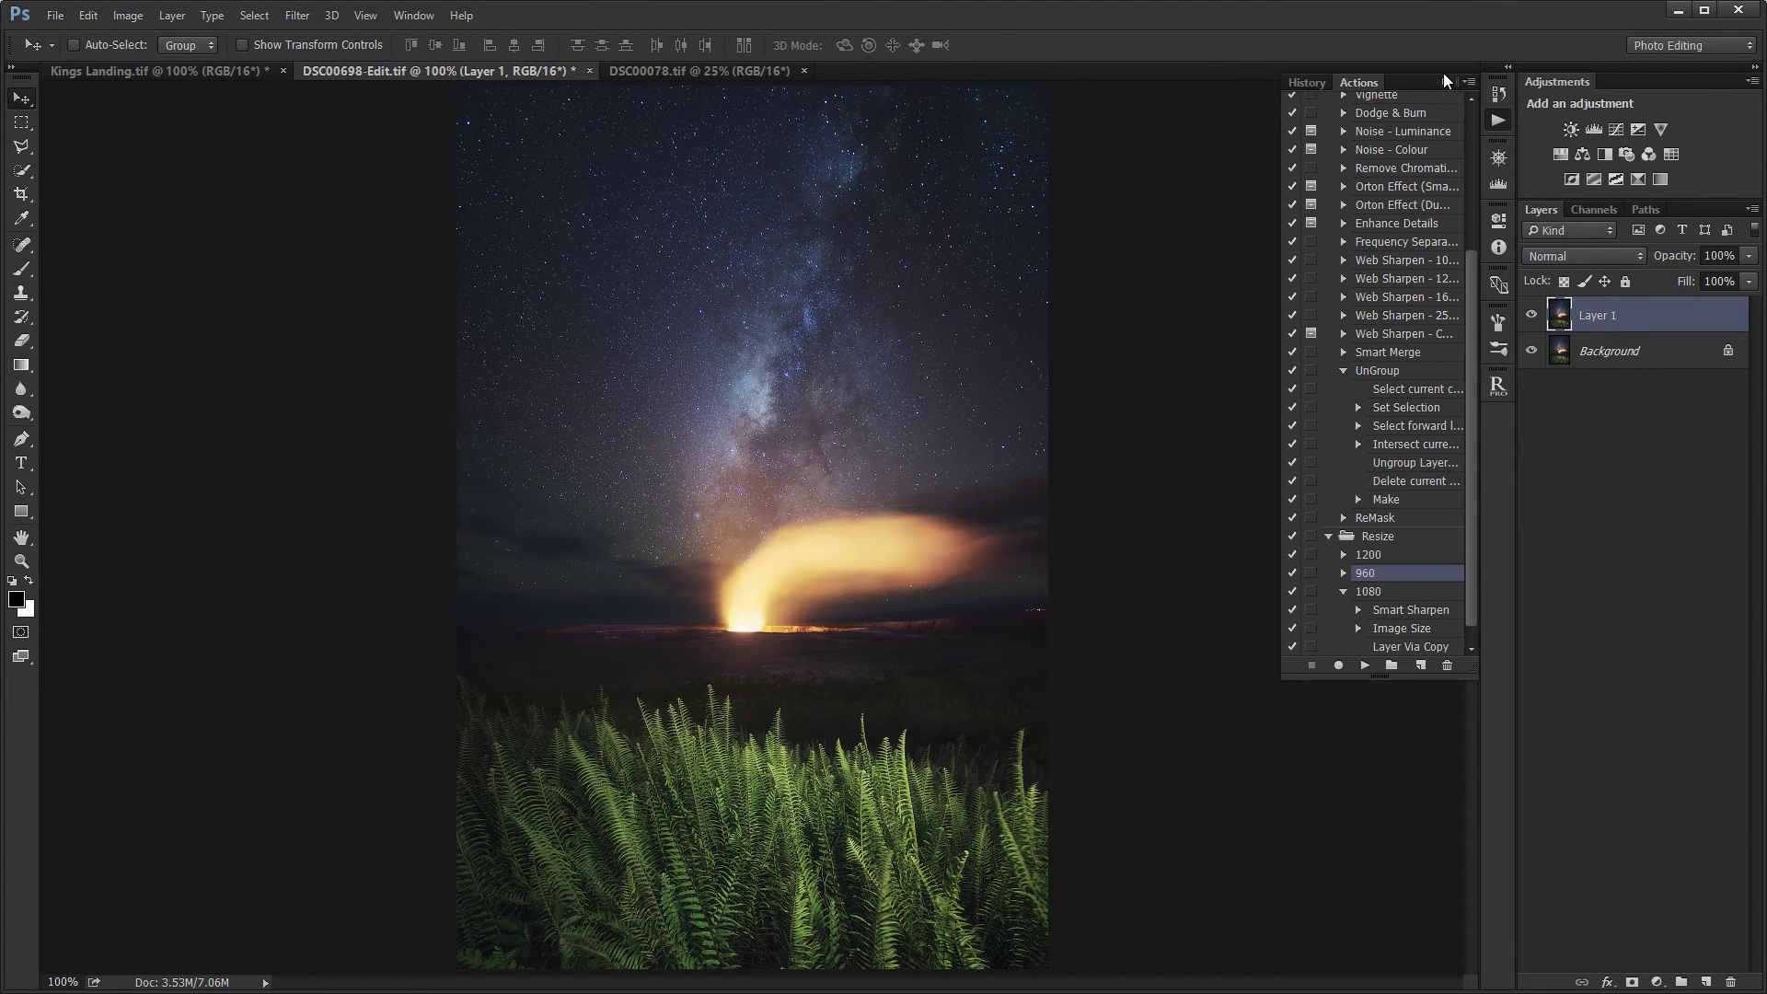
left_click(1468, 82)
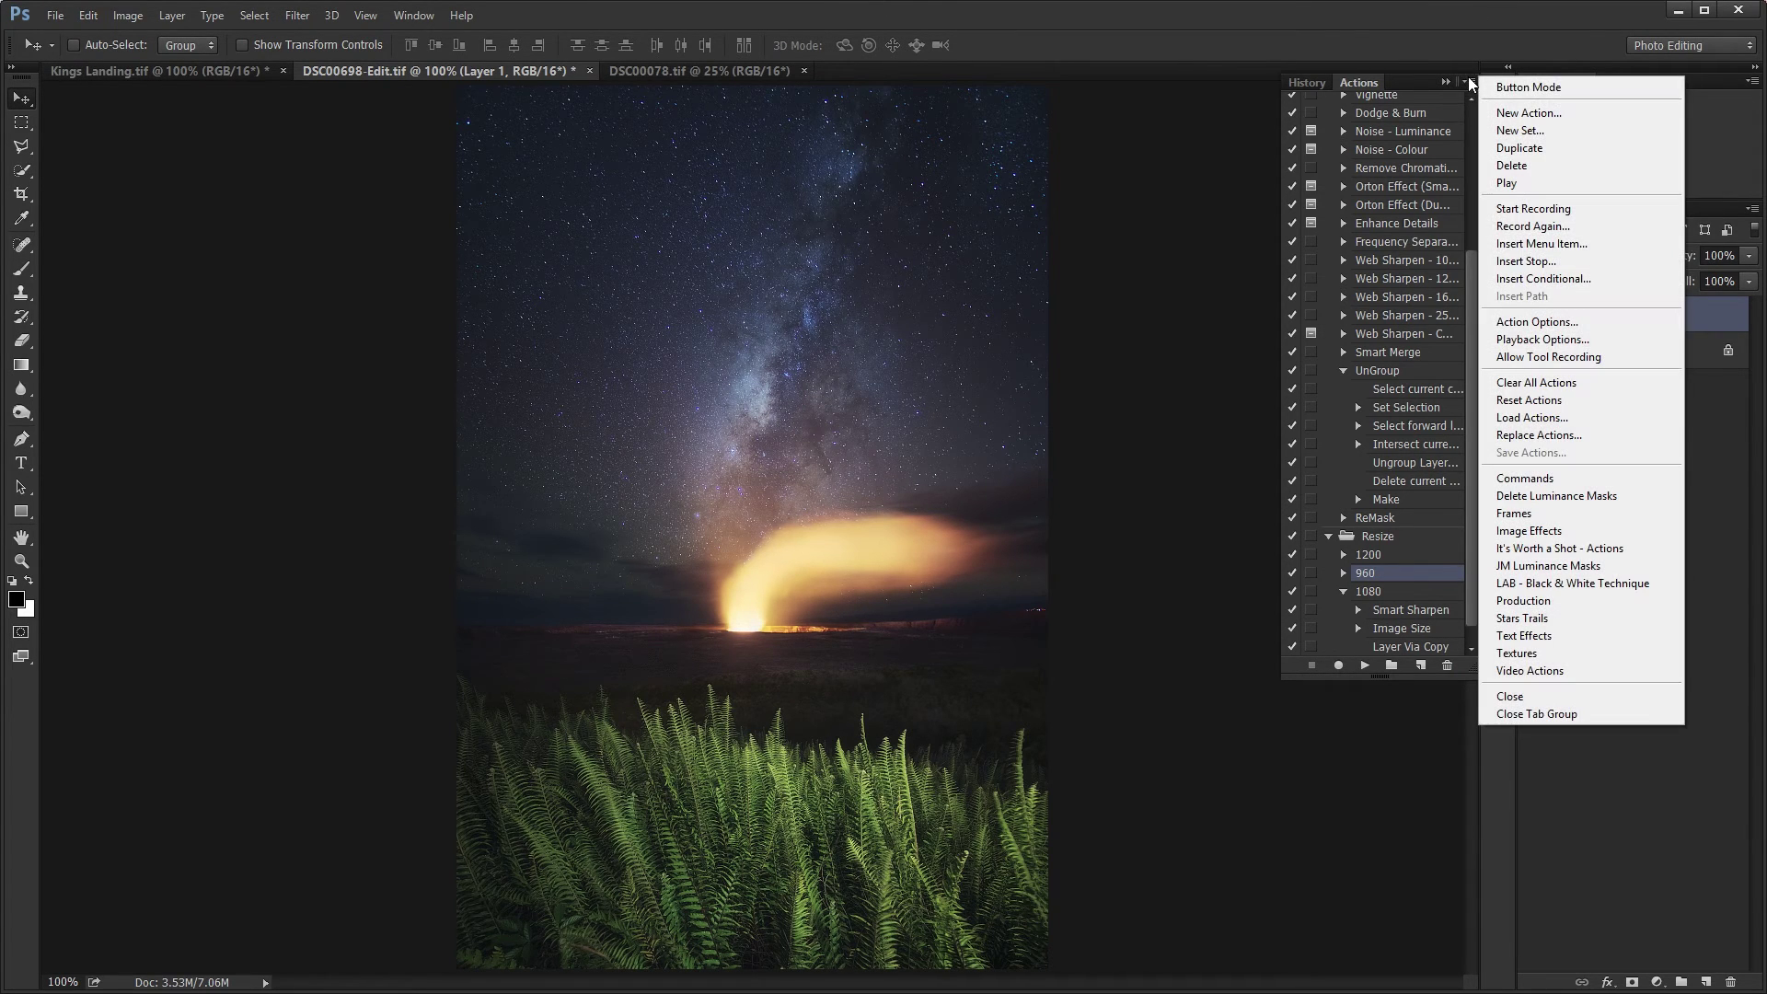
left_click(1518, 87)
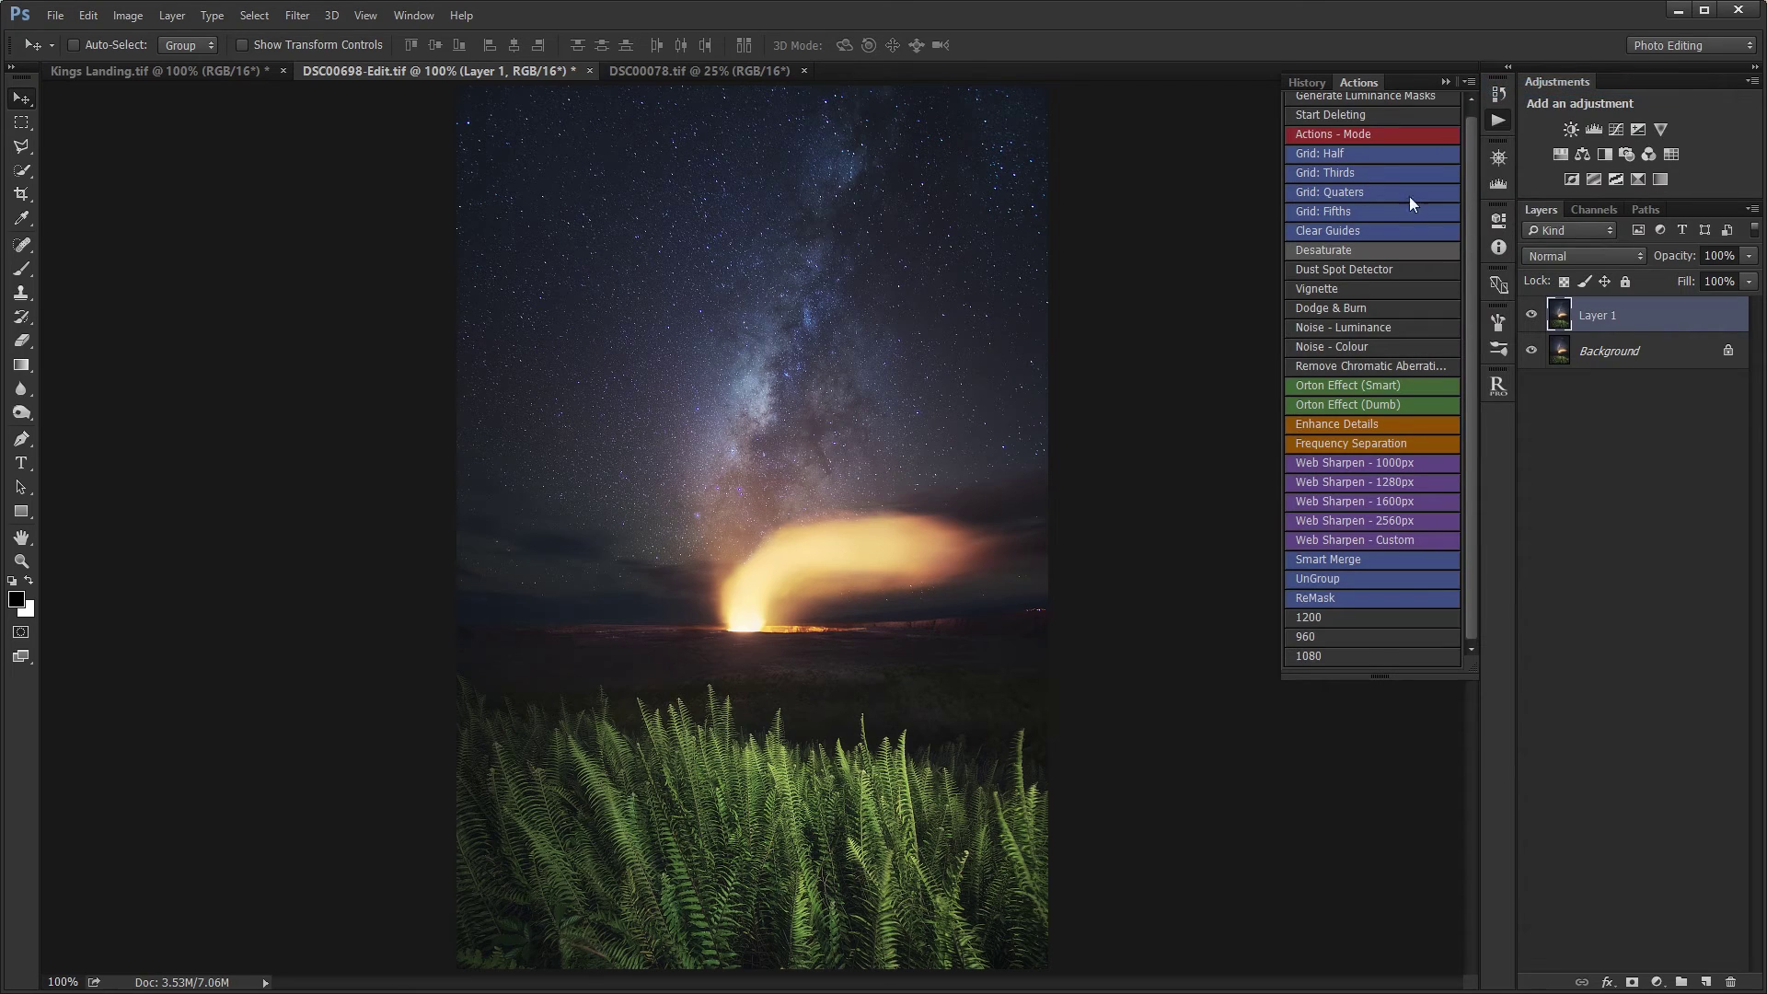
left_click(1449, 83)
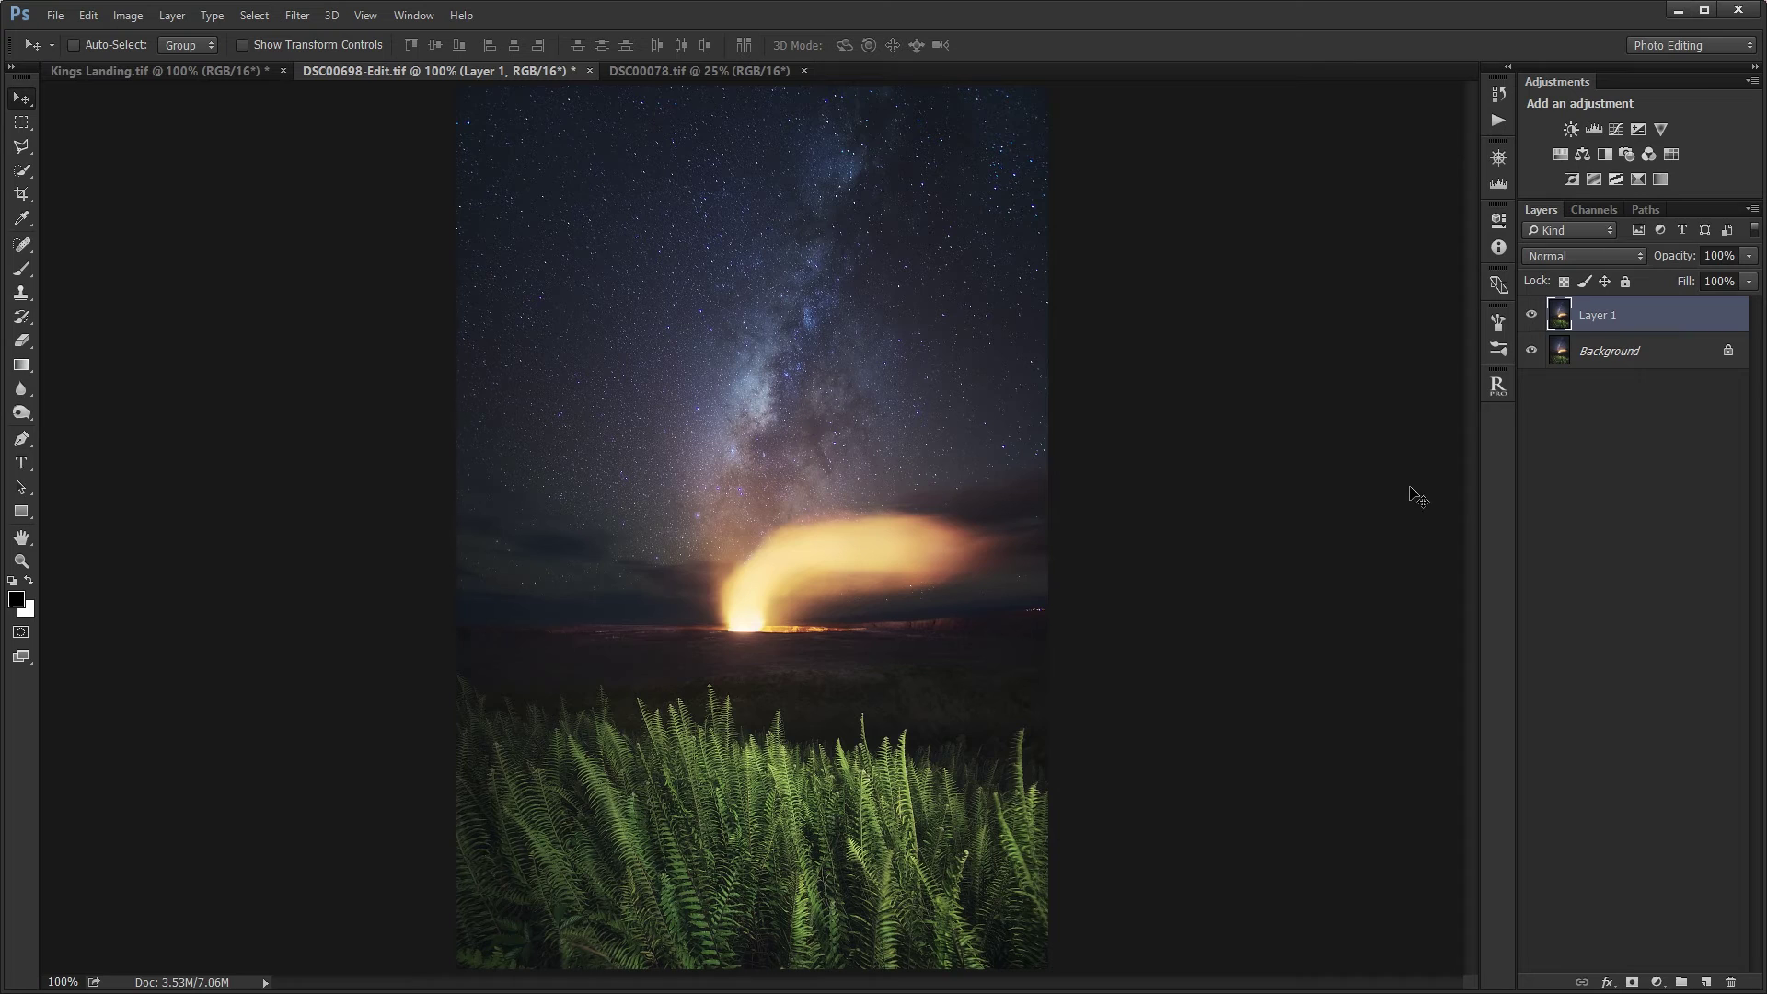
- Compare the sharpened Layer 1 with the original, then set its opacity to 75%
left_click(1530, 316)
left_click(1531, 316)
left_click(1717, 256)
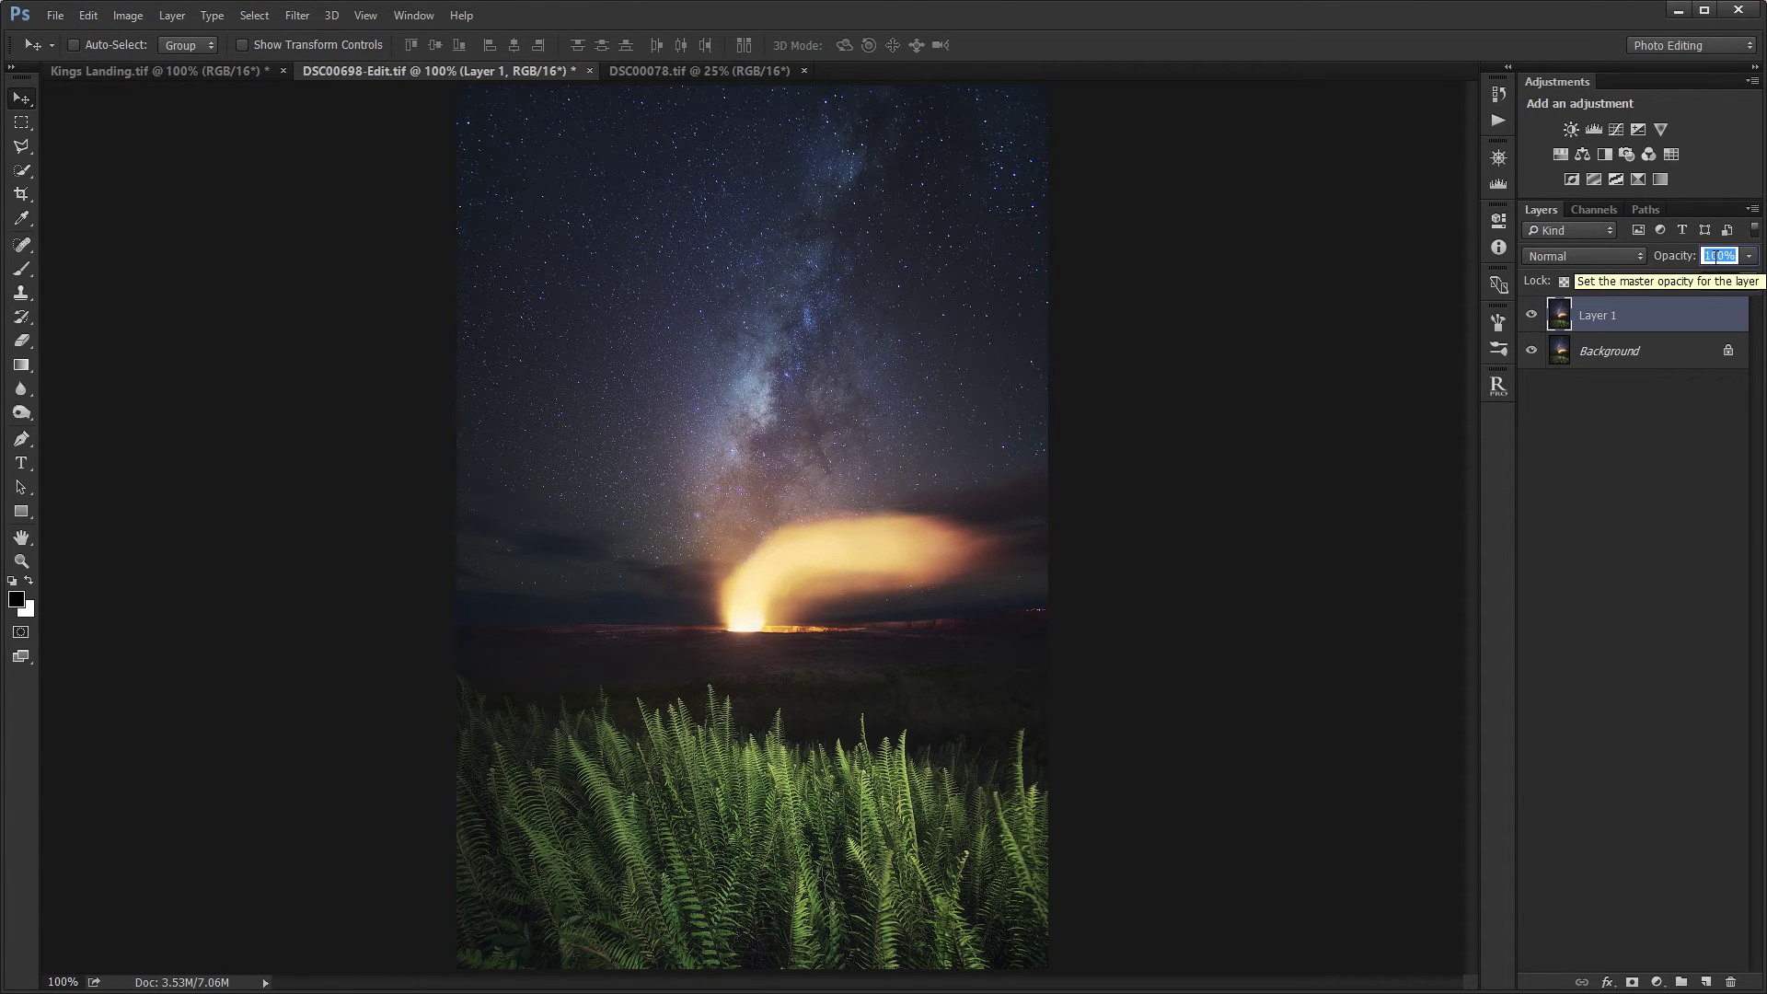
type("75")
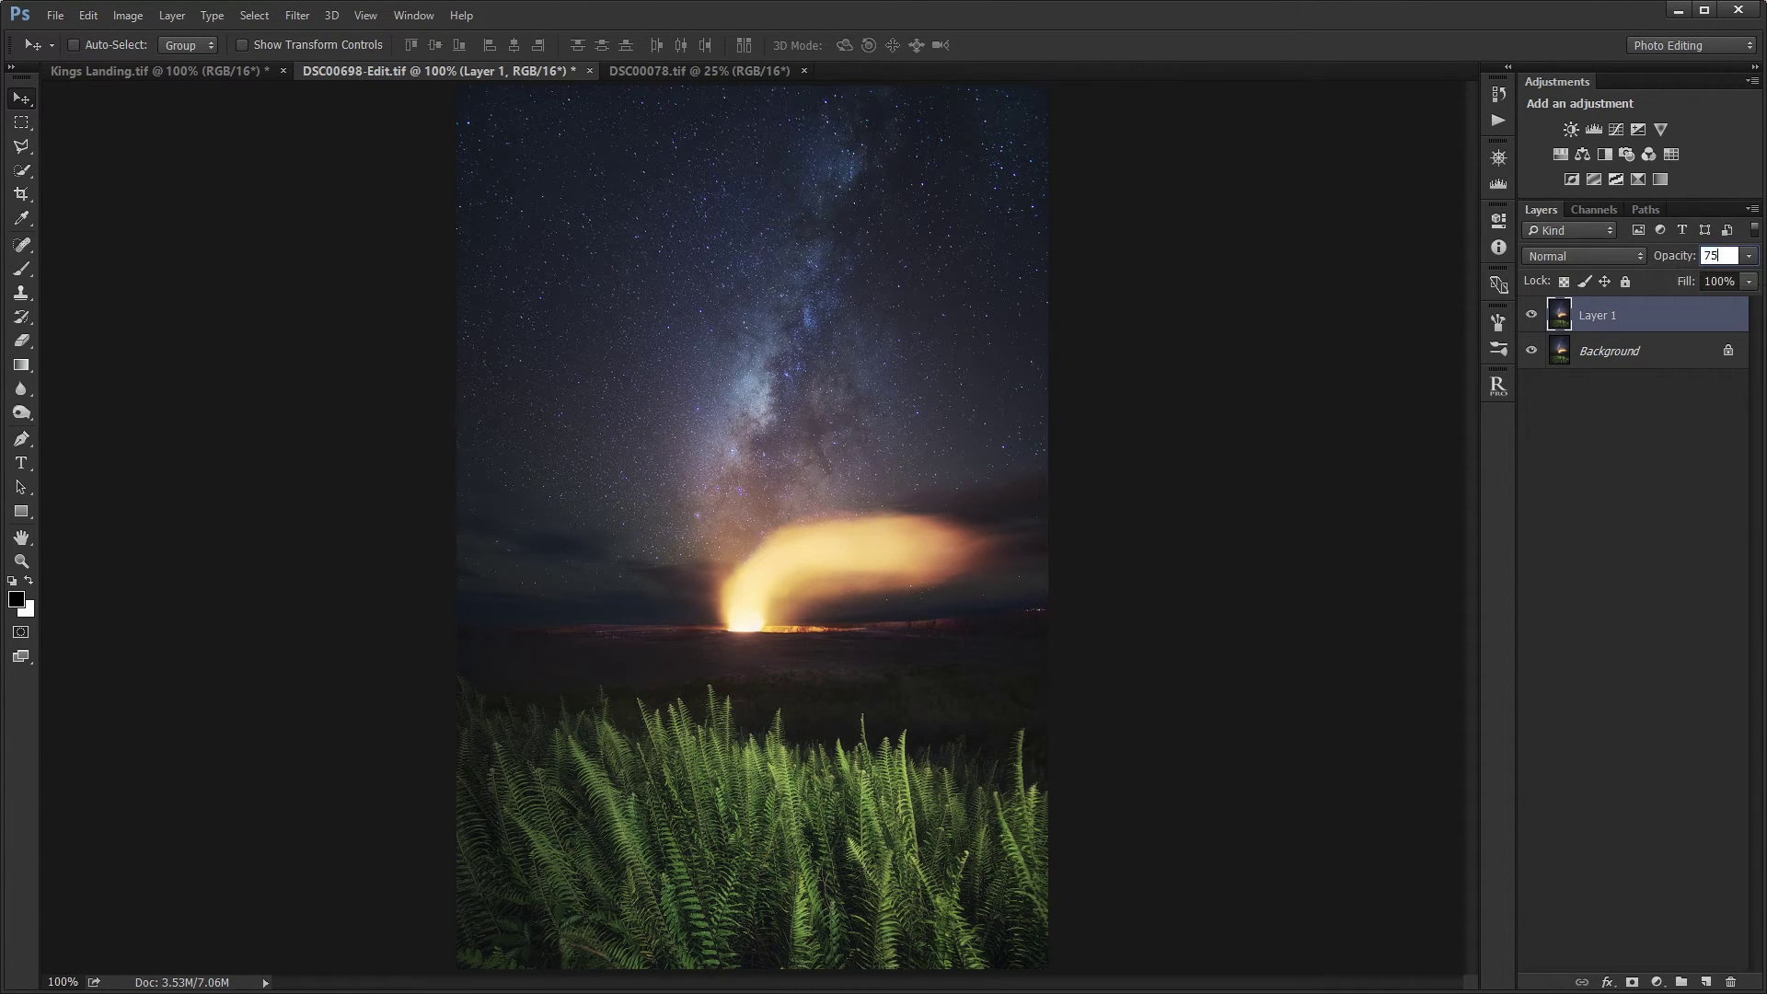
key("Return")
- Add a layer mask to Layer 1 and set up a 300 px brush at 50% opacity
left_click(1630, 984)
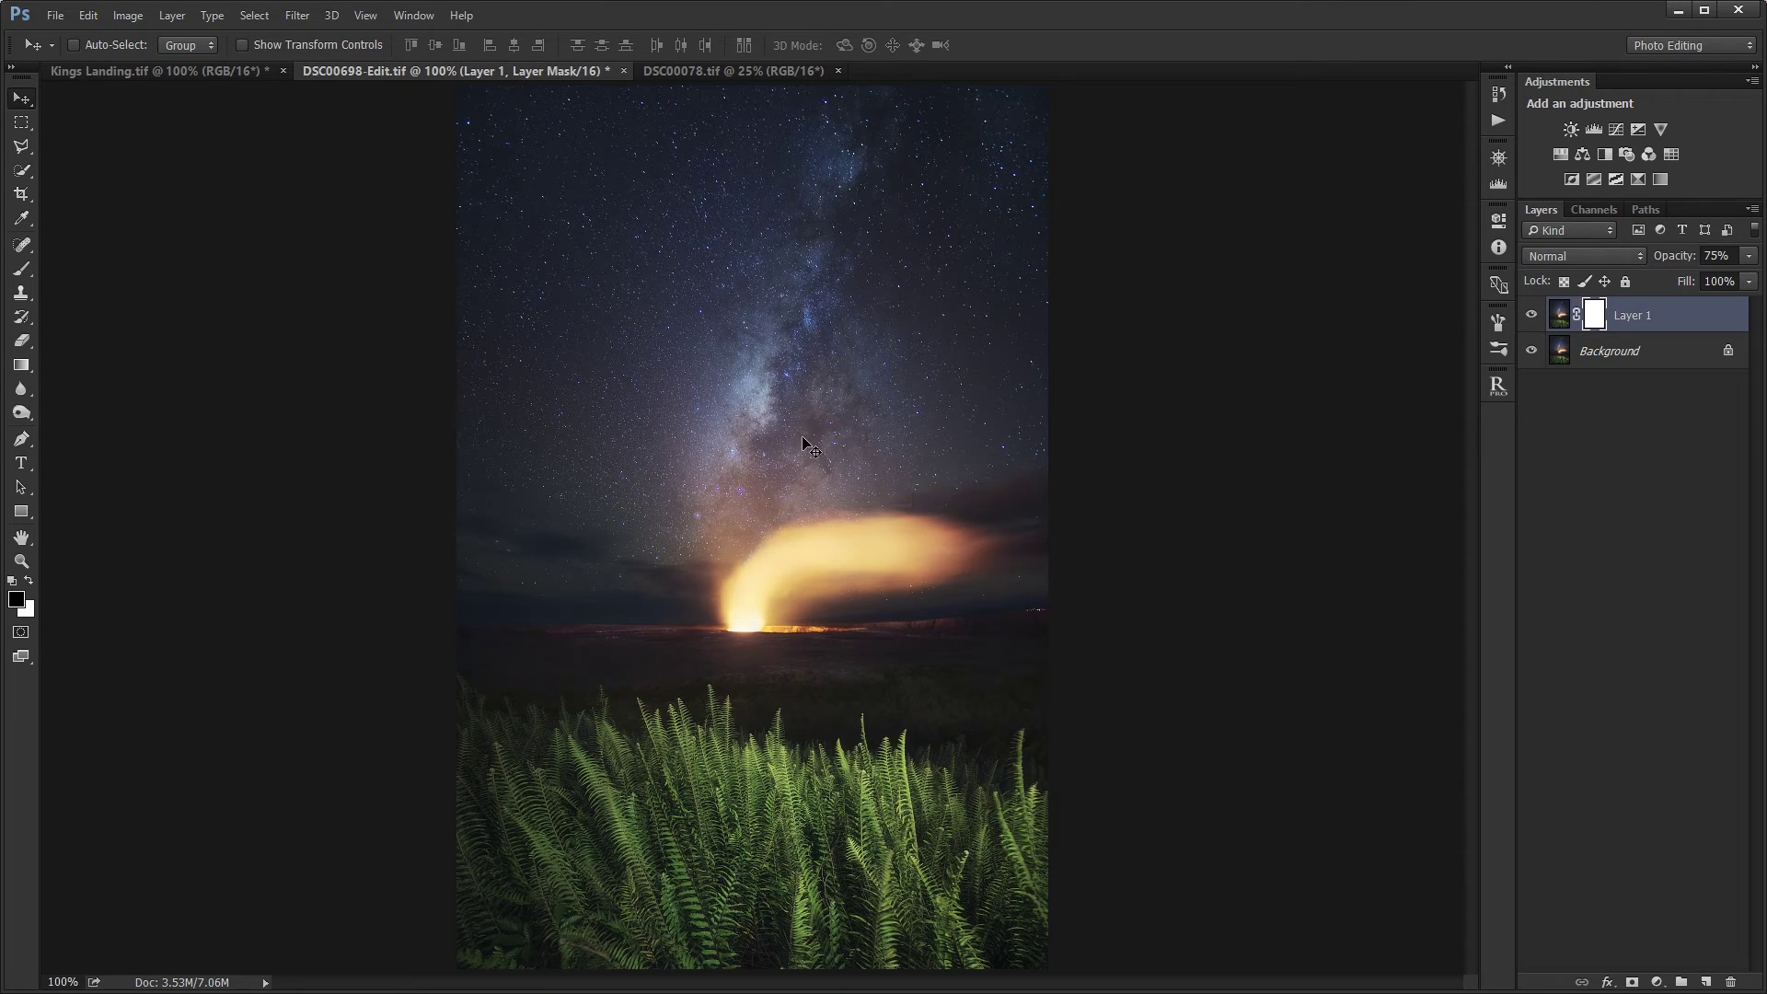
key("b")
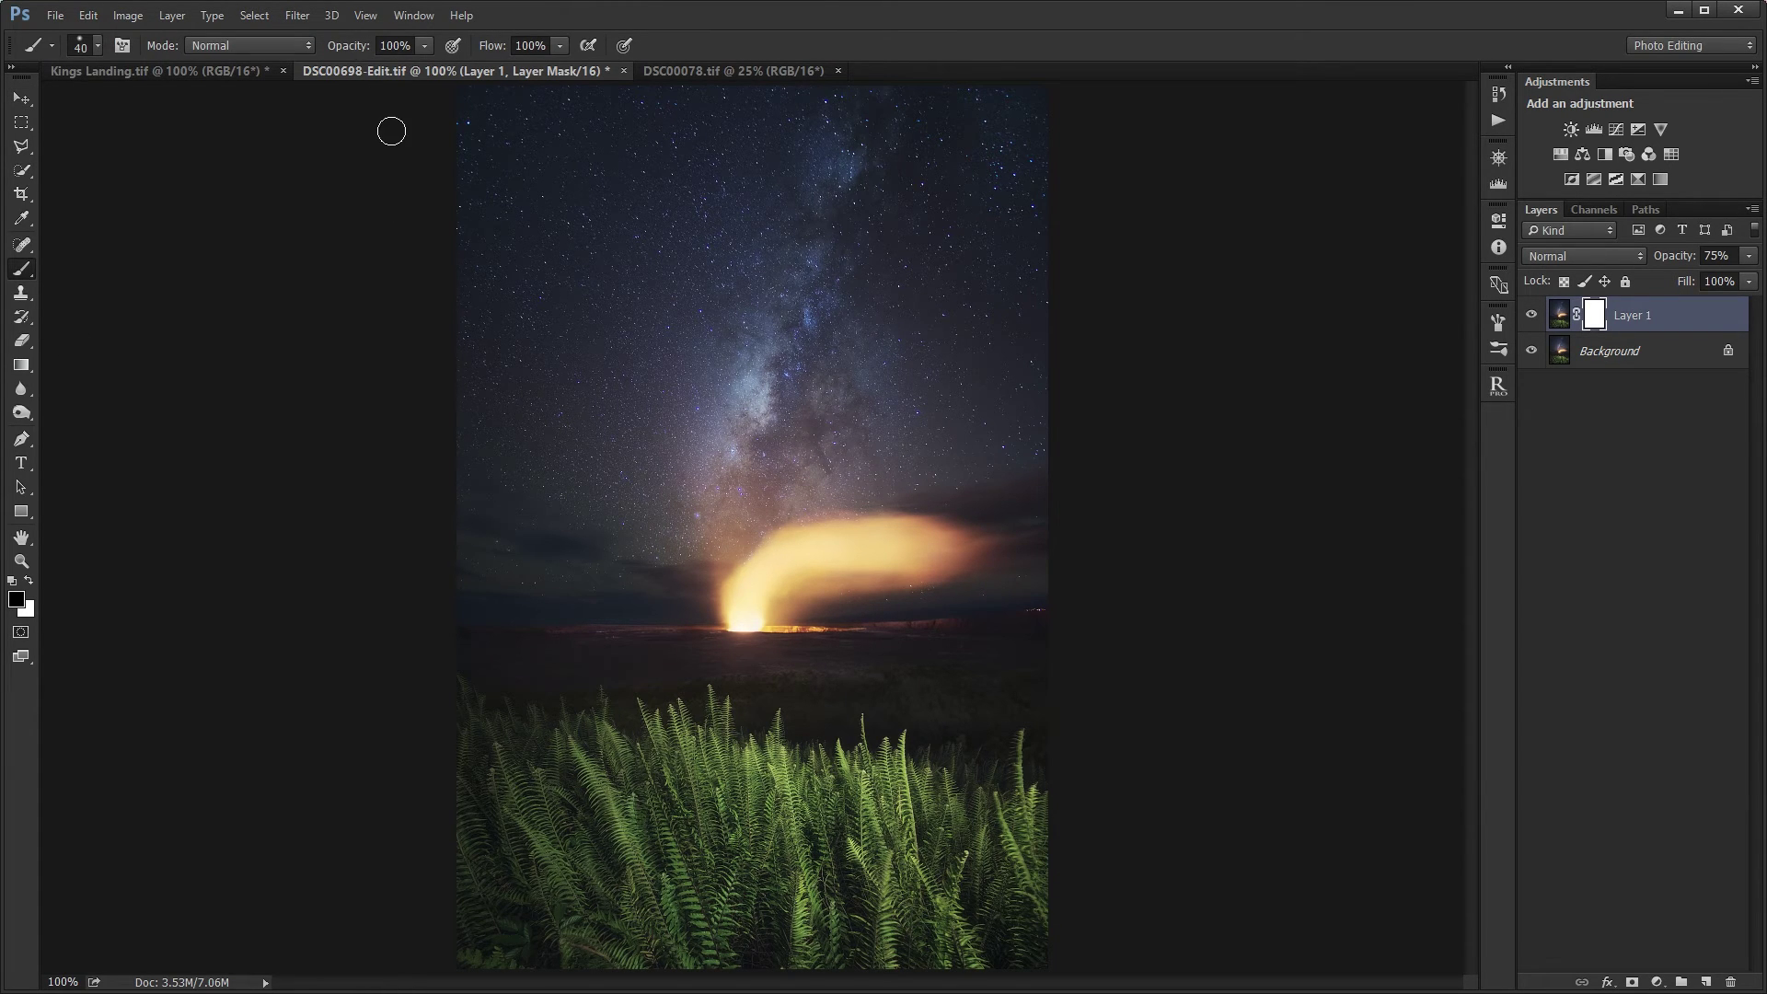
left_click(396, 45)
type("50")
key("Return")
key("bracketright")
key("bracketright")
key("bracketright")
key("bracketright")
key("bracketright")
key("bracketright")
key("bracketright")
key("bracketright")
key("bracketright")
key("bracketright")
key("bracketright")
key("bracketright")
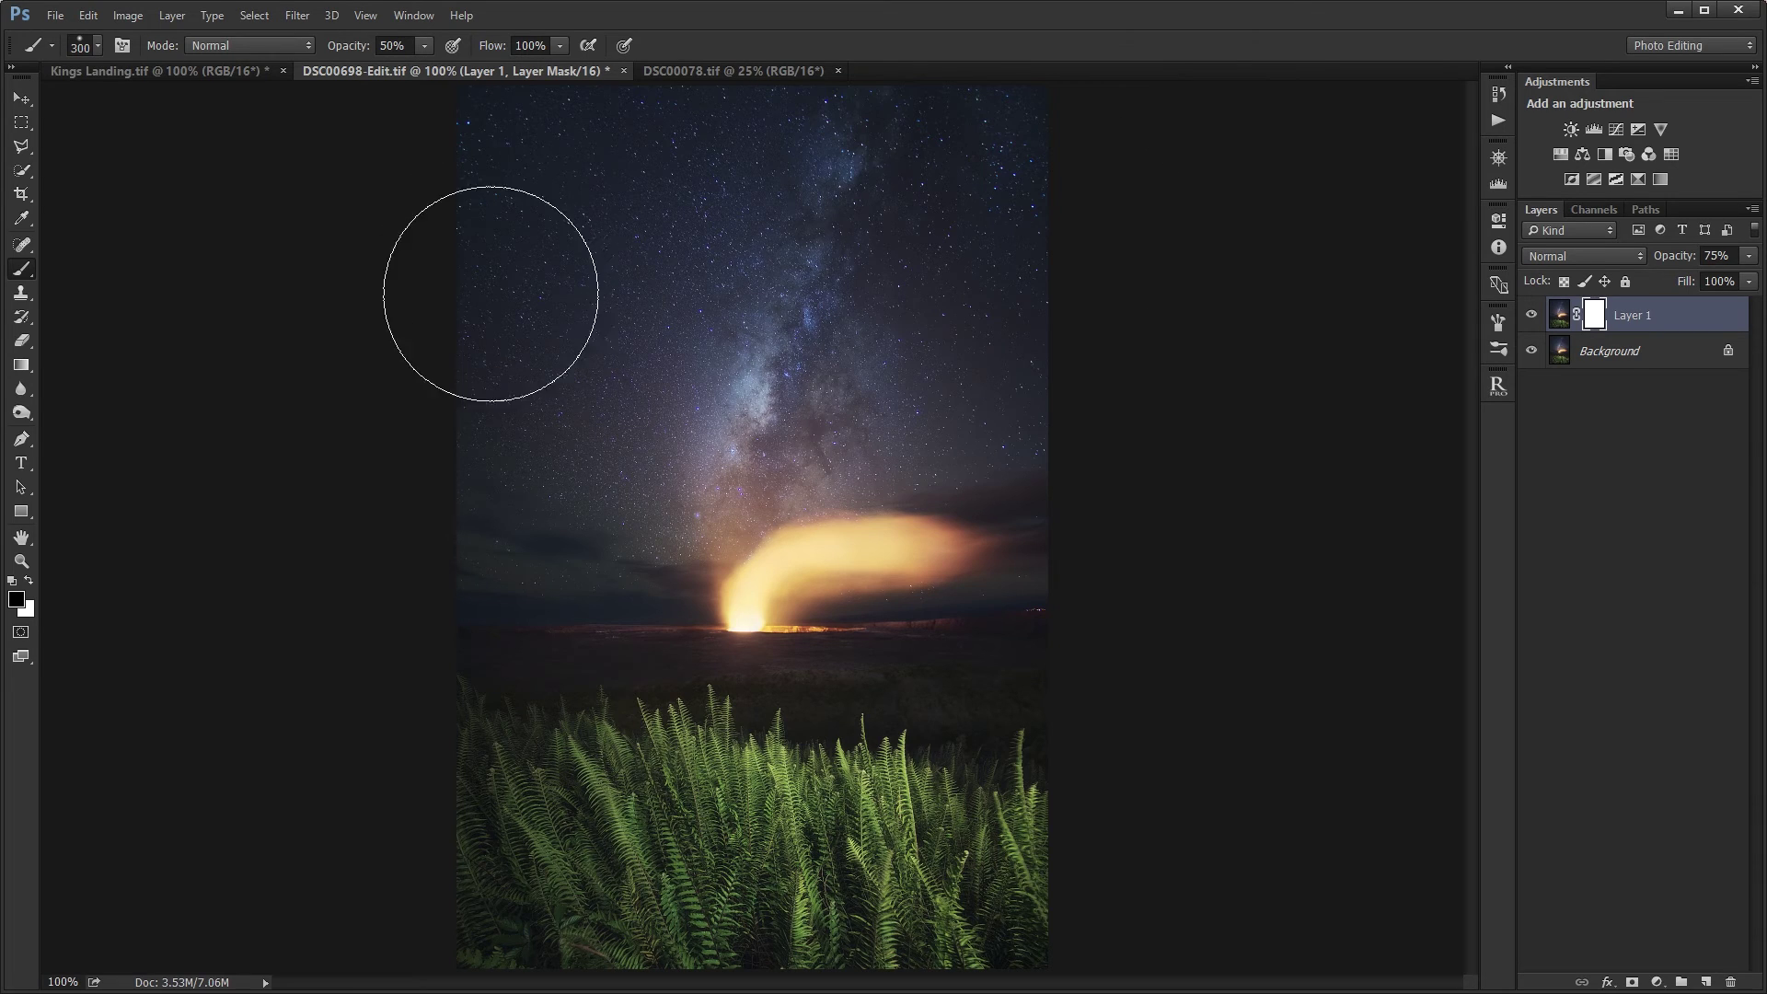
- Paint black over the upper sky on Layer 1's mask, then deselect all layers
left_click(1592, 319, "alt")
mouse_move(959, 185)
left_mouse_down()
mouse_move(1056, 399)
mouse_move(1012, 135)
mouse_move(528, 225)
mouse_move(475, 287)
mouse_move(454, 140)
mouse_move(414, 419)
left_mouse_up()
left_click(1595, 318, "alt")
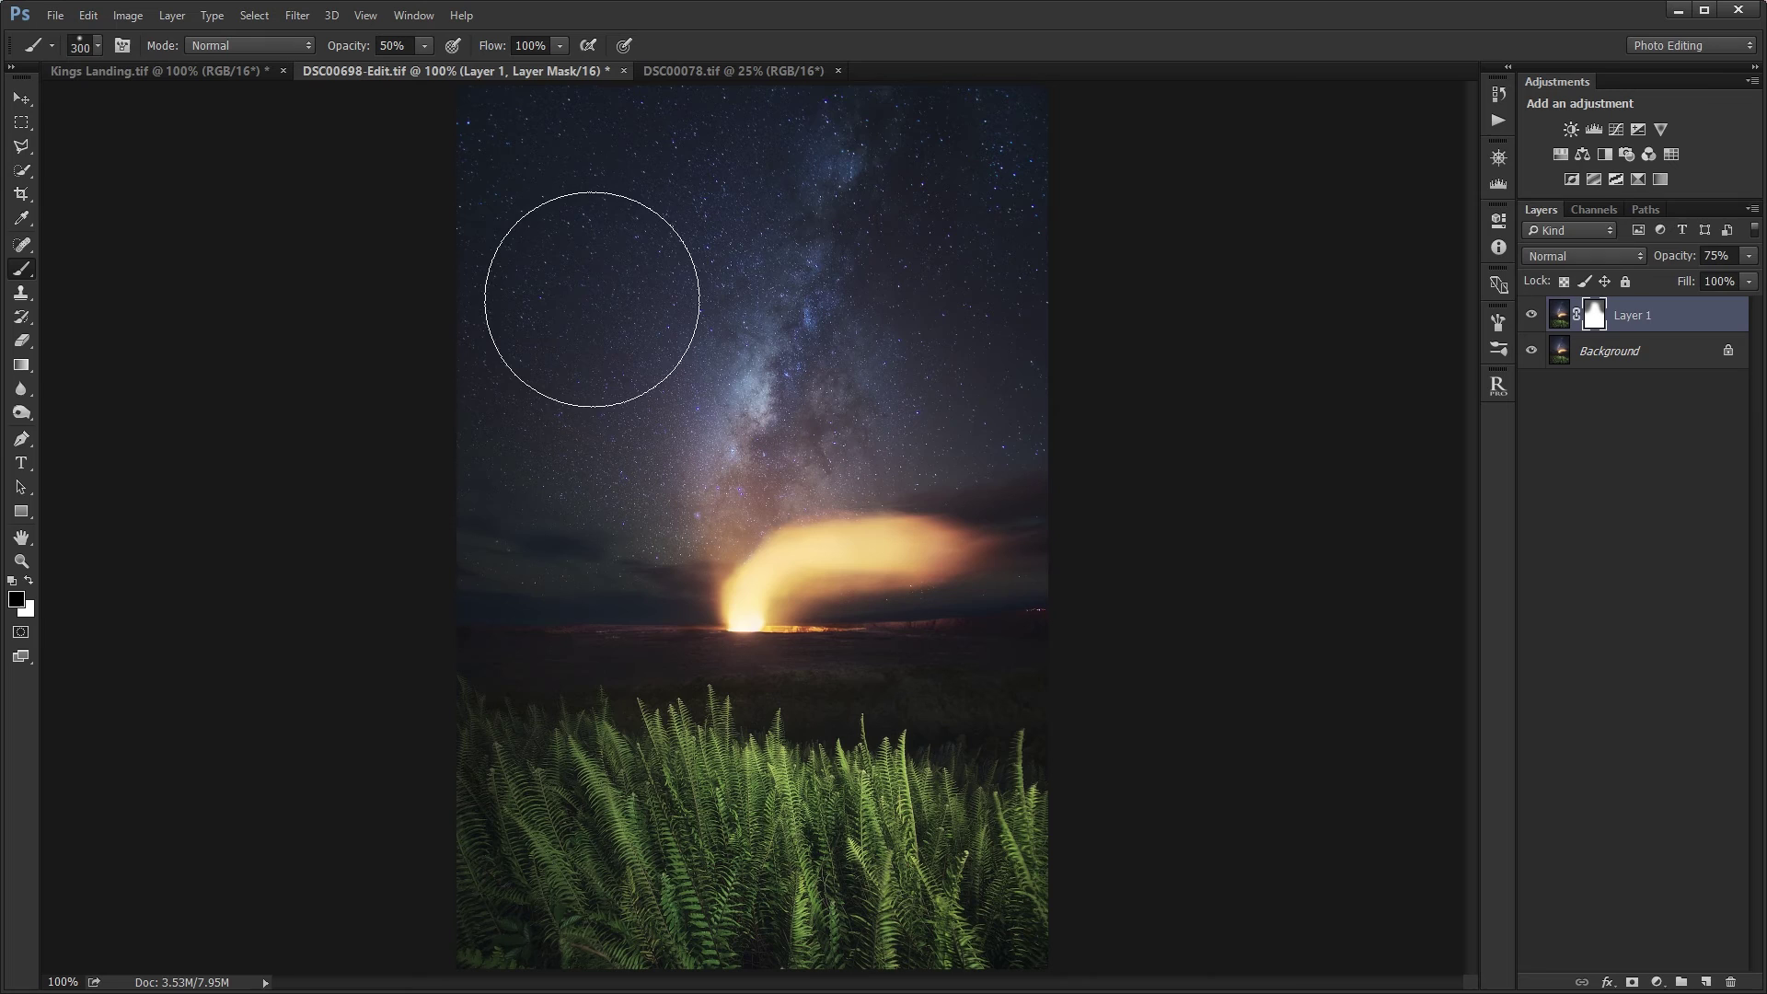
left_click(1604, 494)
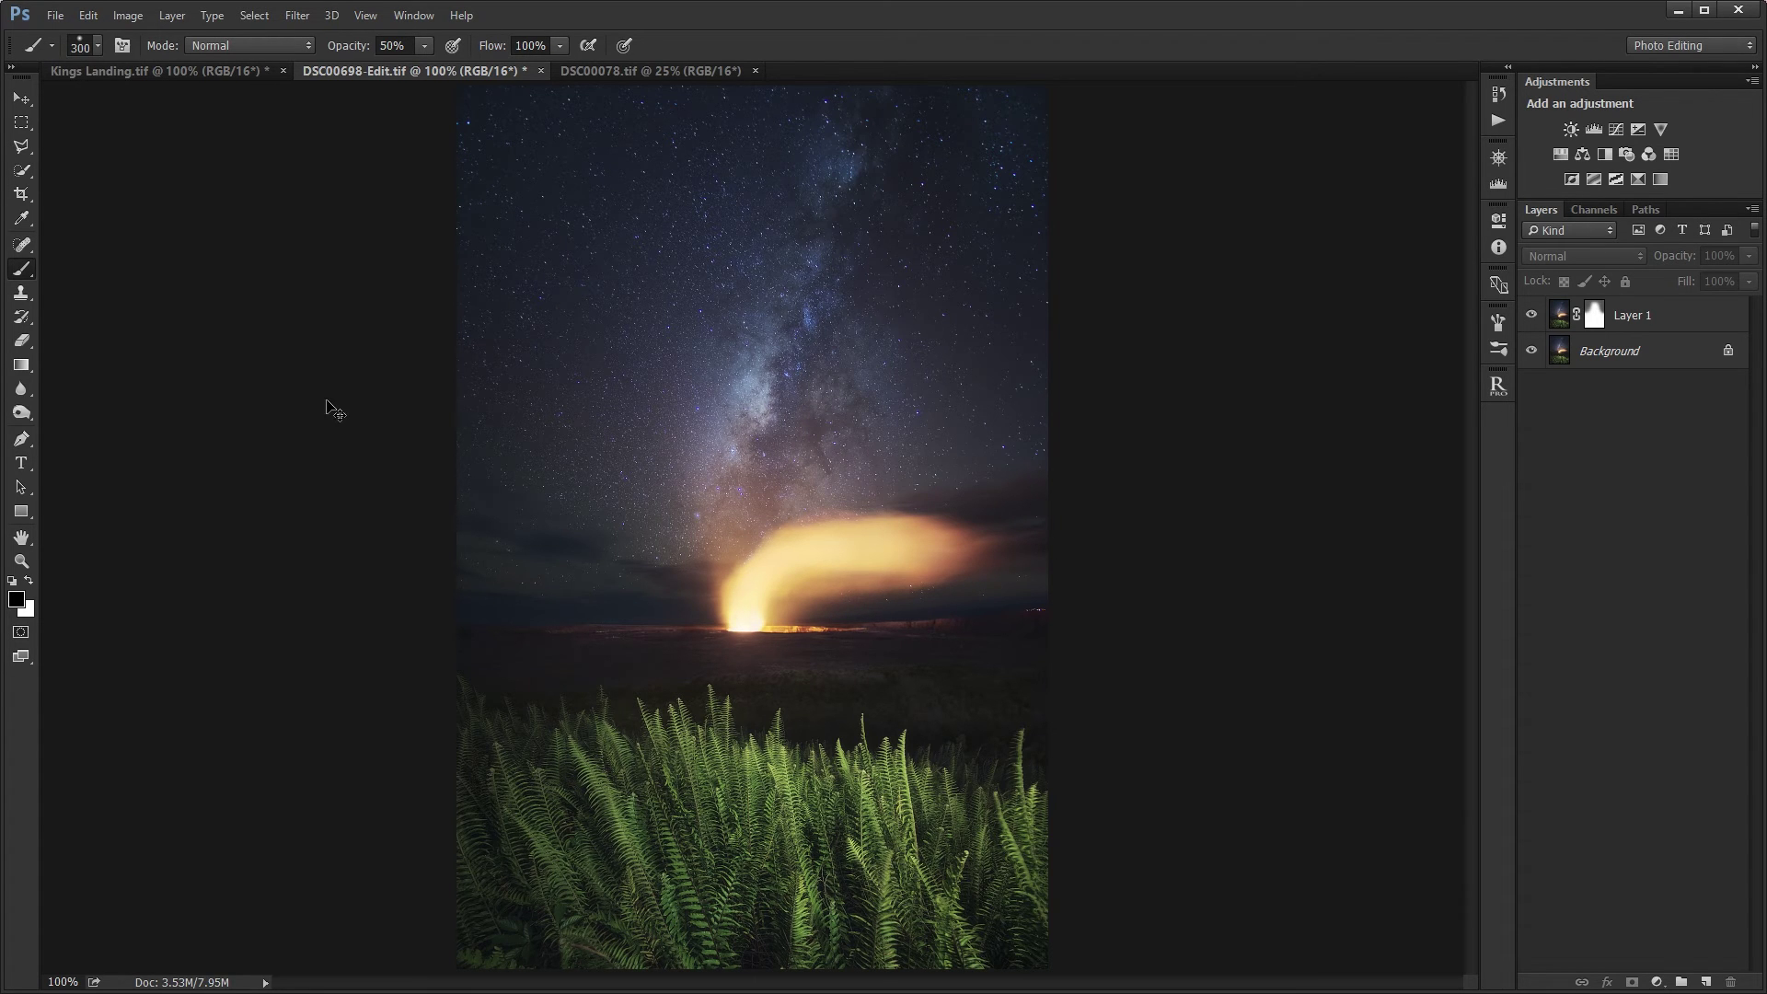
- Review the Save for Web preview across sky and ferns, cancel, and switch to DSC00078.tif
key("ctrl+alt+shift+s")
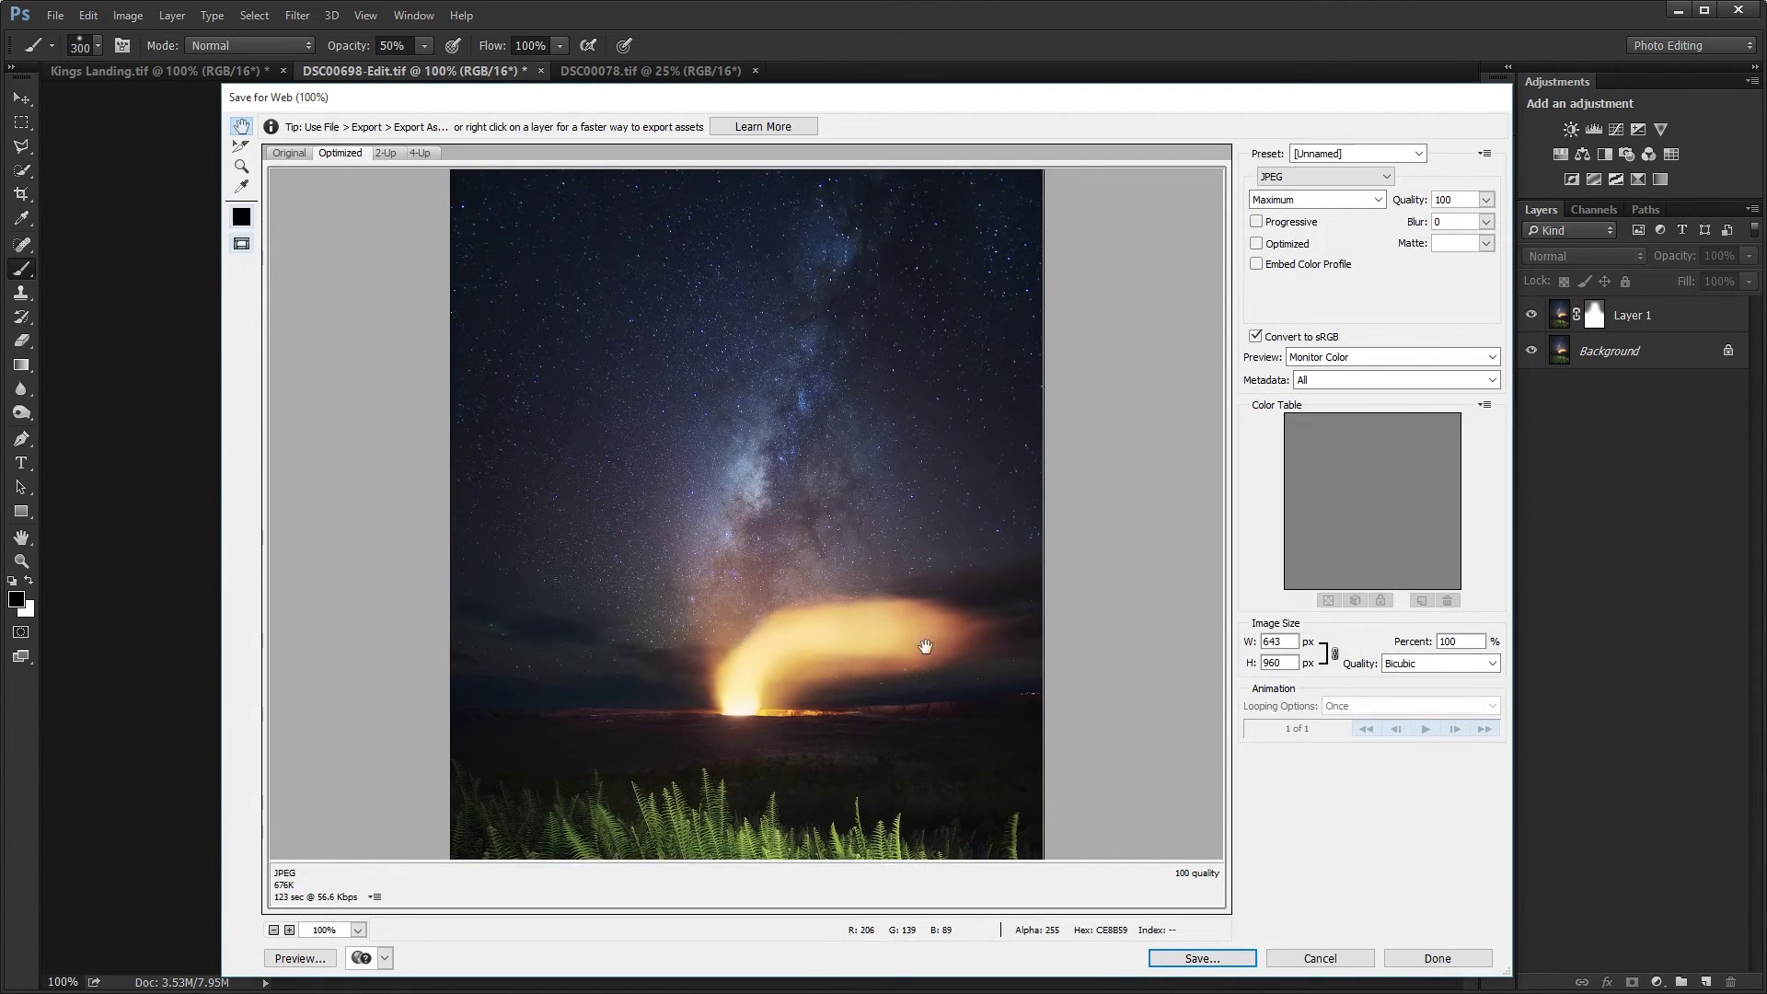
left_click_drag(919, 643, 868, 690)
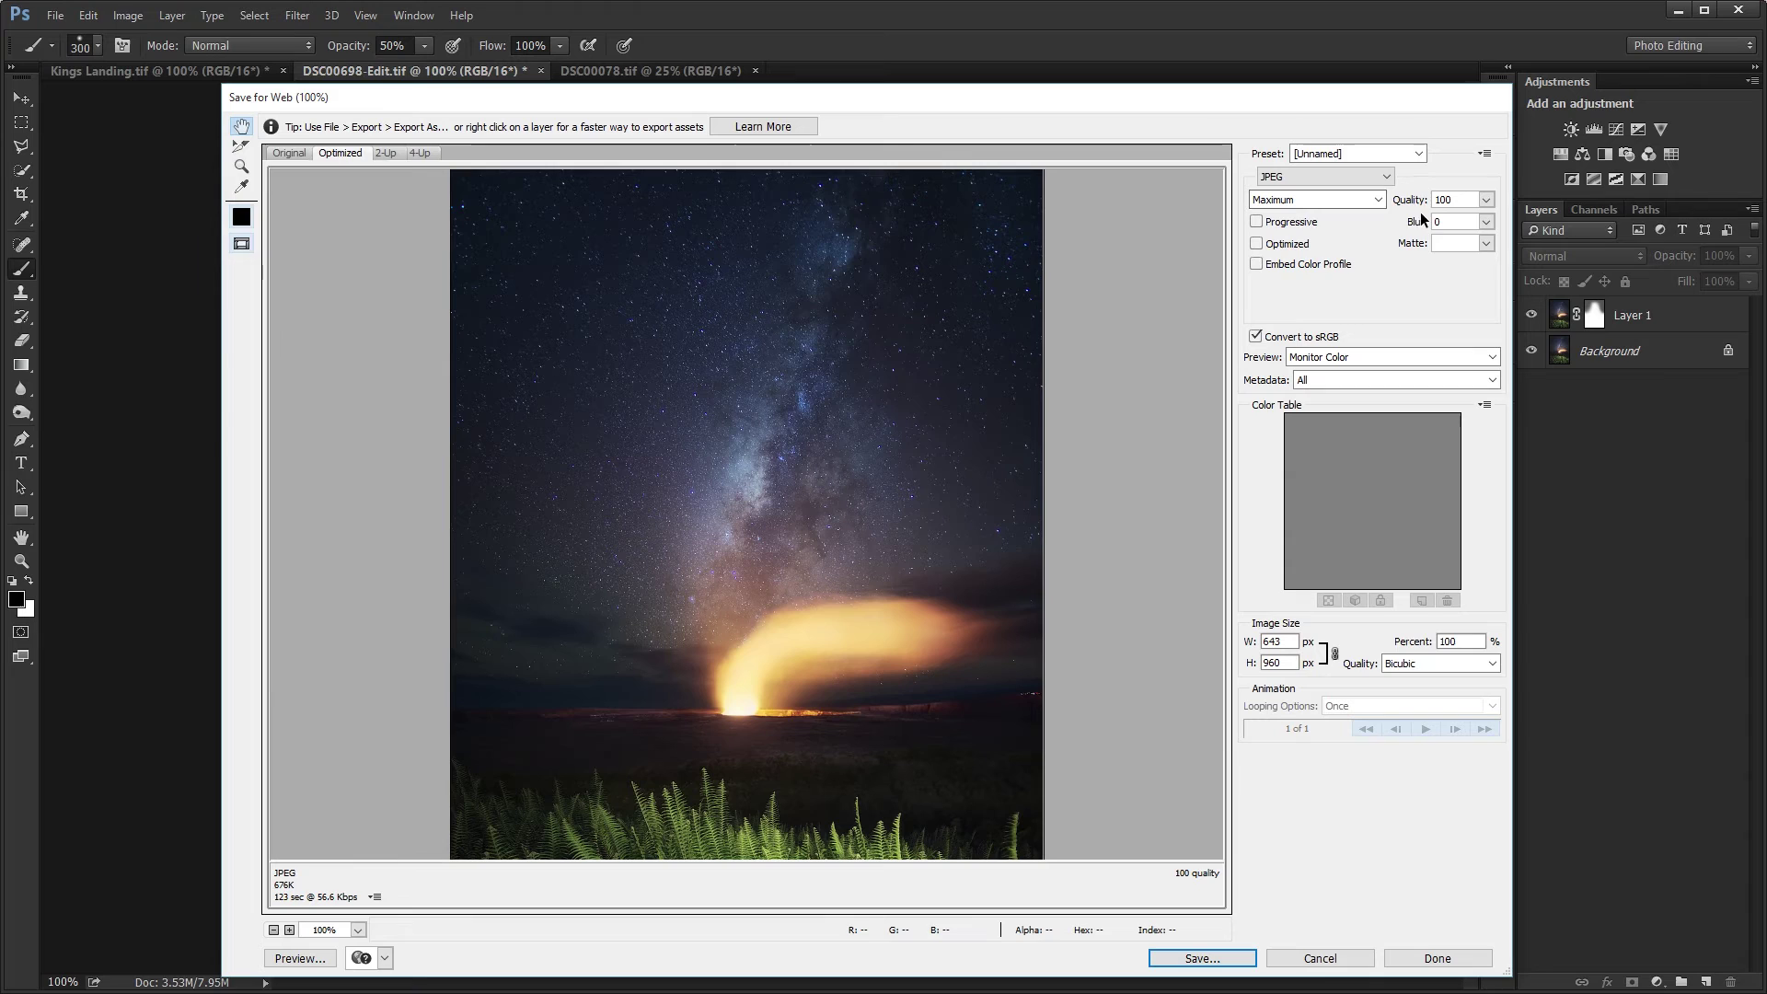
left_click_drag(576, 730, 642, 575)
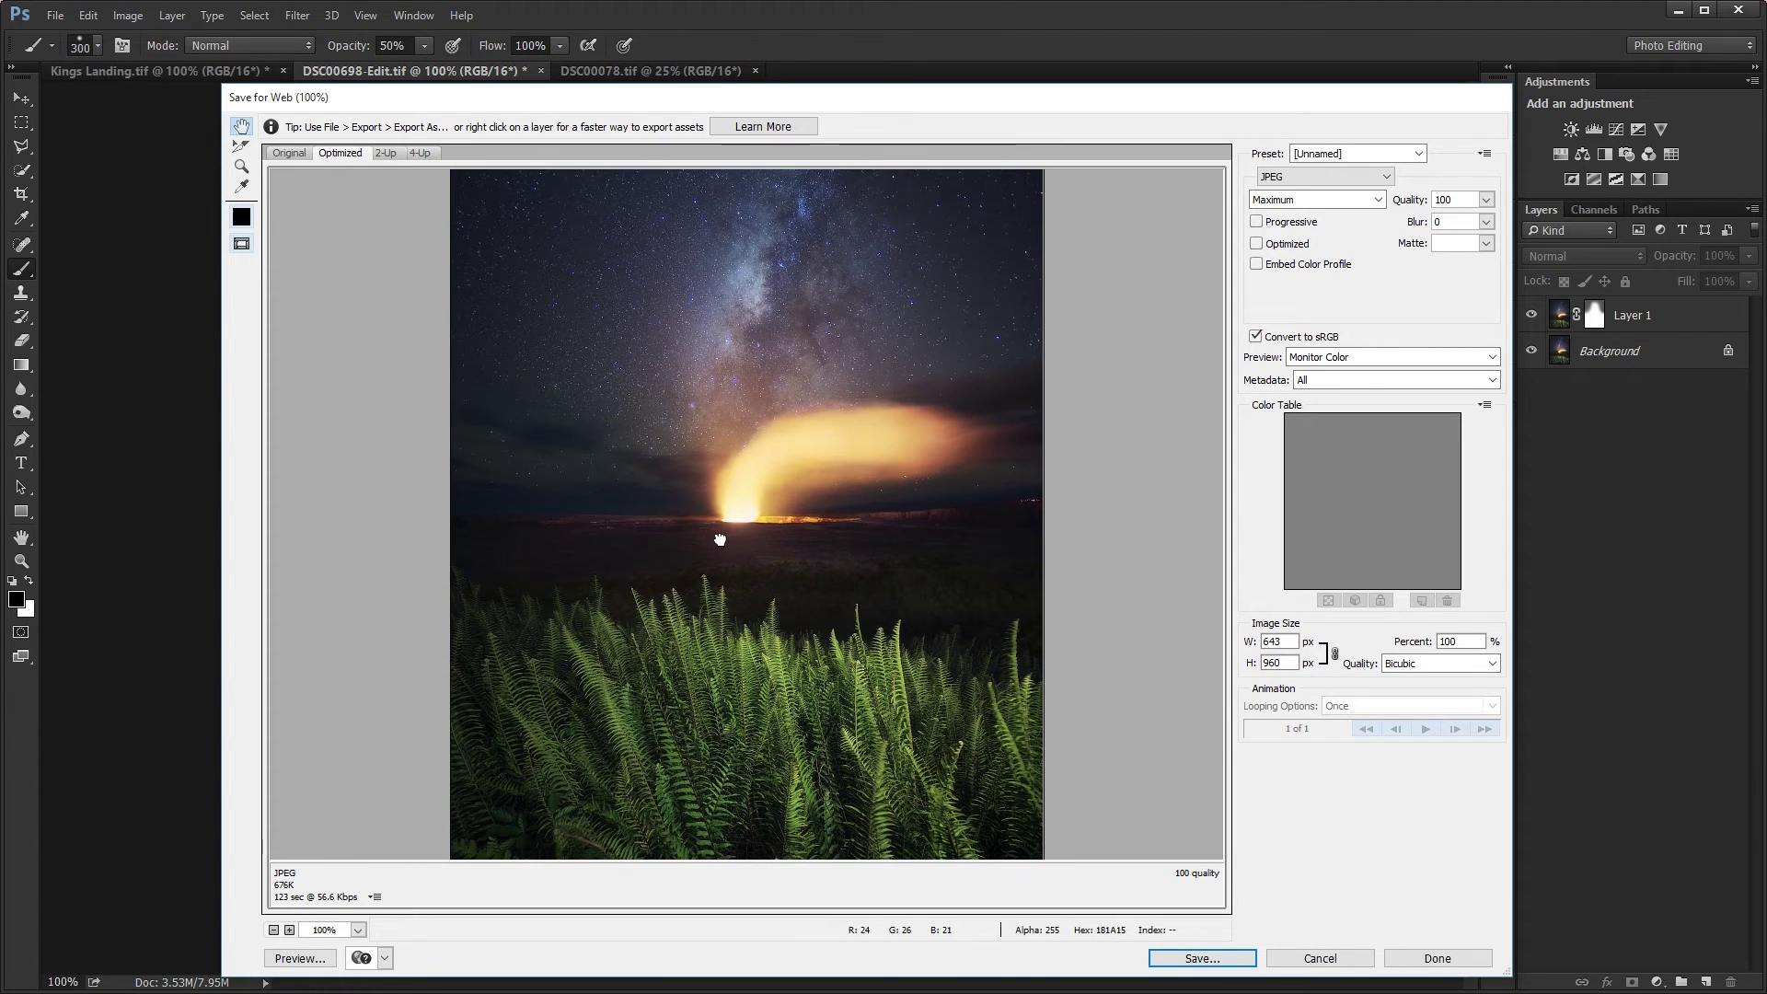
left_click_drag(788, 414, 781, 670)
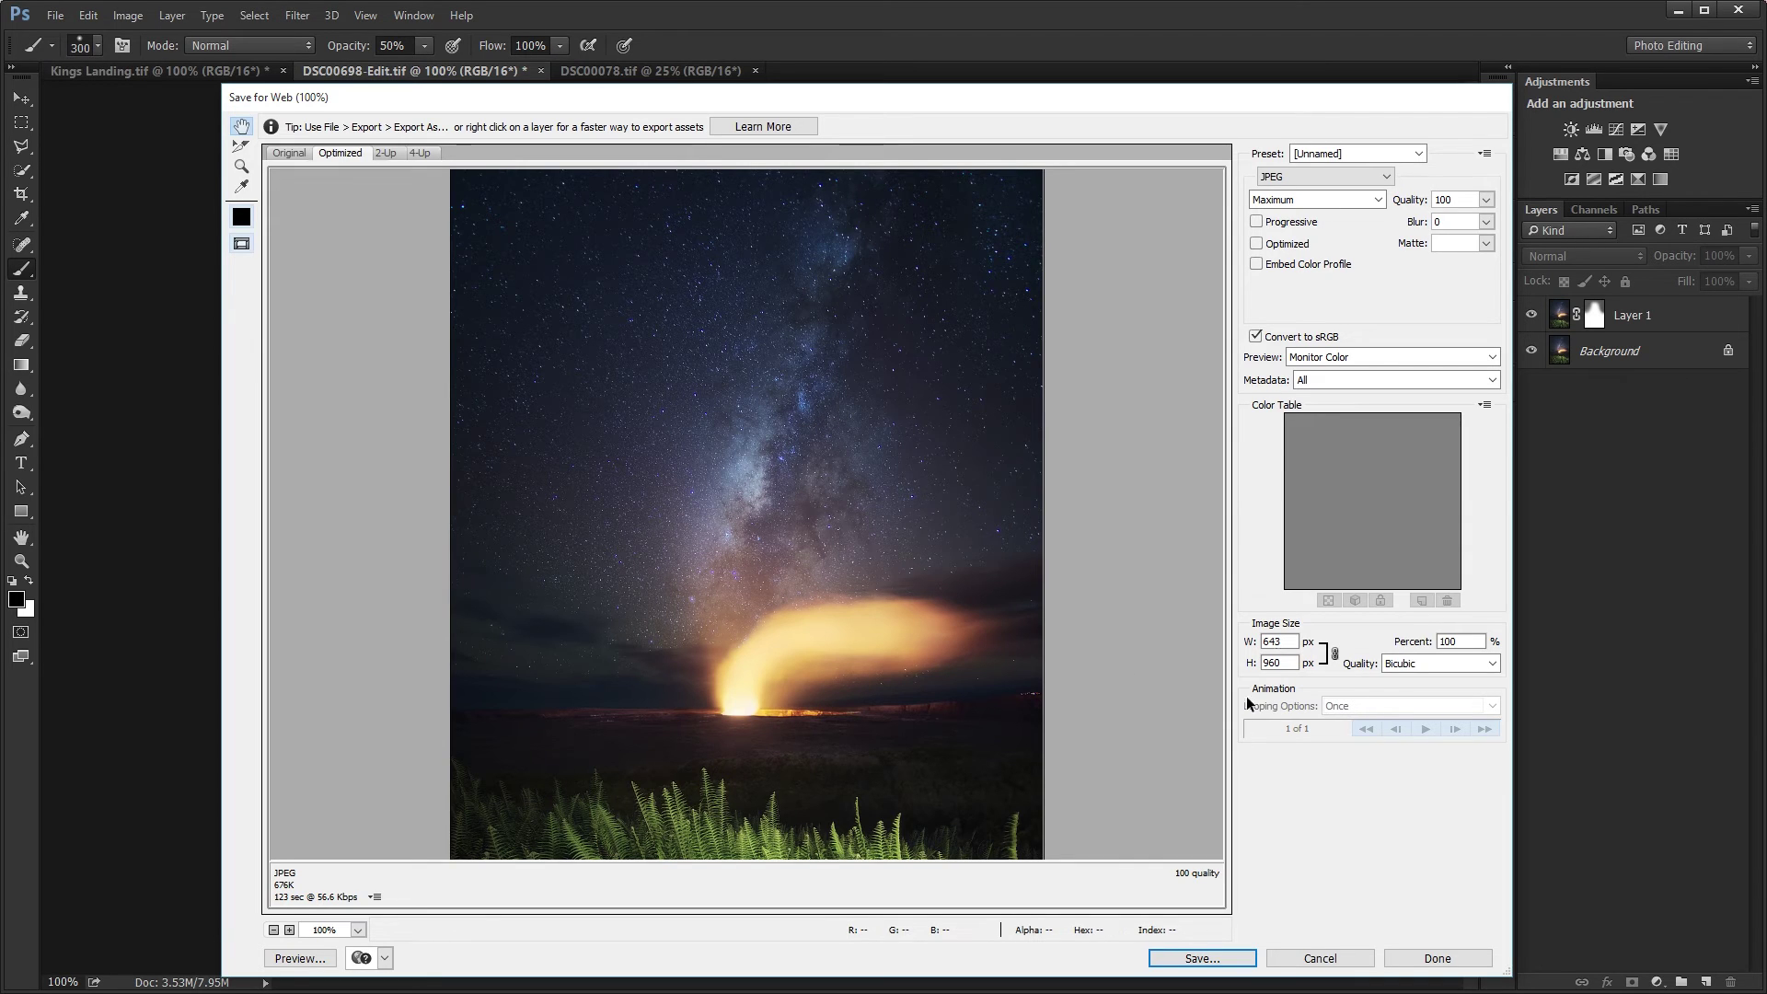
left_click_drag(768, 583, 800, 364)
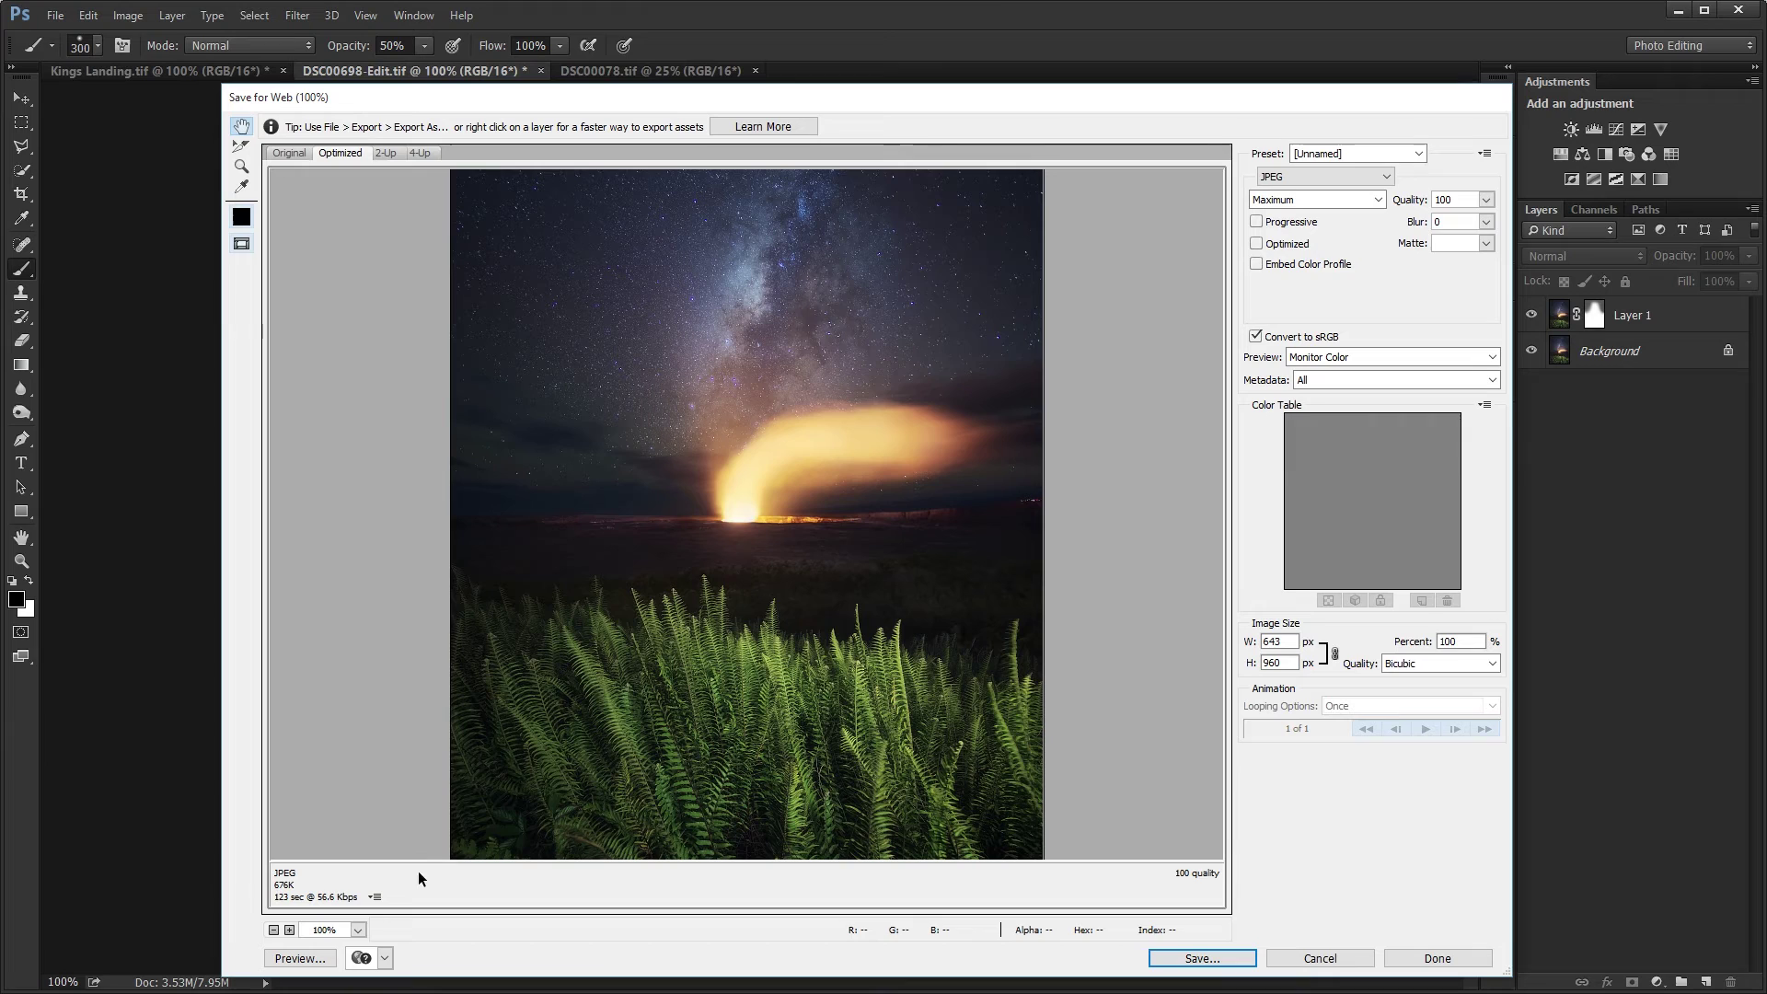
left_click_drag(861, 378, 843, 631)
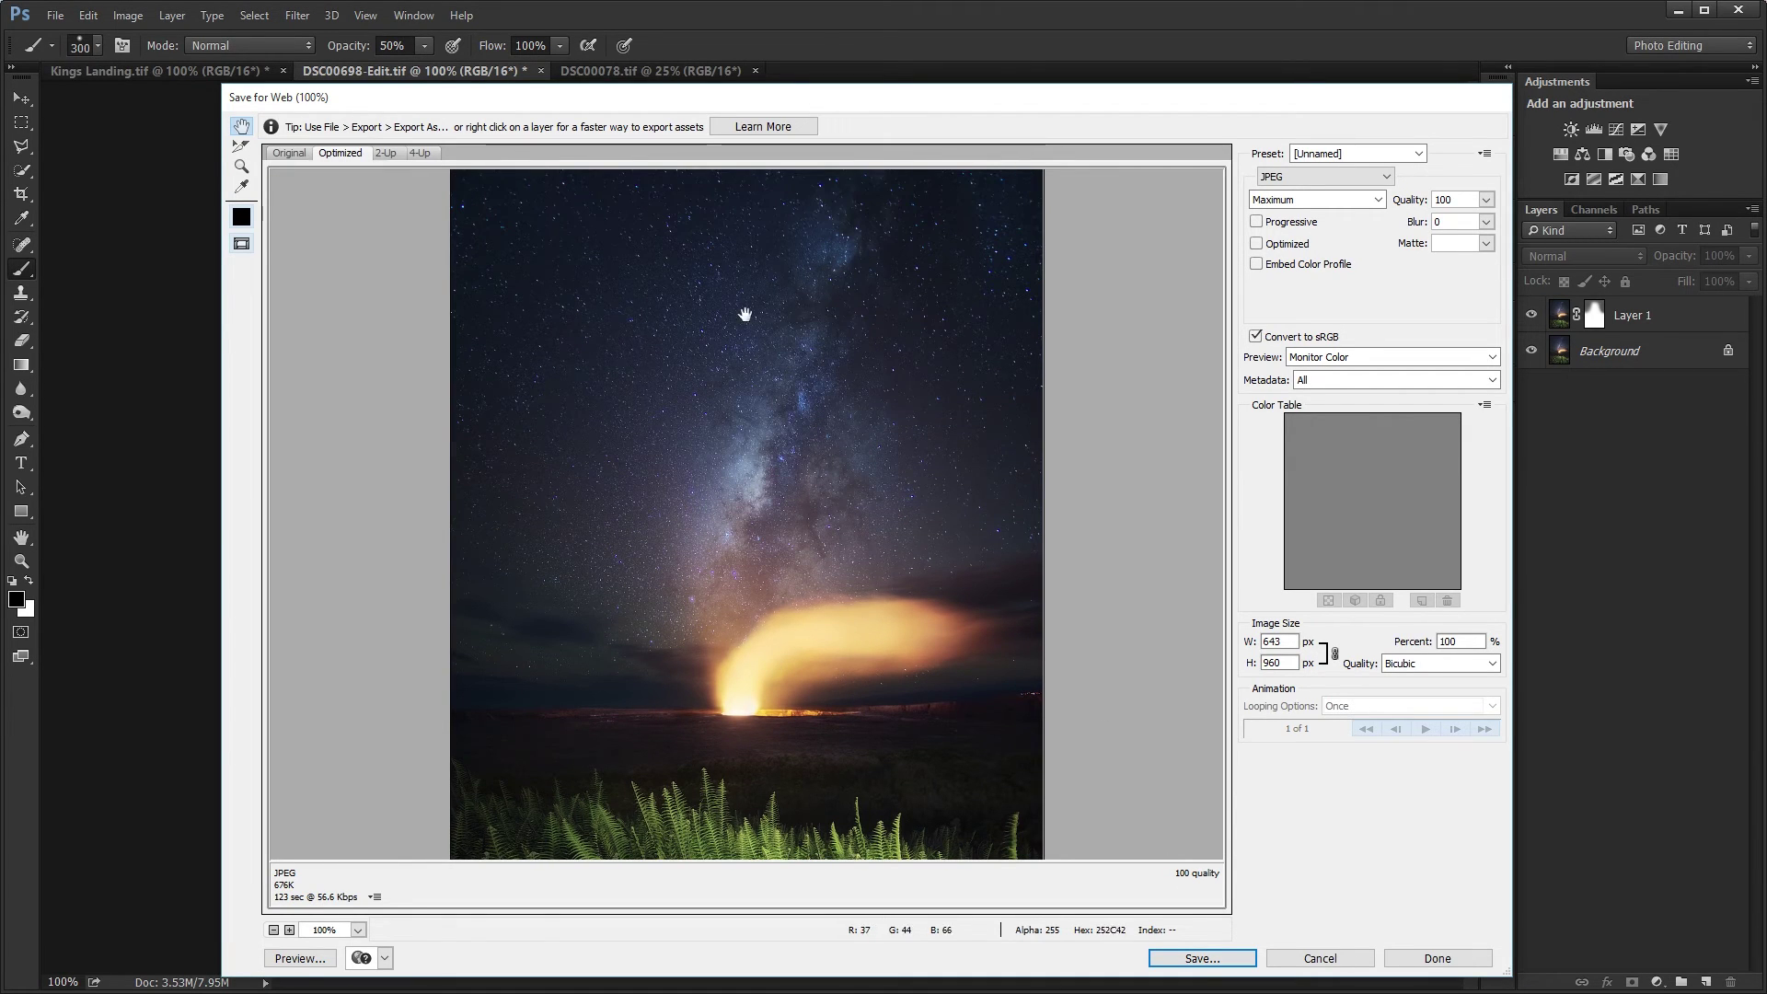
left_click_drag(586, 606, 742, 268)
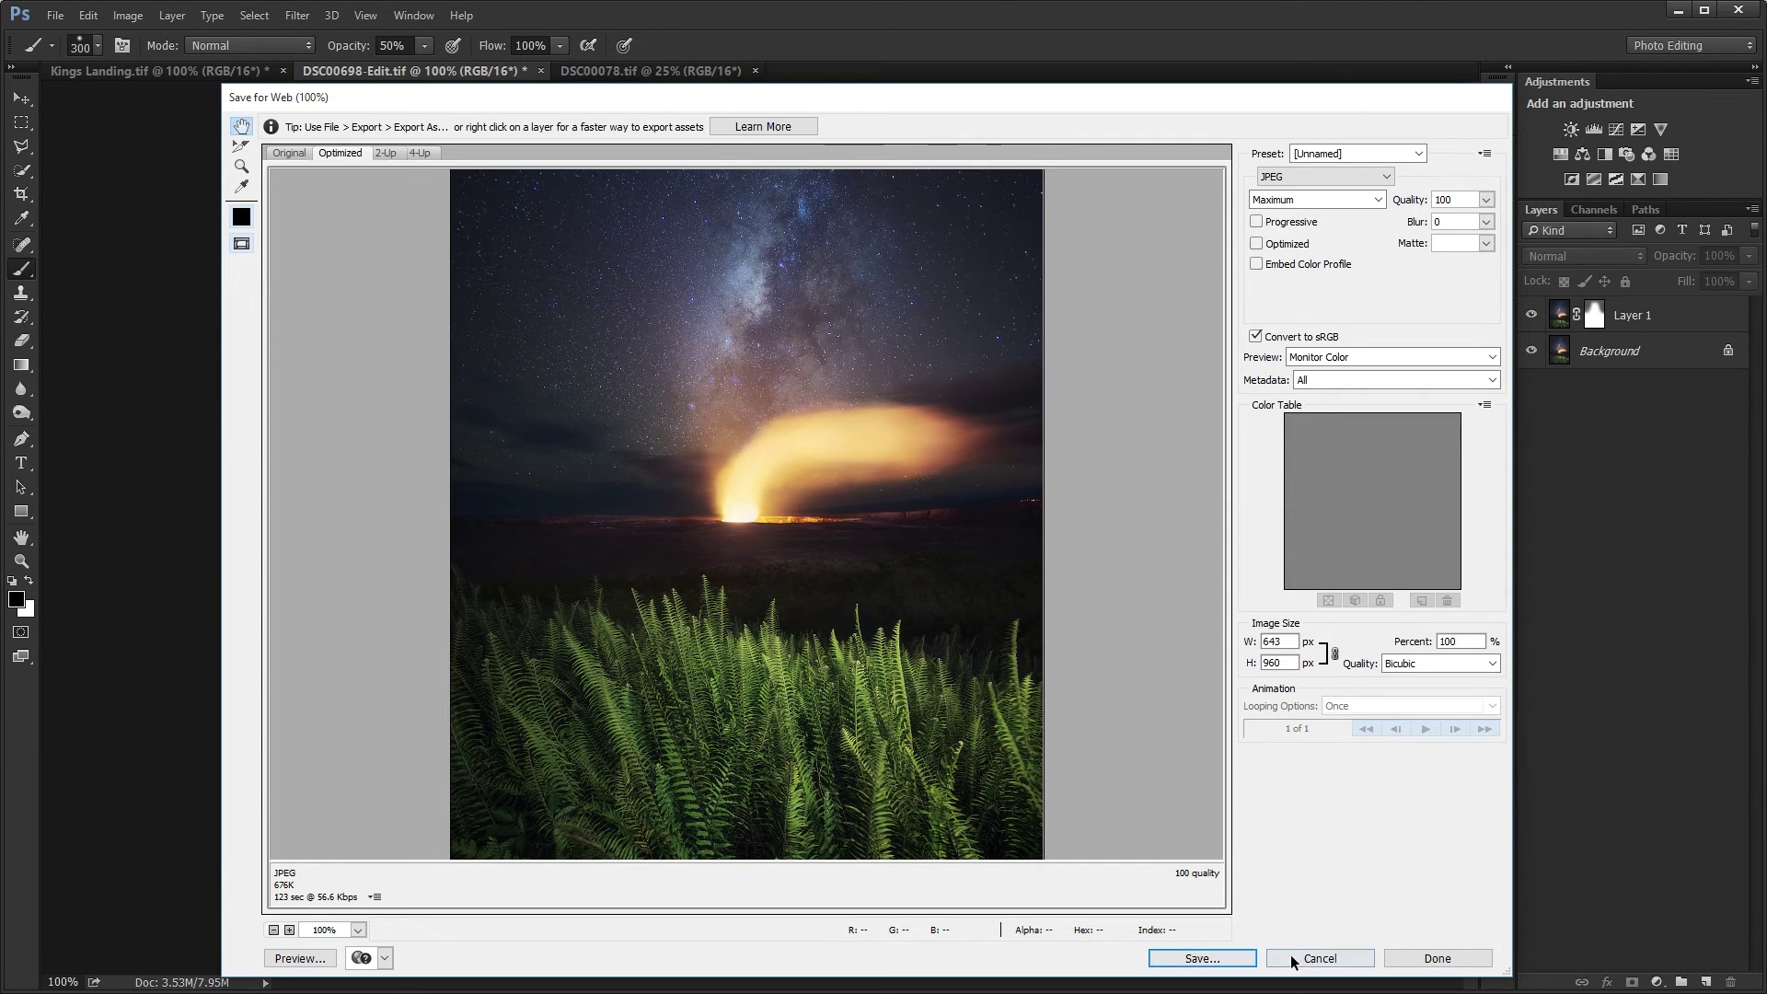
left_click(1319, 958)
left_click(621, 72)
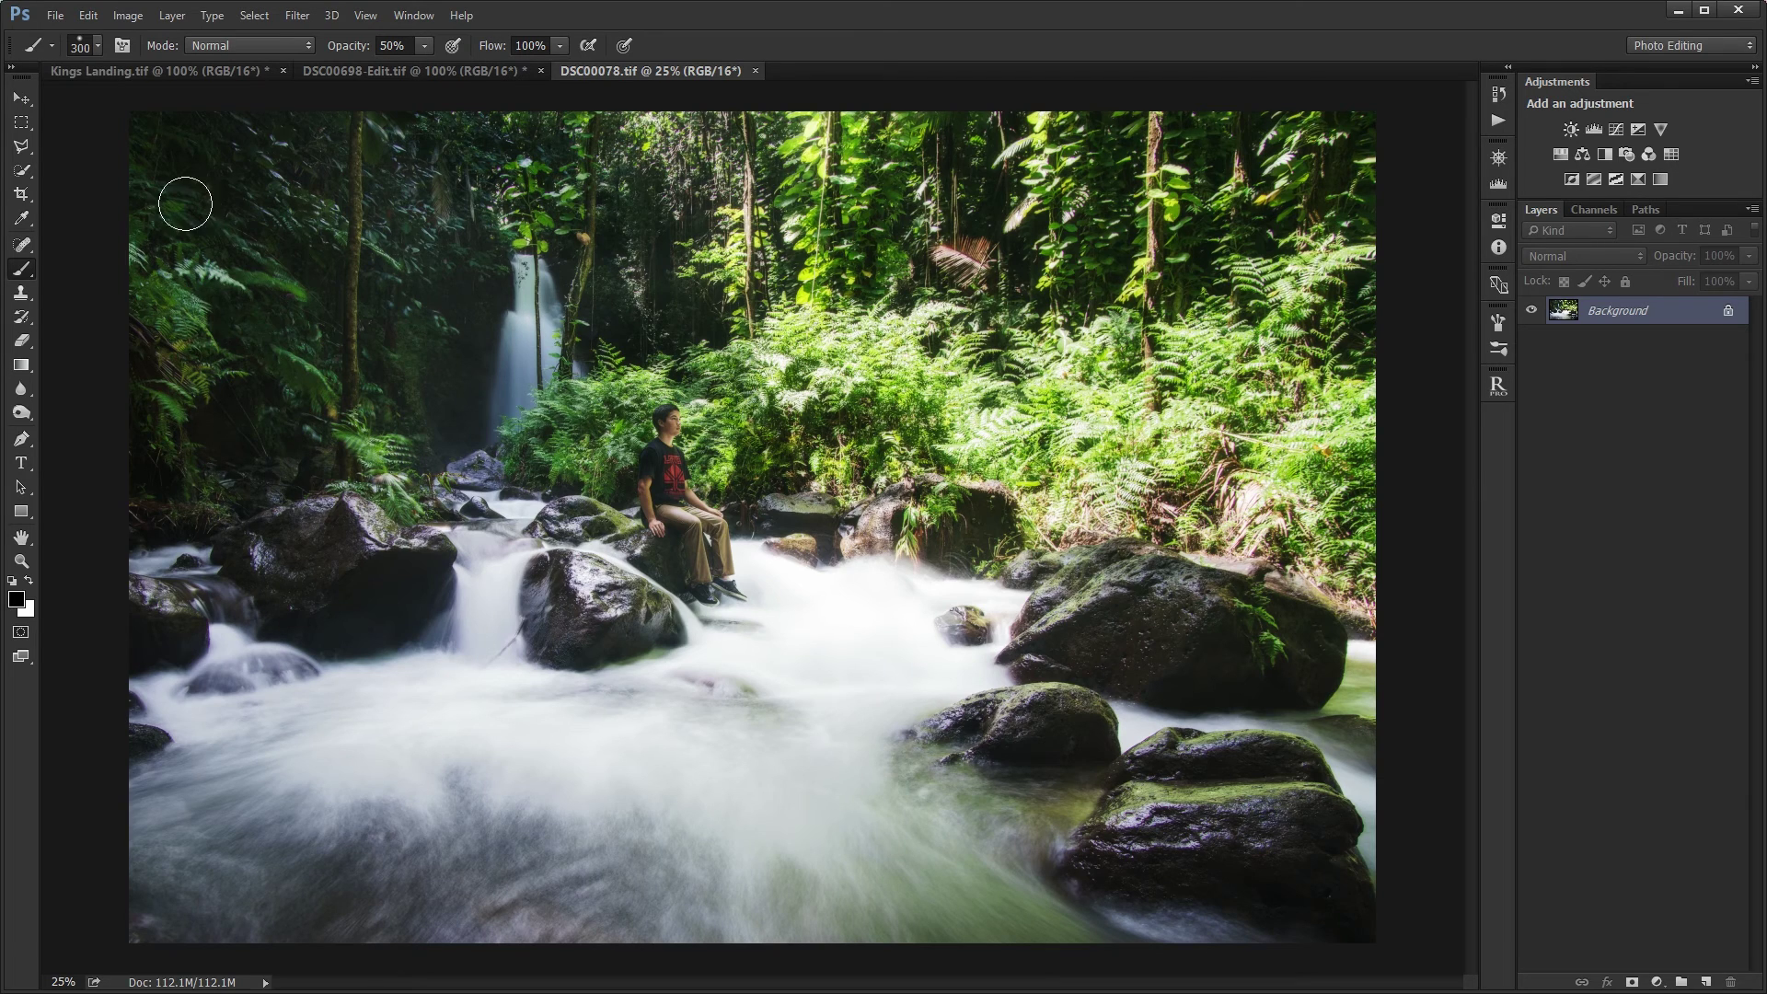
- View the waterfall photo at 100% and toggle sharpened Layer 1 to compare with the original
left_click(1493, 114)
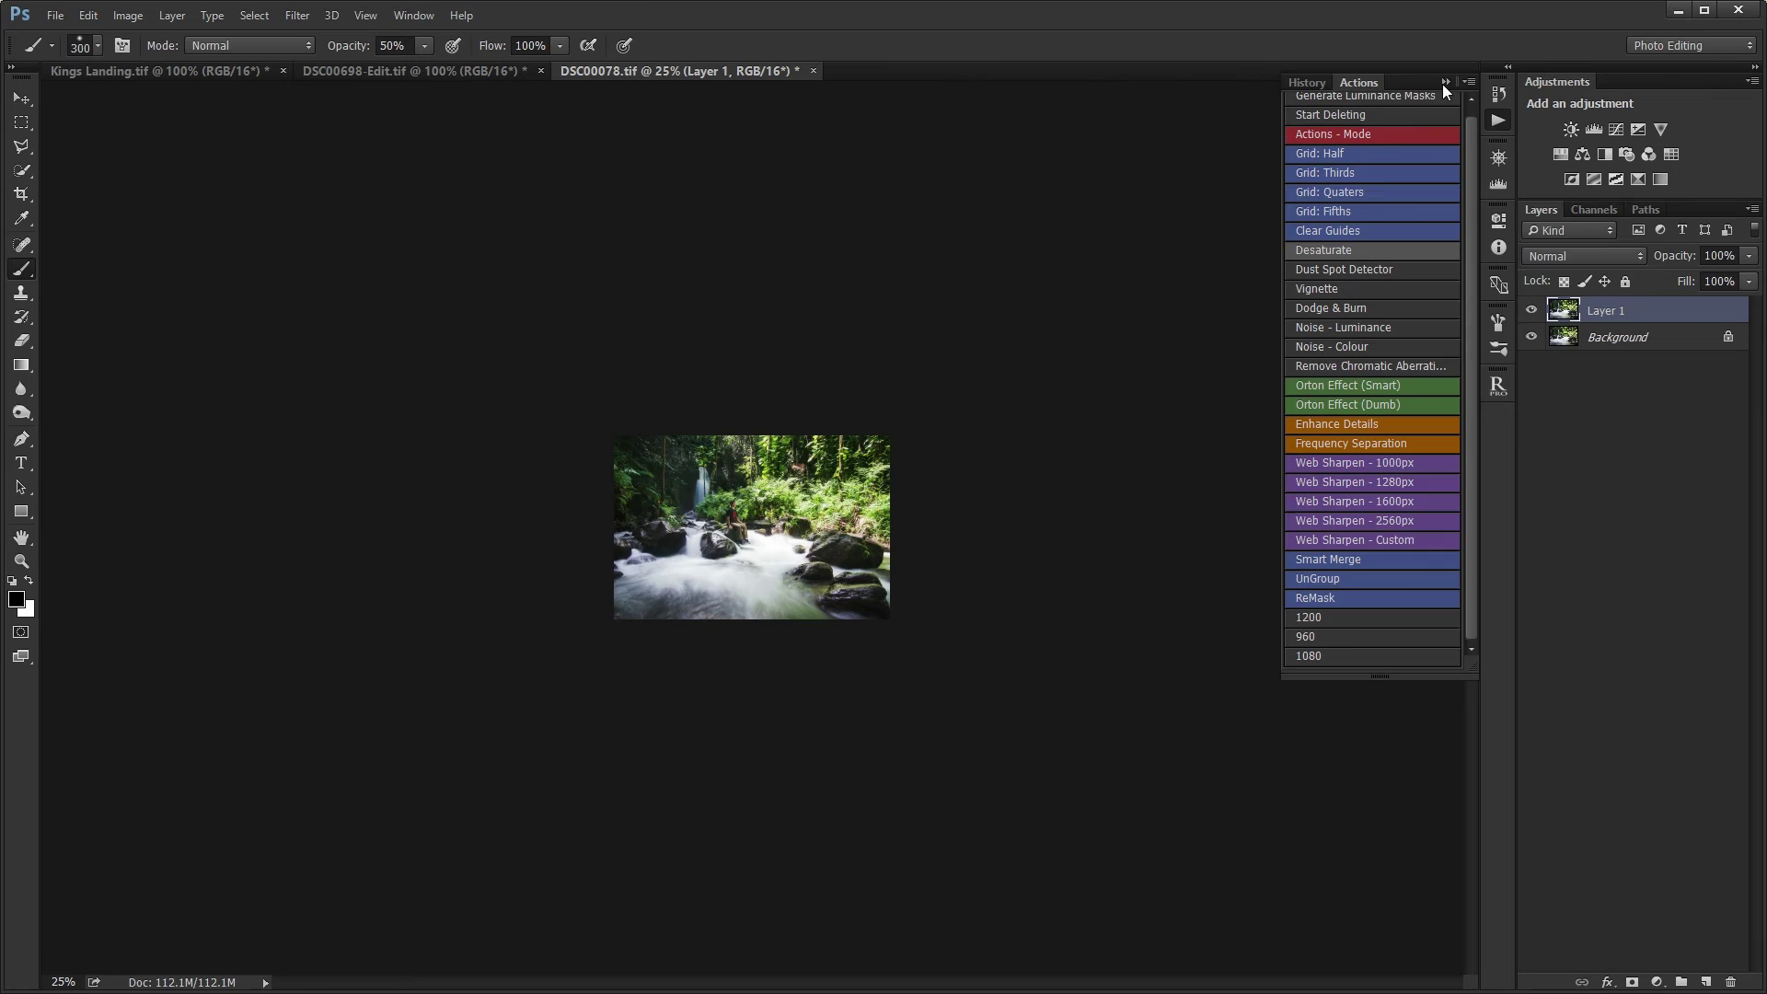
key("ctrl+1")
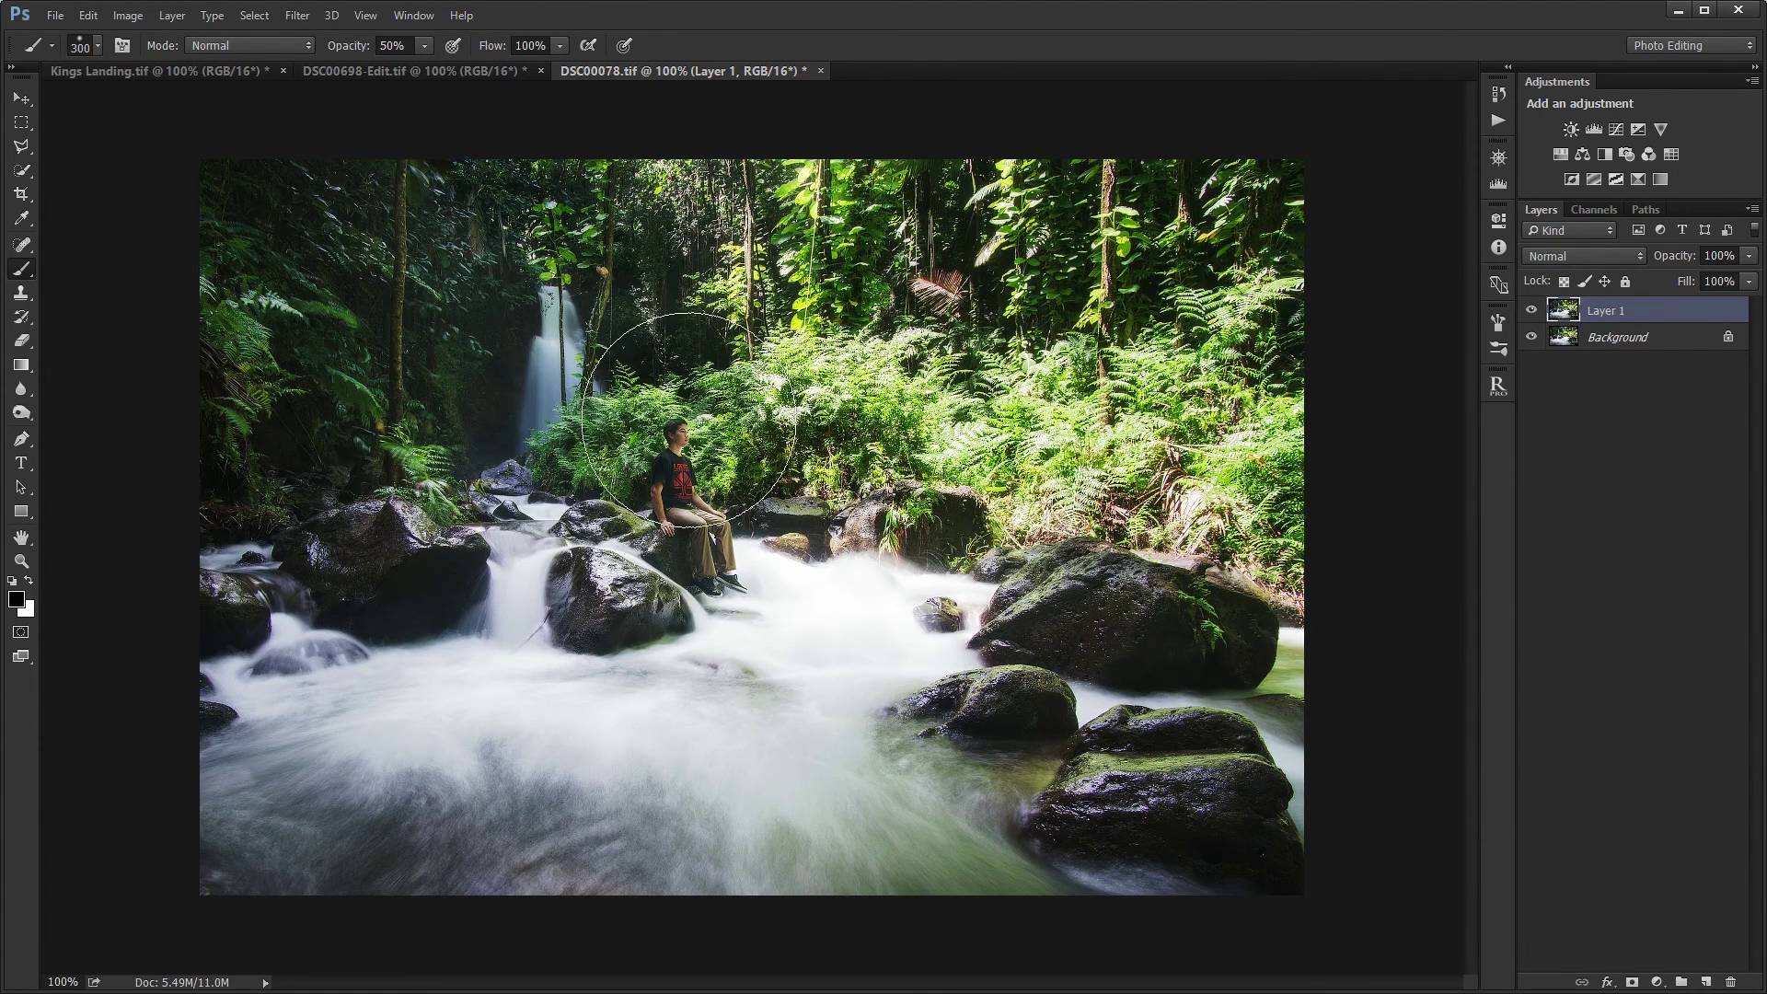
left_click(1532, 312)
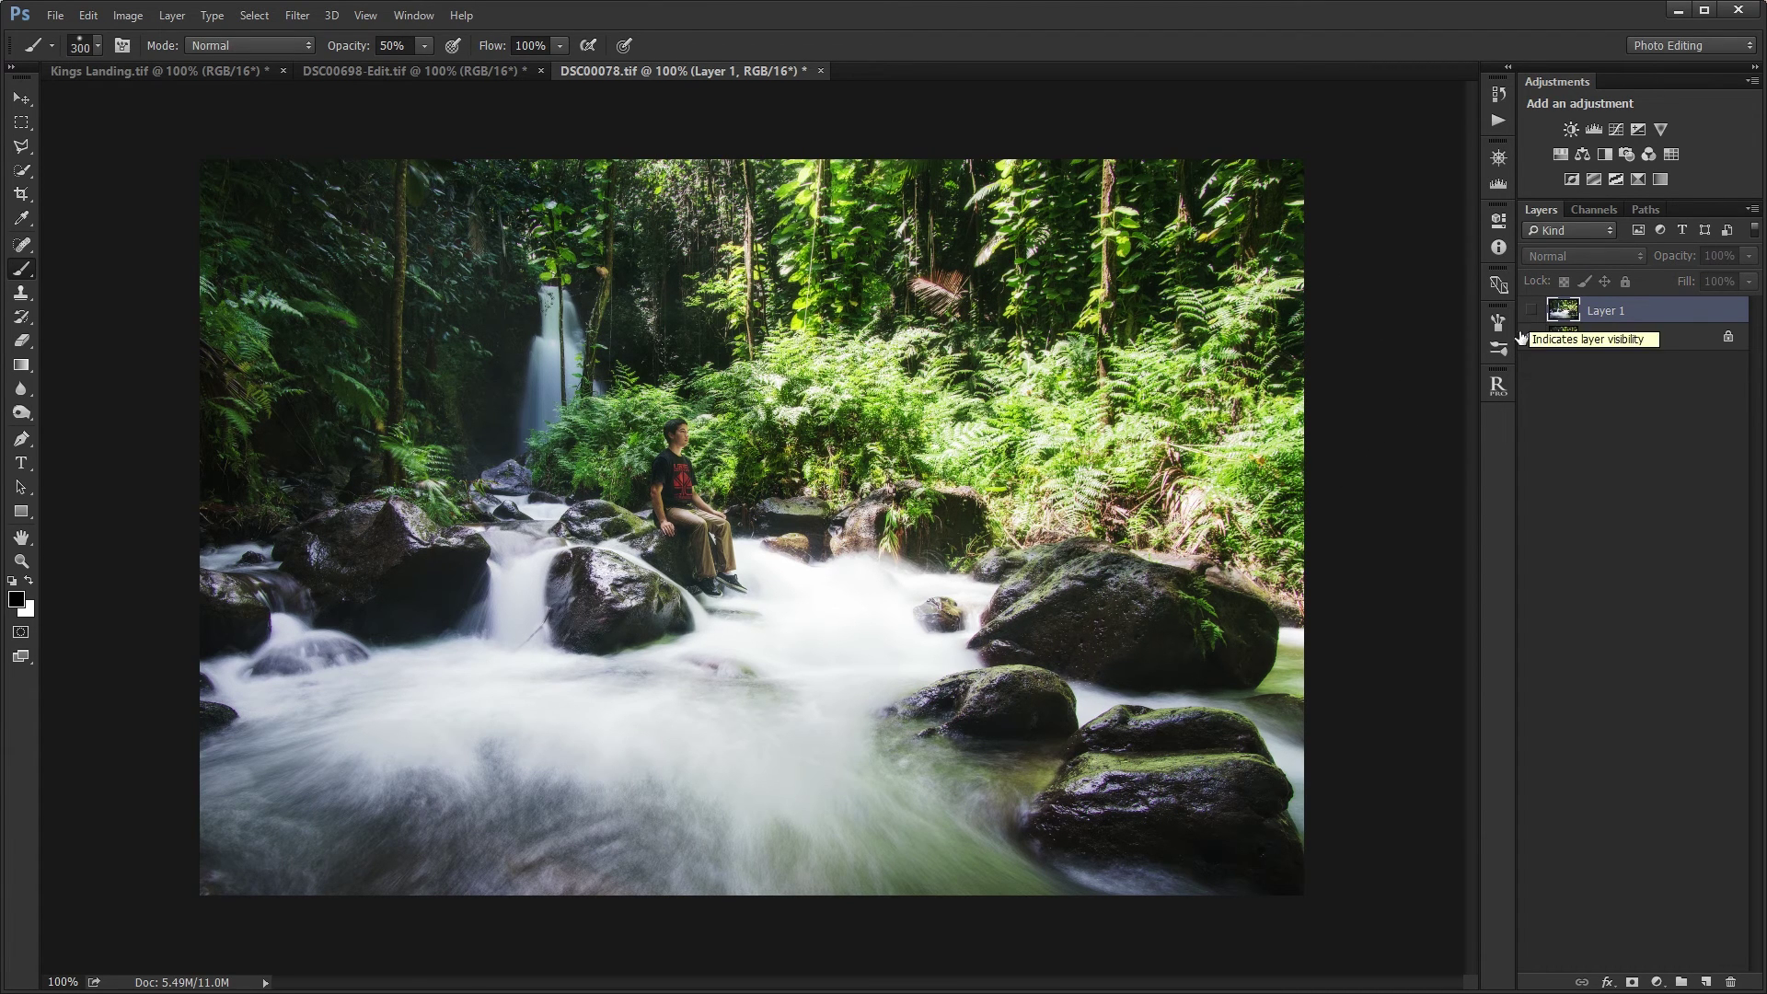
left_click(1618, 341)
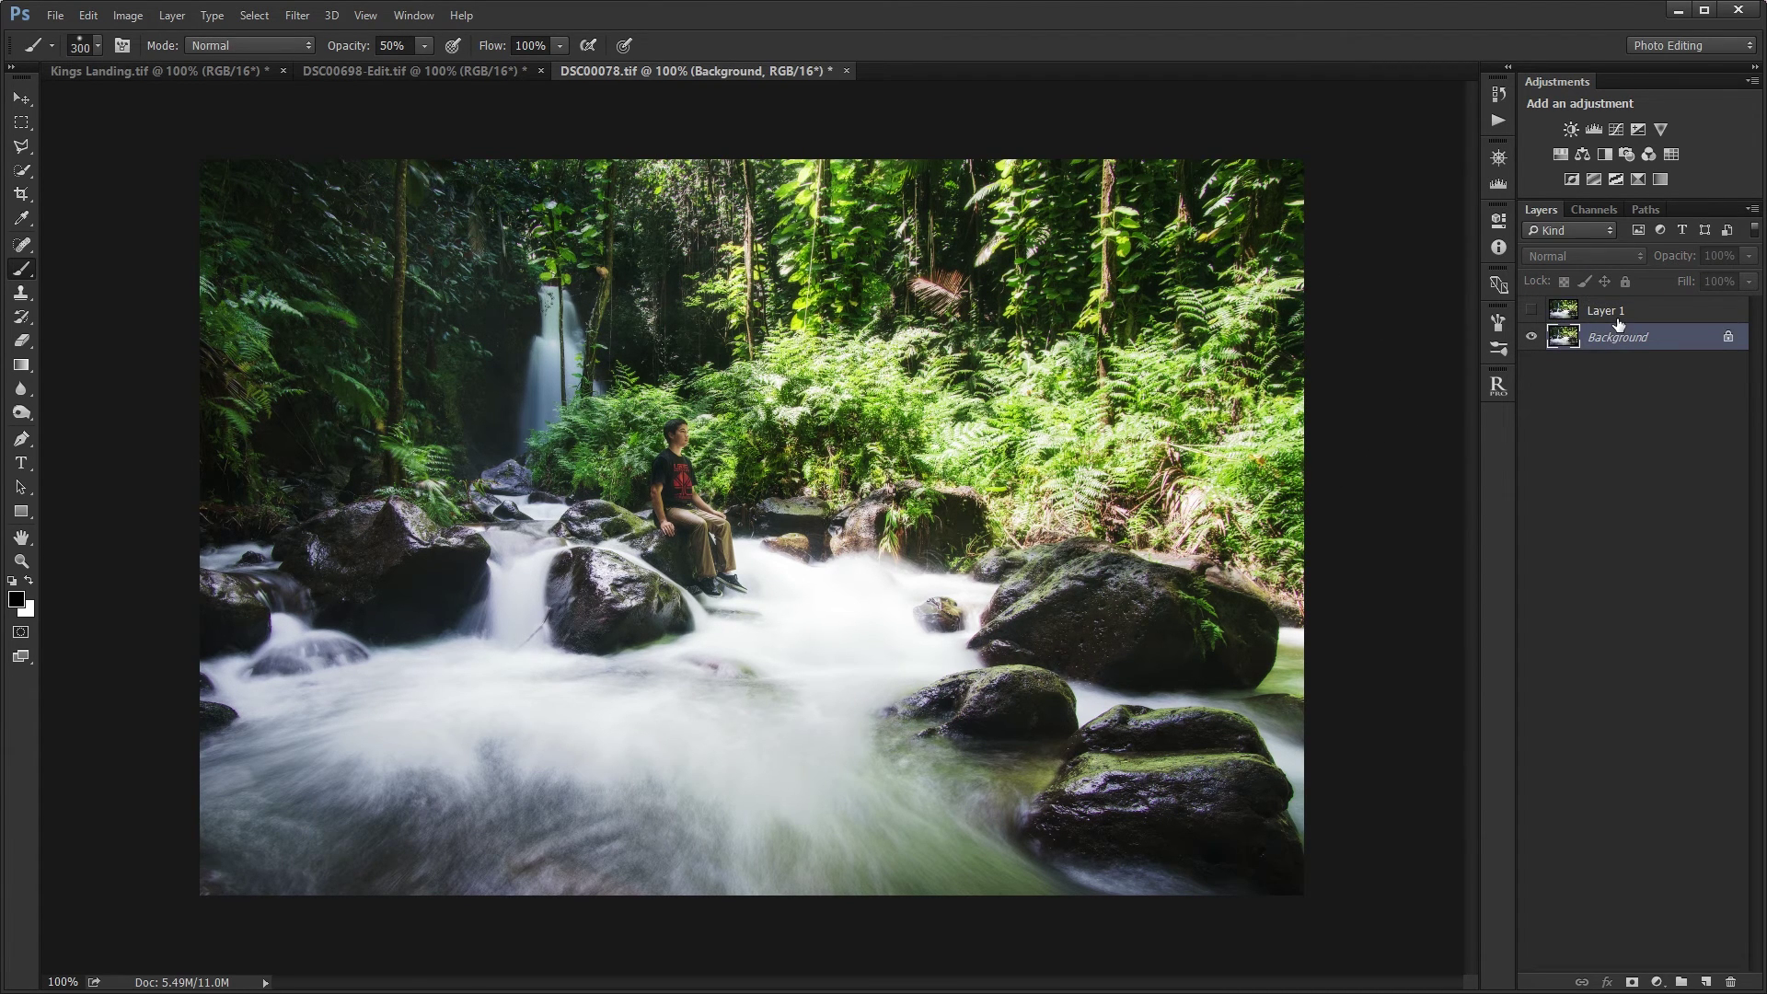
left_click(1618, 324)
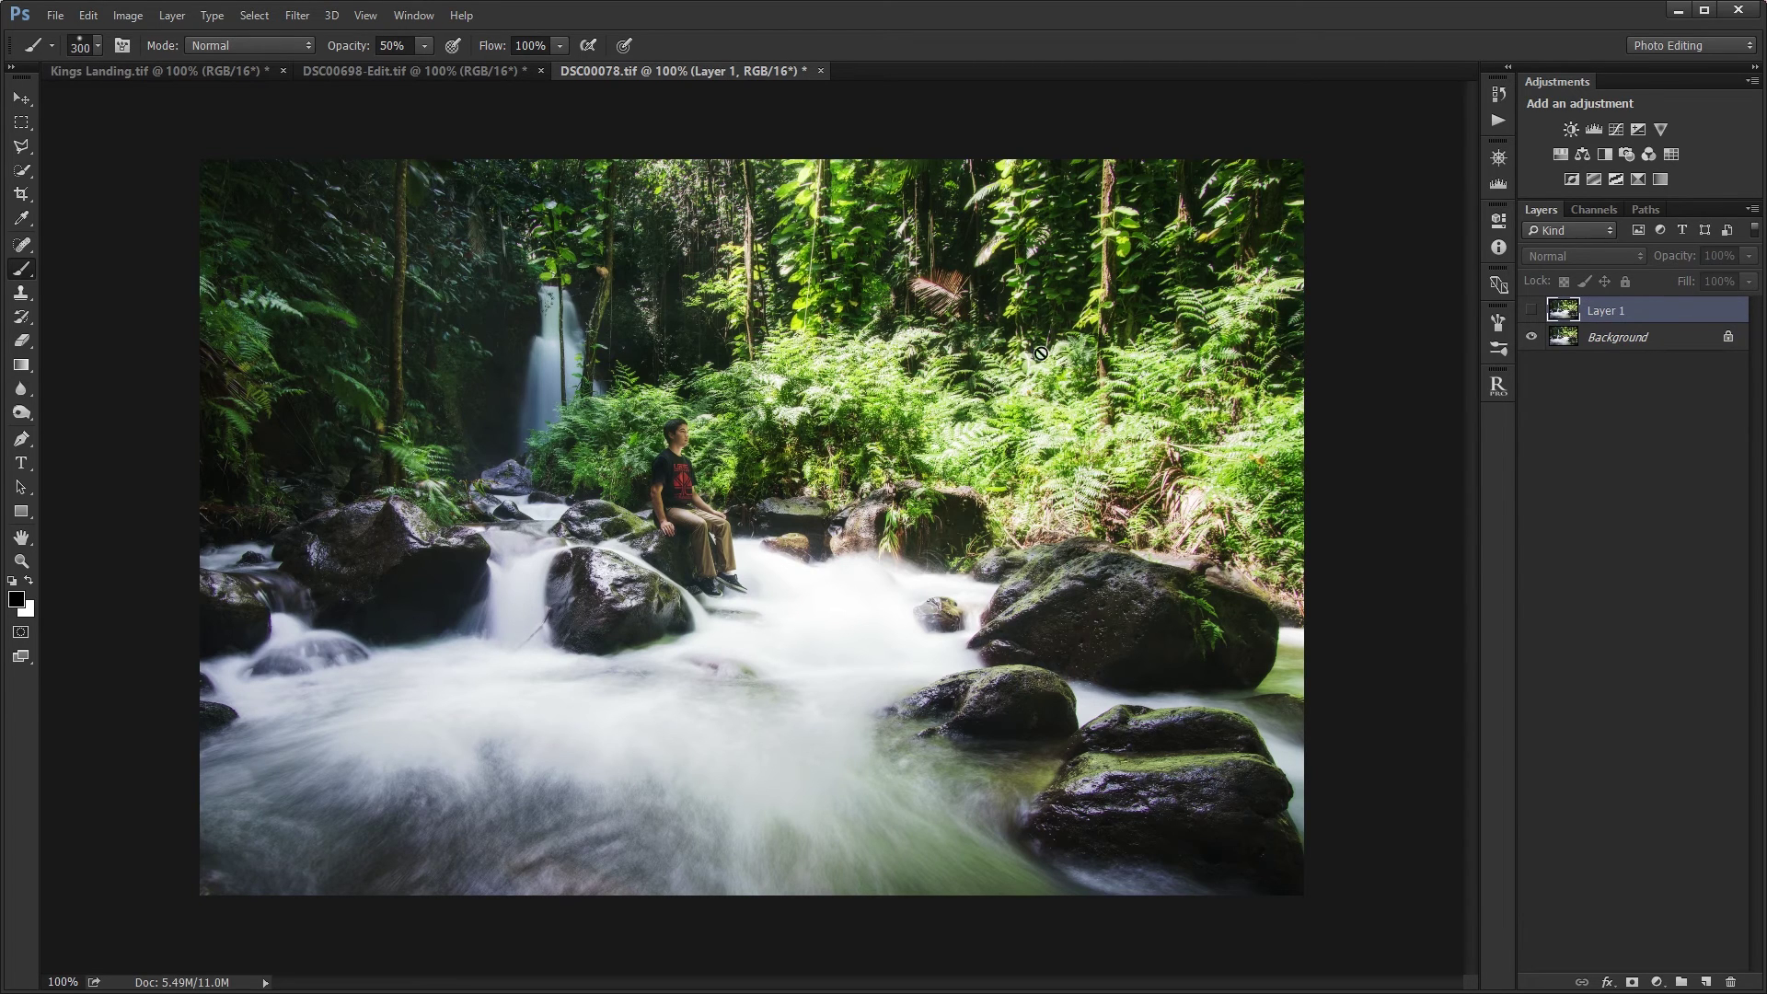
left_click(1532, 312)
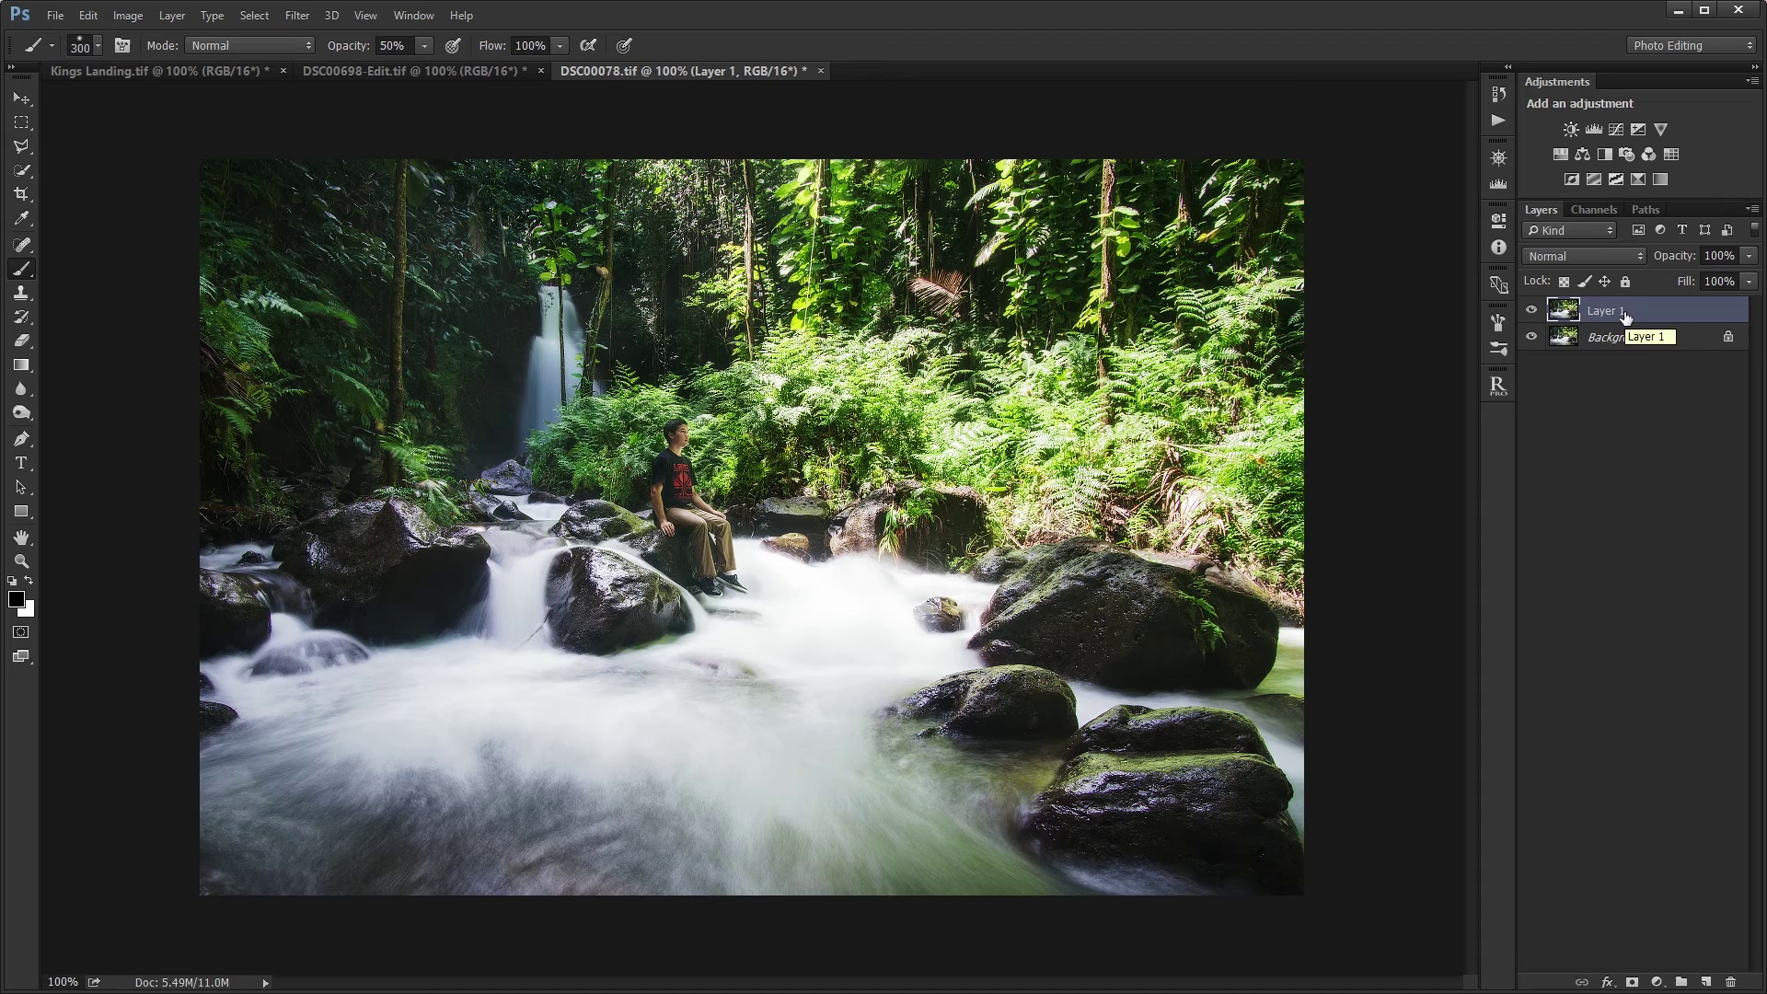
left_click(1532, 310)
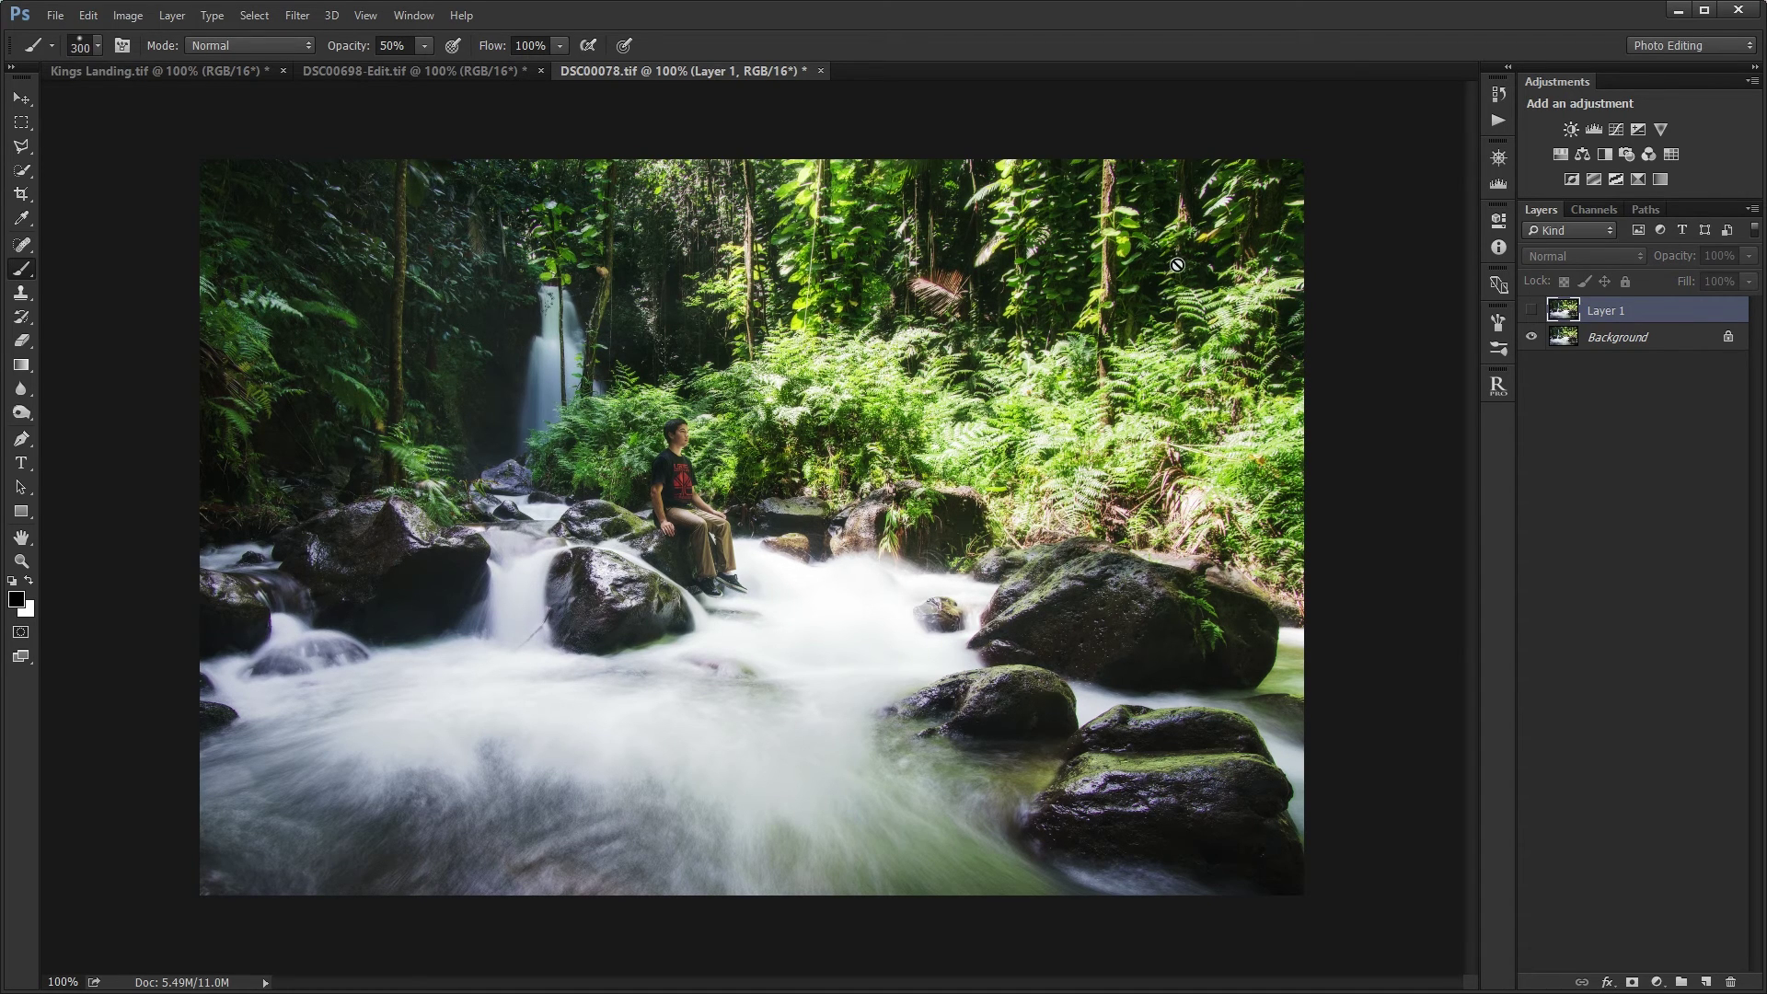
left_click(1531, 310)
- Leave Layer 1 hidden, select the Background layer, and switch to DSC00698-Edit
left_click(1535, 311)
left_click(1526, 315)
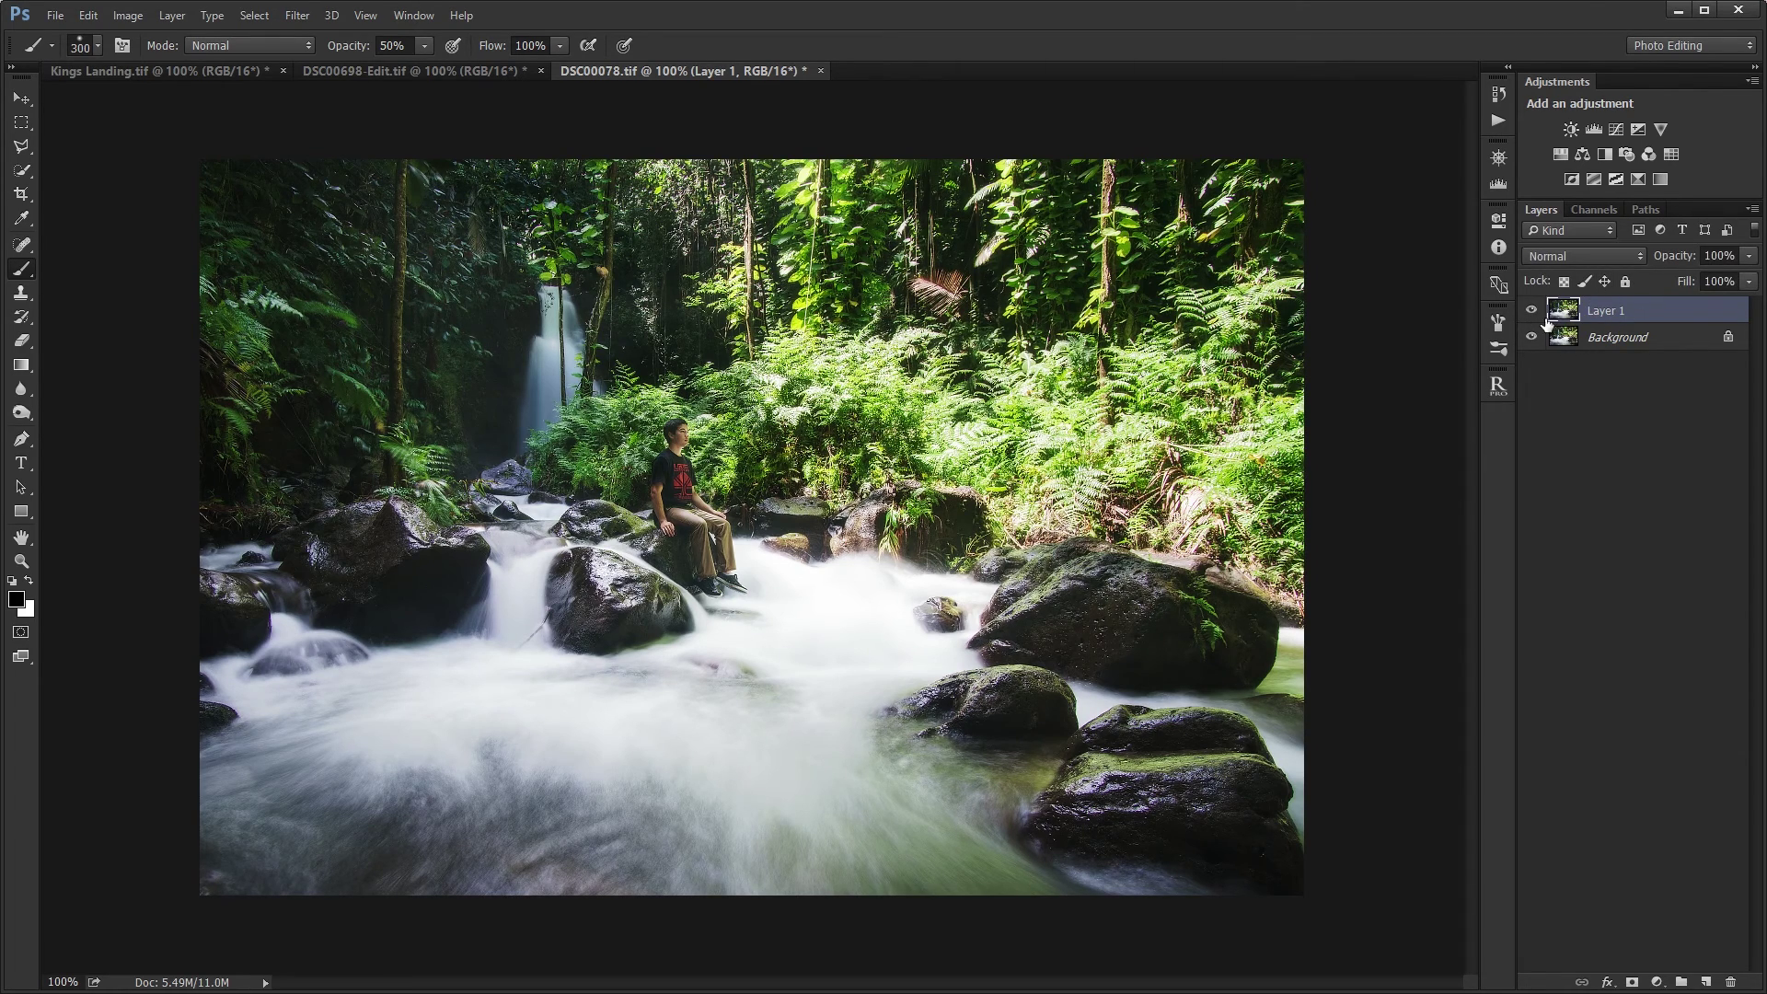
left_click(1532, 313)
left_click(1532, 313)
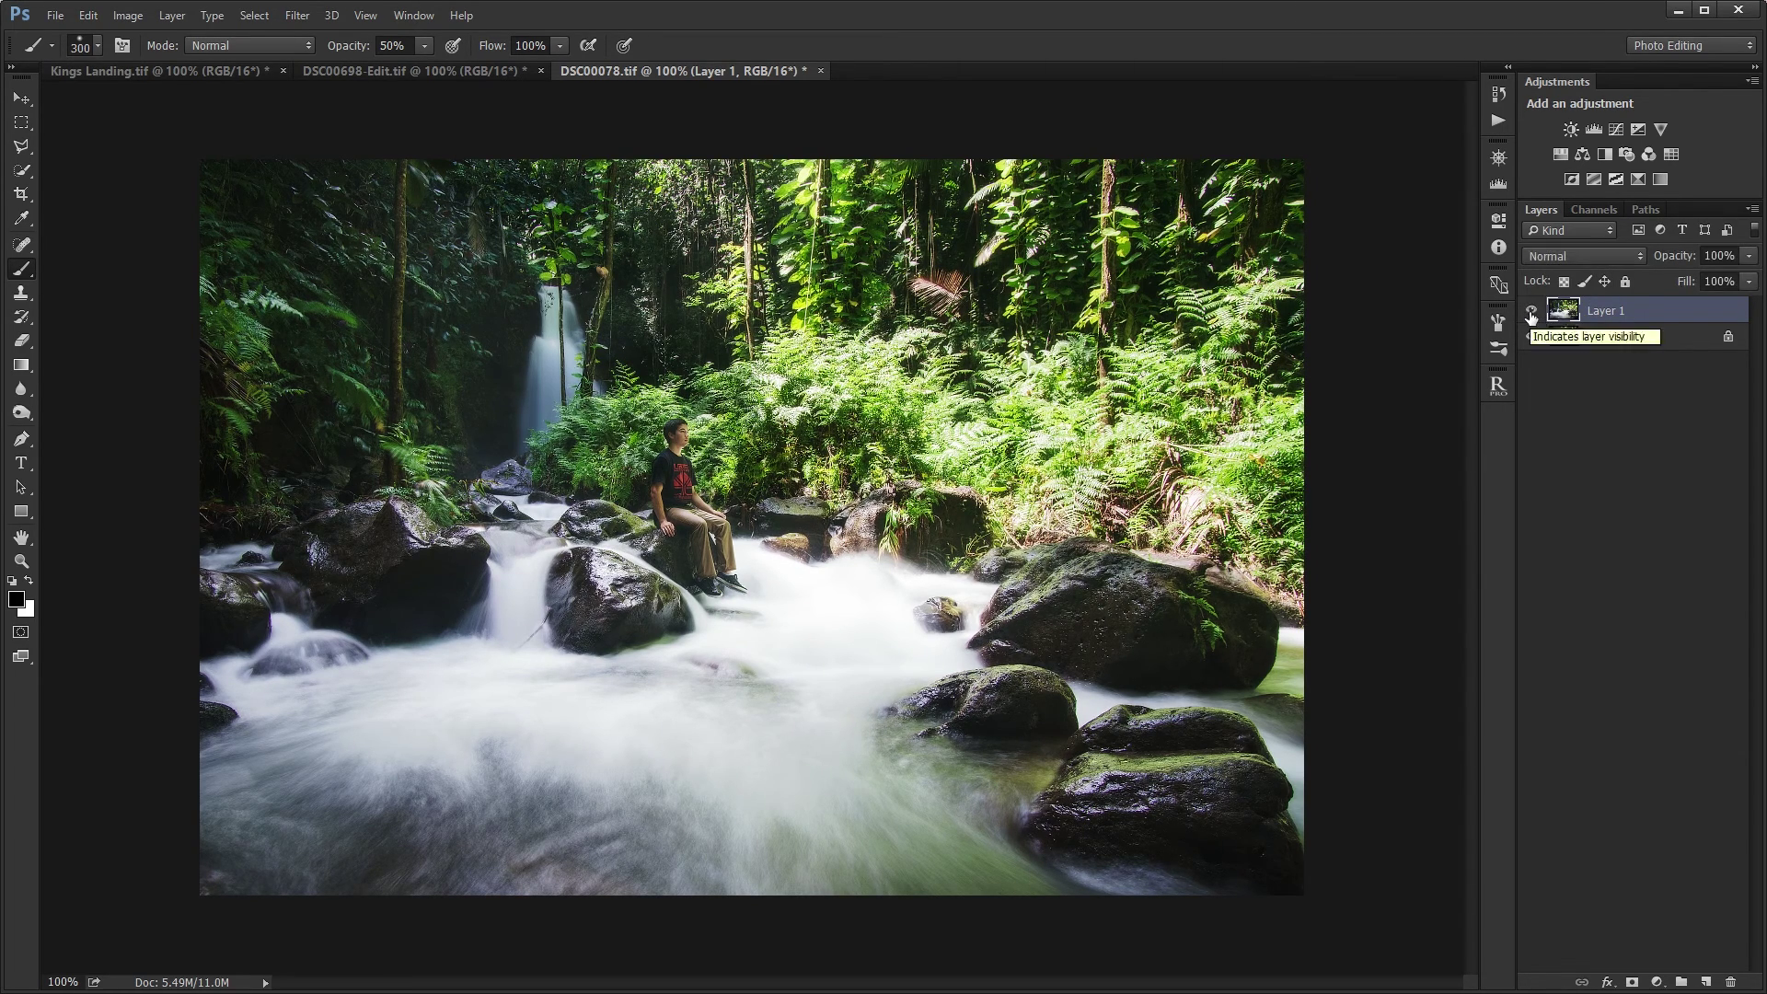
left_click(1533, 313)
left_click(1561, 363)
left_click(1613, 337)
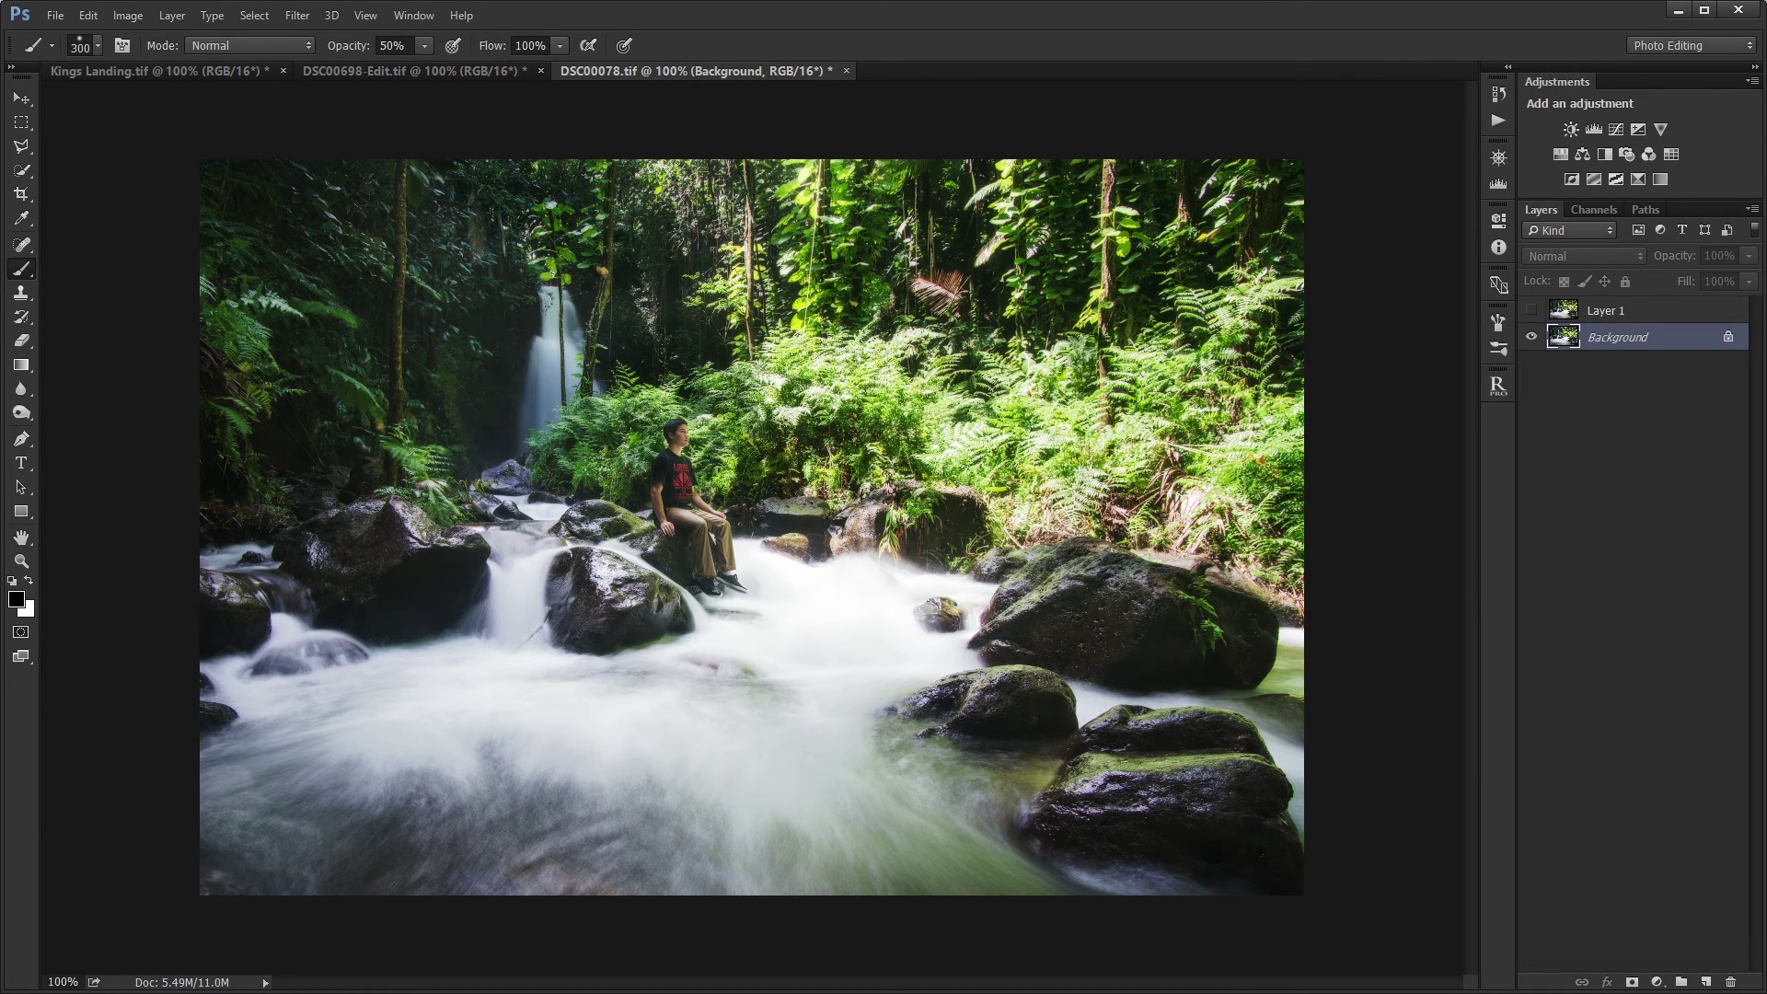
left_click(399, 71)
- Revert the Kings Landing seascape to its full-size Open history state
left_click(170, 72)
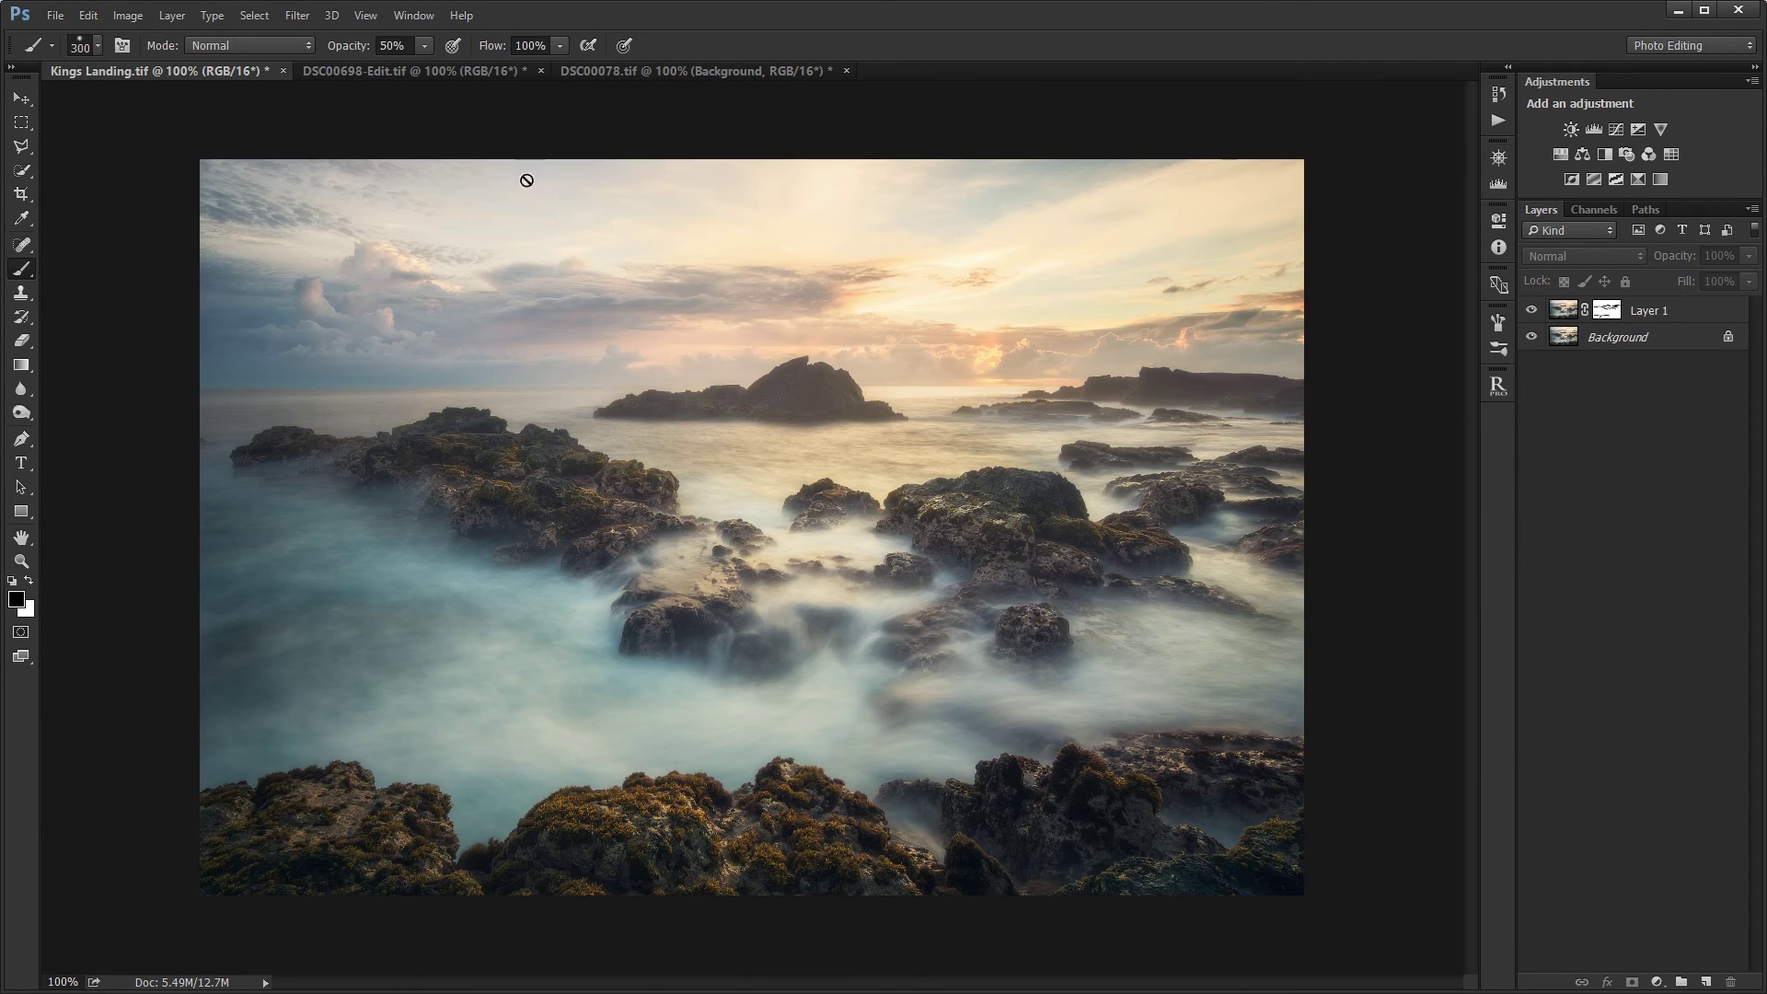
left_click(1499, 95)
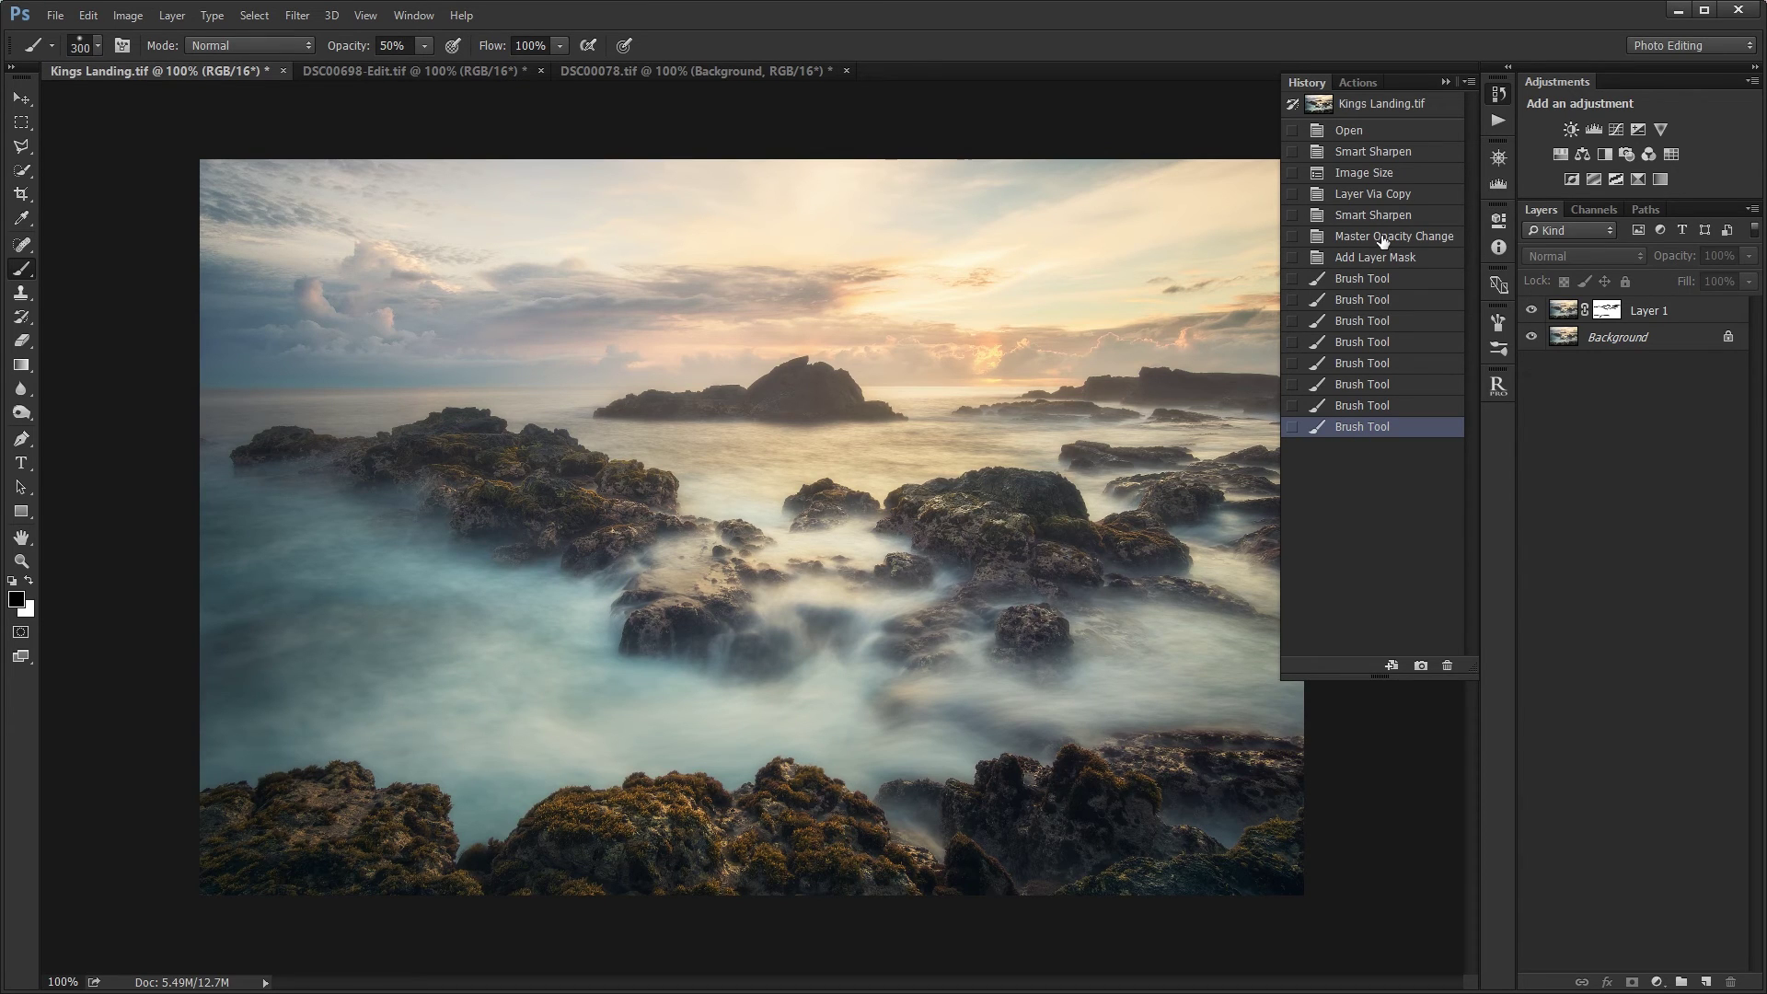
left_click(1372, 174)
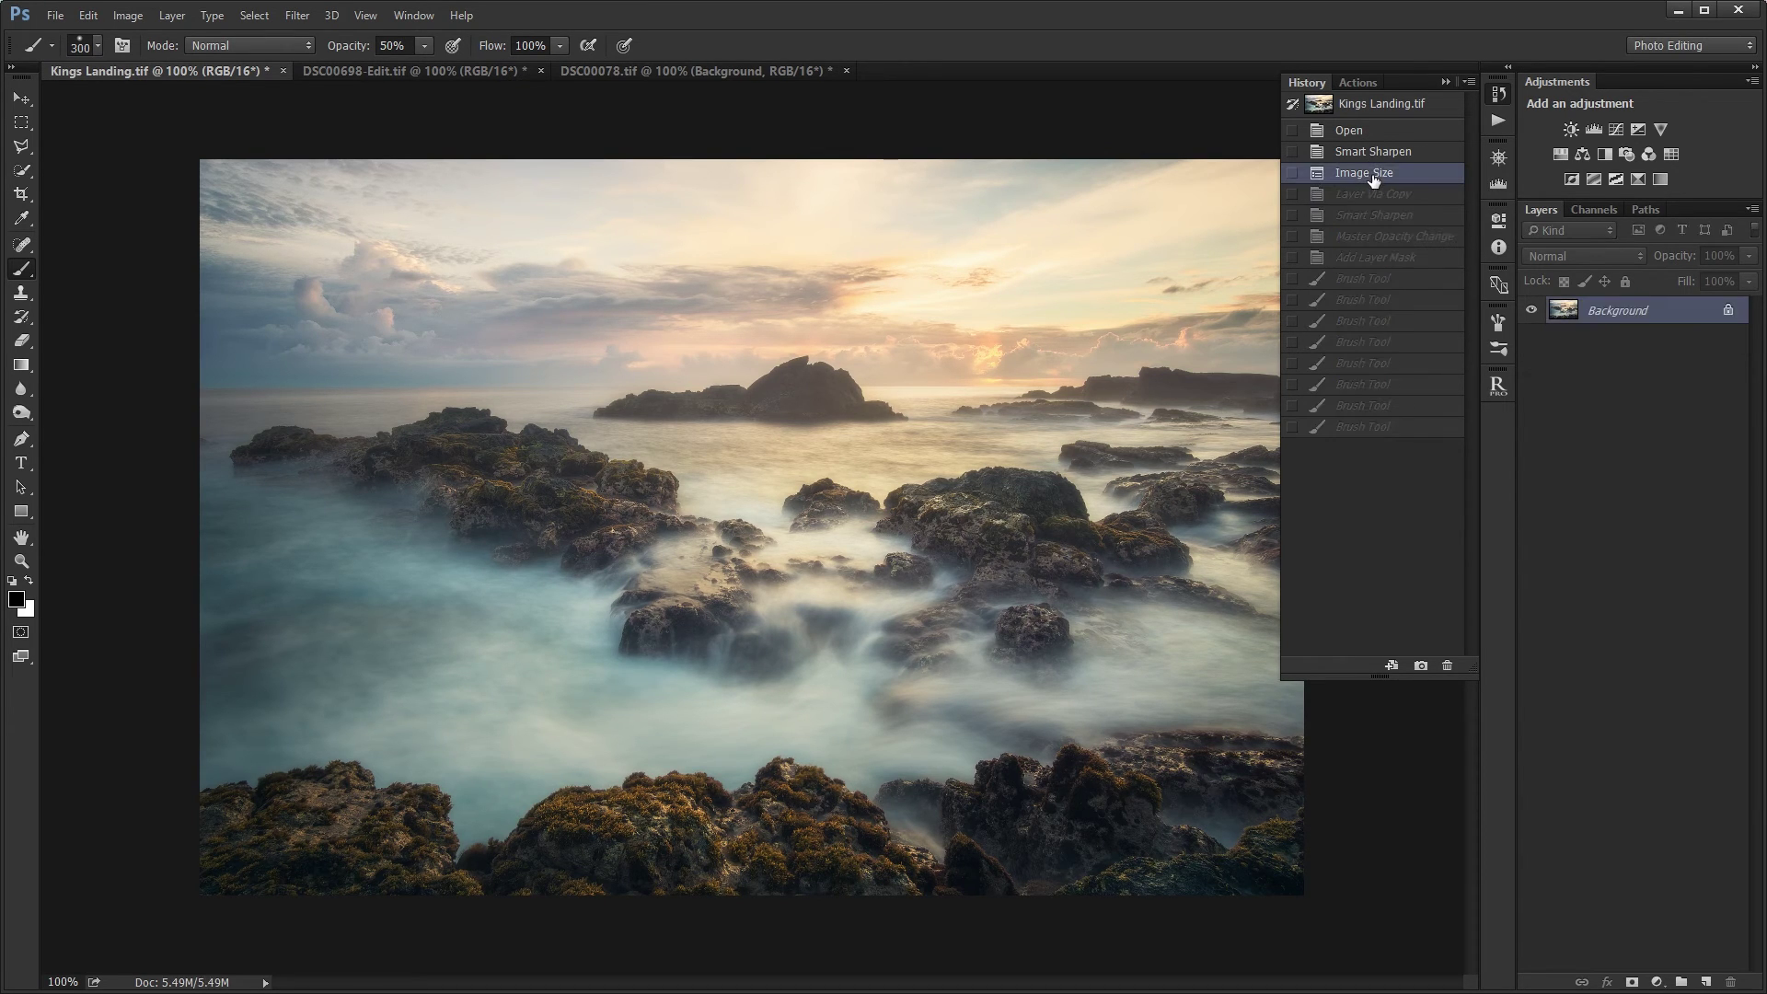
left_click(1446, 82)
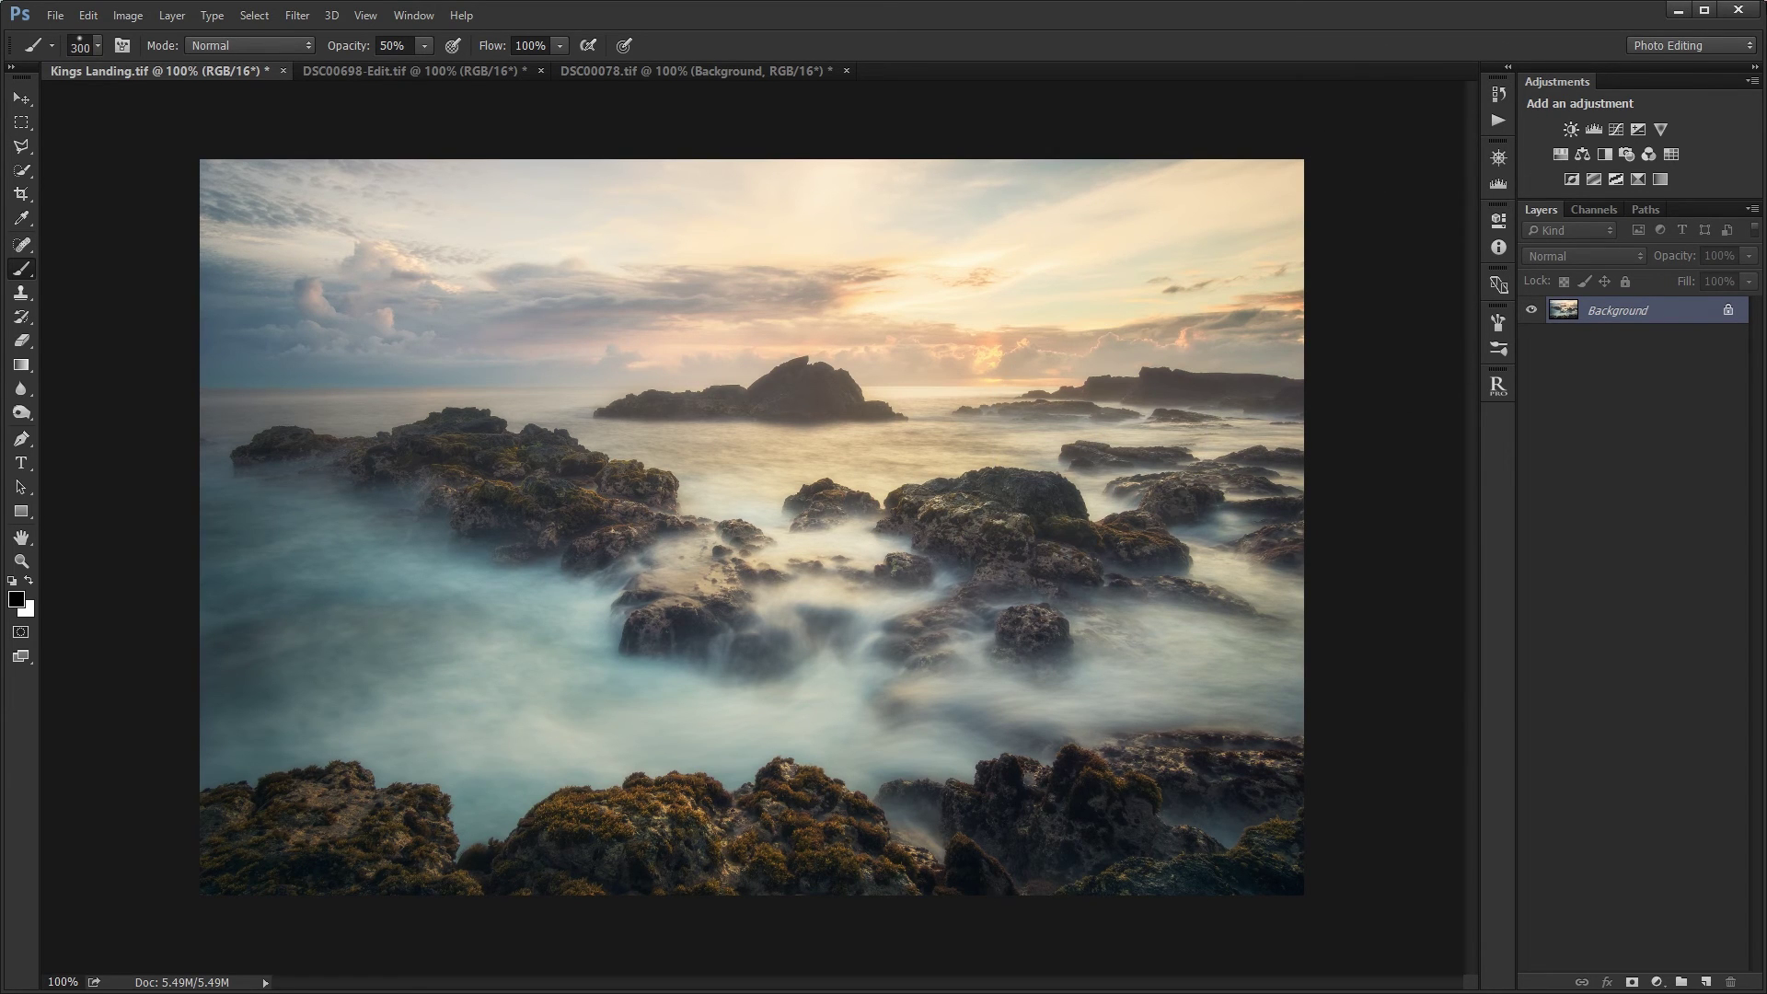
left_click(1498, 96)
left_click(1392, 130)
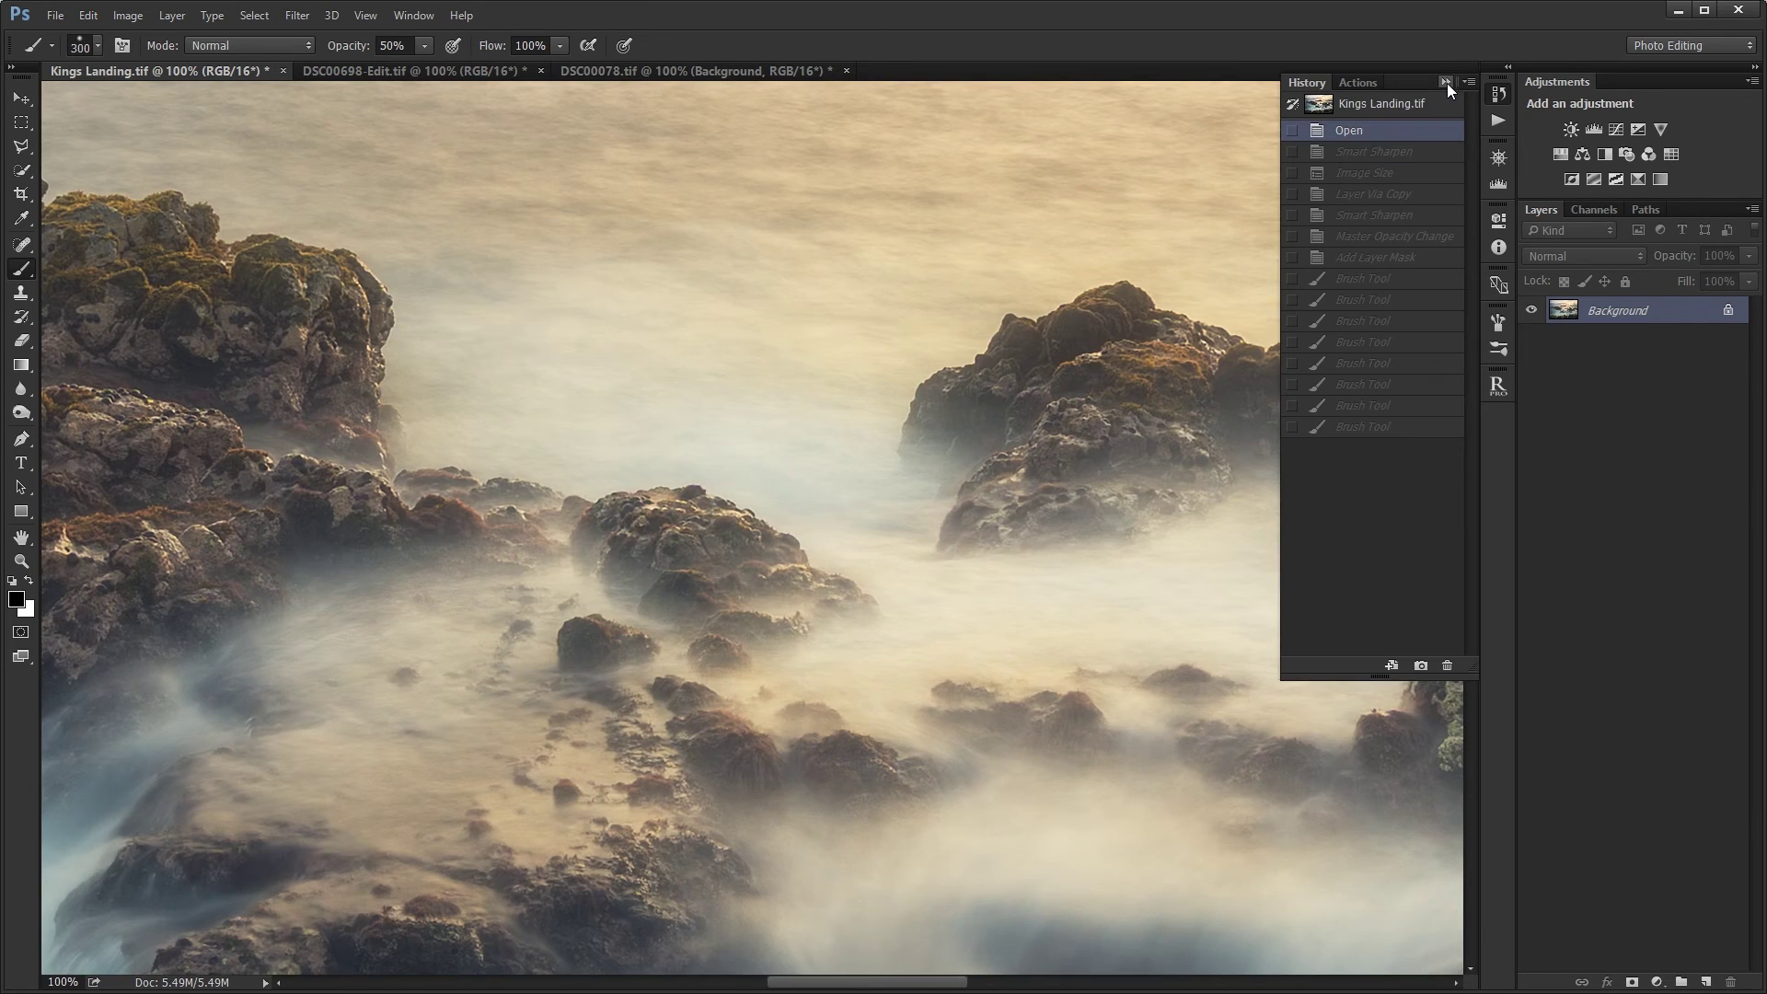
left_click(1446, 82)
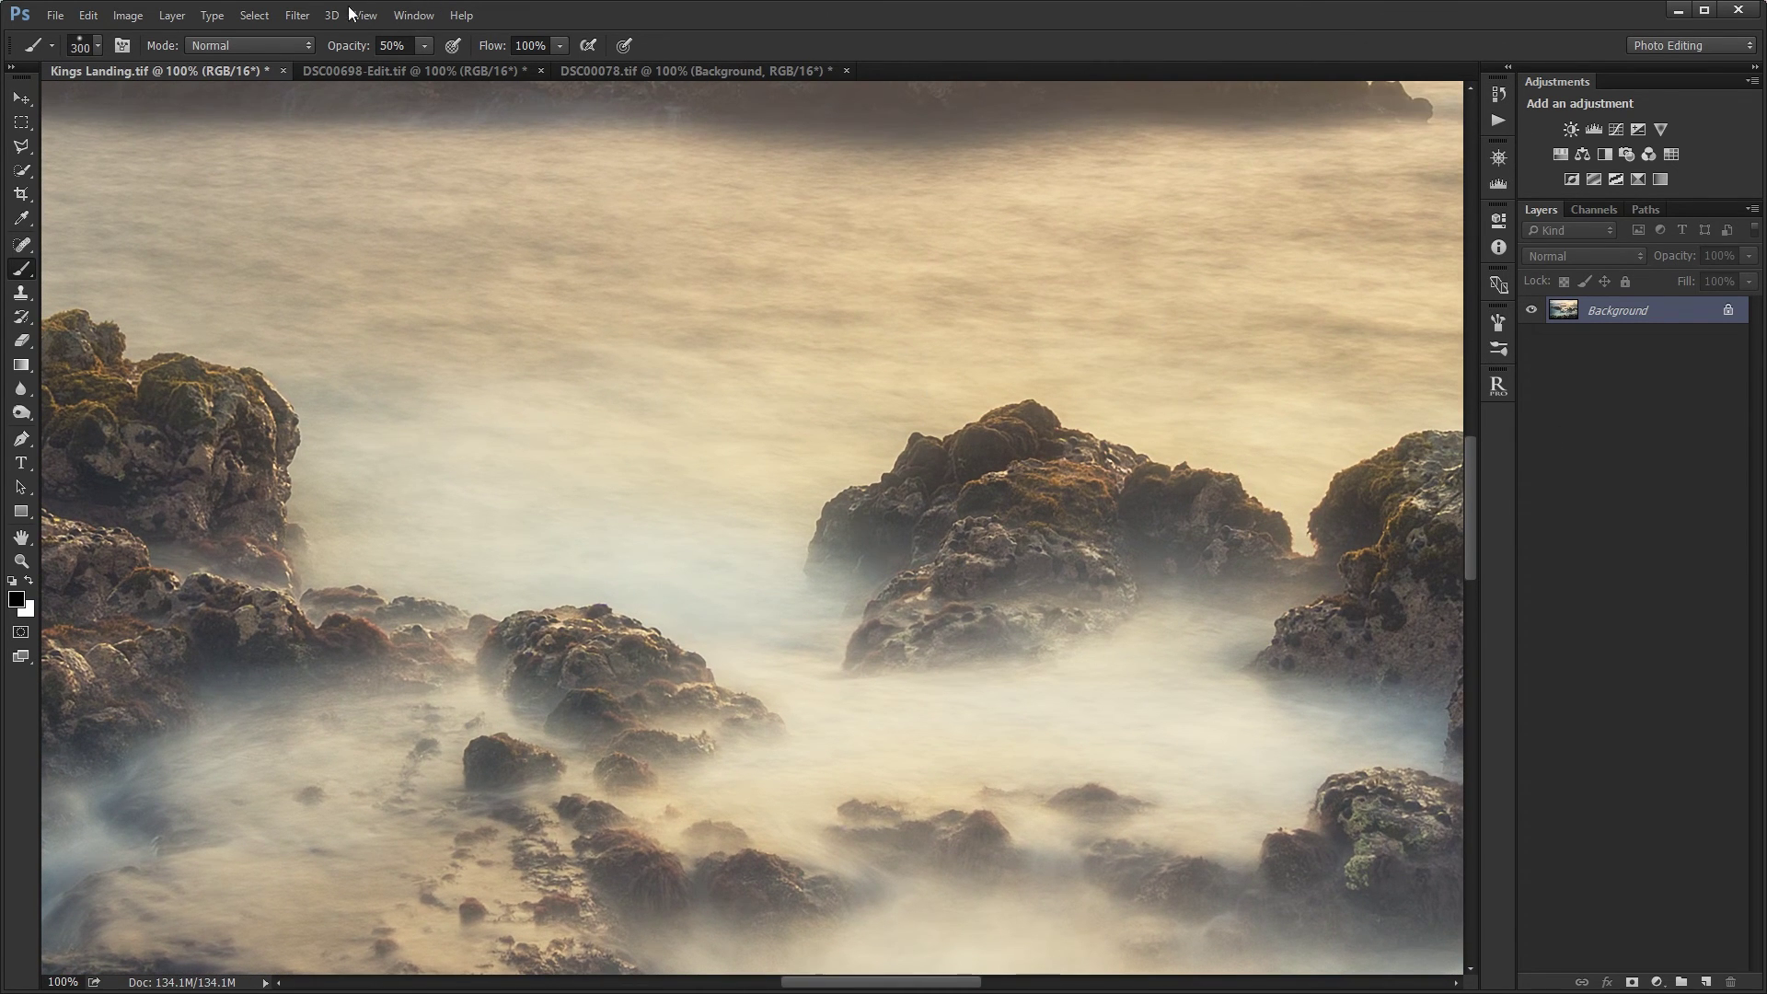
- Apply Smart Sharpen with Amount 150 and Radius 1.5, then fit the image on screen
left_click(297, 15)
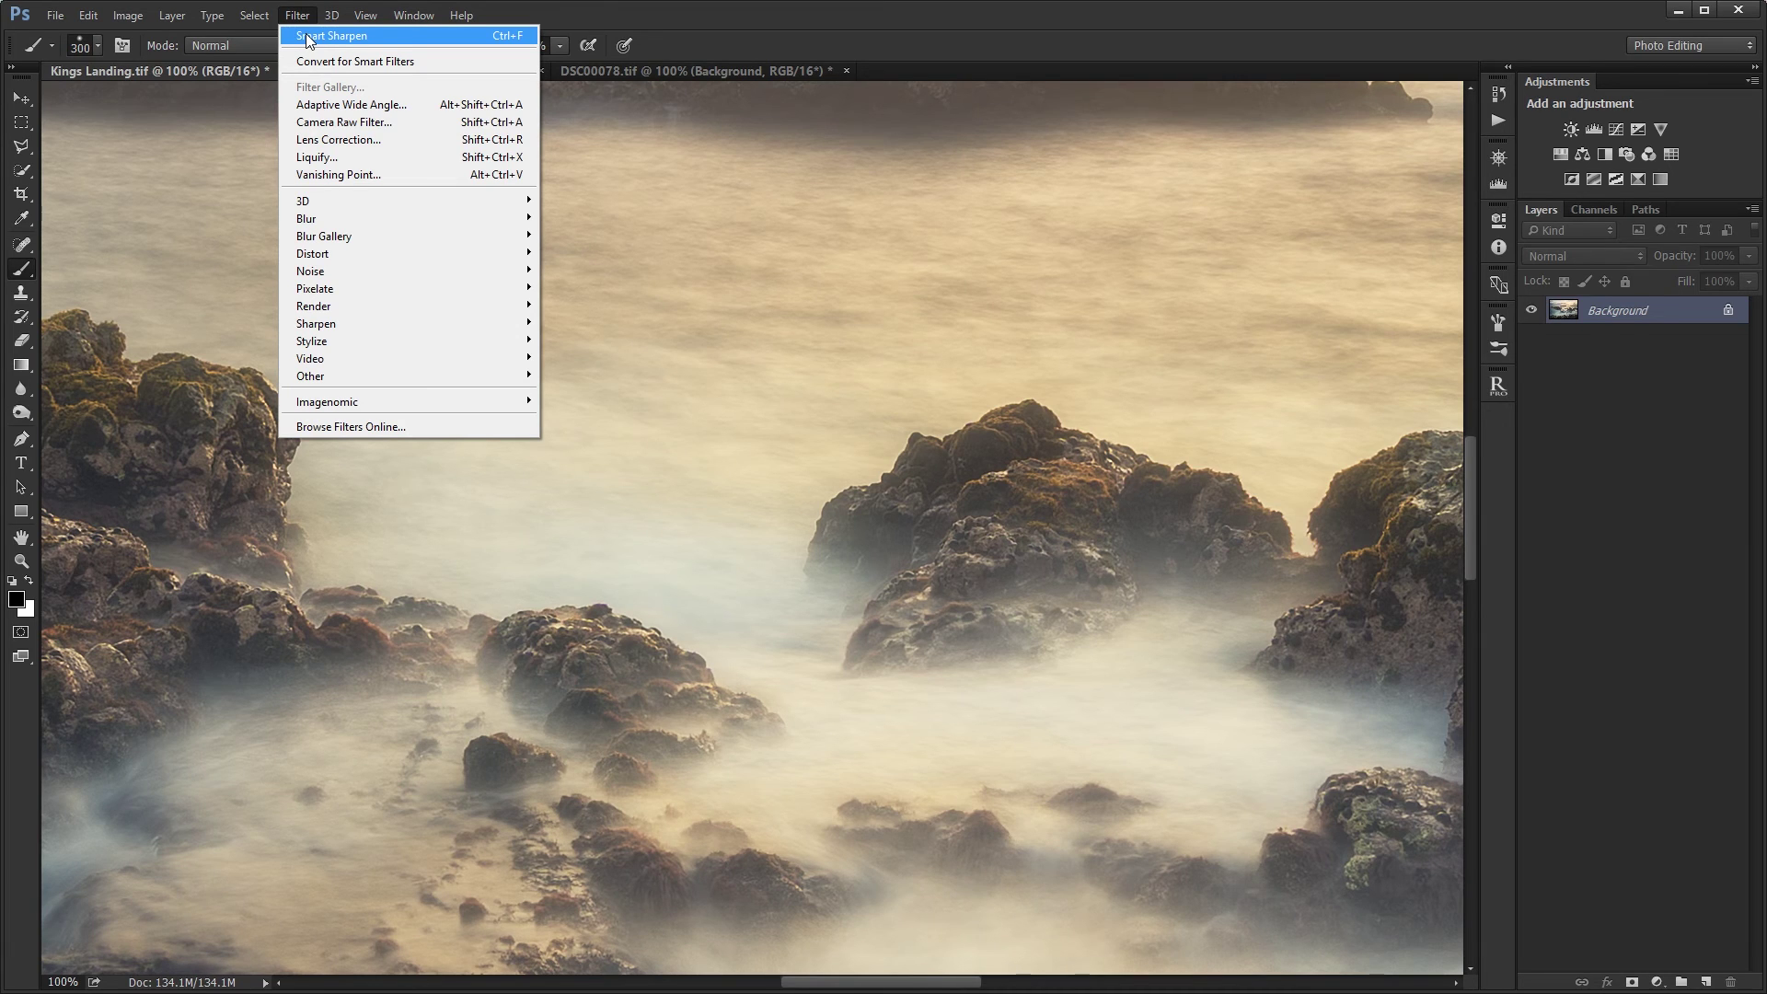
mouse_move(458, 323)
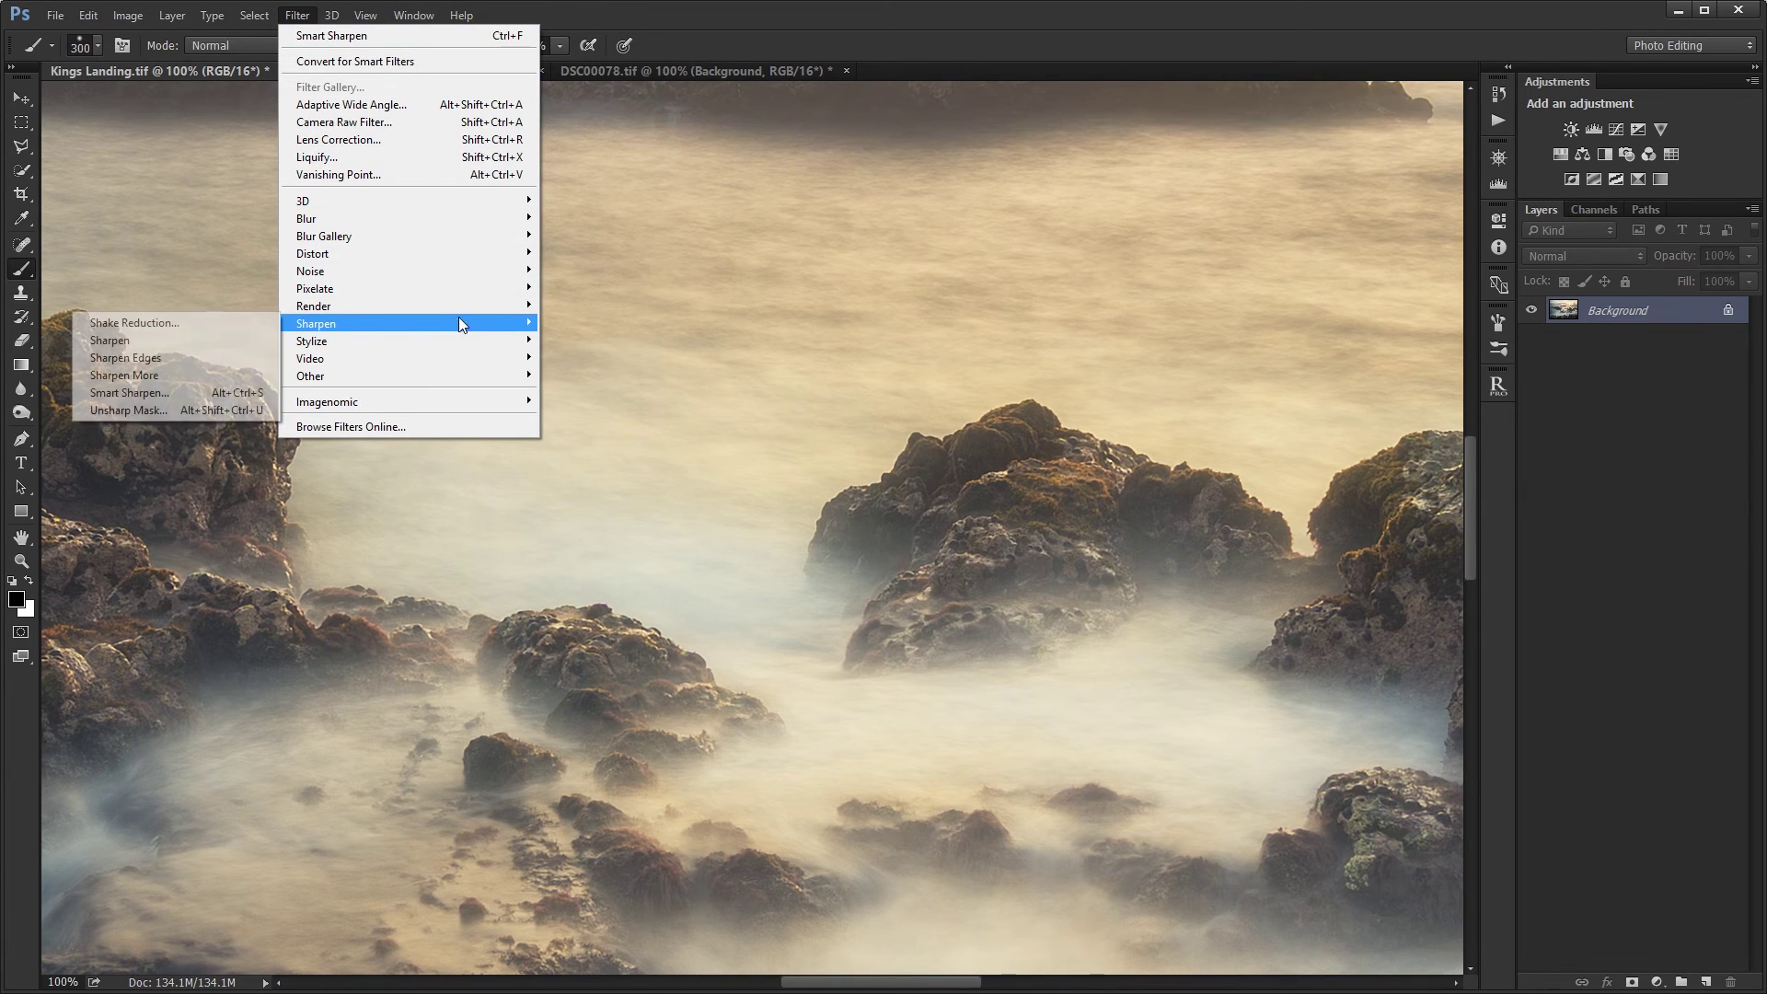
left_click(194, 393)
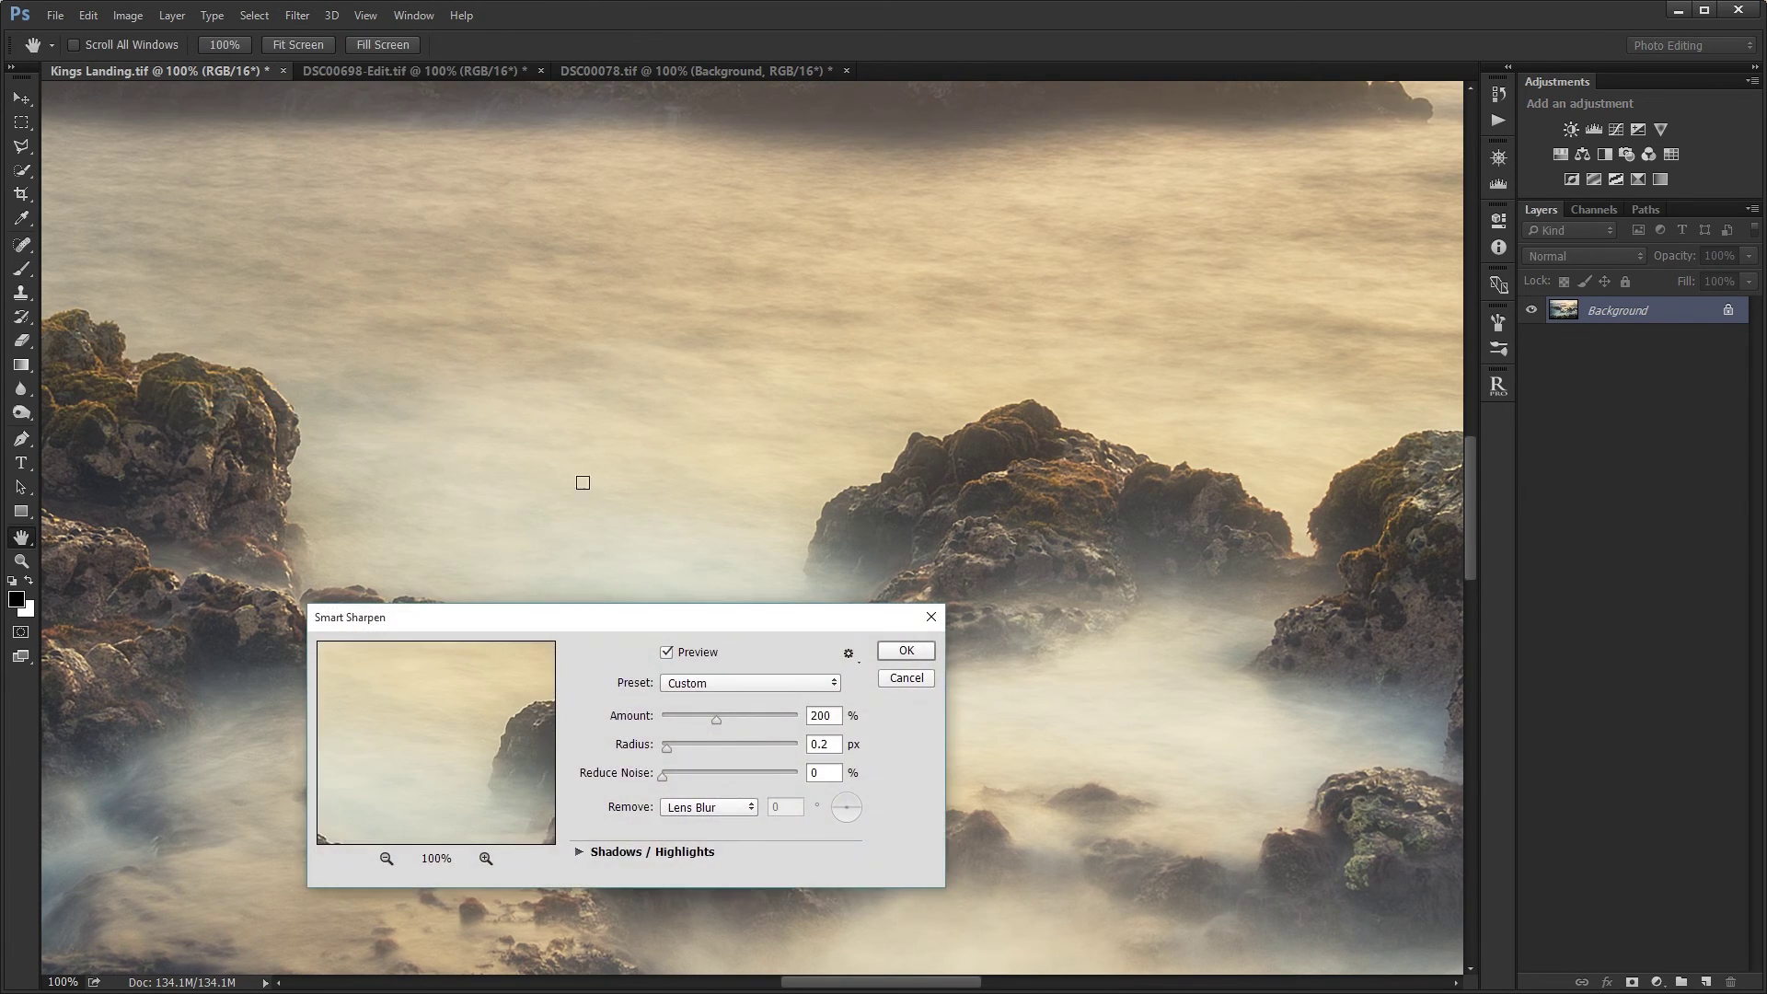
double_click(831, 716)
type("150")
key("Tab")
type("1.5")
key("Return")
key("b")
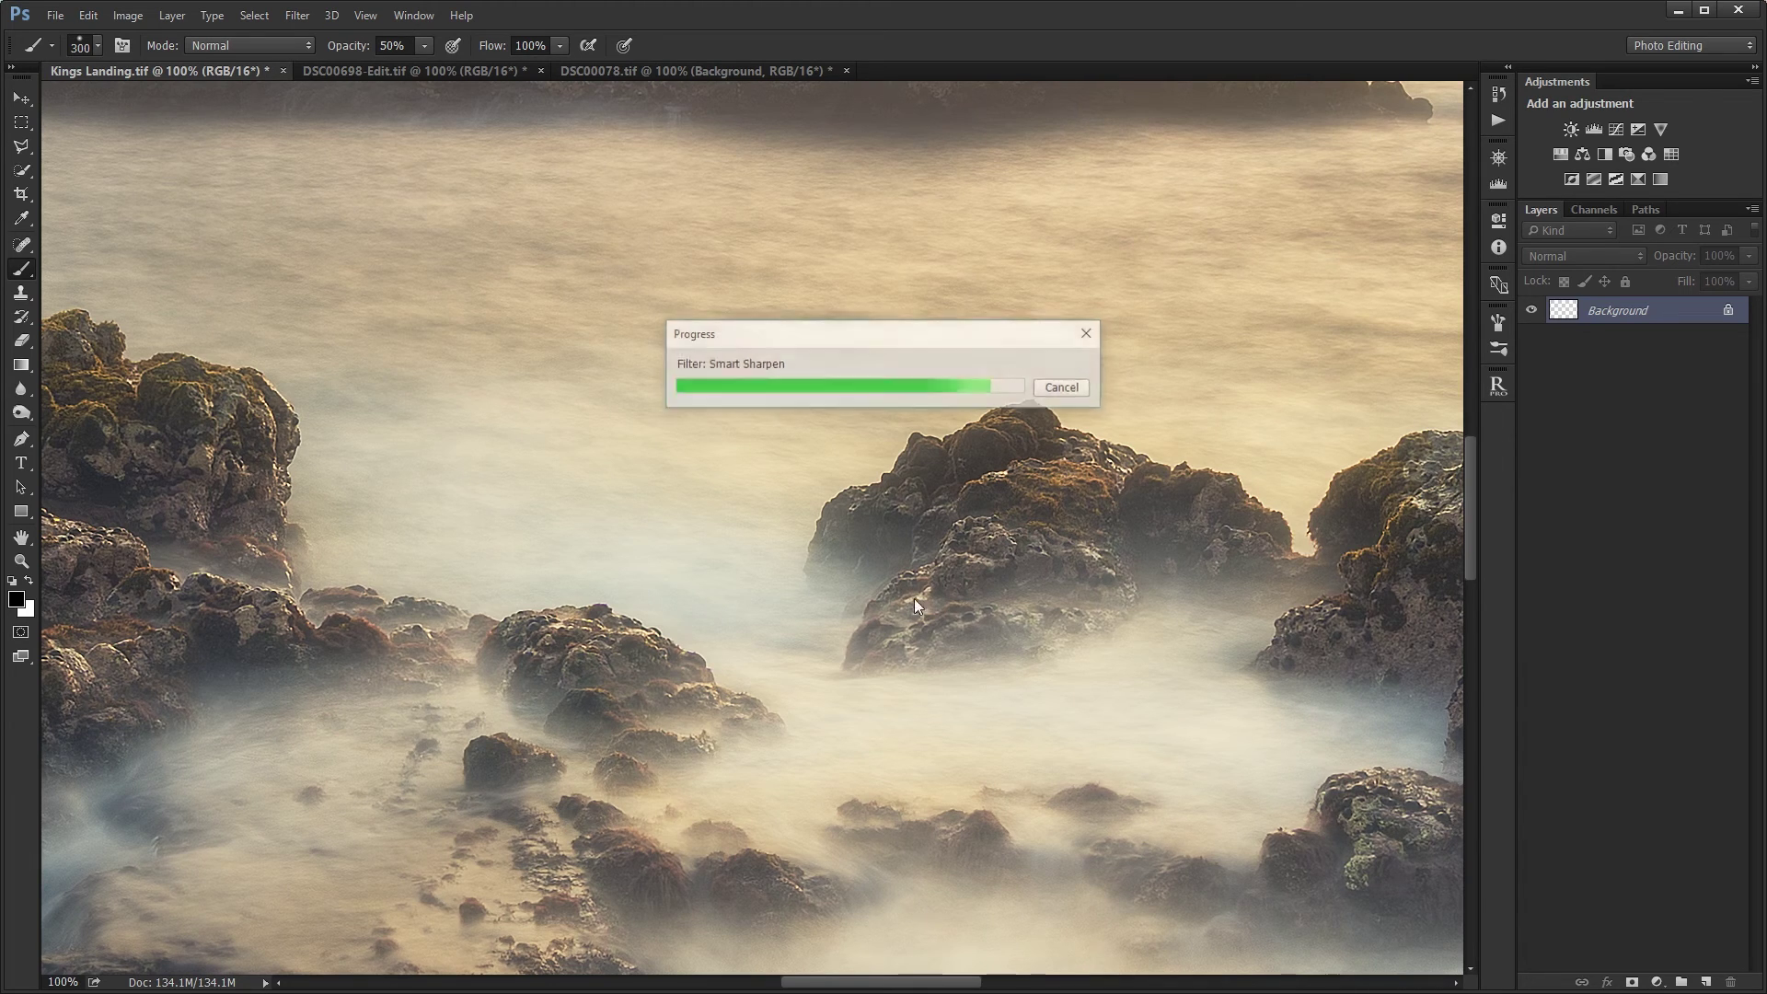
key("ctrl+0")
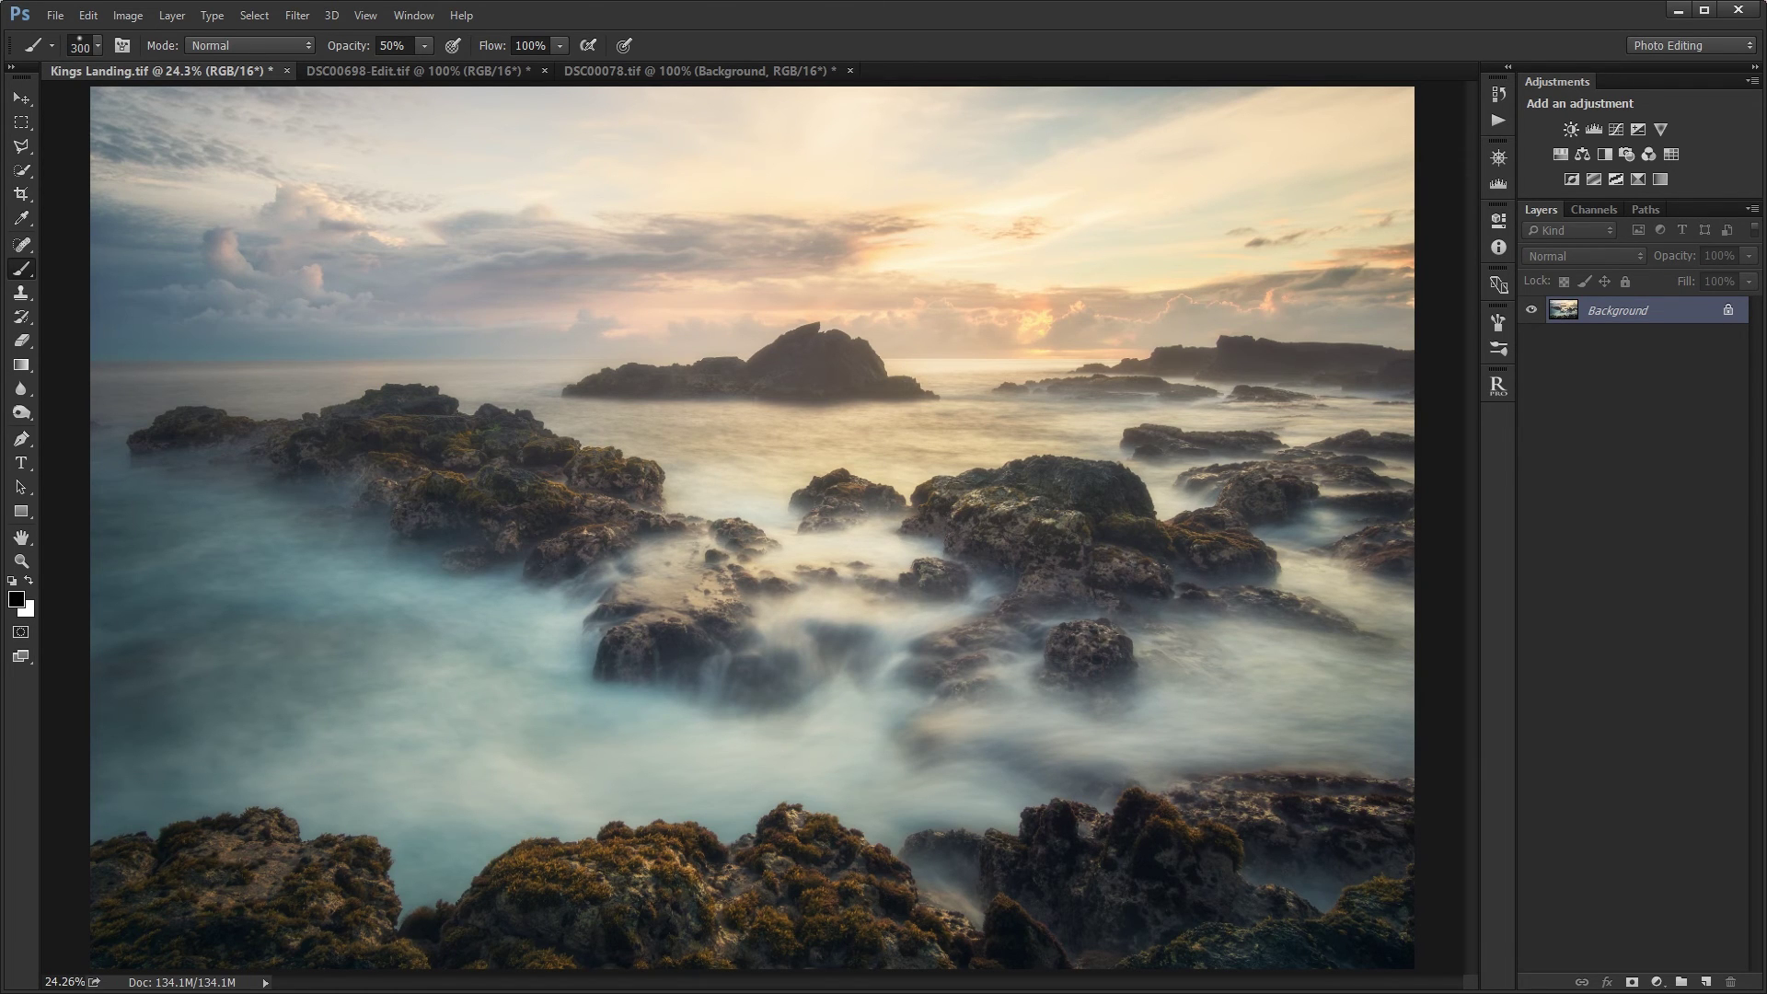
- Crop Kings Landing to a landscape 5:4 (8:10) ratio and commit the crop
left_click(21, 195)
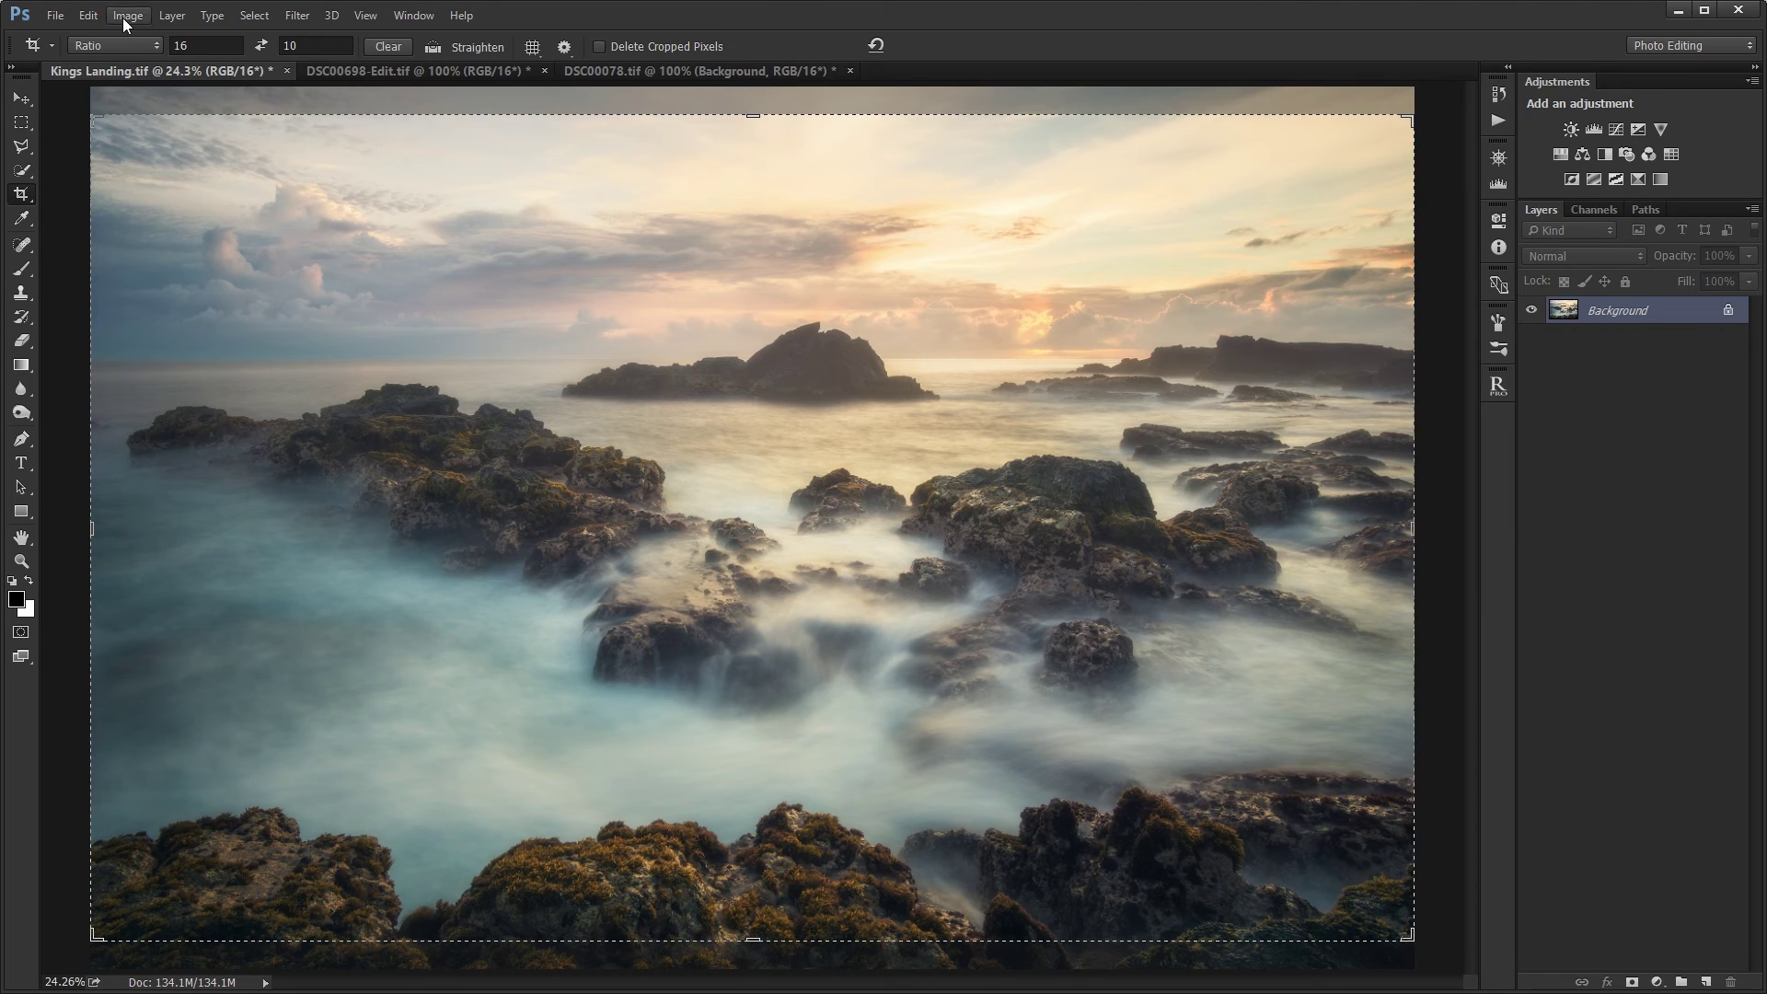
left_click(118, 46)
left_click(127, 132)
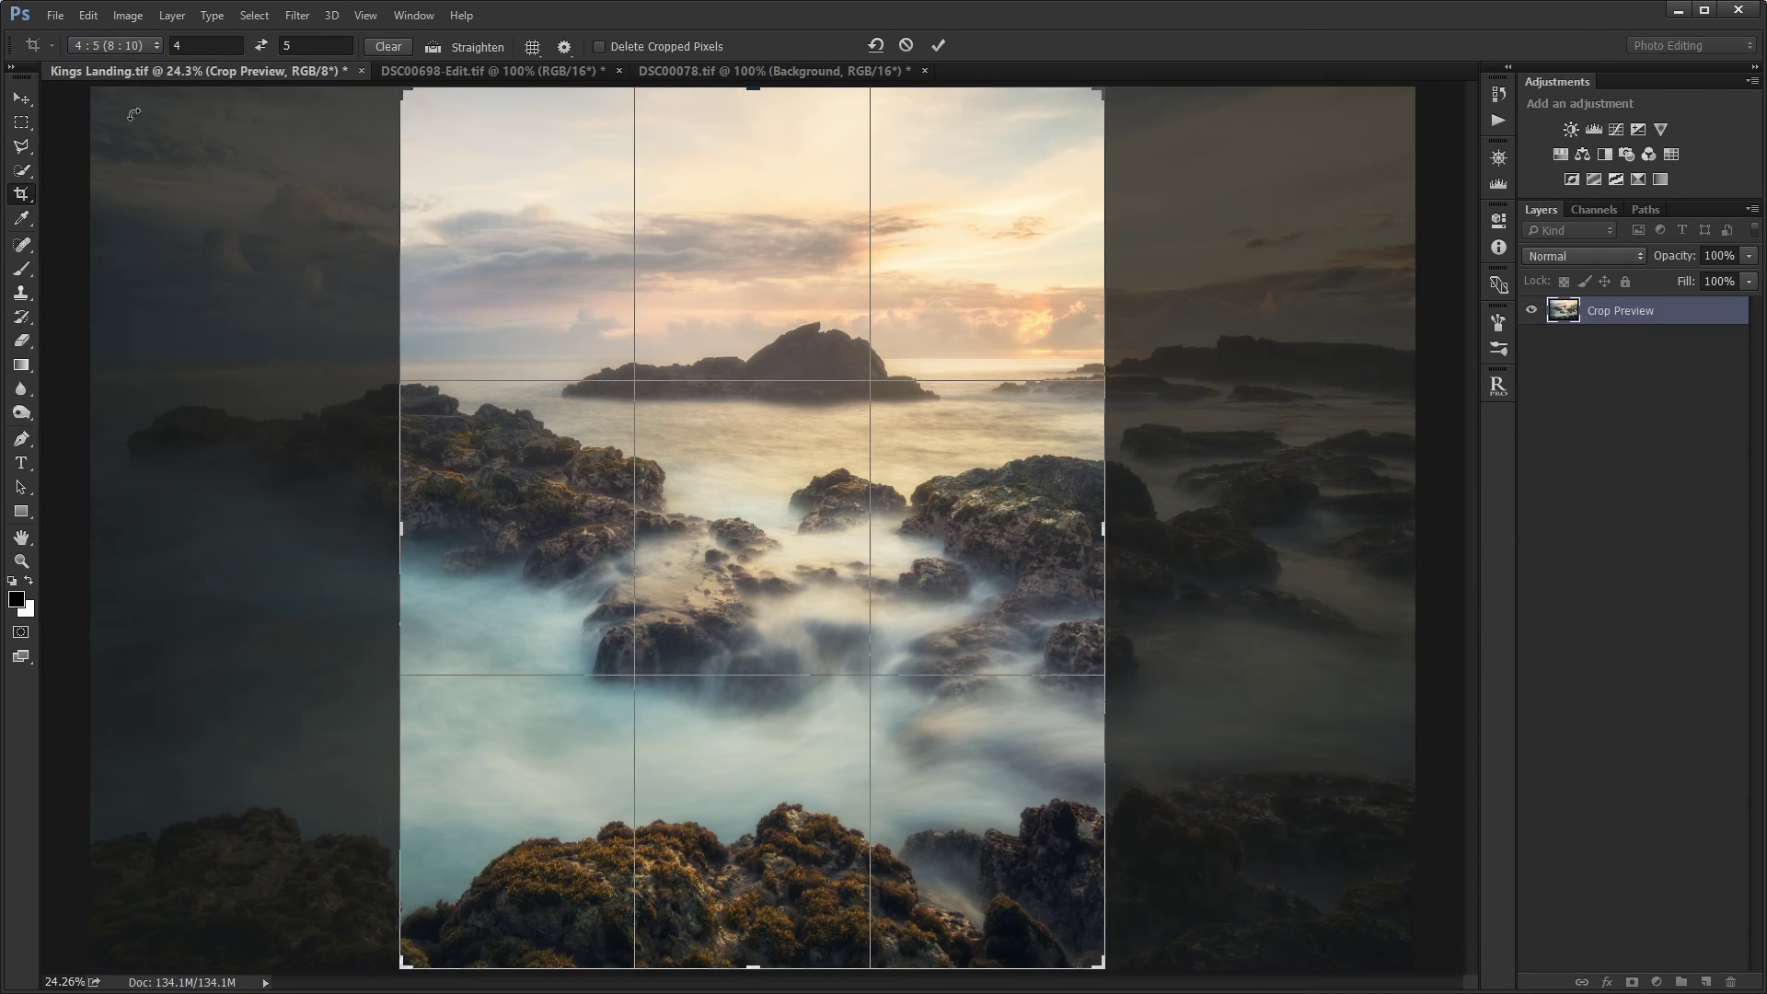
left_click(263, 46)
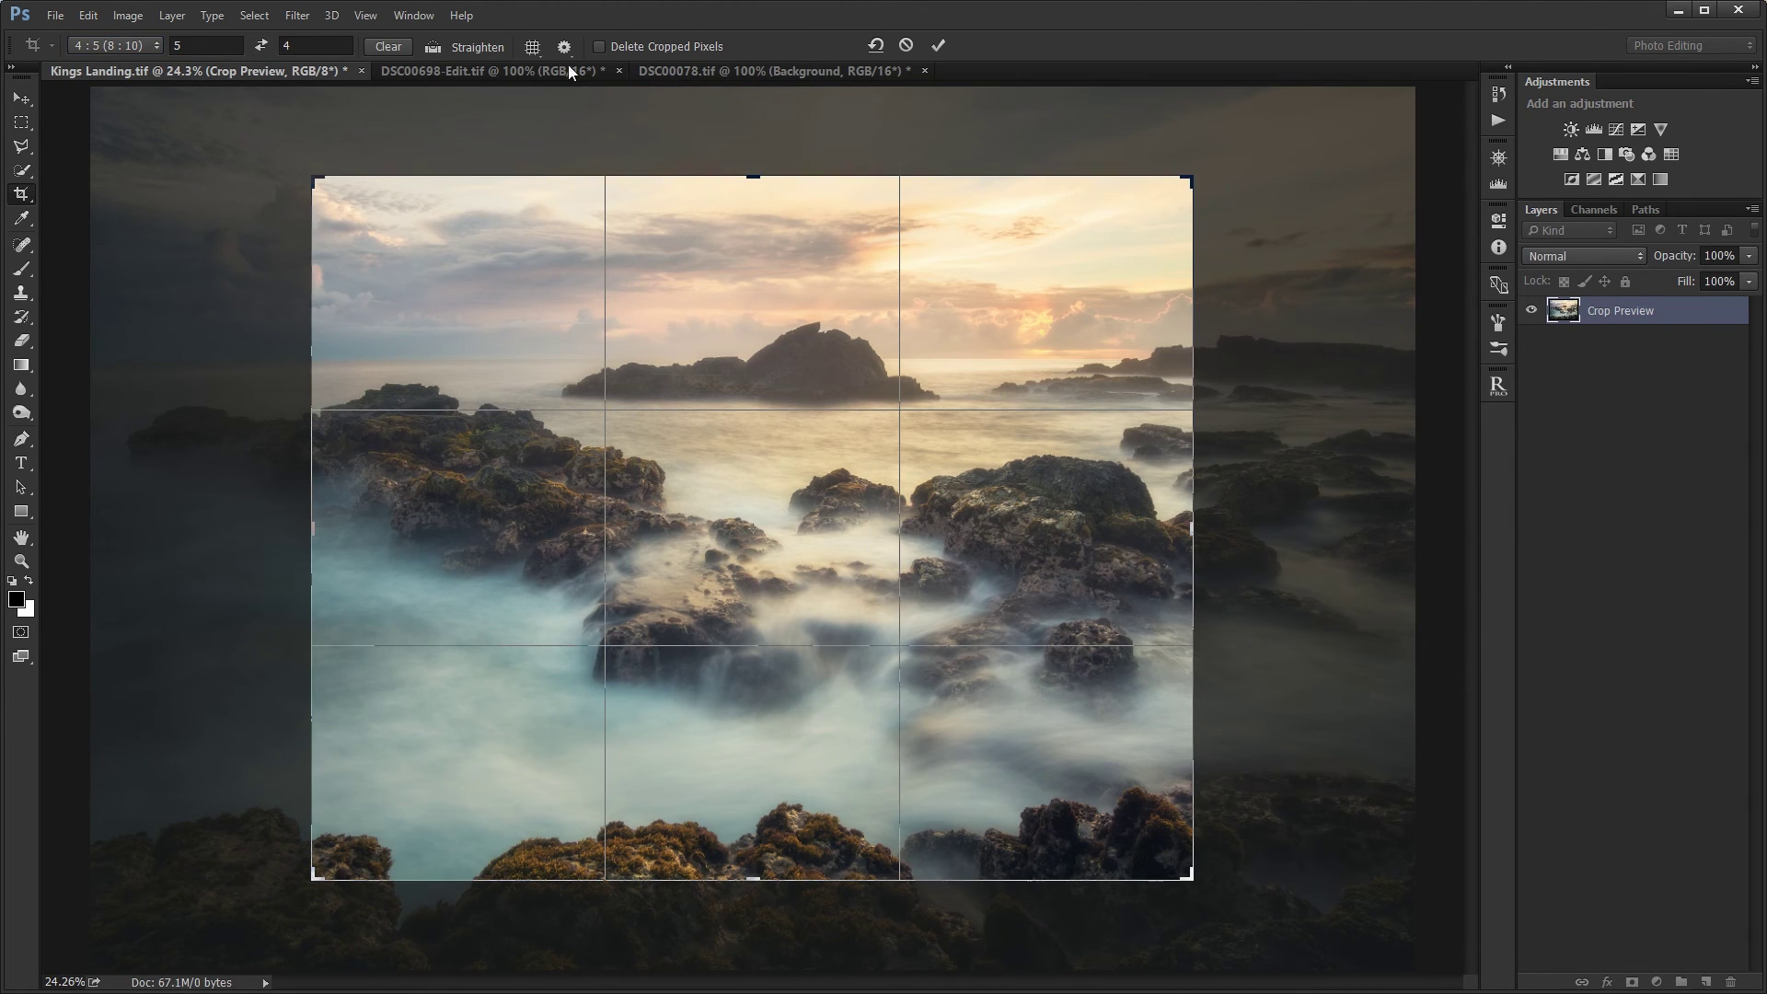
left_click(901, 45)
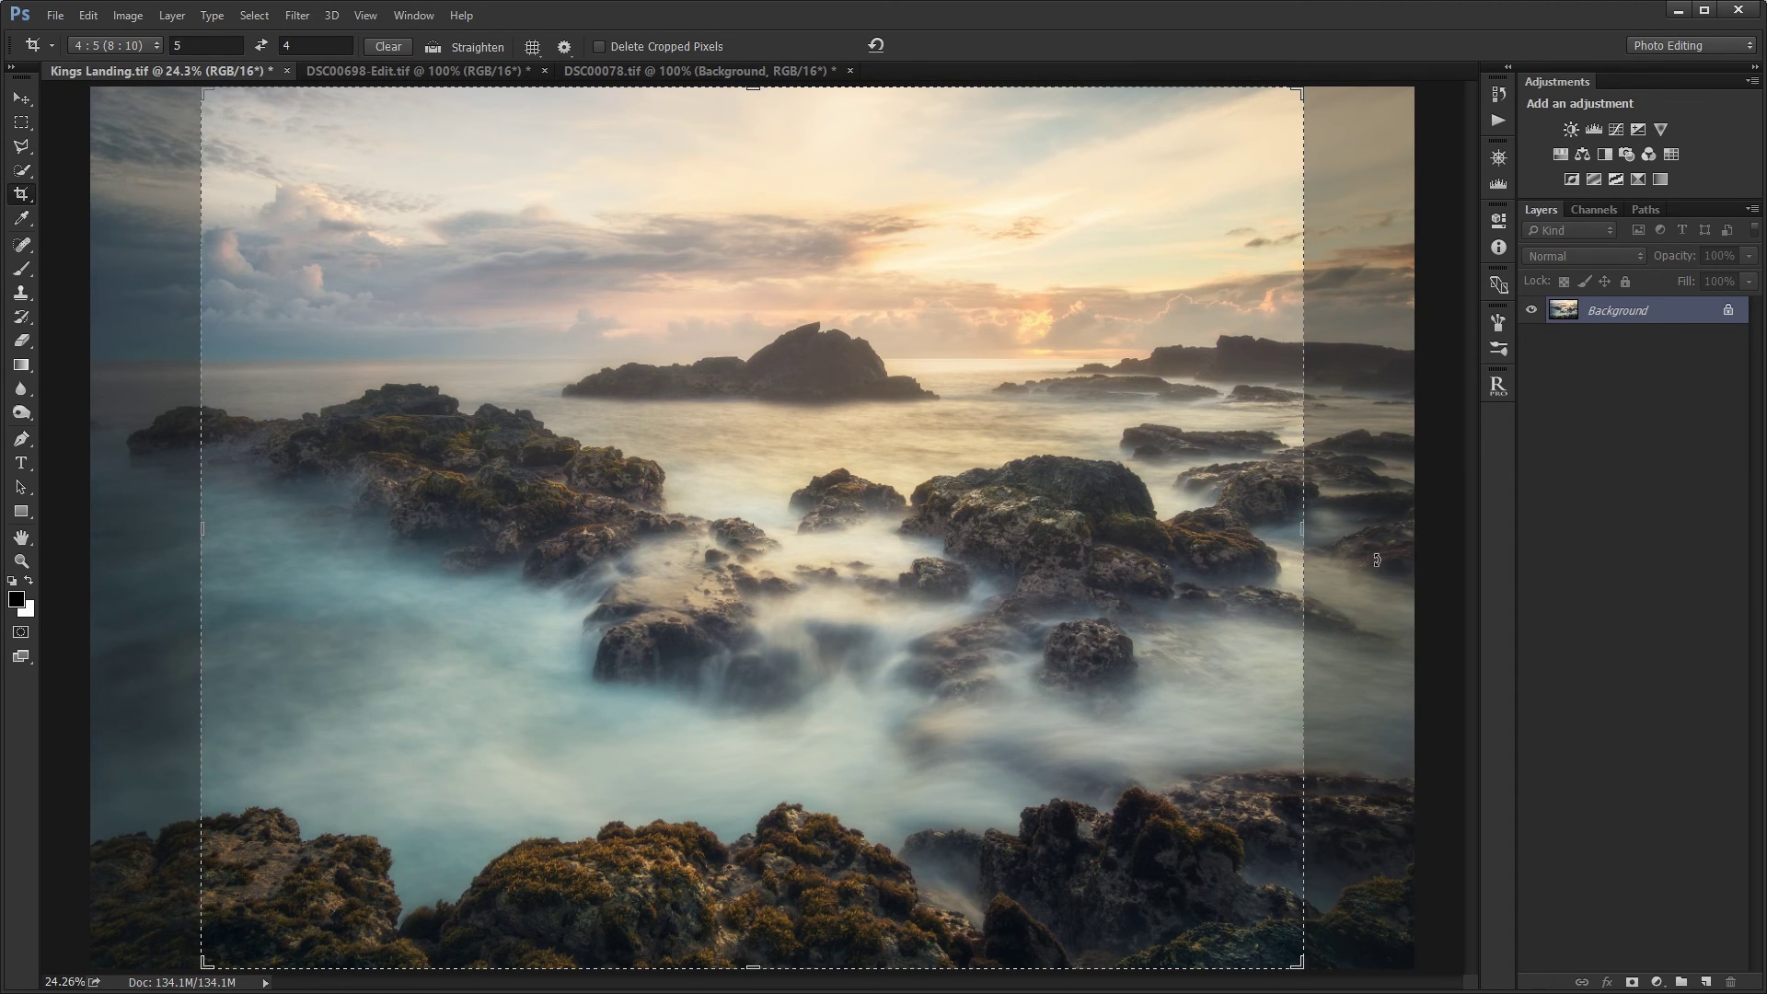
left_click(716, 542)
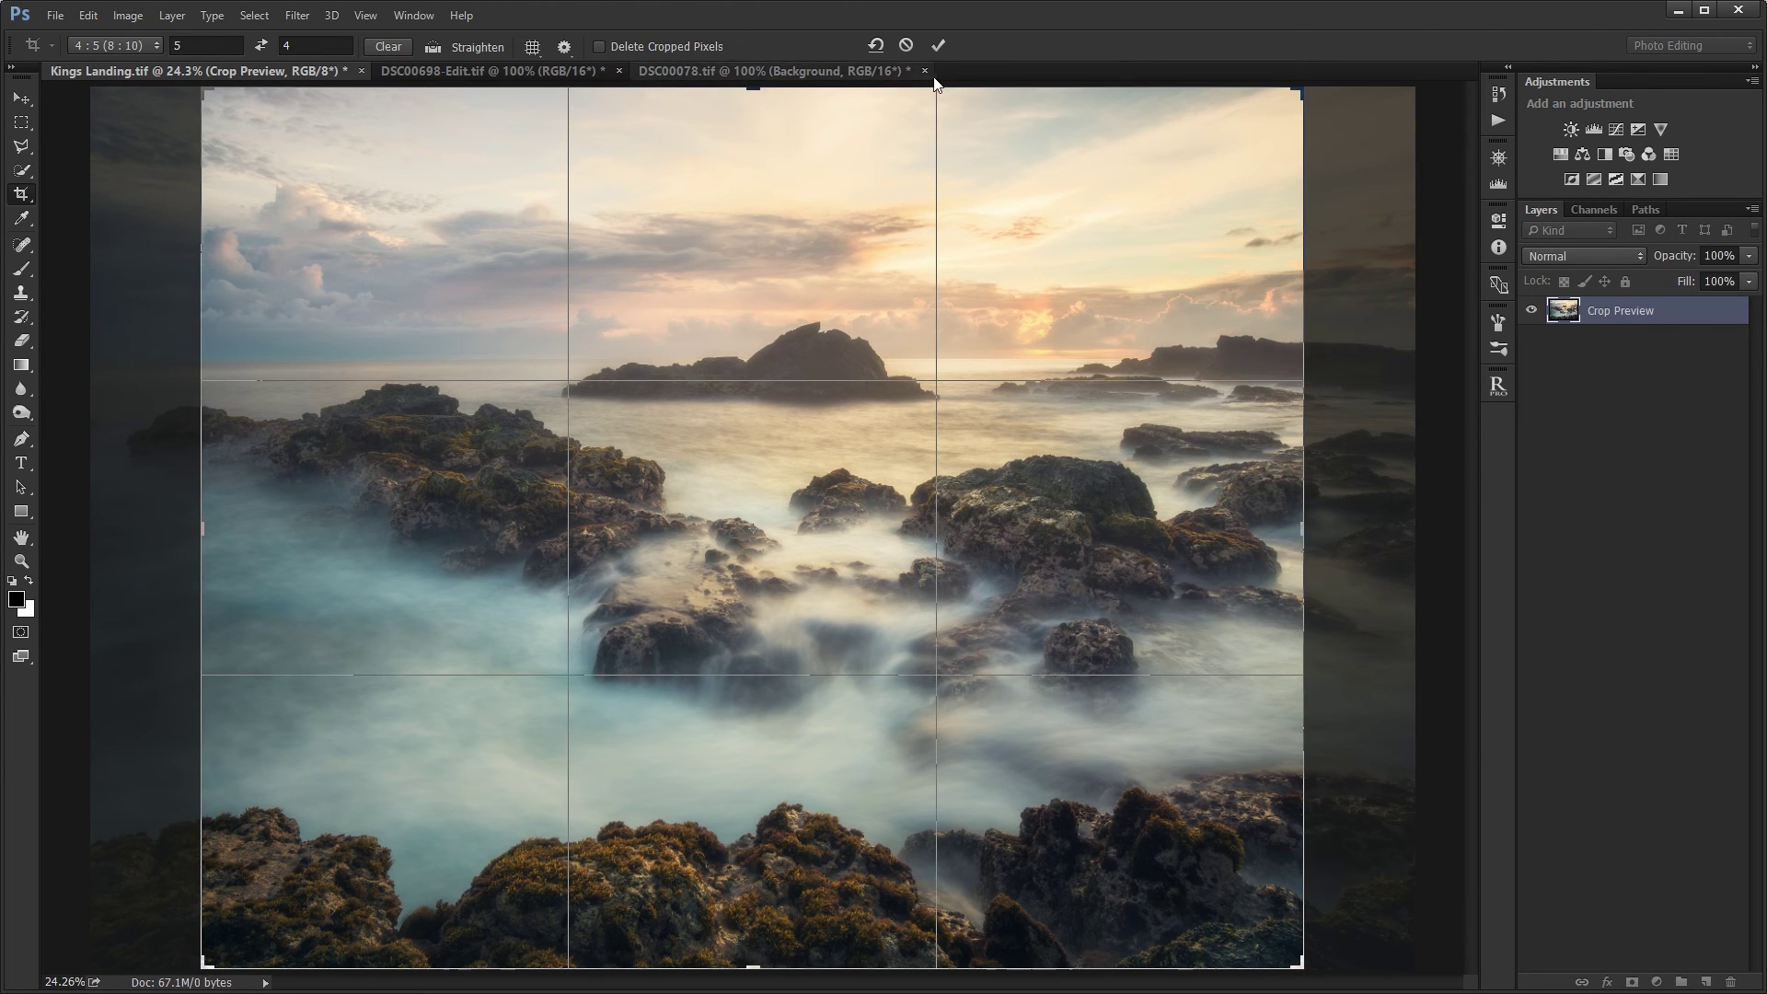
left_click(941, 45)
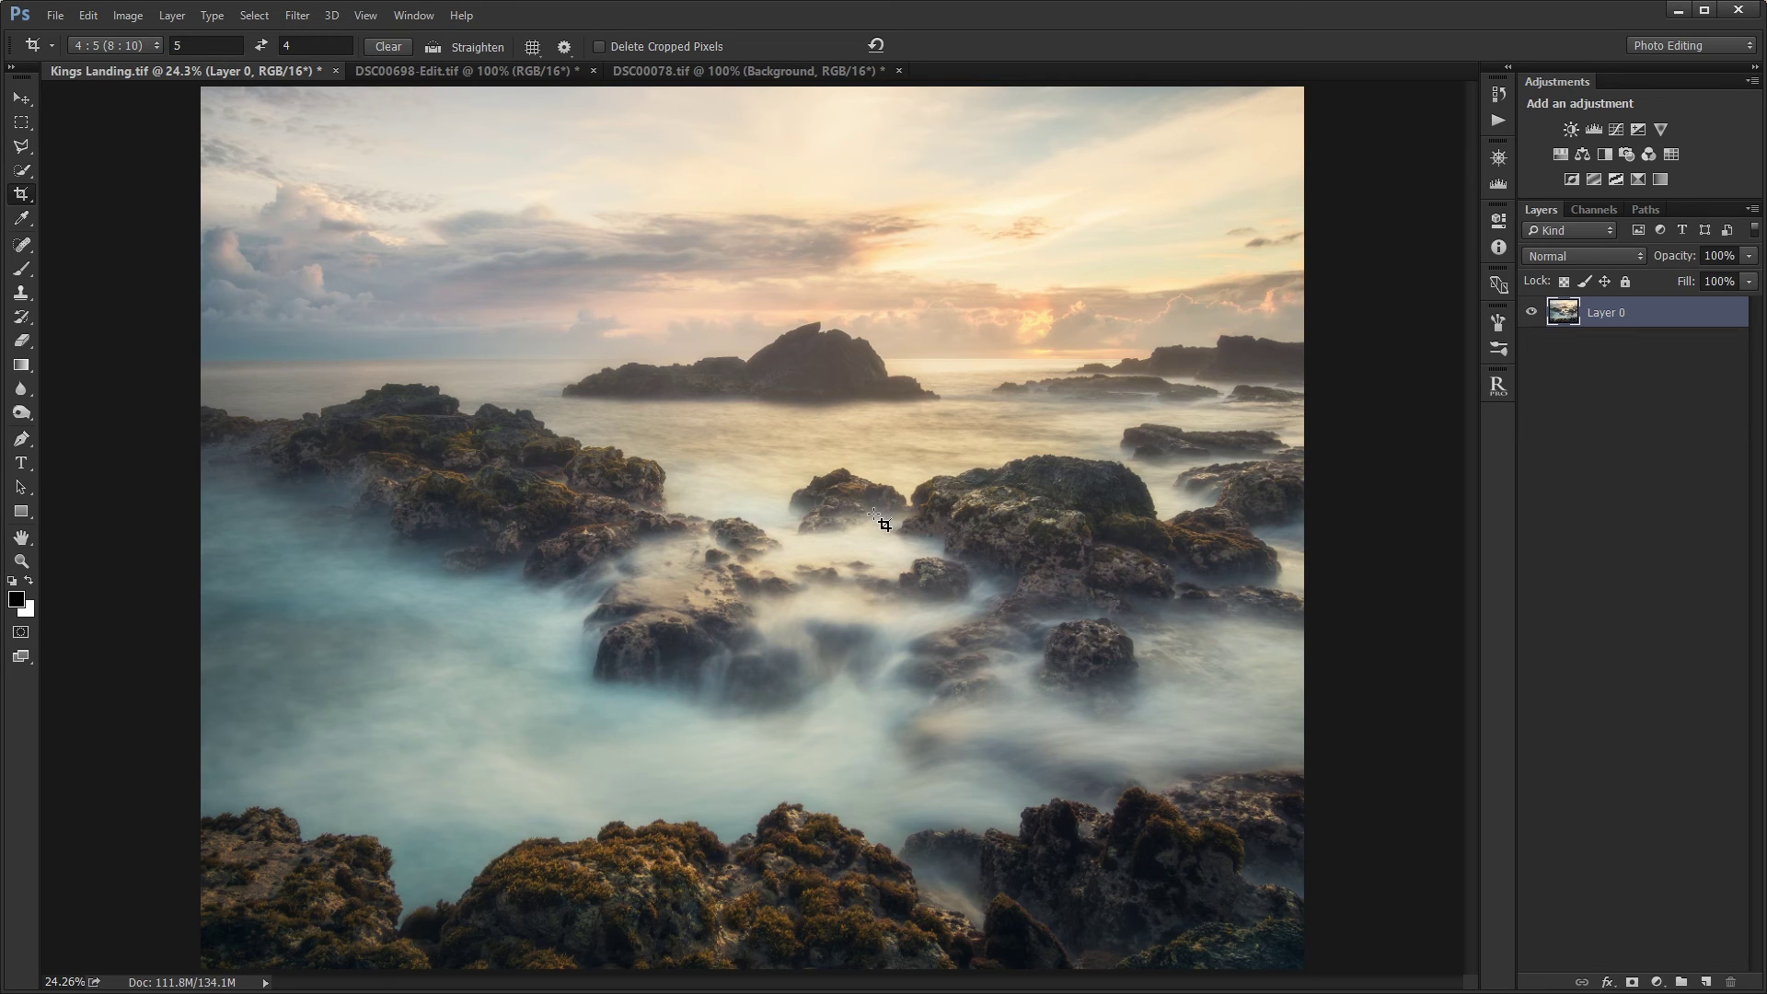
scroll(884, 524, "down", 1)
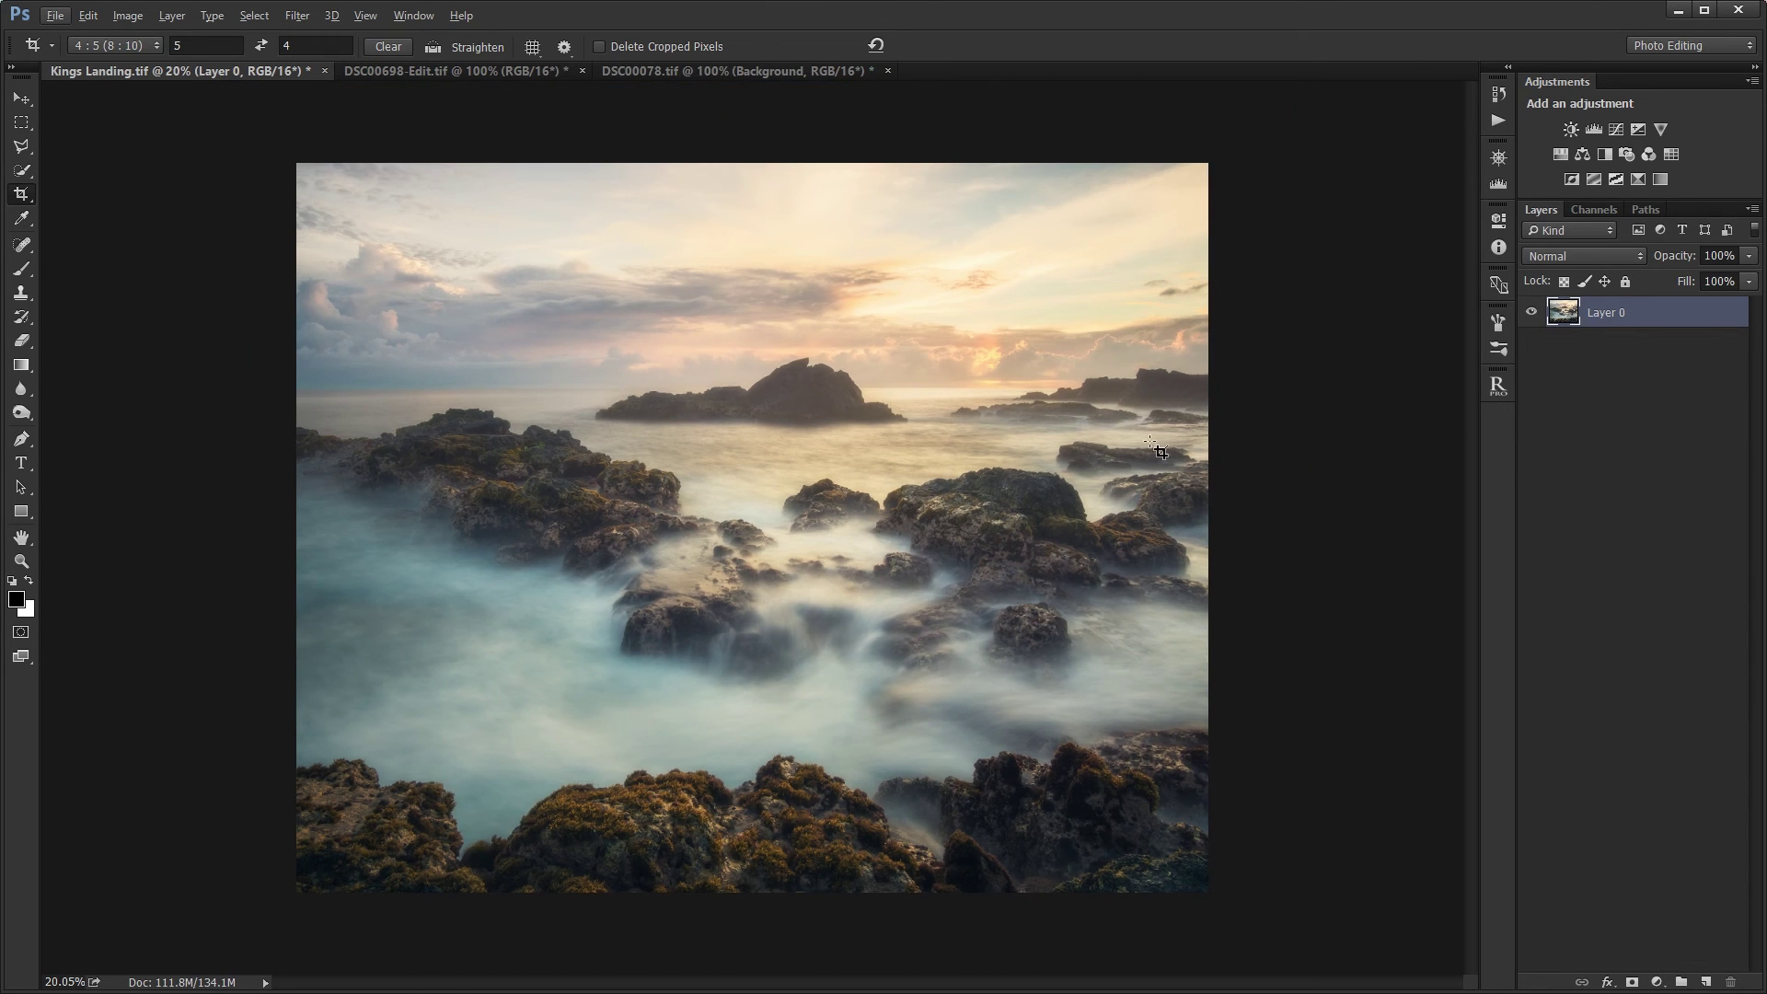
left_click(21, 98)
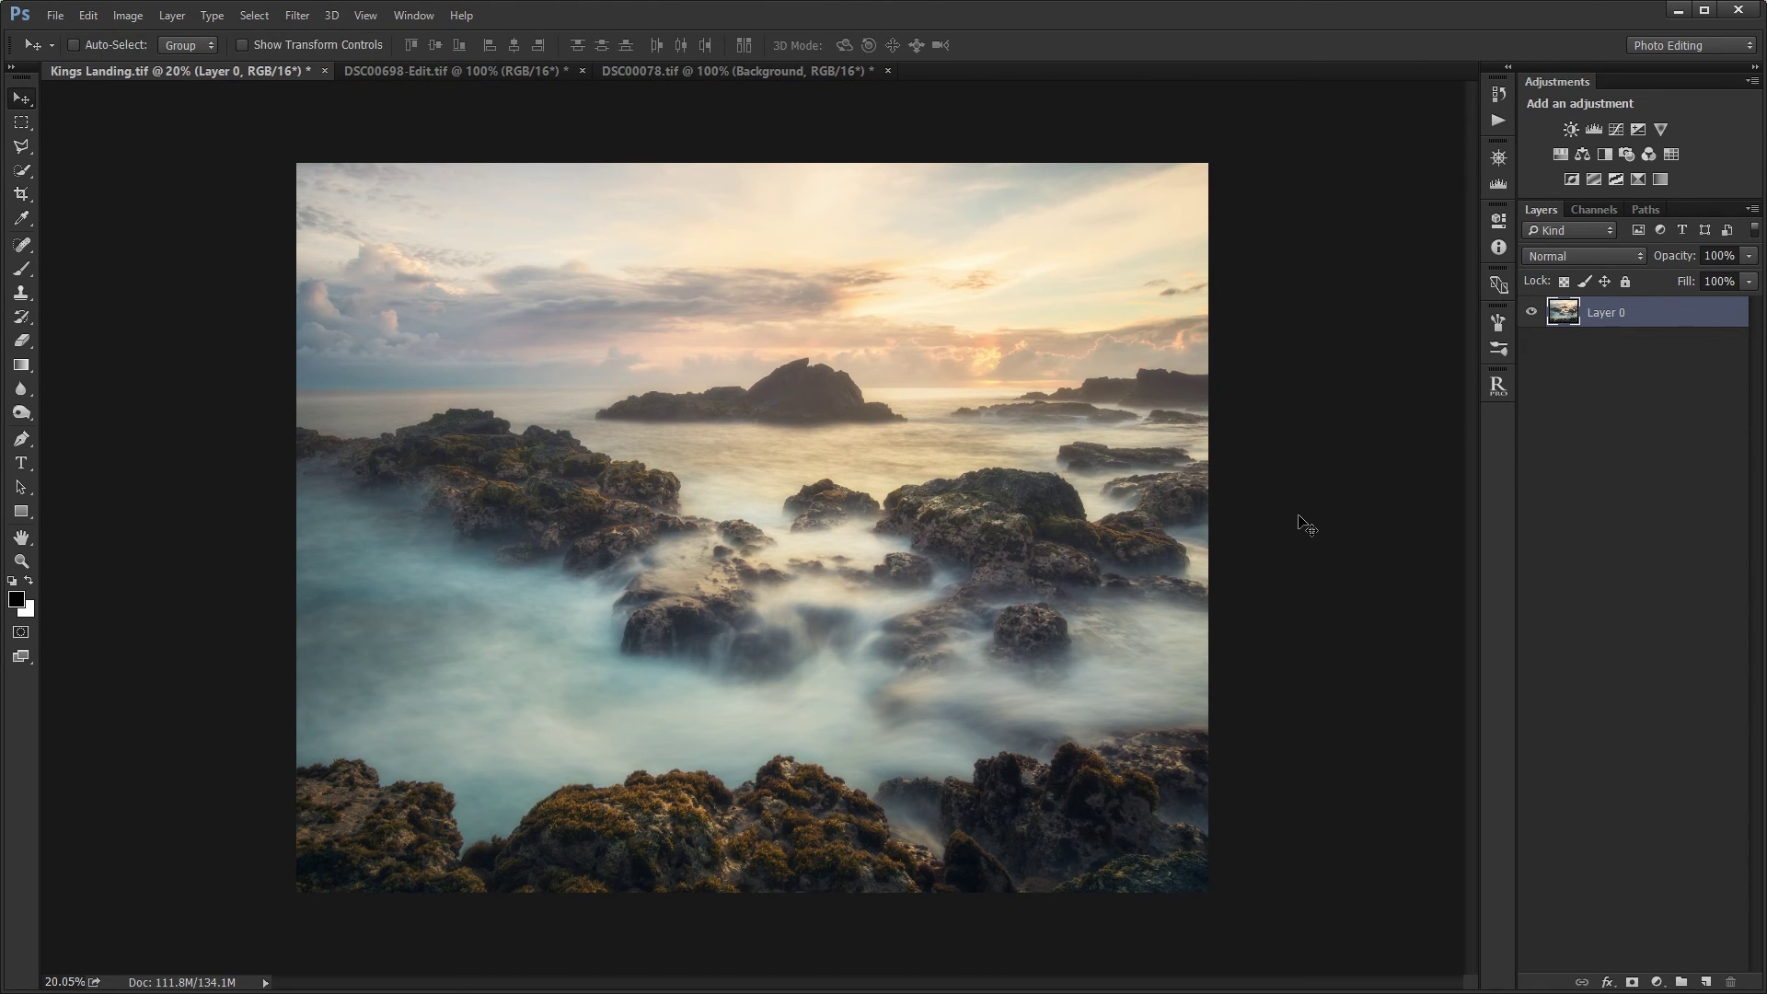
- Set the Image Size width to 1080 px, giving 1080 × 864 pixels
key("ctrl+alt+i")
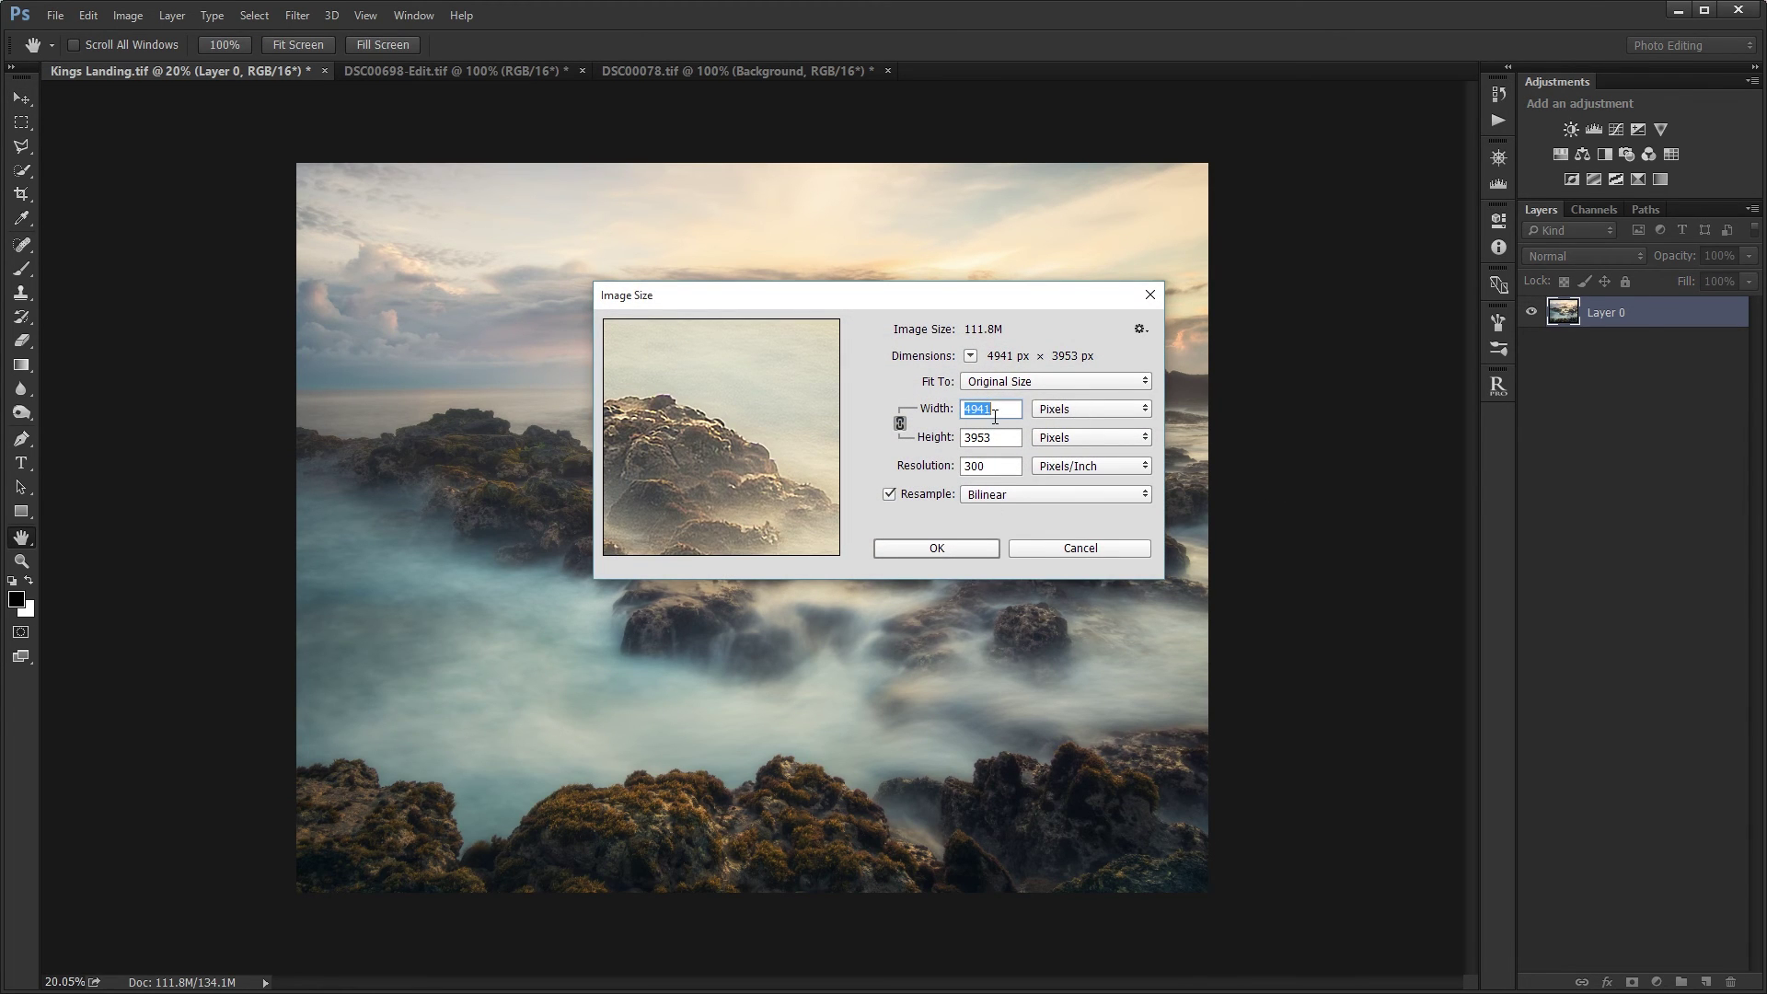
type("1")
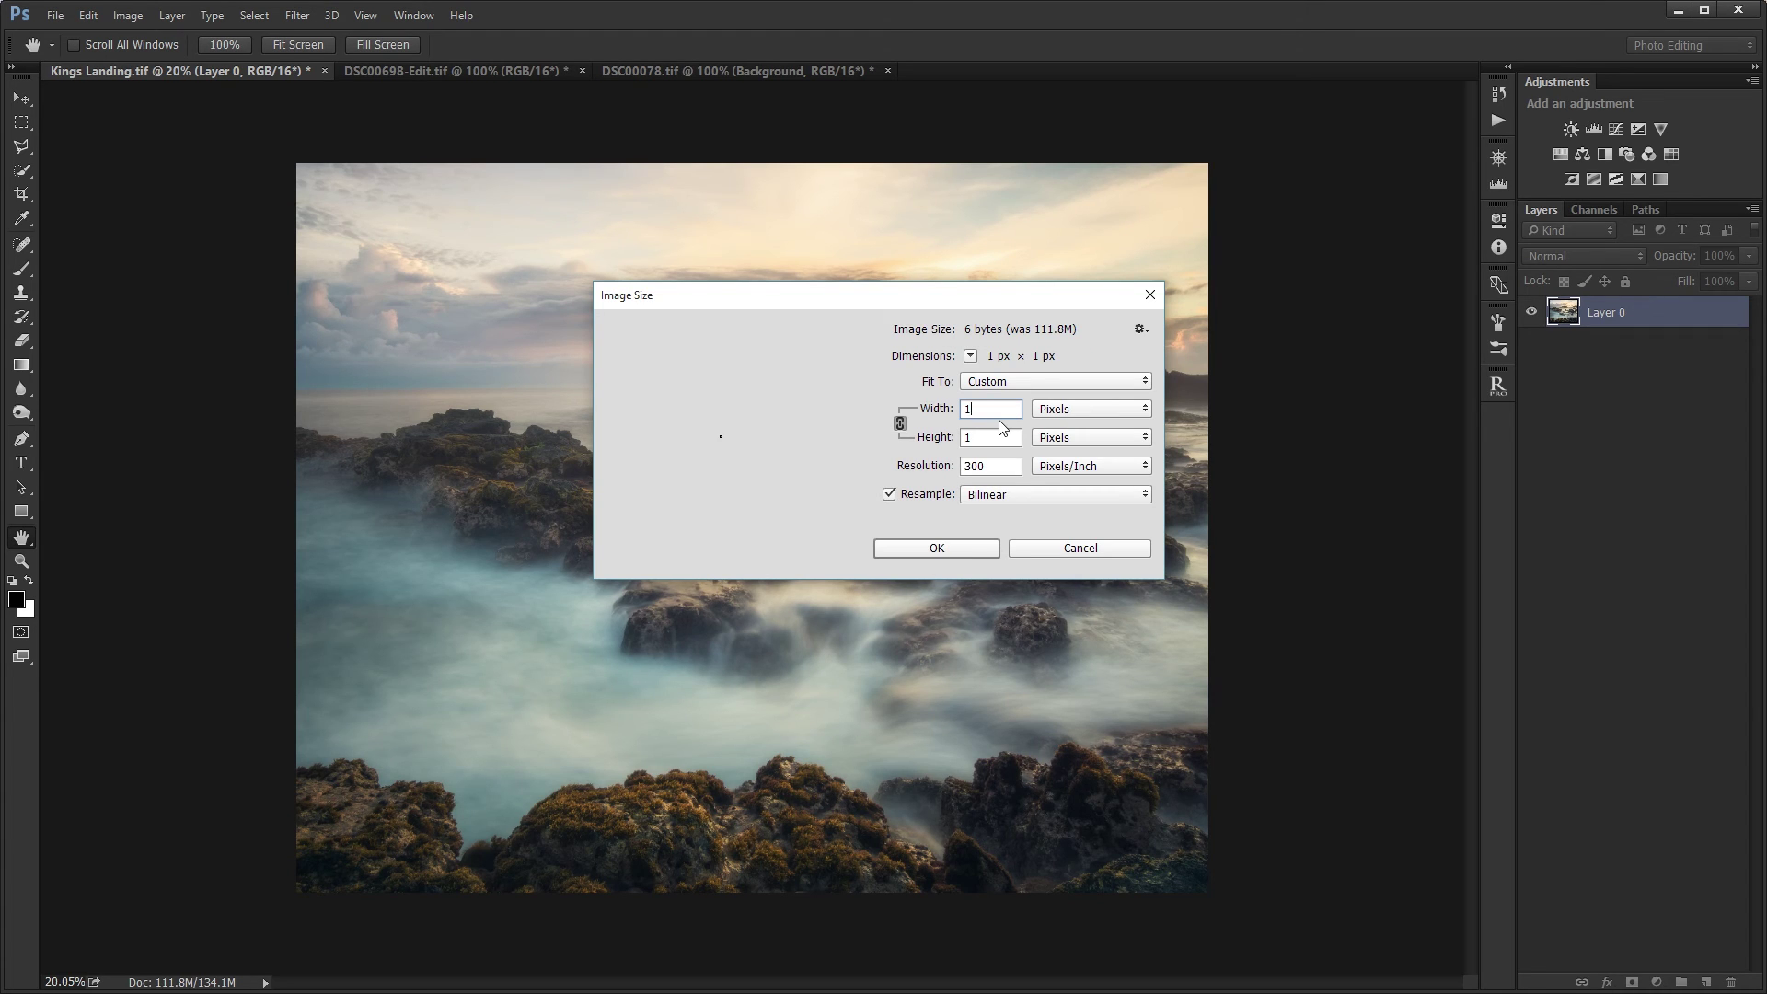
type("080")
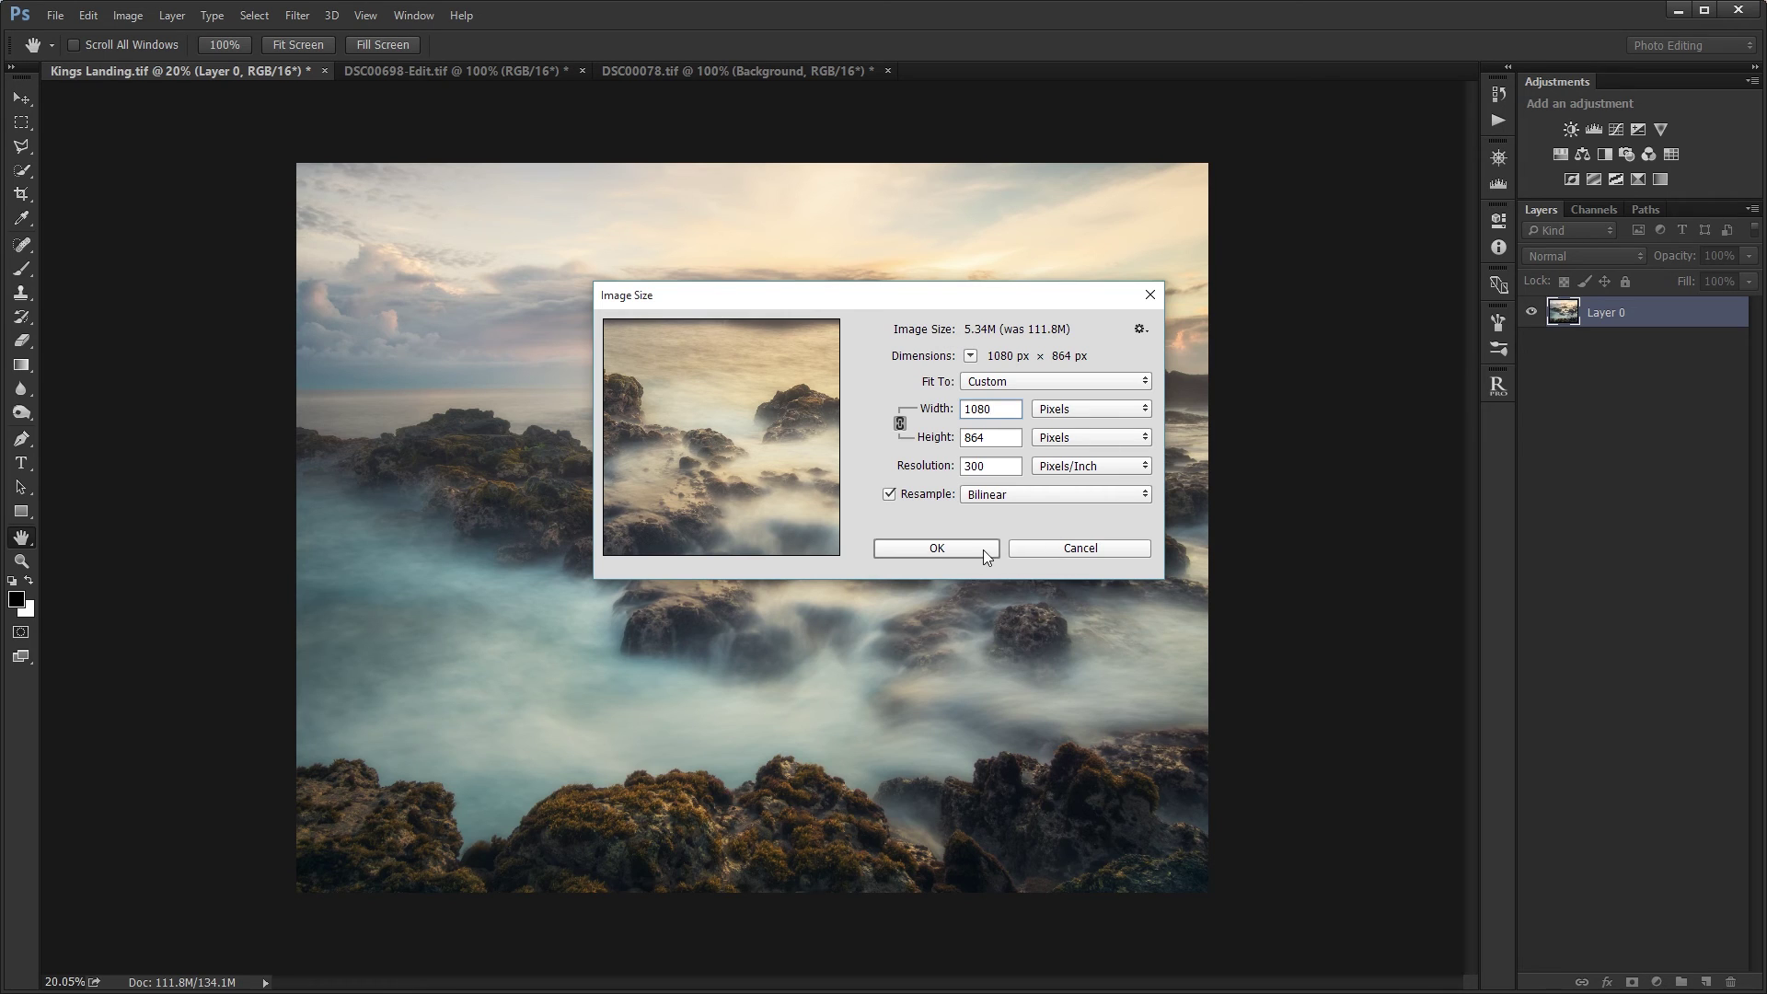
left_click(936, 548)
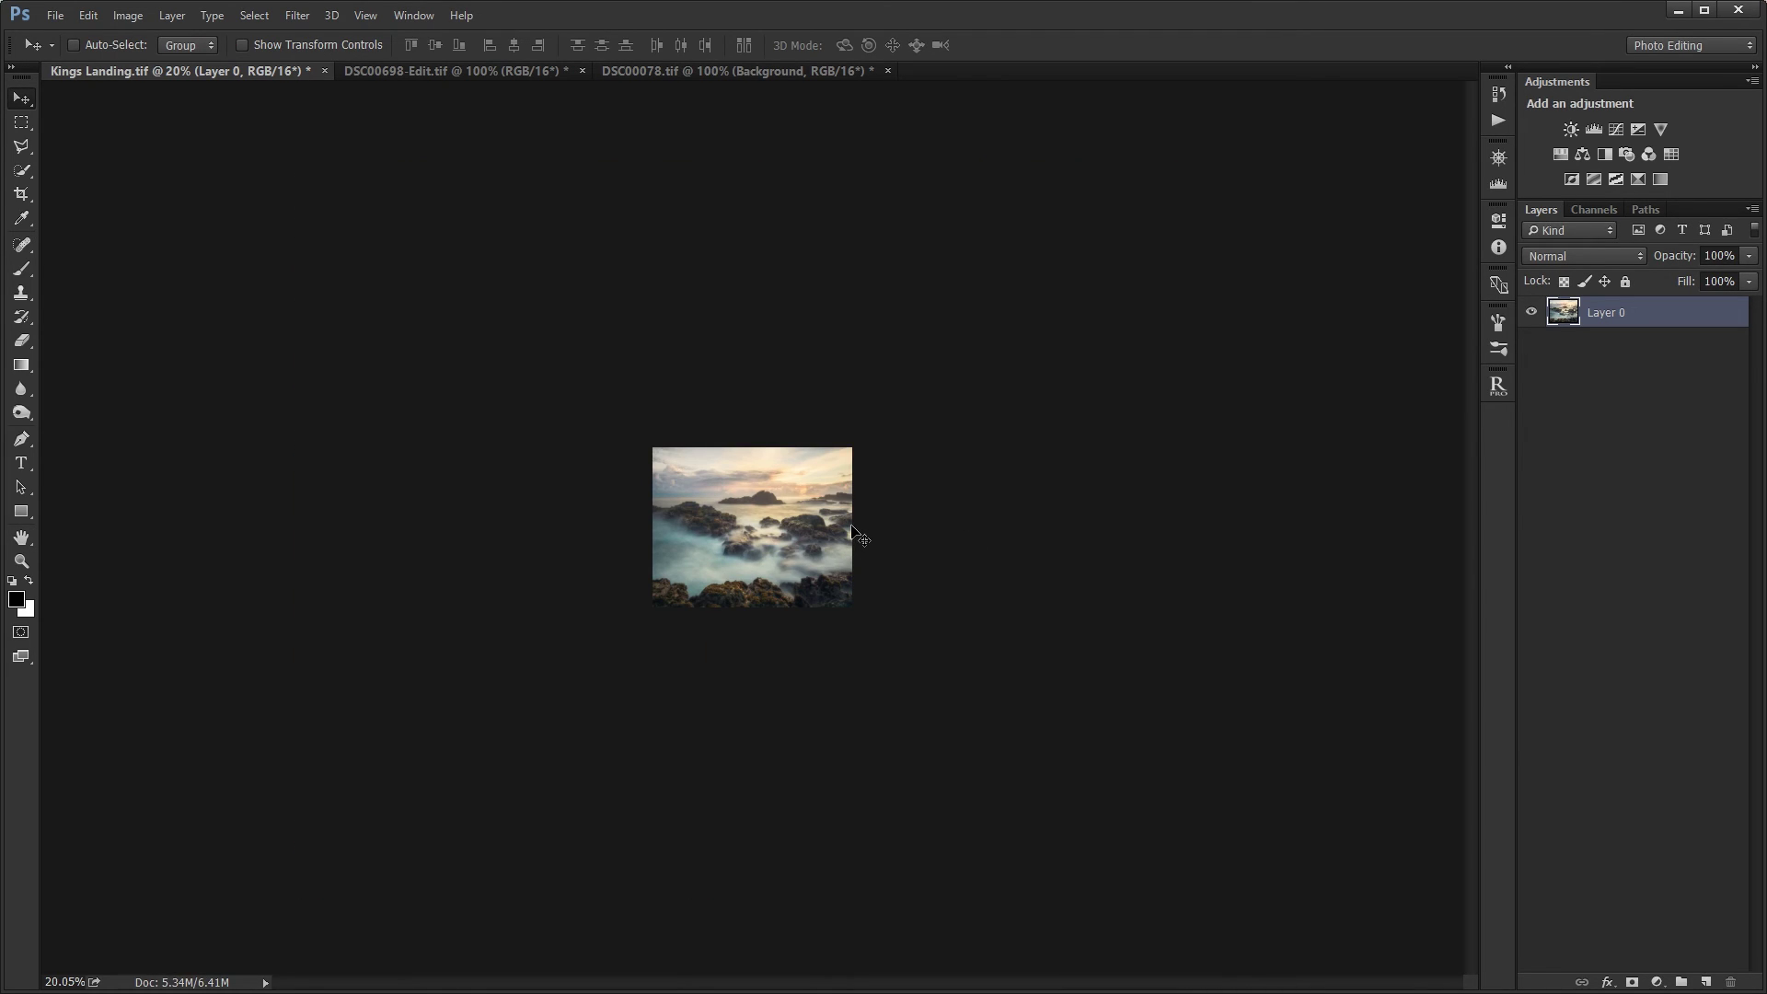
- Duplicate the layer as Layer 0 copy and Smart Sharpen it at Amount 200, radius 1.5
key("ctrl+1")
key("ctrl+j")
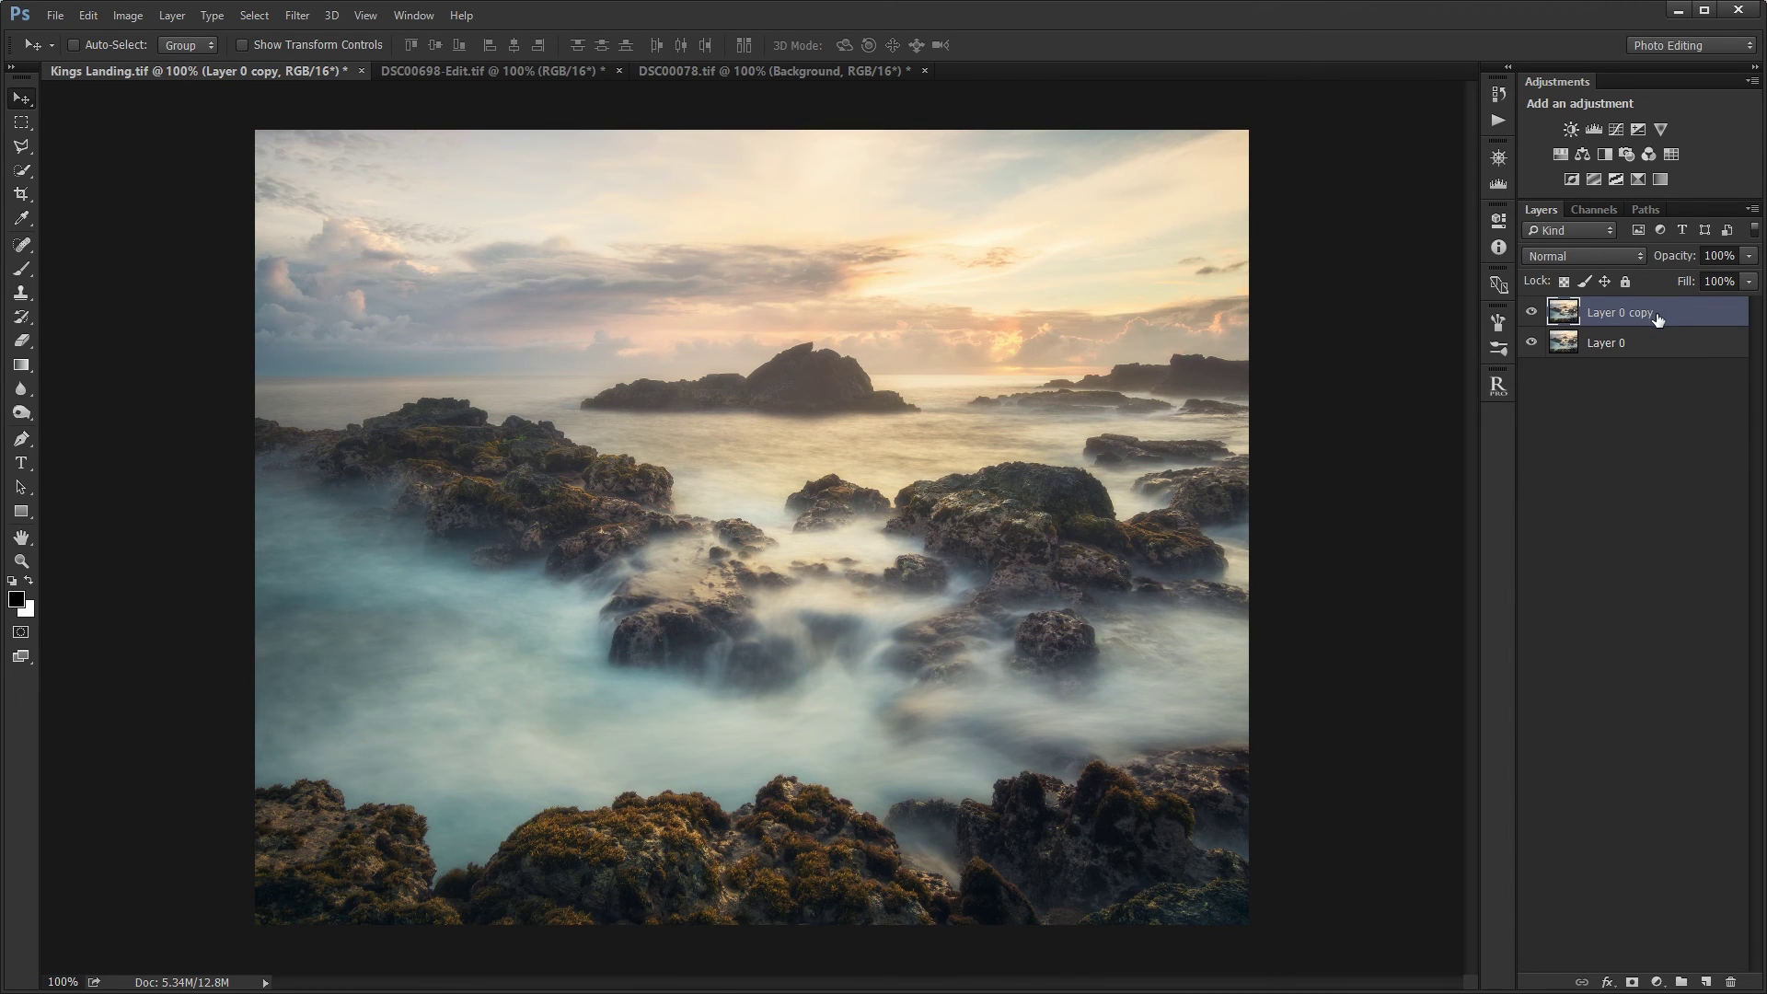
key("ctrl+alt+f")
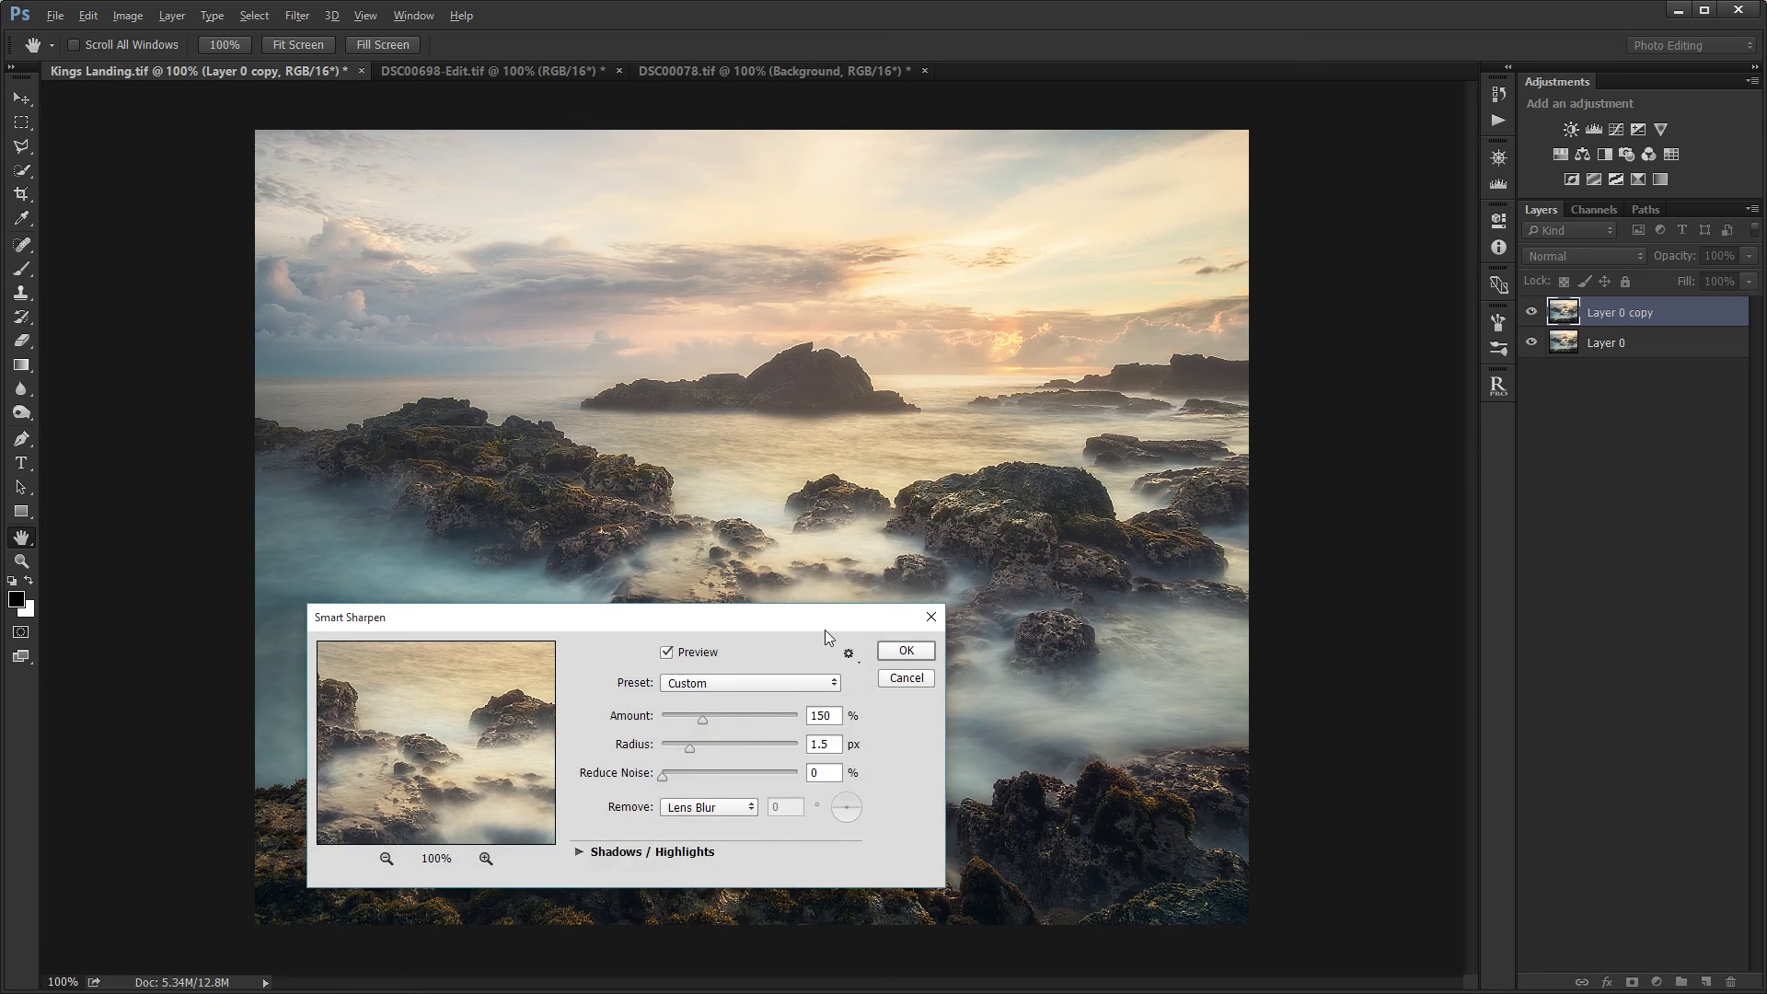
left_click_drag(824, 630, 869, 530)
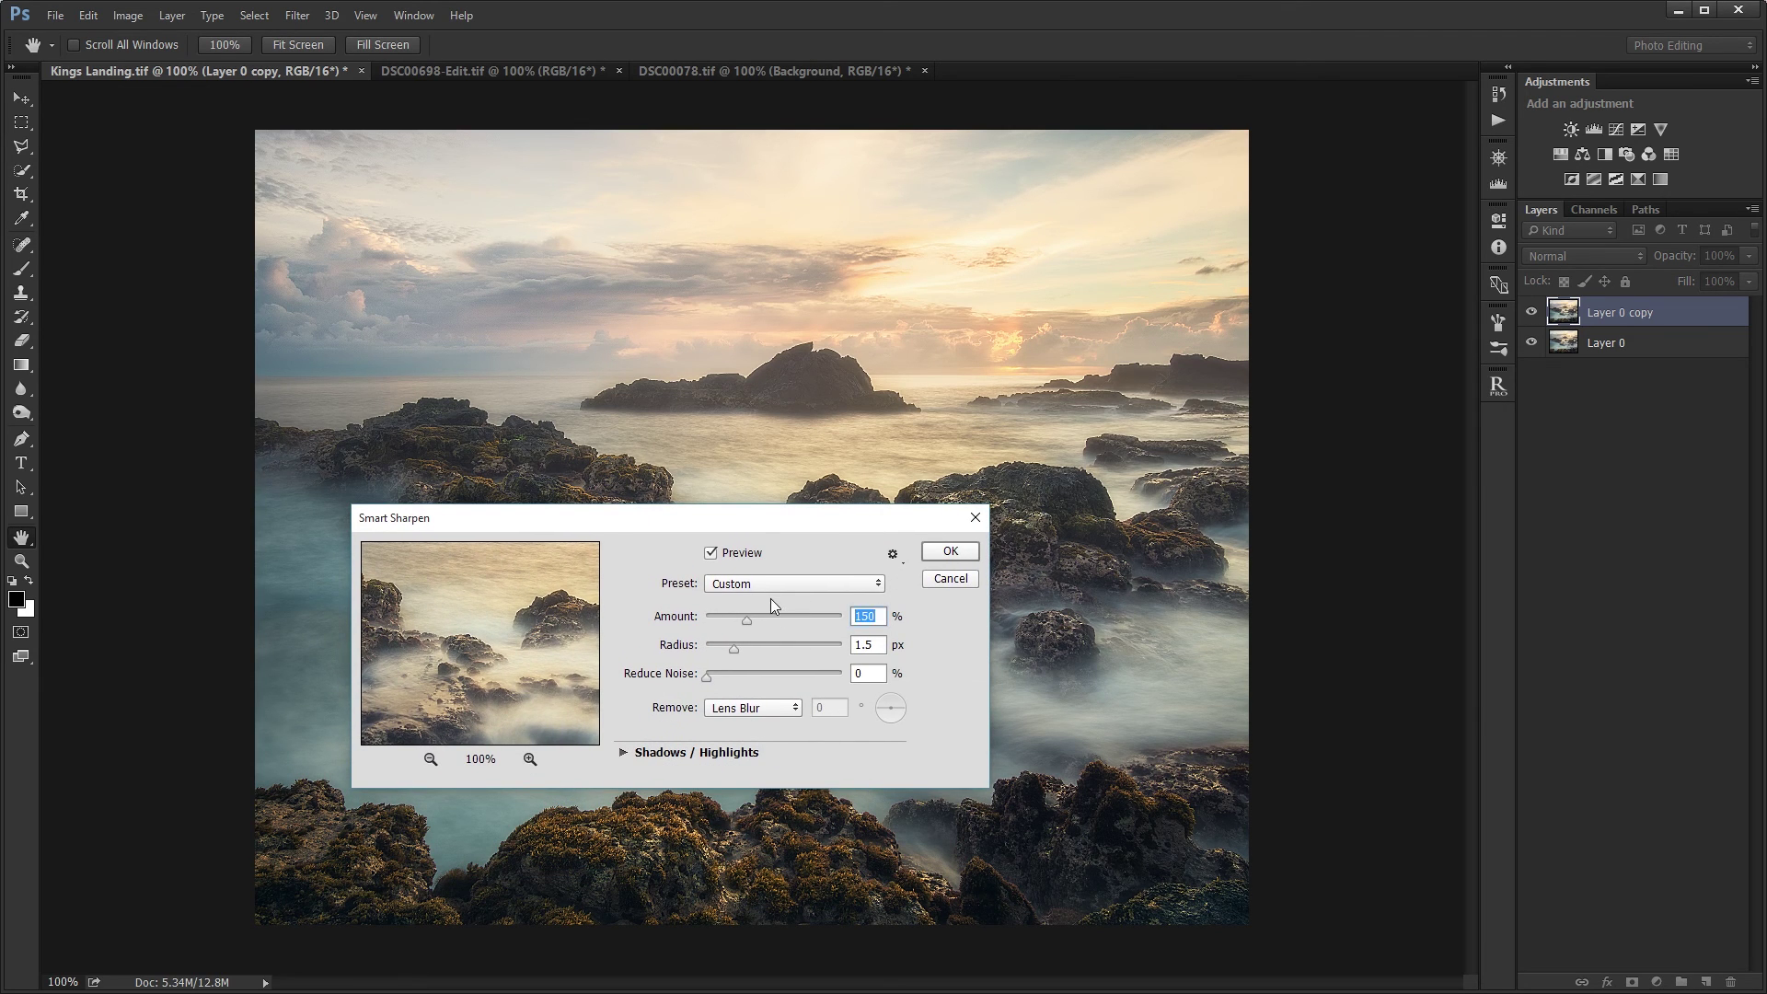
type("200")
key("Tab")
key("Return")
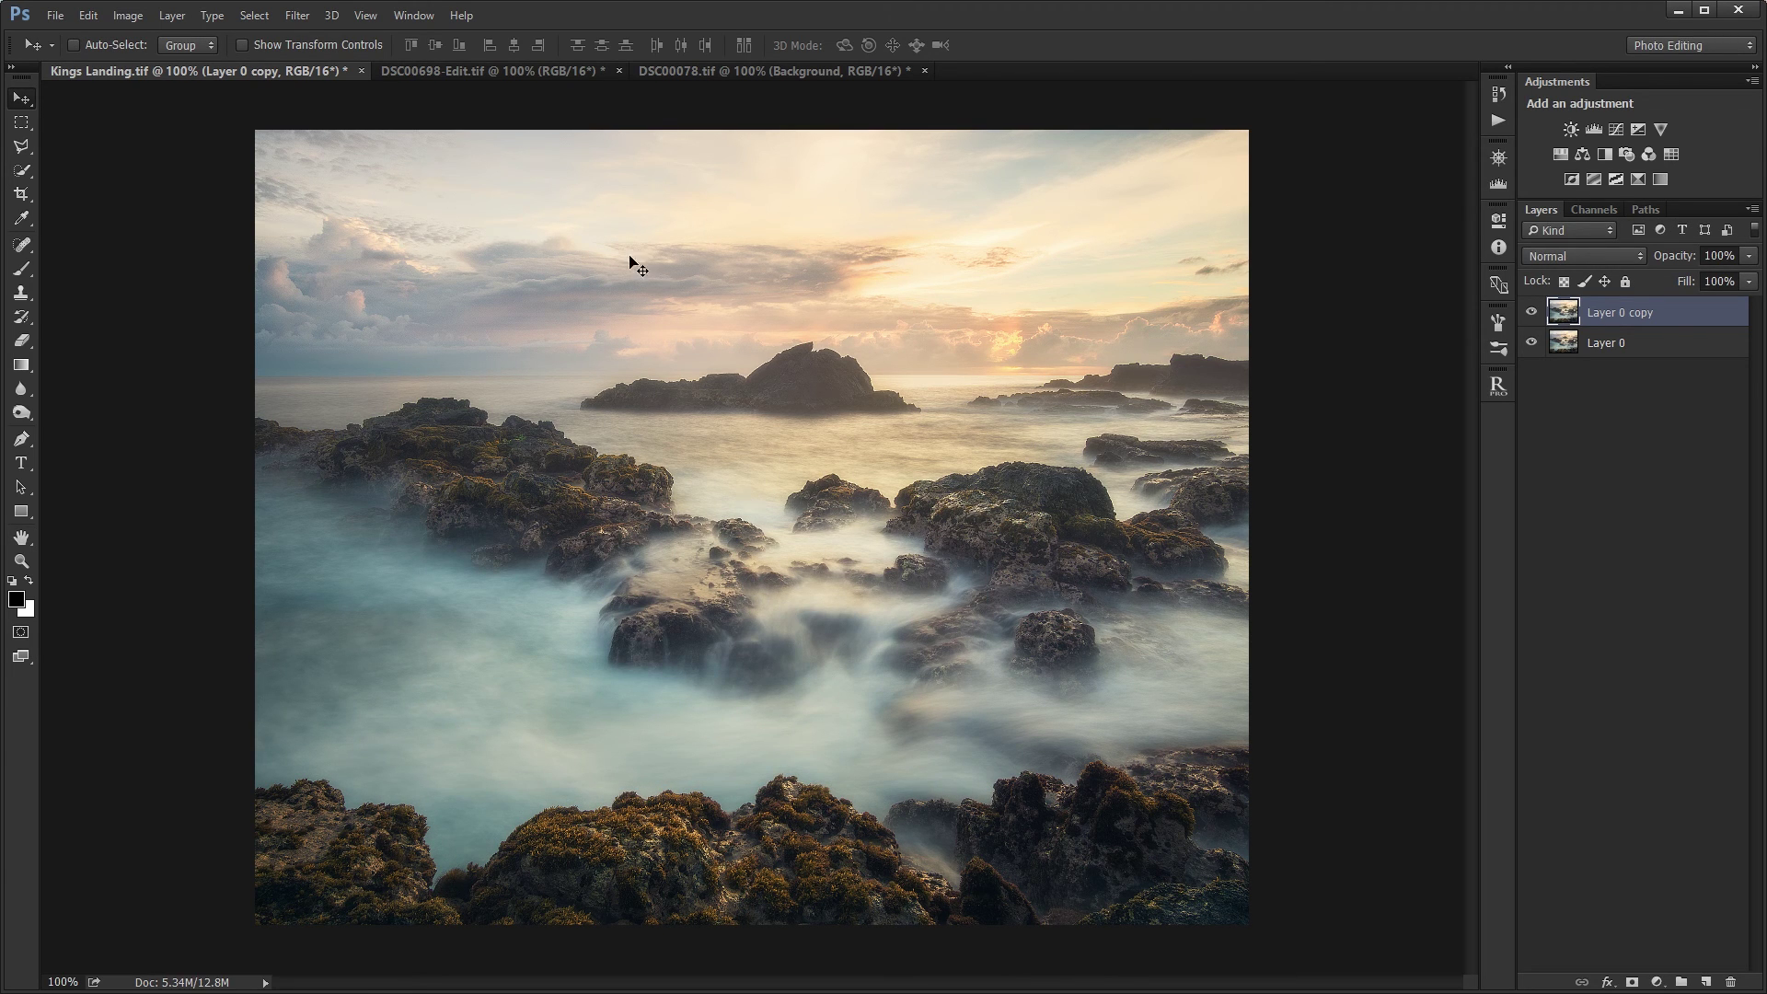
- Revert DSC00698-Edit.tif to its freshly opened state in History and fit it on screen
left_click(582, 74)
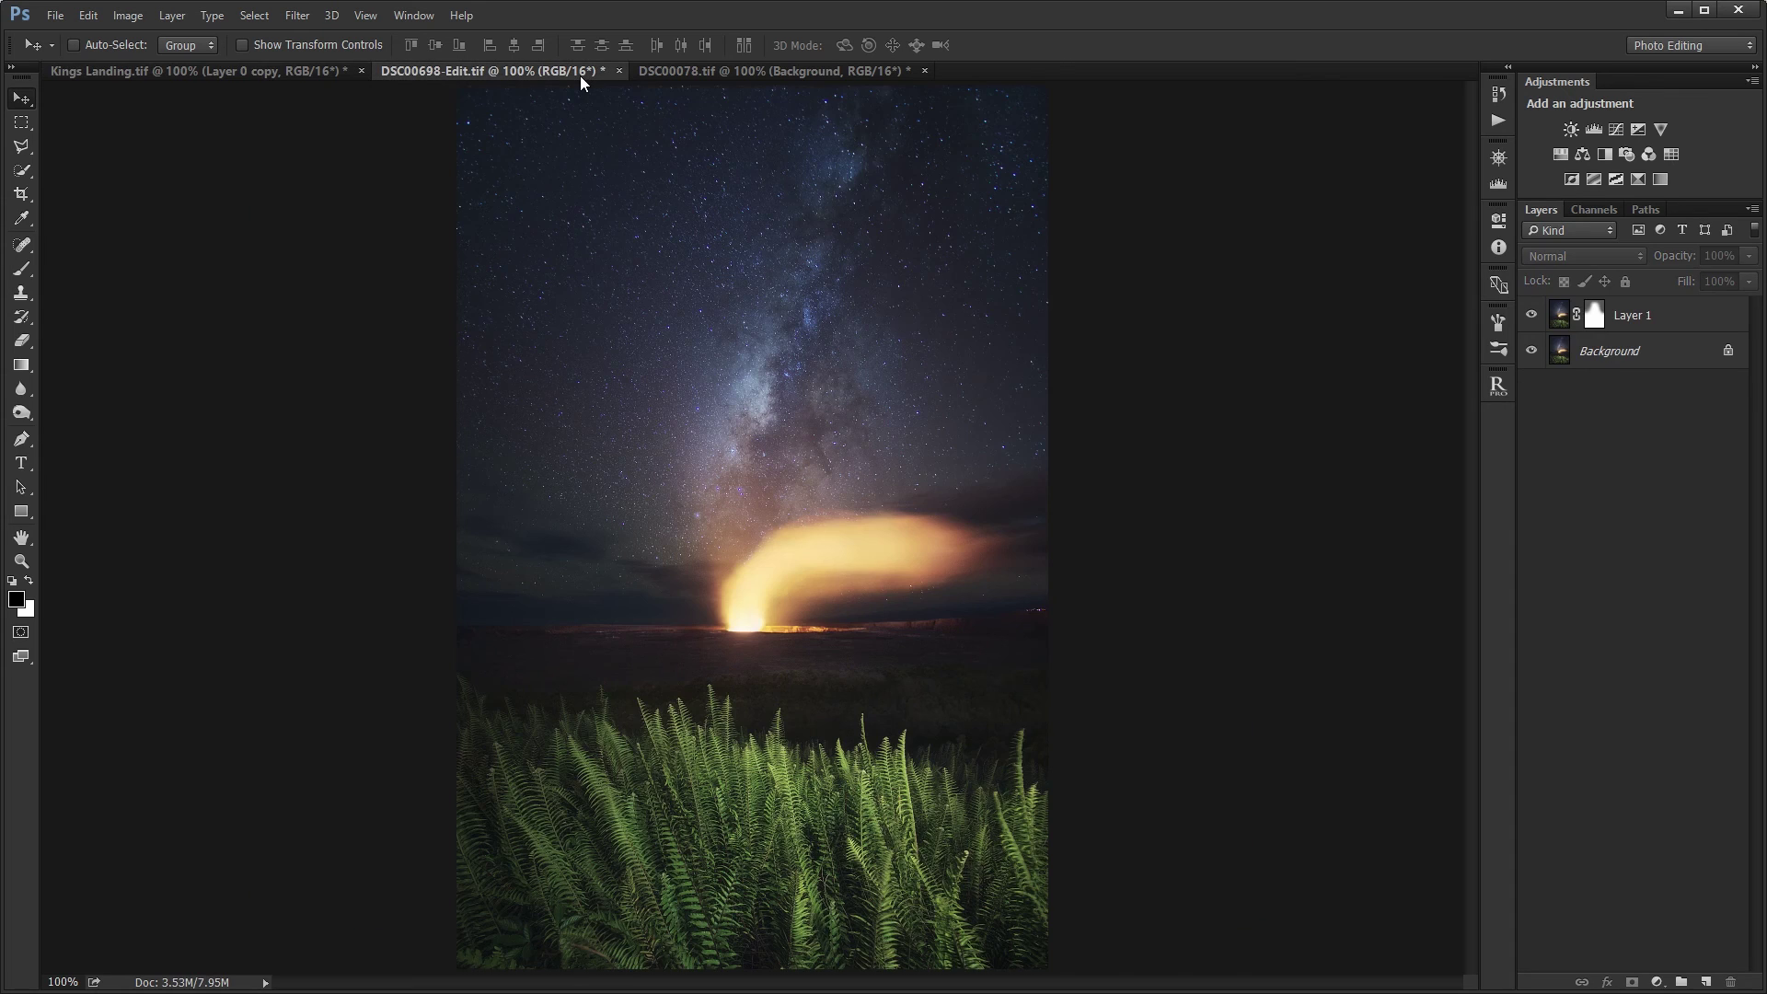
left_click(1497, 96)
left_click(1402, 141)
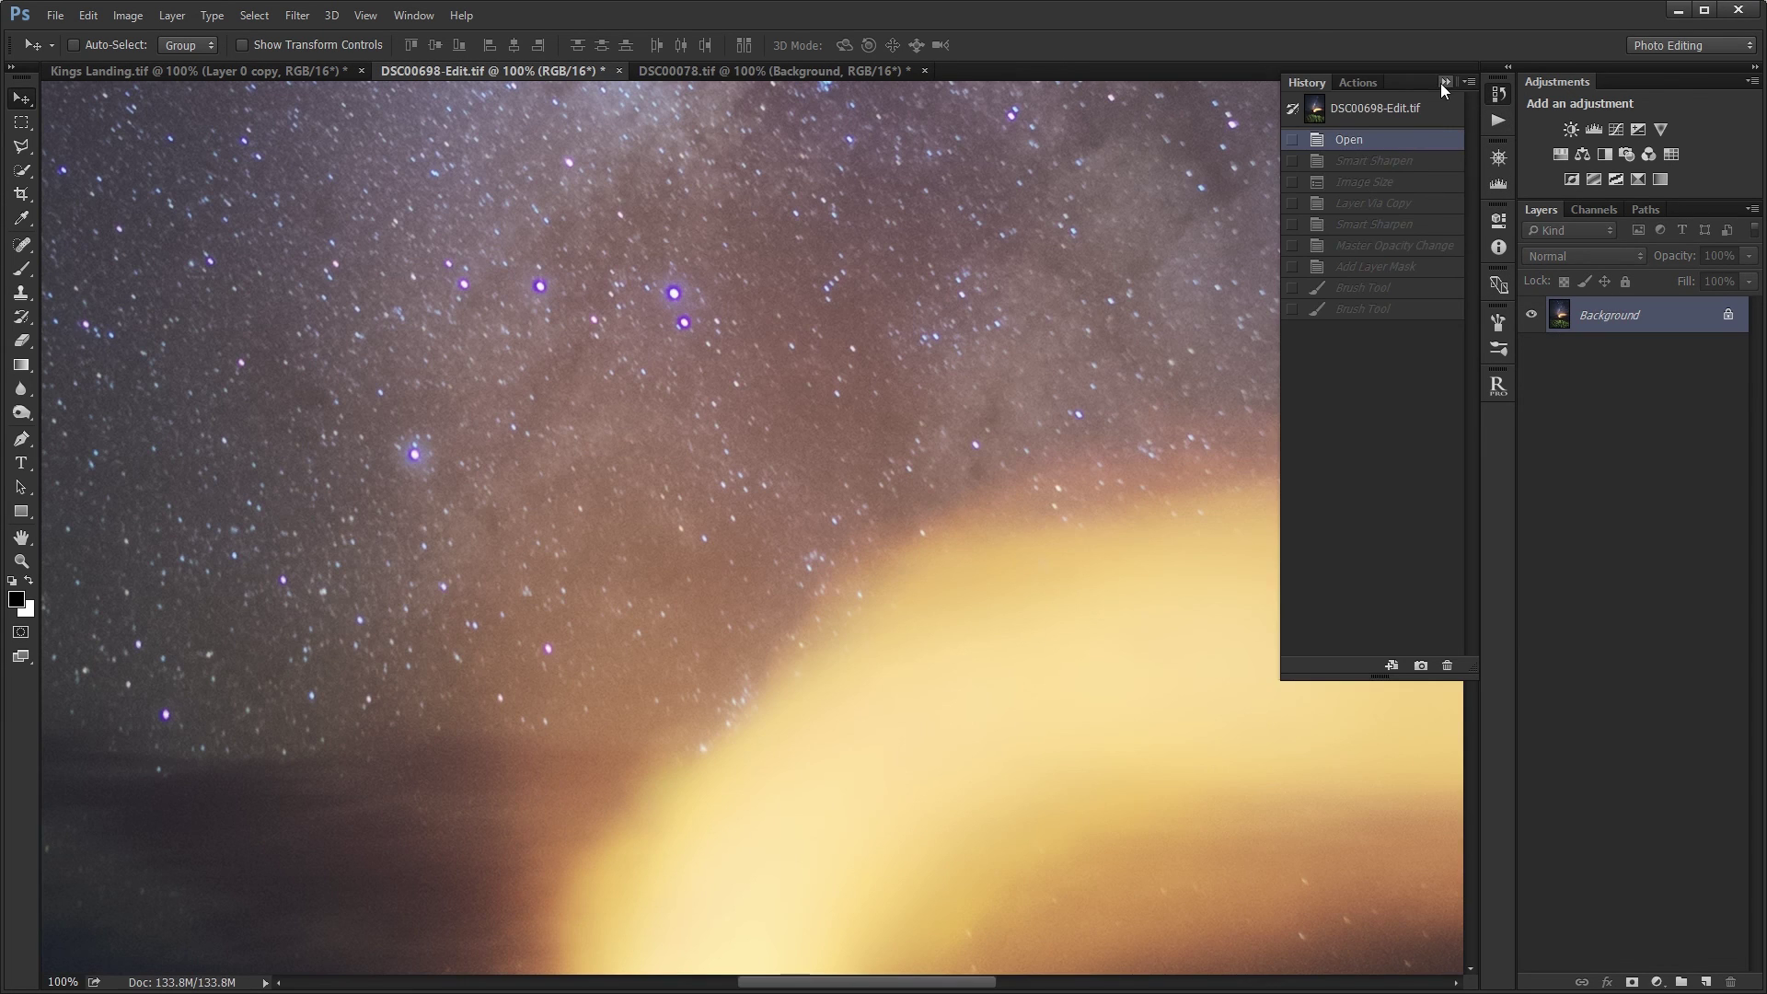
left_click(1498, 94)
left_click(1497, 120)
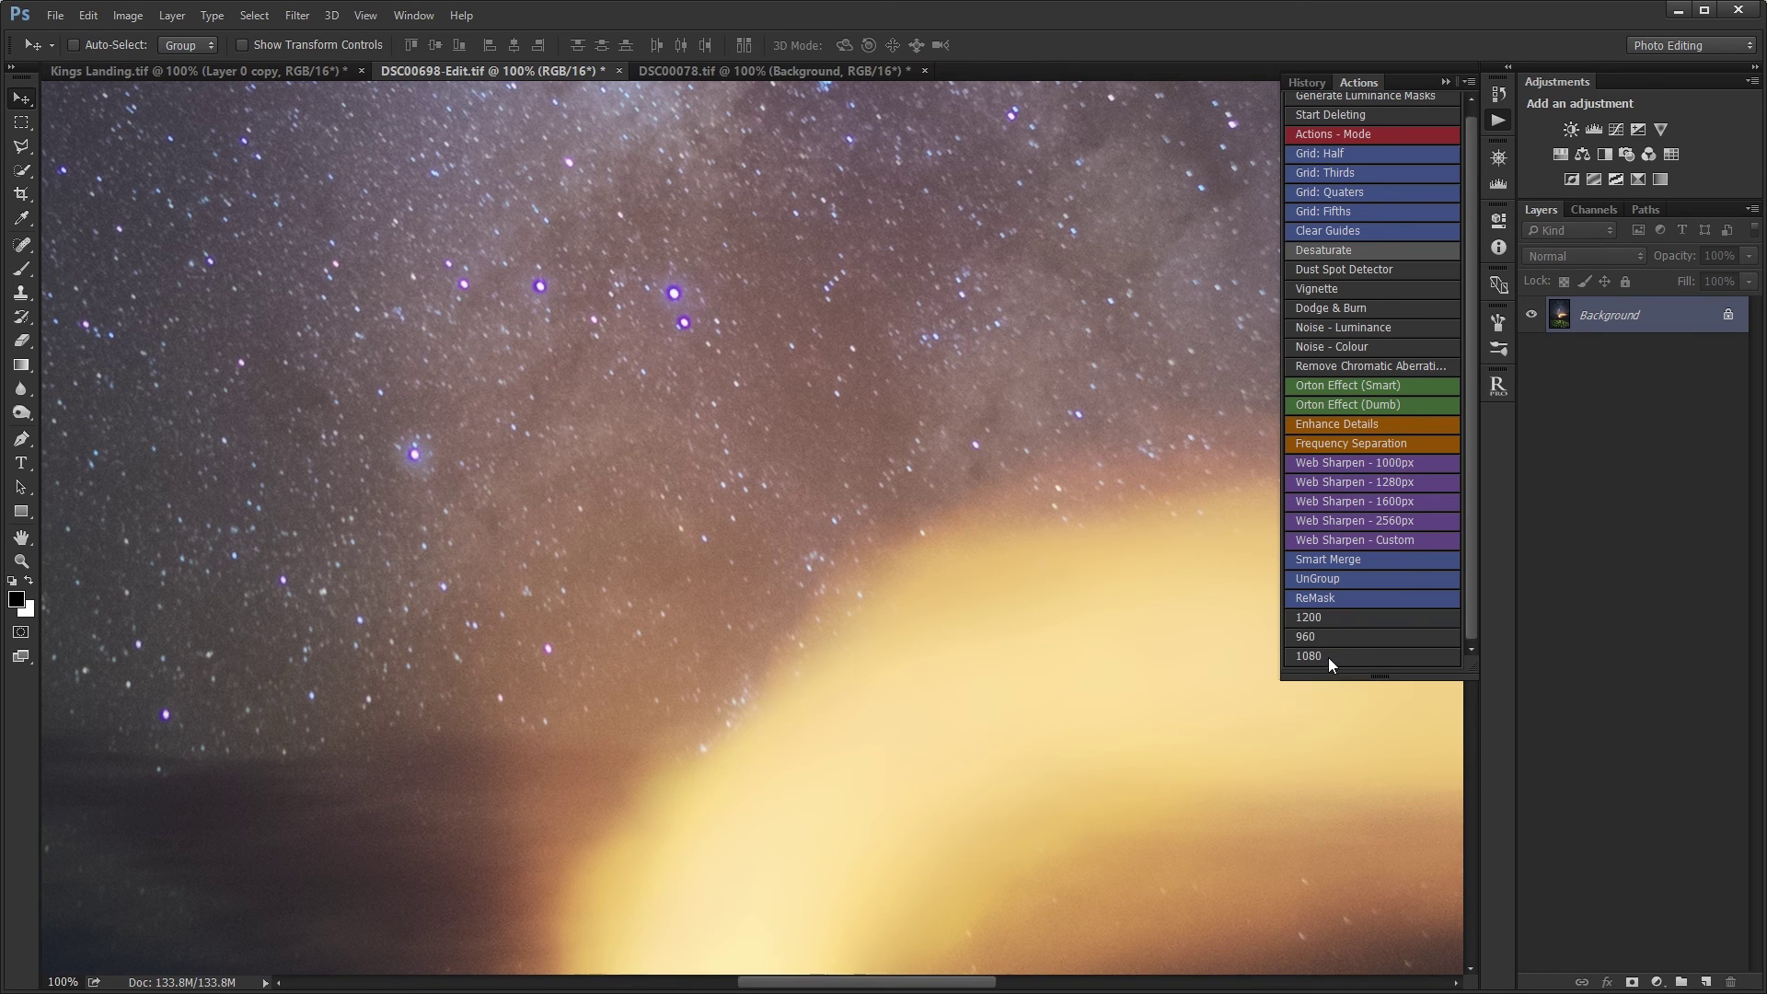
left_click(1445, 77)
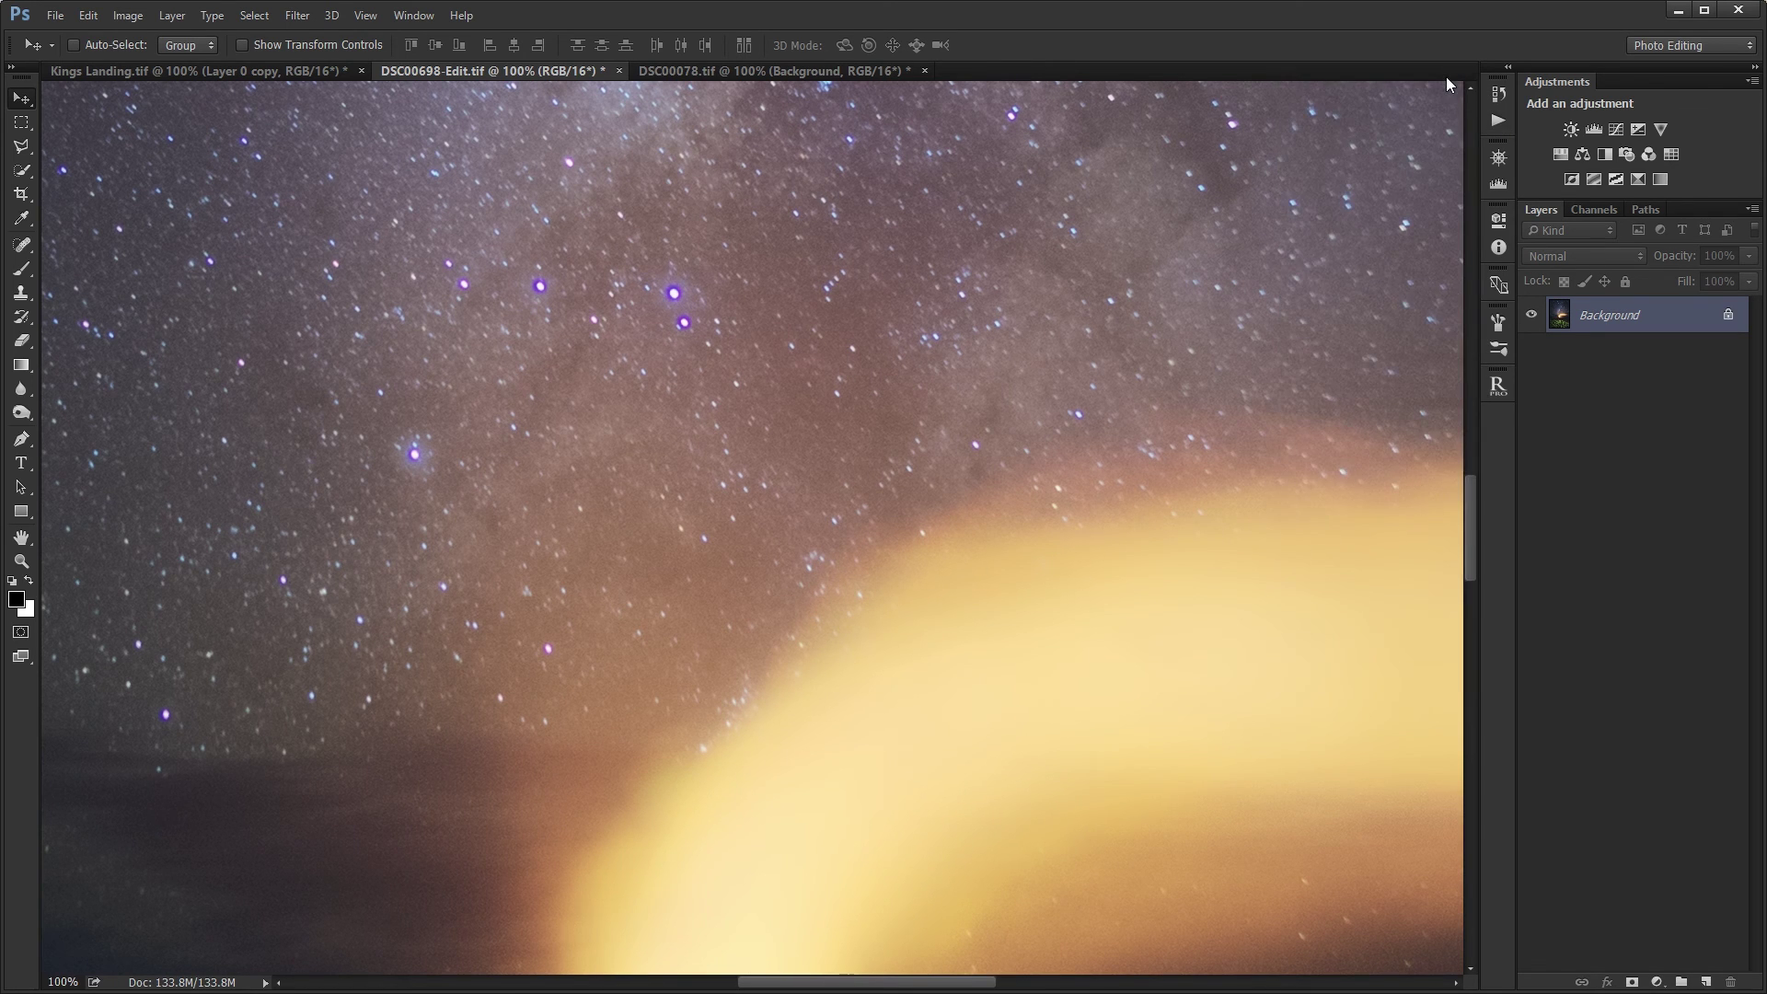
key("ctrl+0")
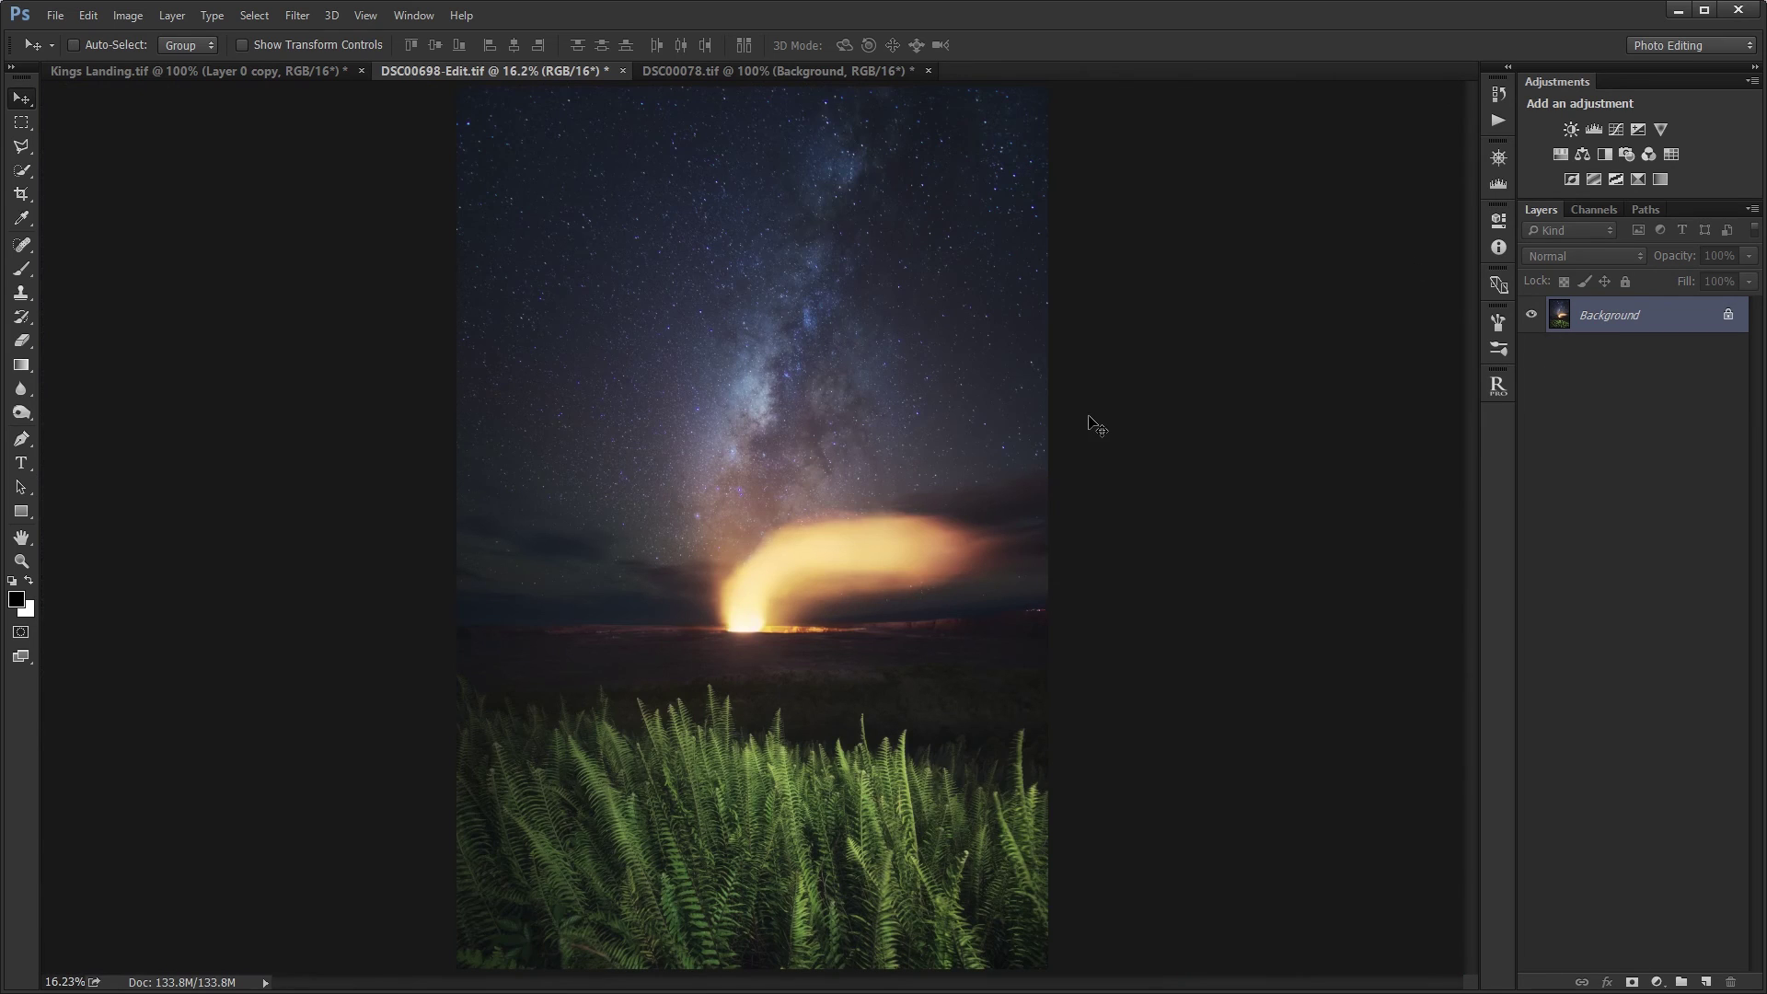
- Crop the volcano photo to a 4:5 portrait frame, positioning the image before committing
key("c")
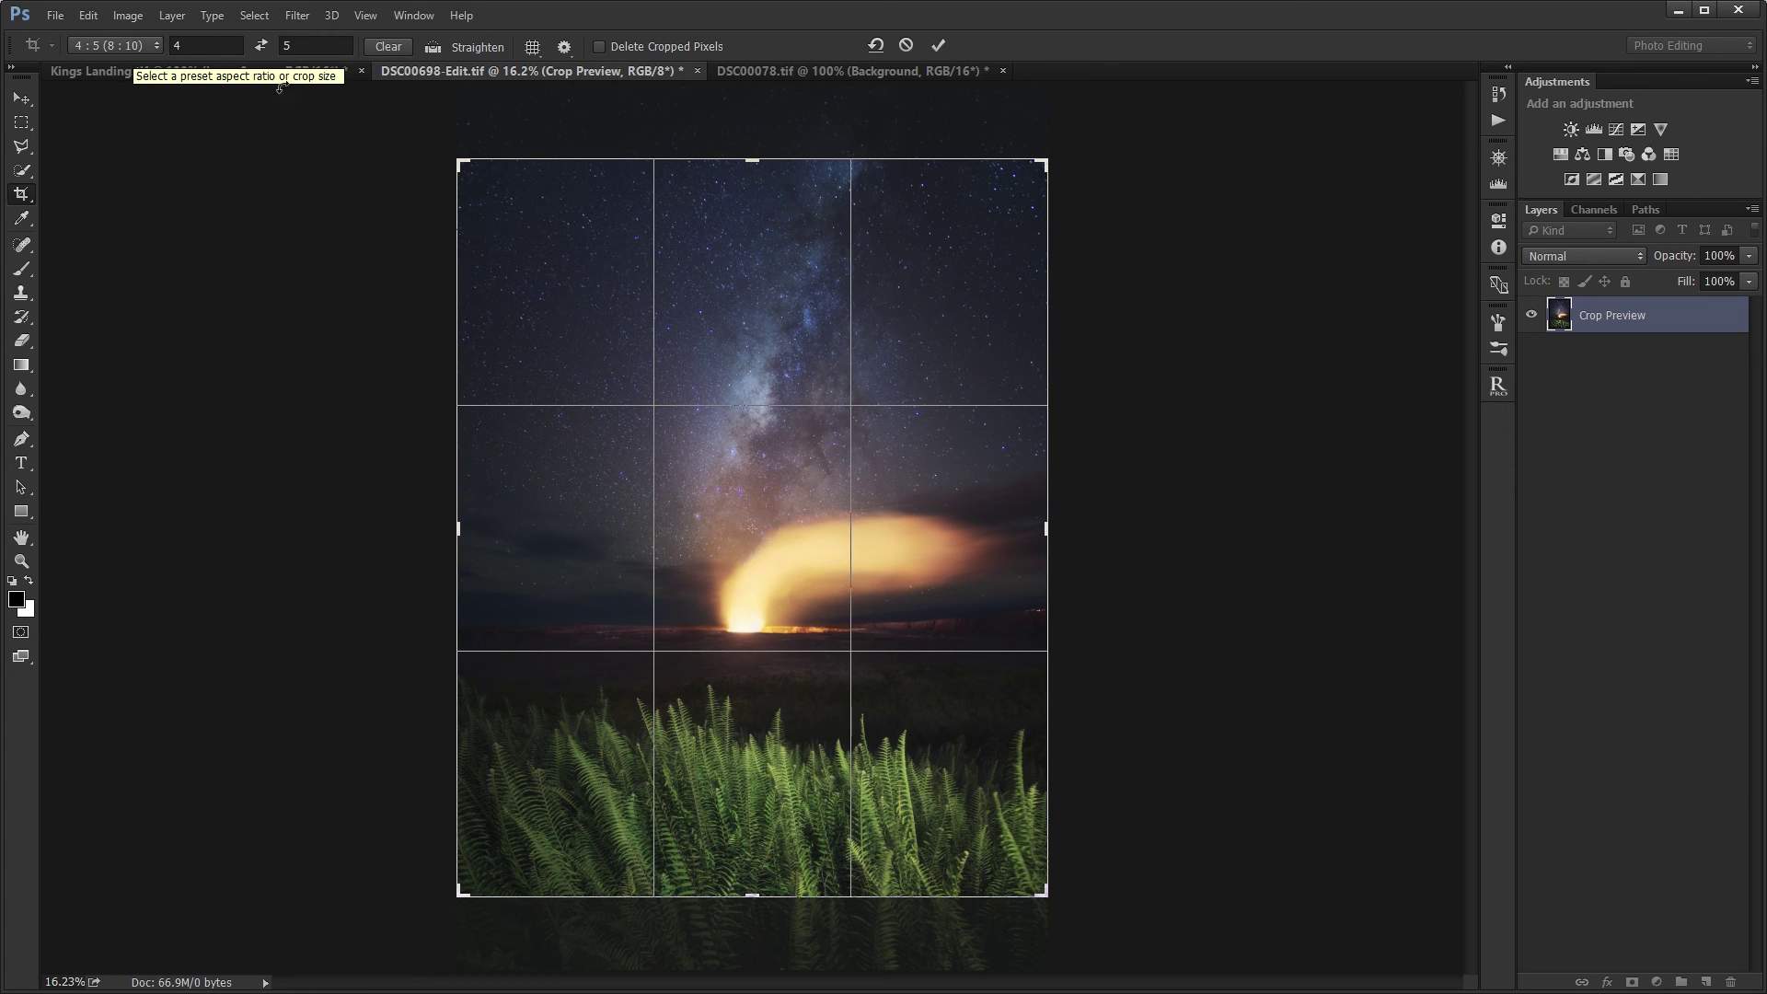
left_click_drag(885, 369, 883, 385)
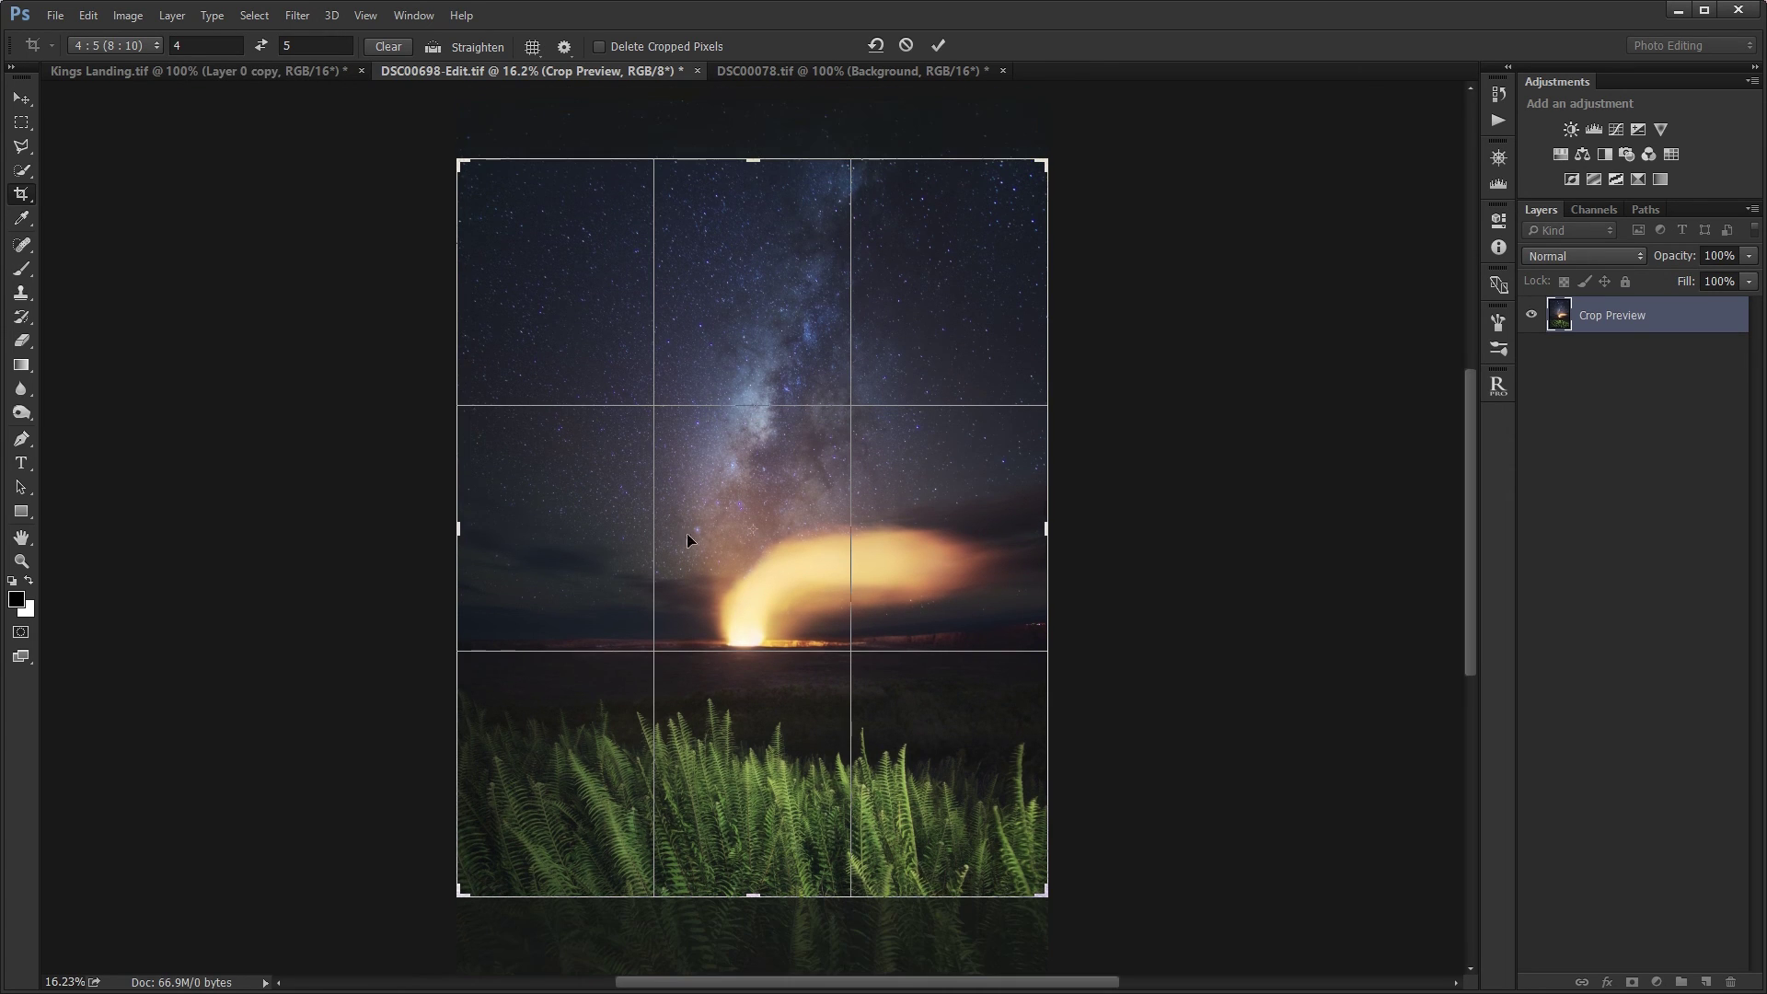
left_click_drag(716, 537, 707, 502)
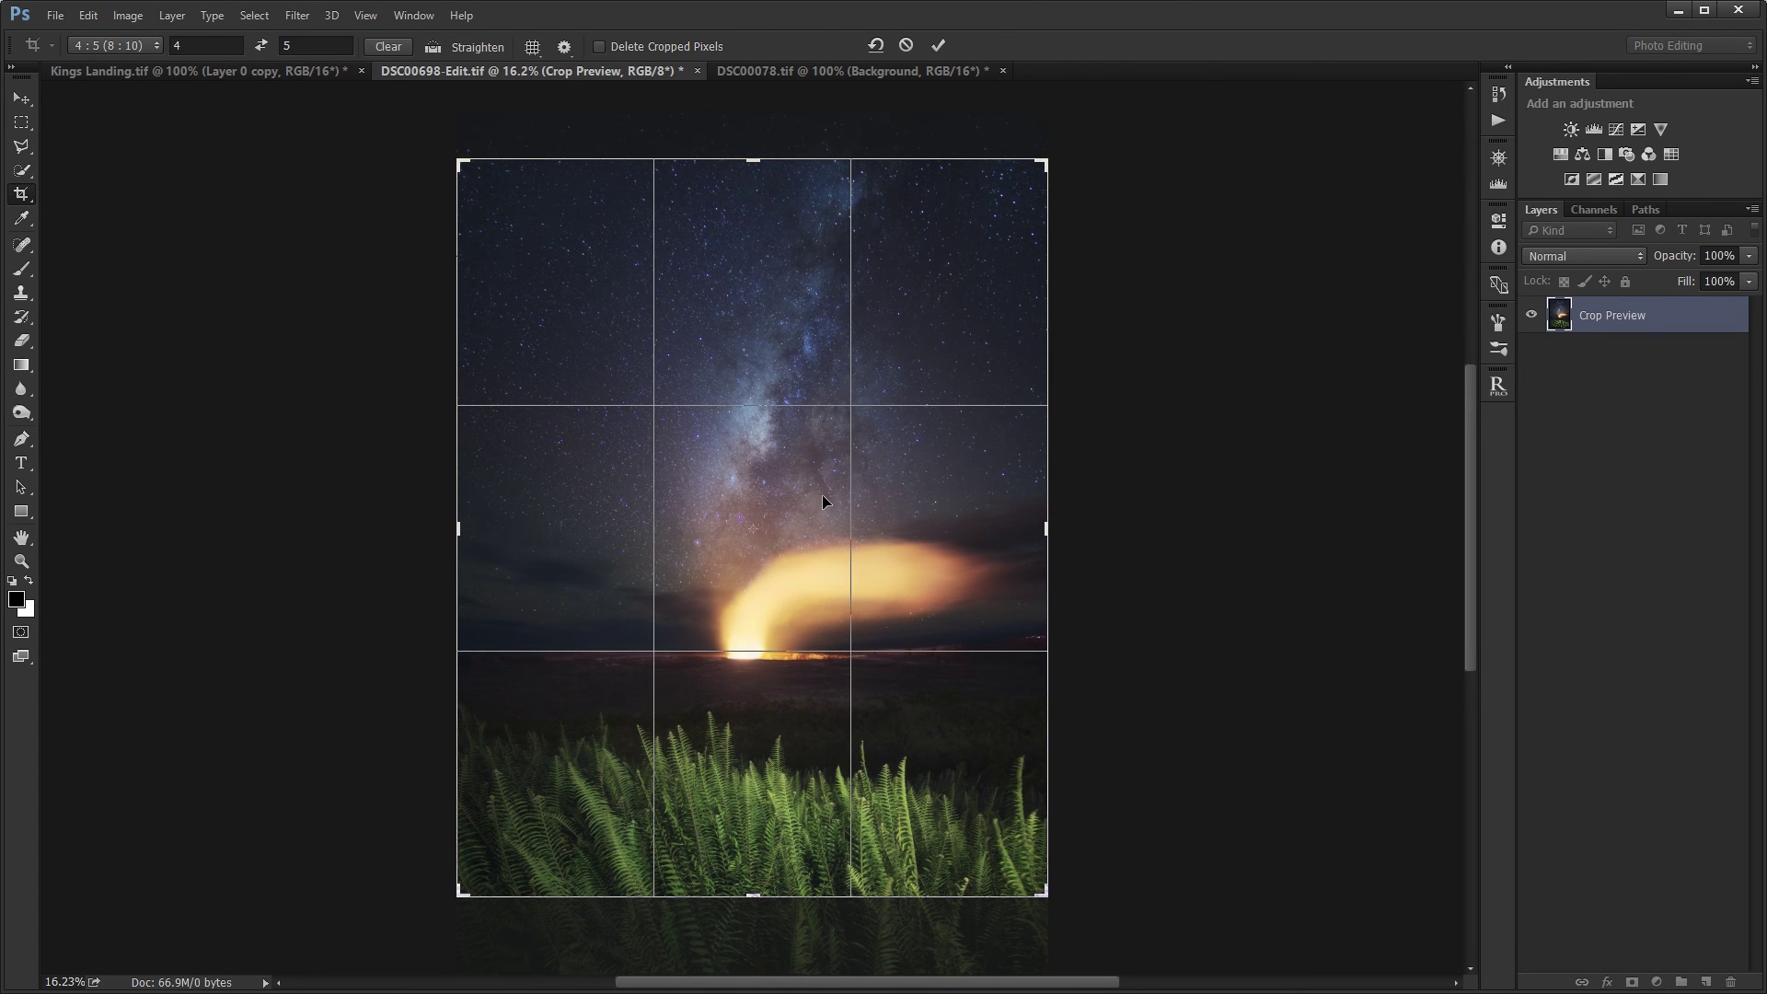
left_click_drag(821, 494, 825, 466)
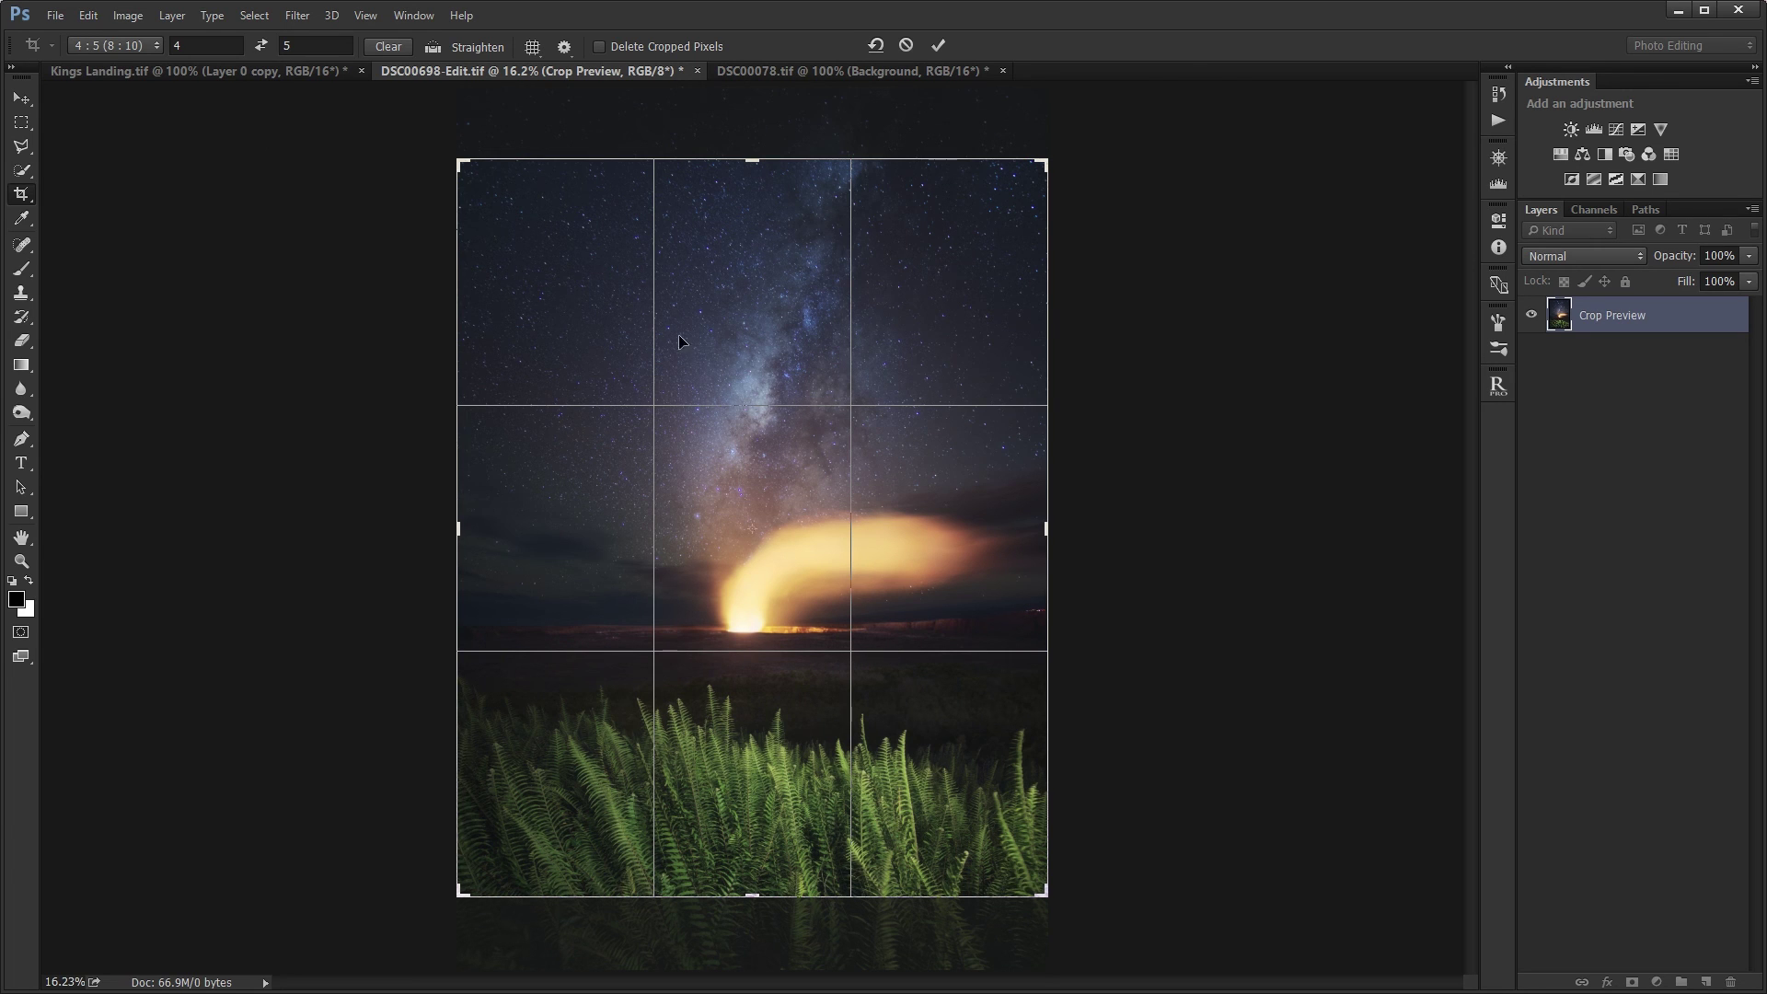
left_click_drag(732, 344, 748, 439)
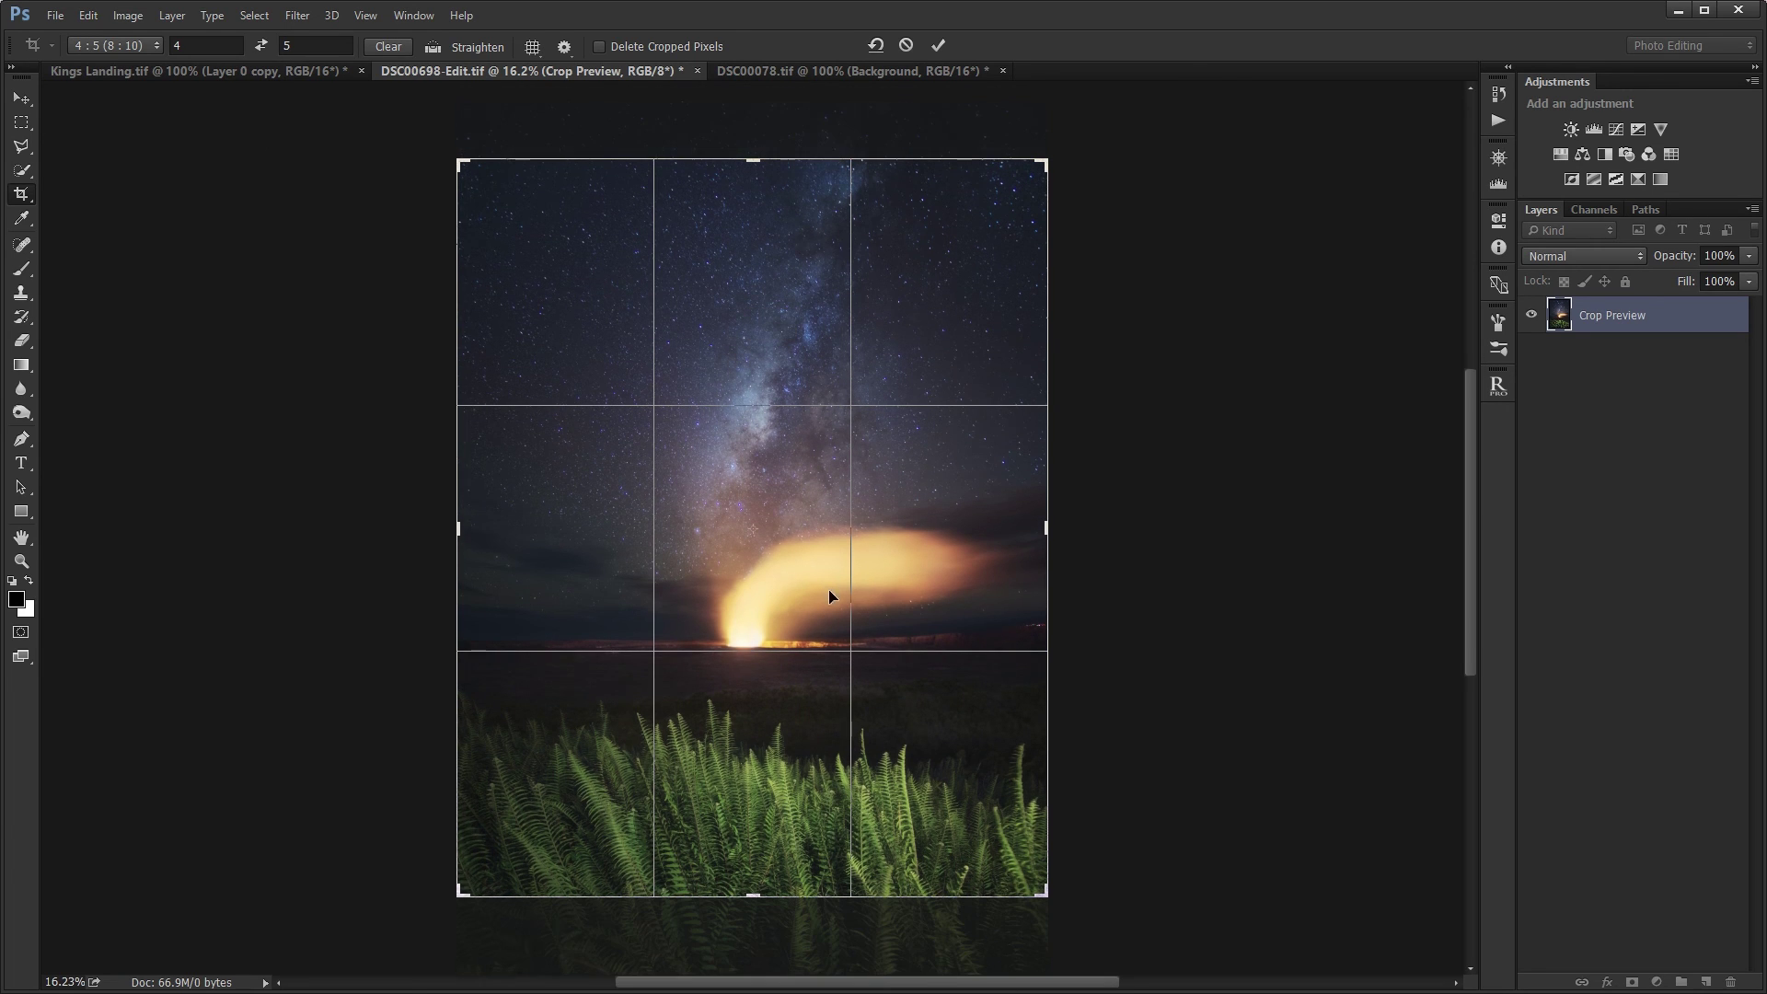
left_click(941, 44)
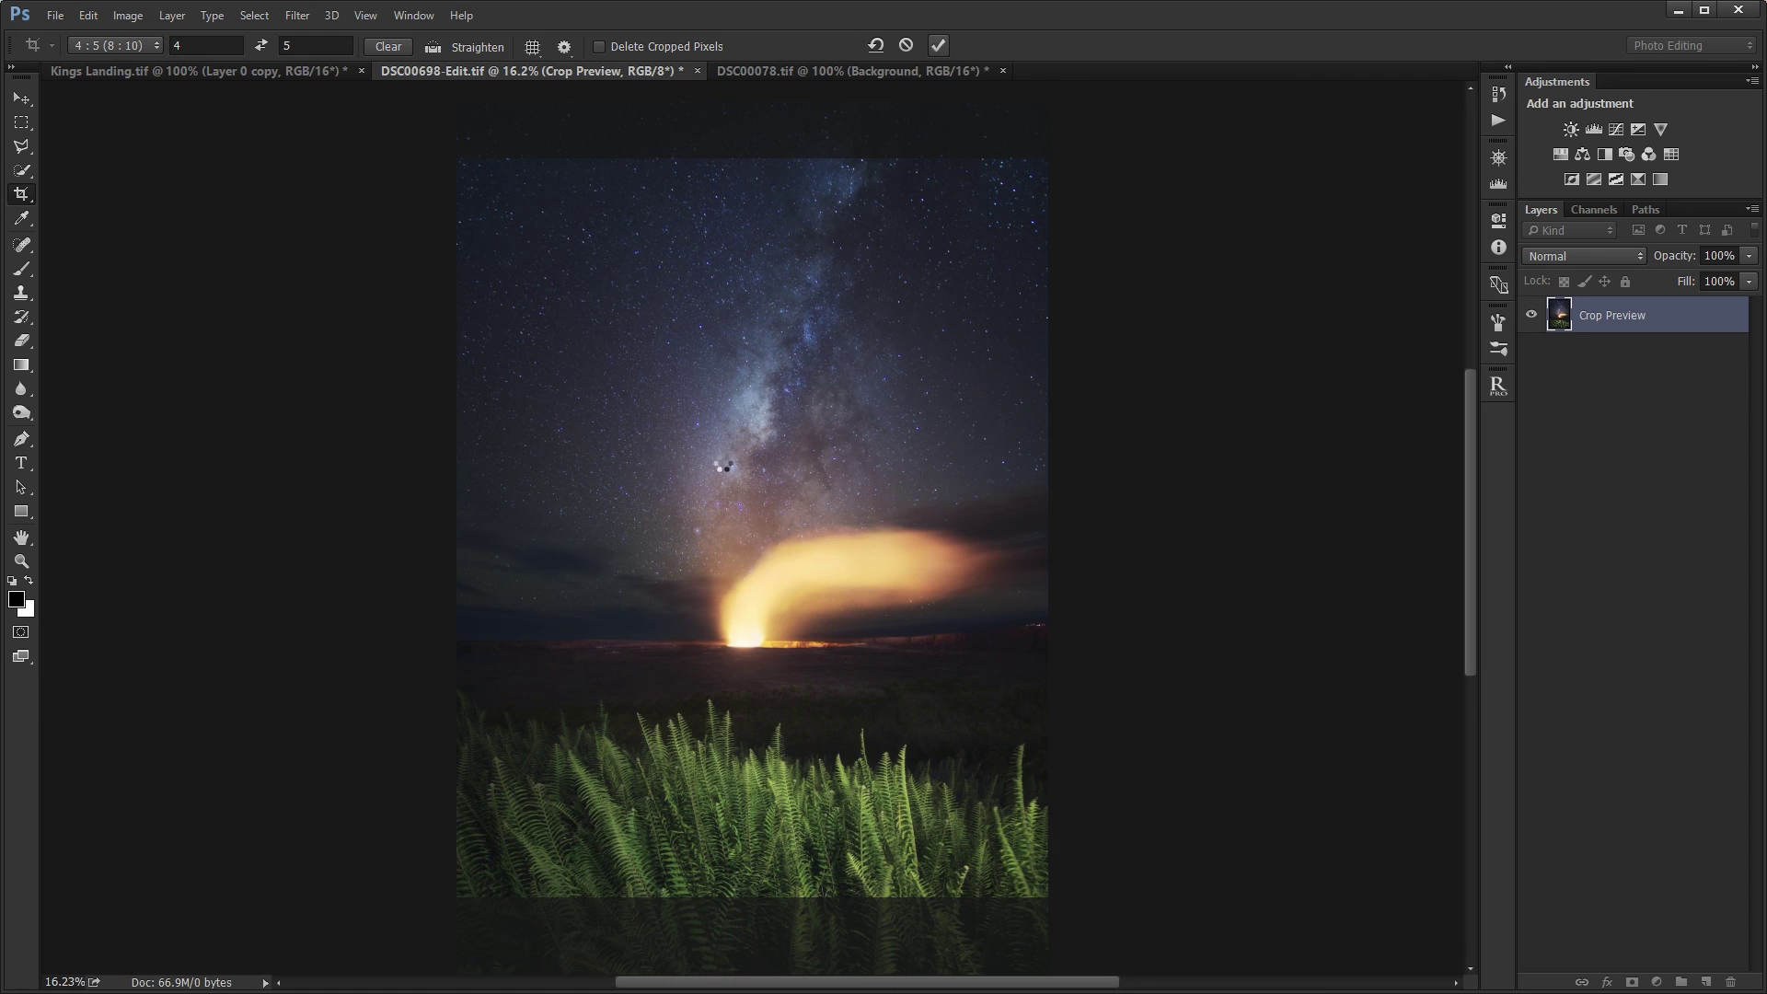
- Run the 1080 resize-and-sharpen action on the cropped volcano photo
left_click(1498, 127)
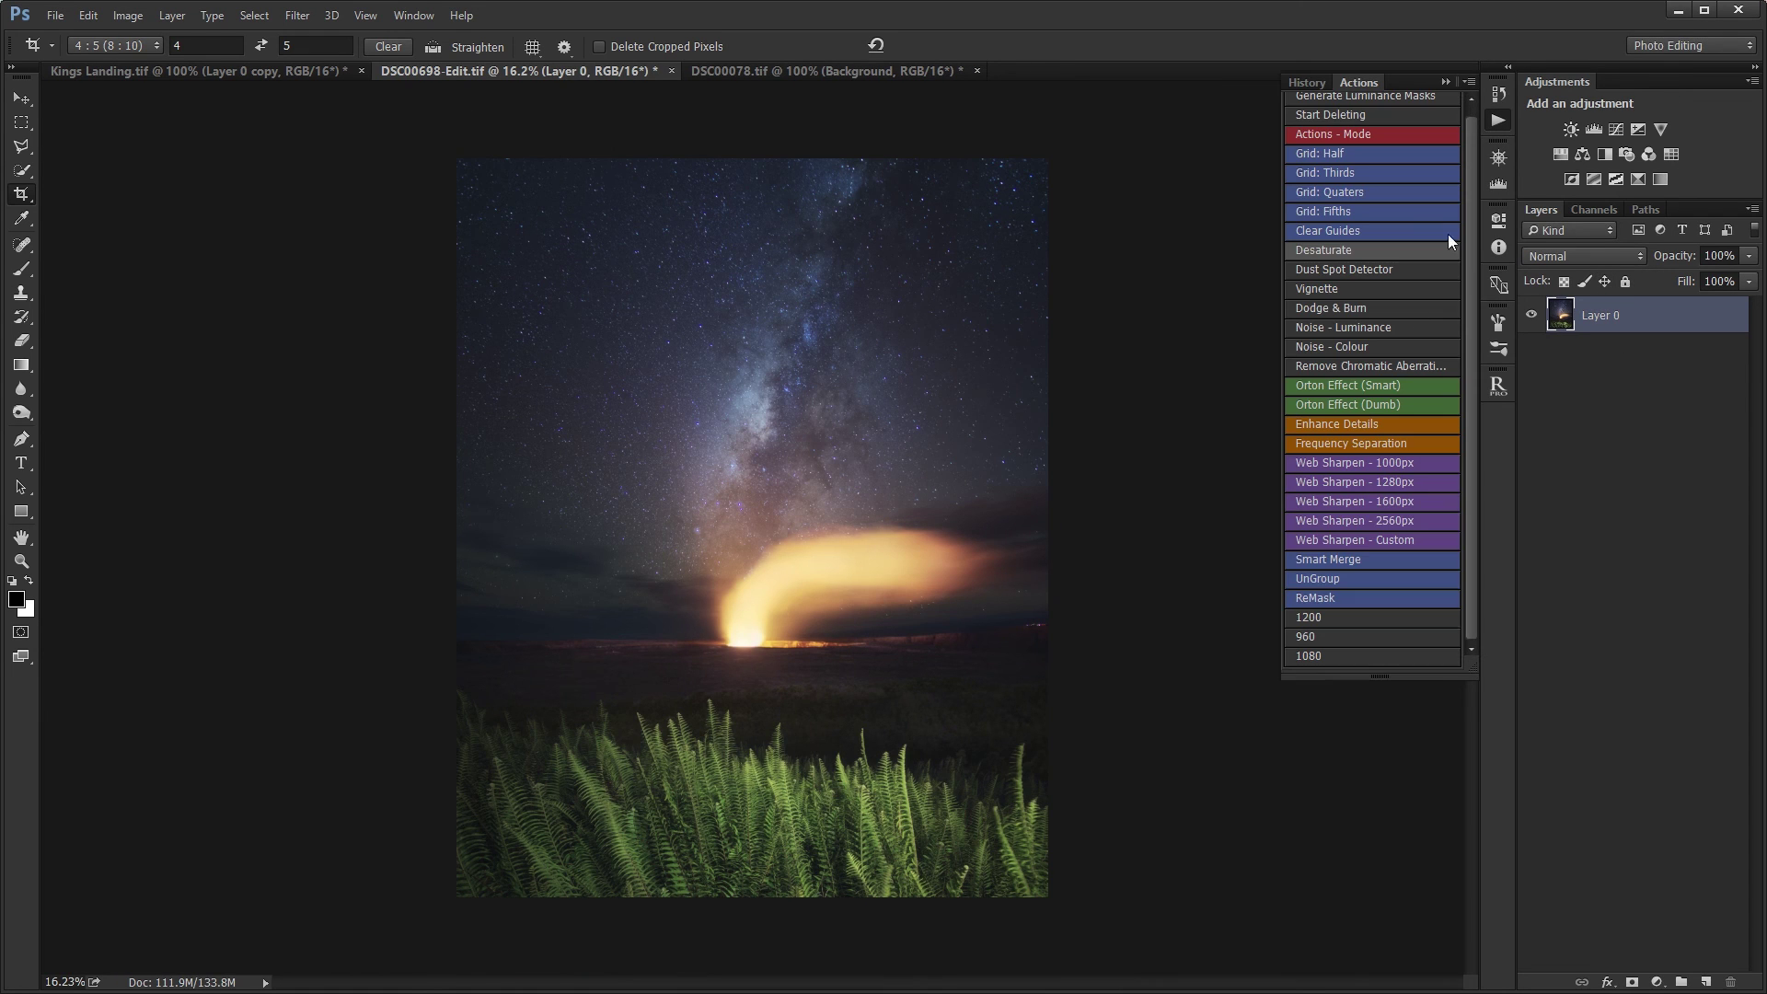
left_click(1320, 656)
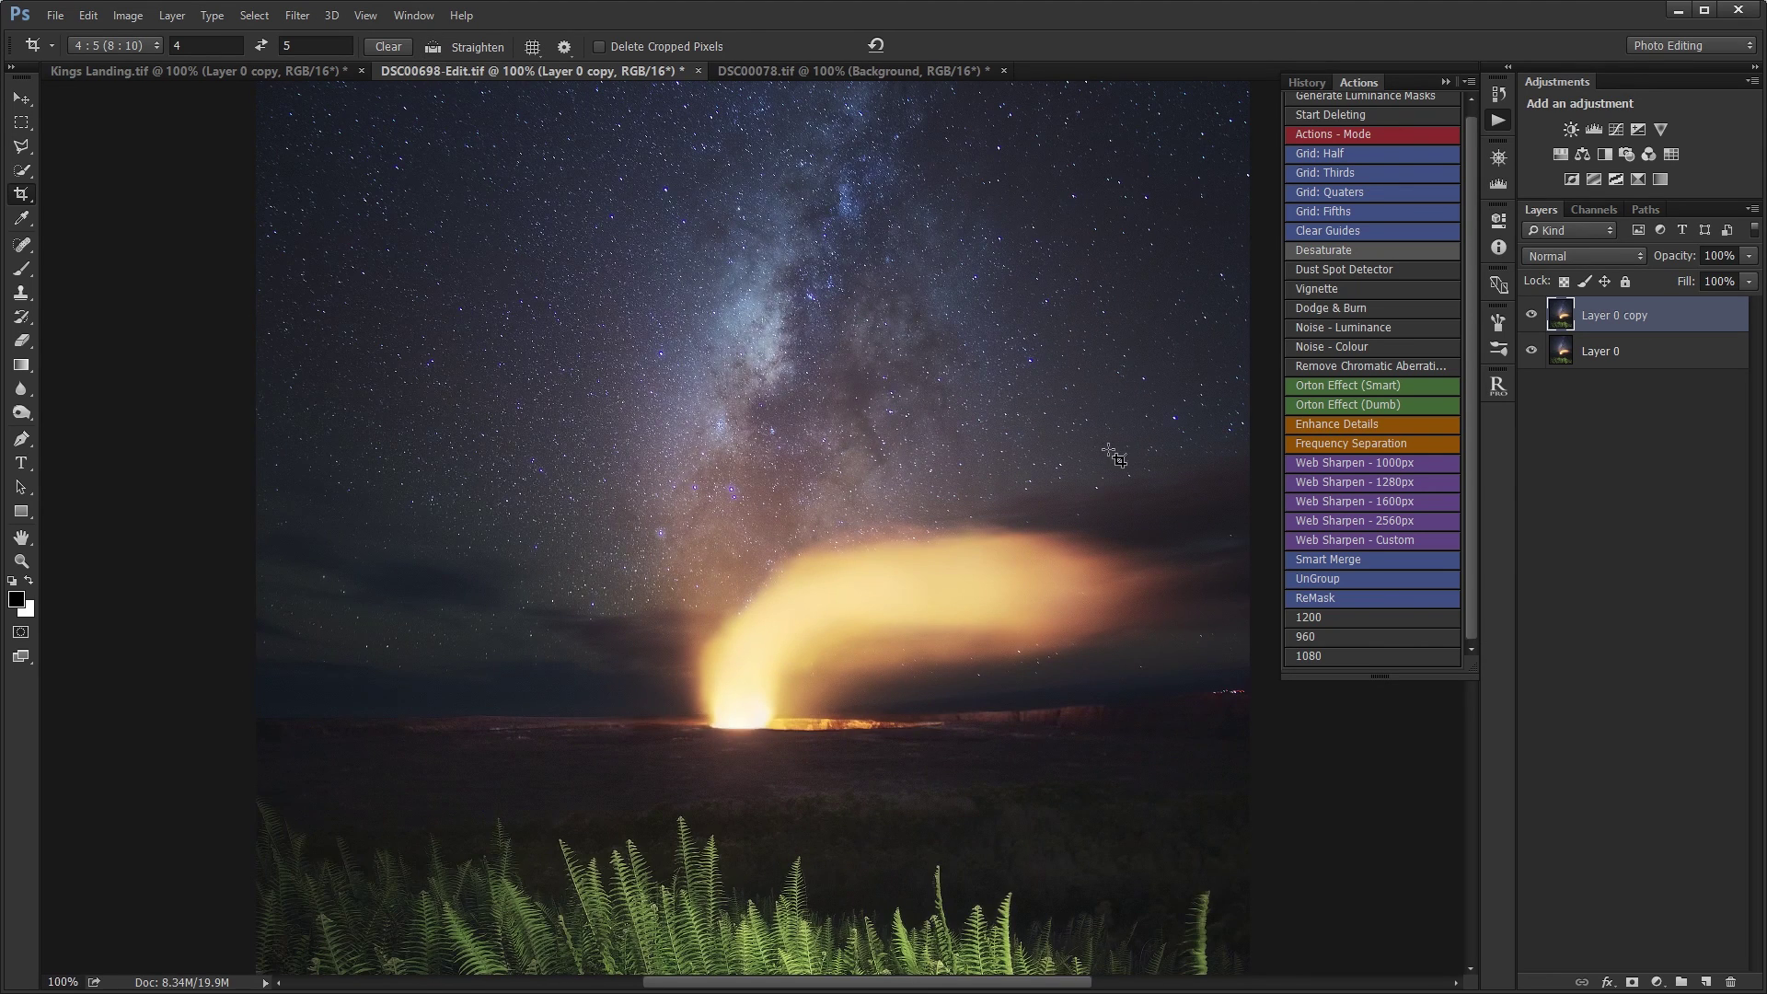
left_click(1446, 82)
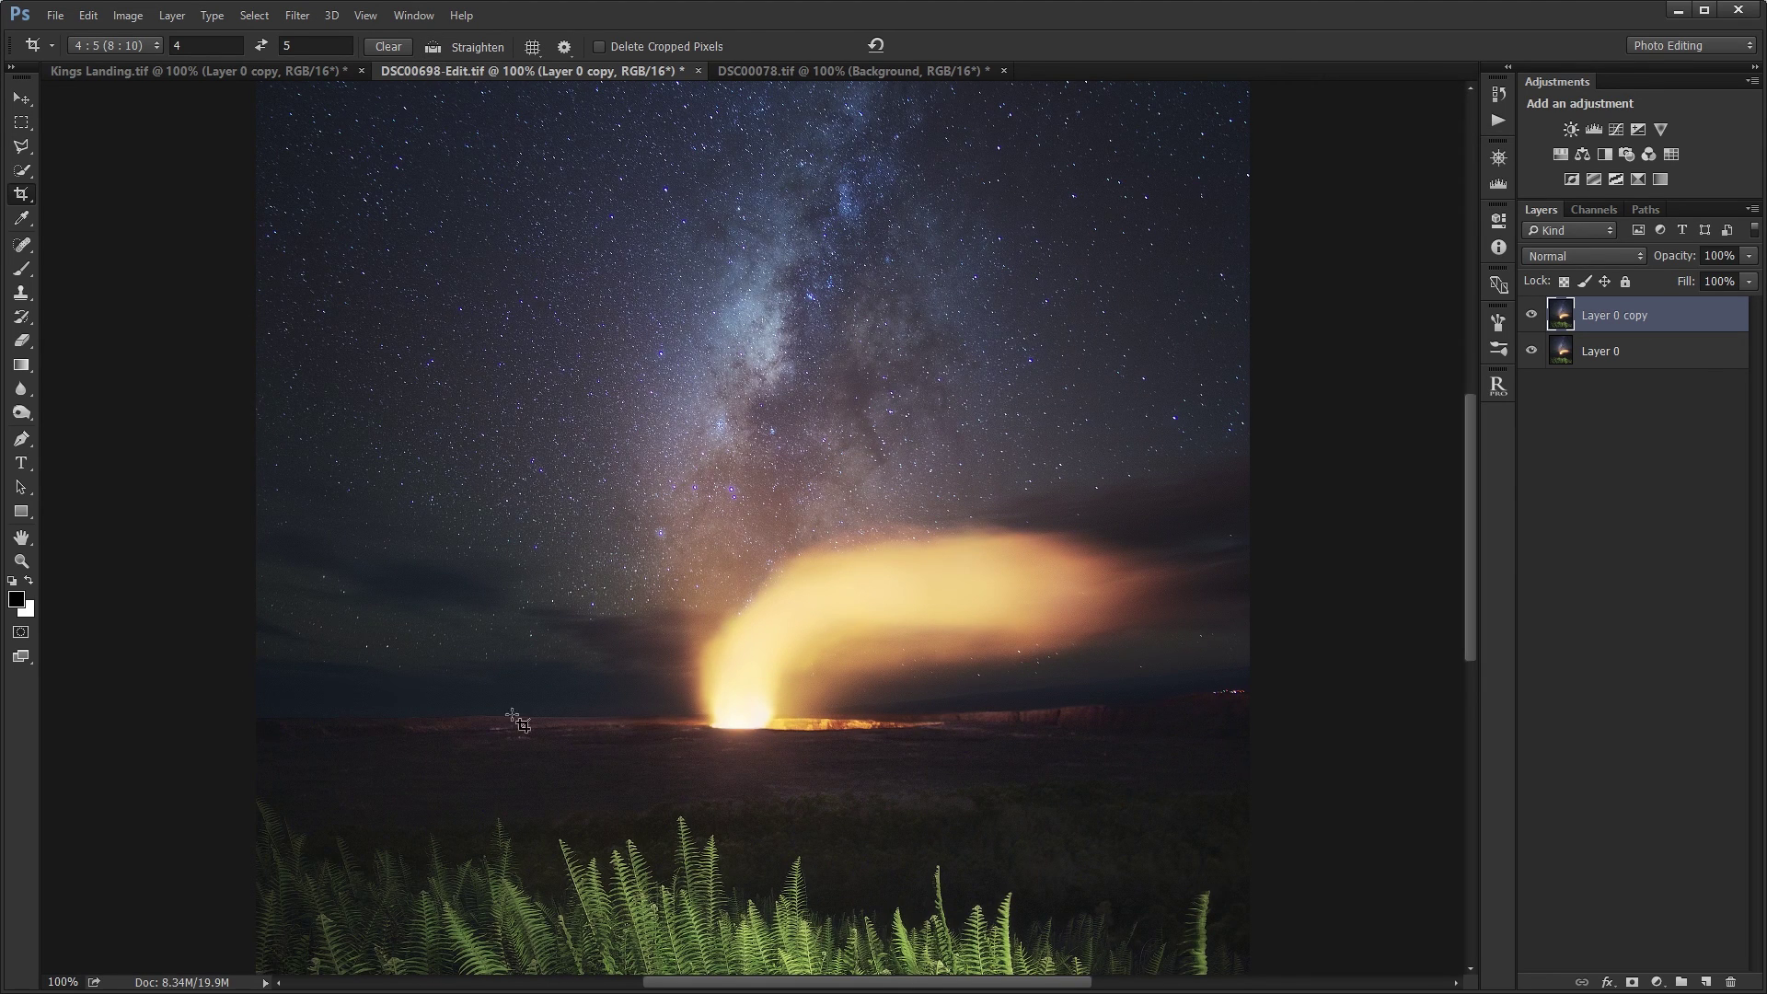
scroll(891, 387, "down", 5)
scroll(891, 387, "up", 8)
scroll(645, 682, "down", 1)
scroll(644, 681, "left", 1)
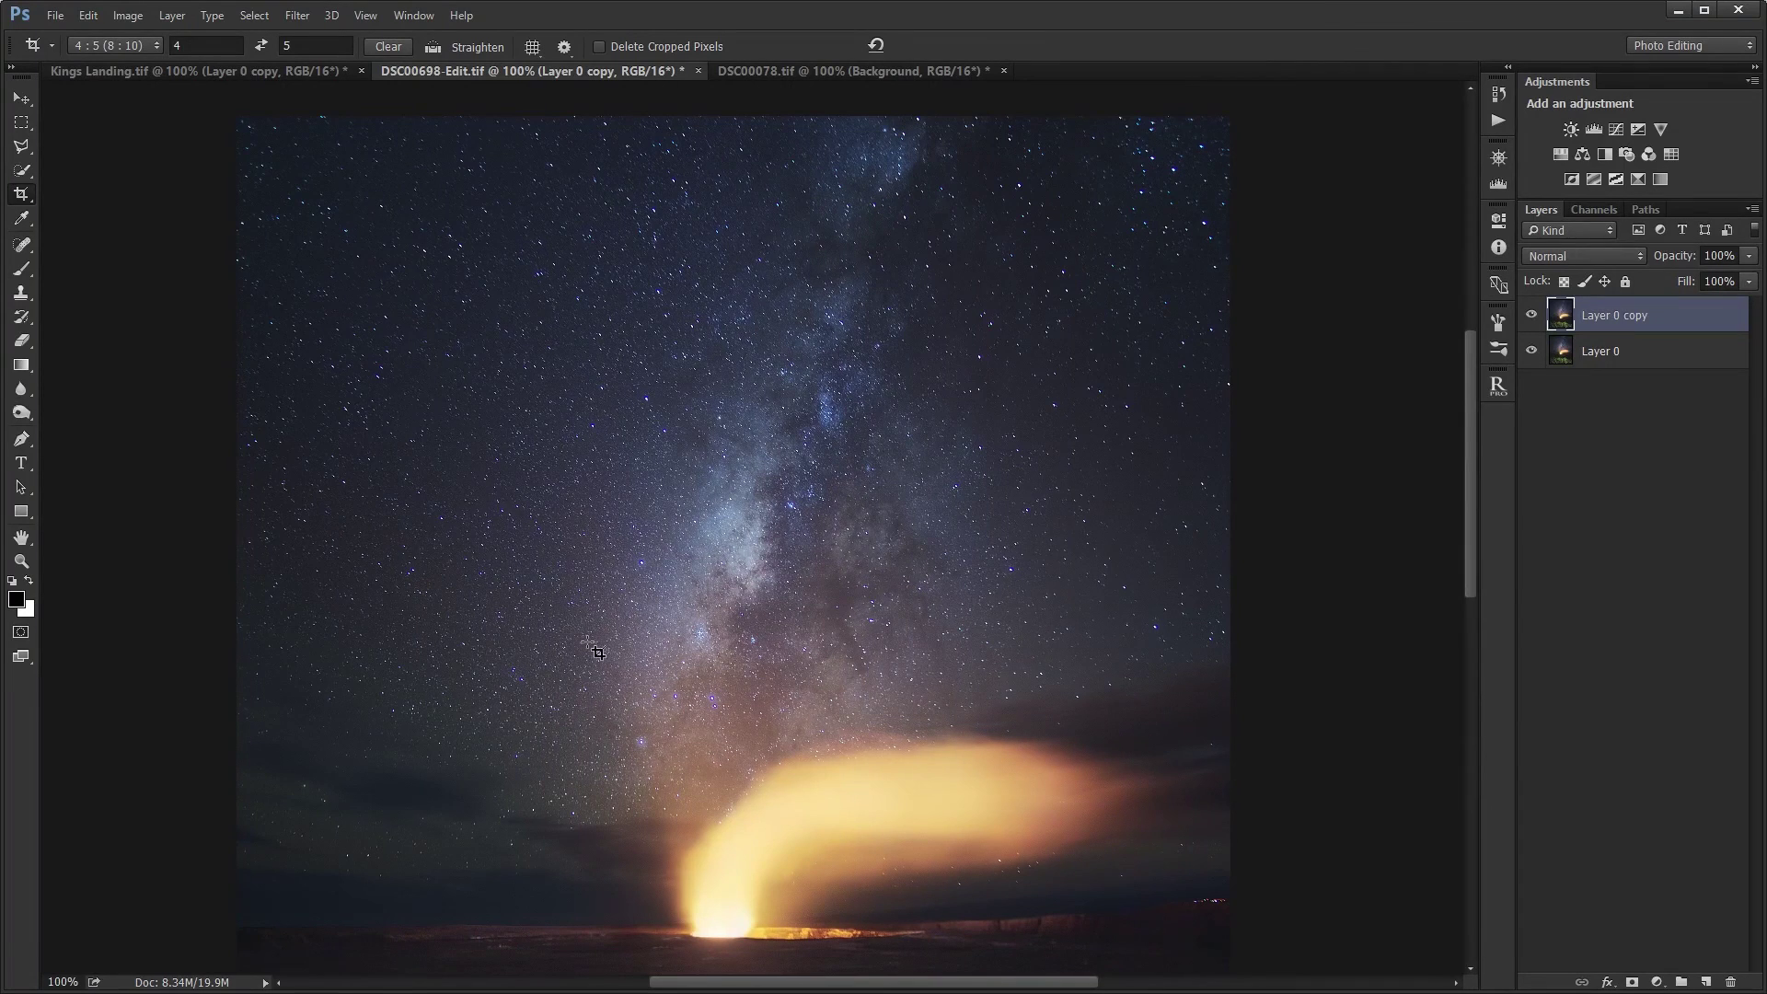
- Set the sharpened Layer 0 copy's opacity to 50% and fit the photo on screen
left_click(1714, 258)
type("50")
key("Return")
scroll(1059, 240, "down", 10)
left_click_drag(1060, 188, 1054, 419)
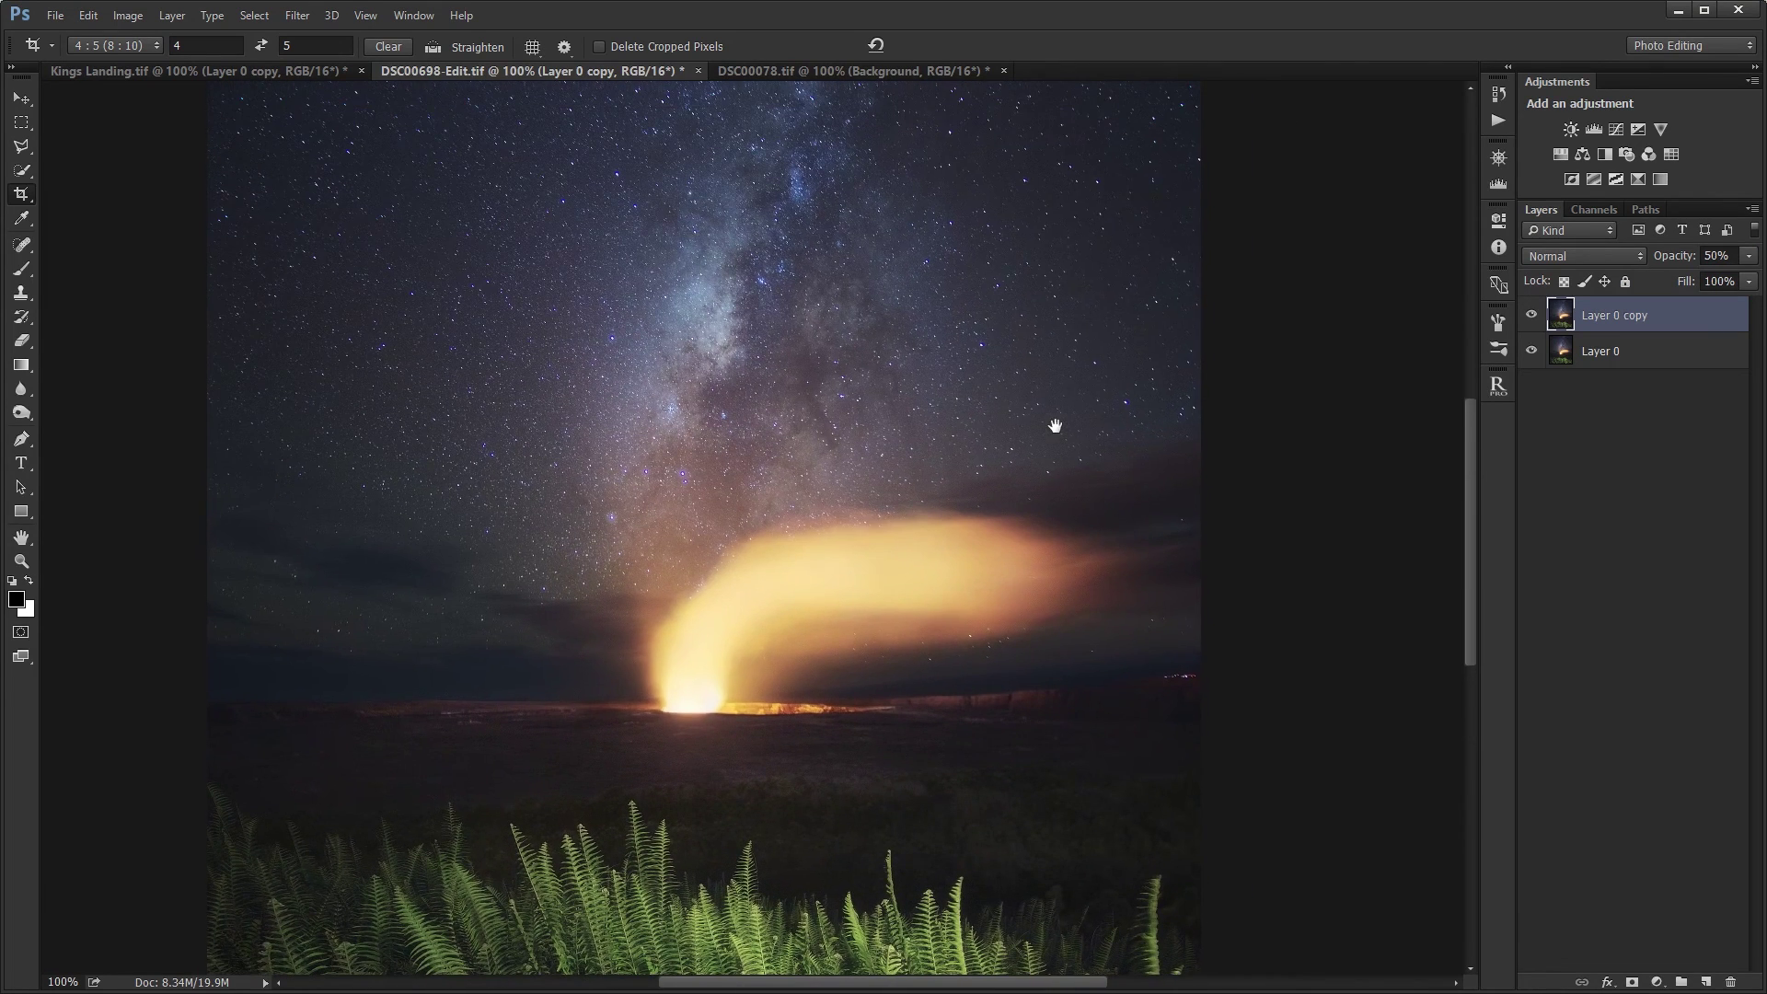
key("ctrl+0")
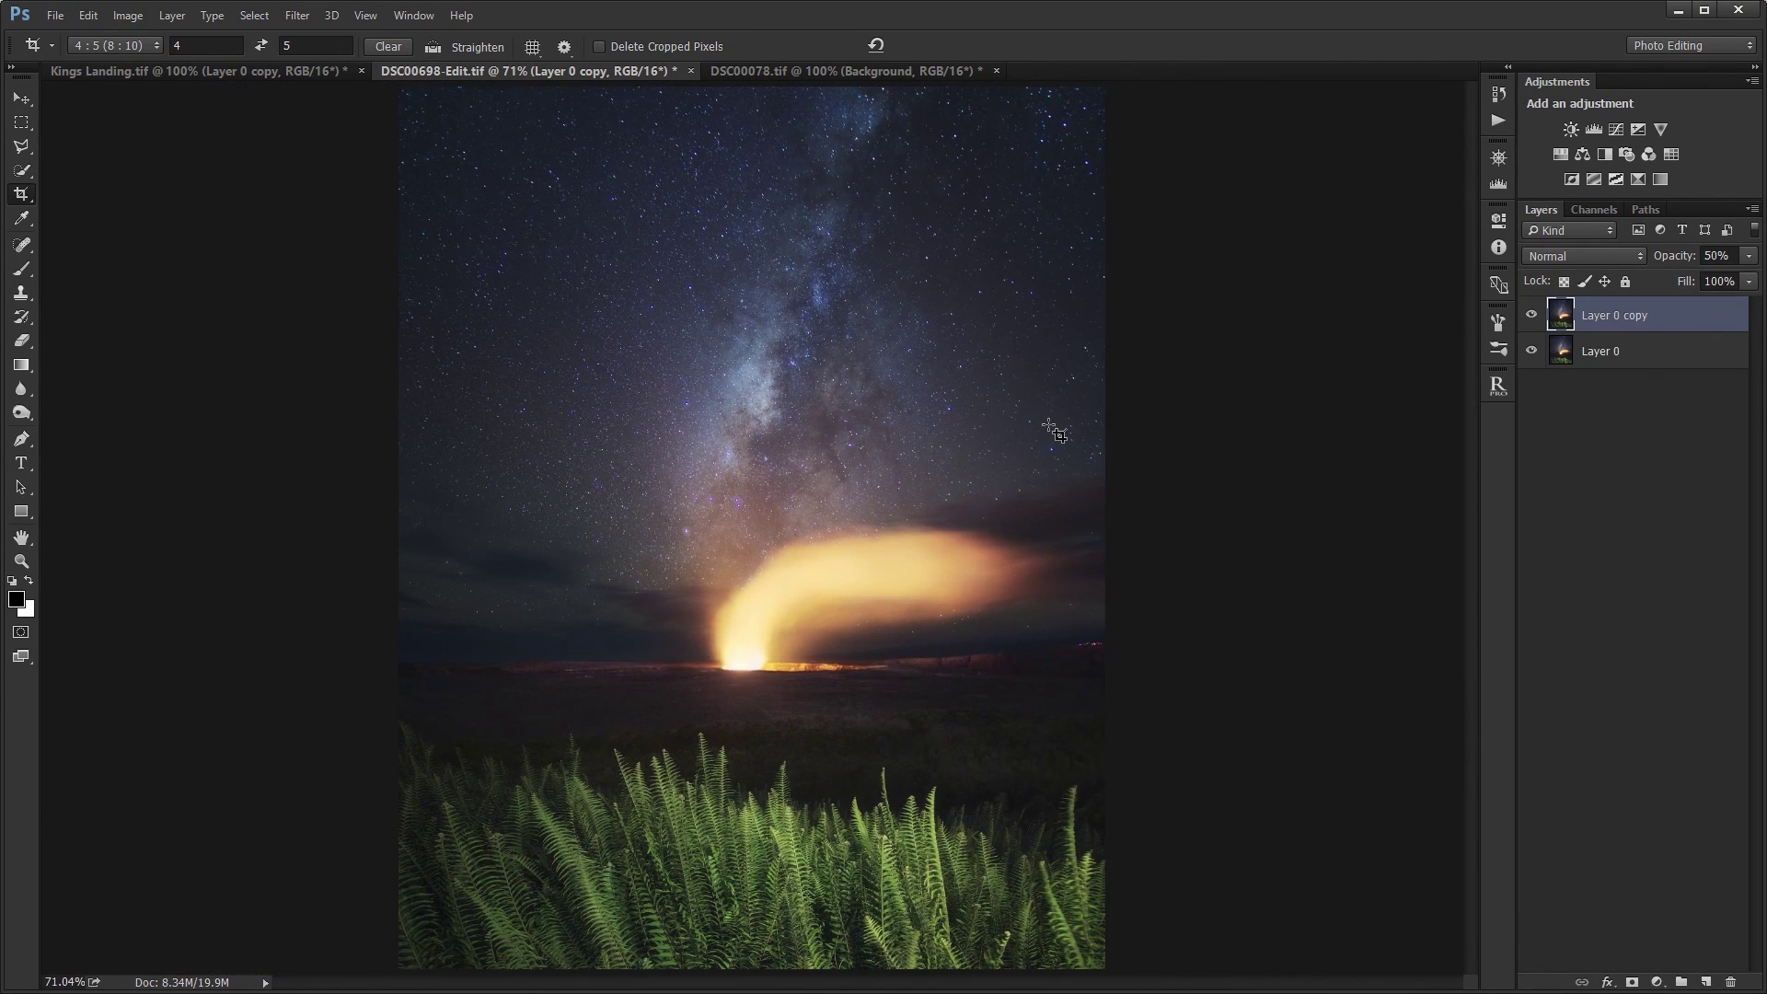
left_click(1674, 481)
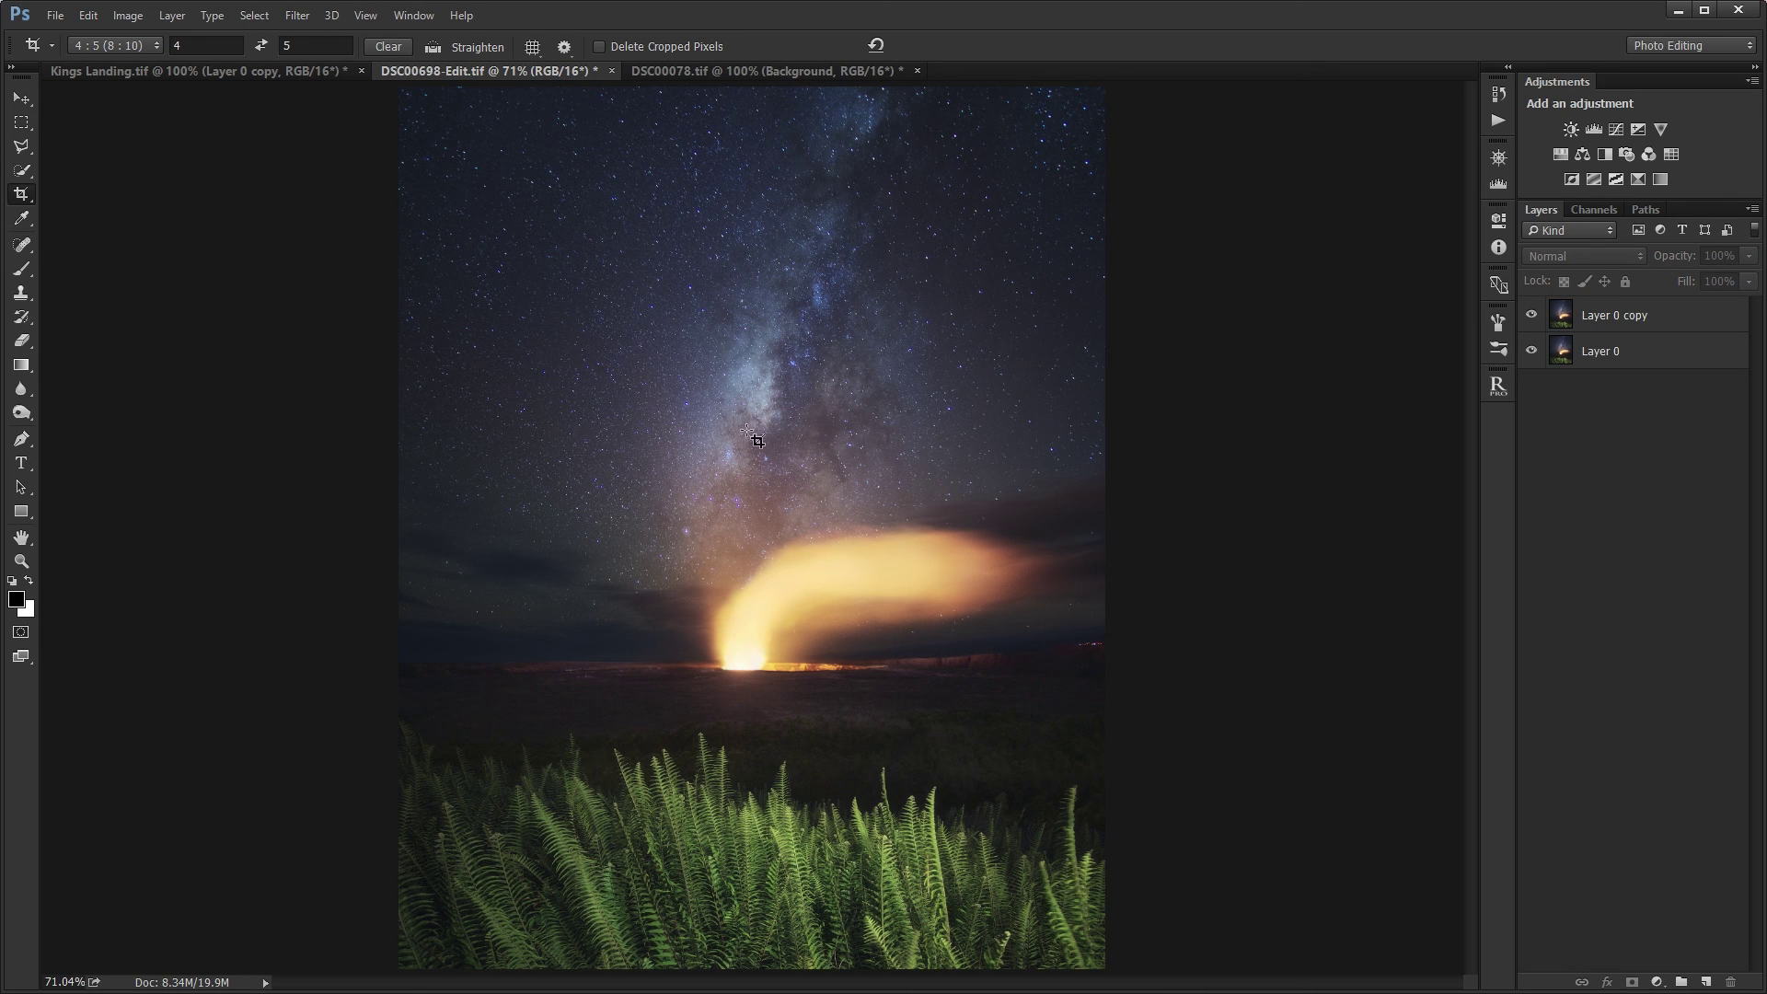
left_click(20, 99)
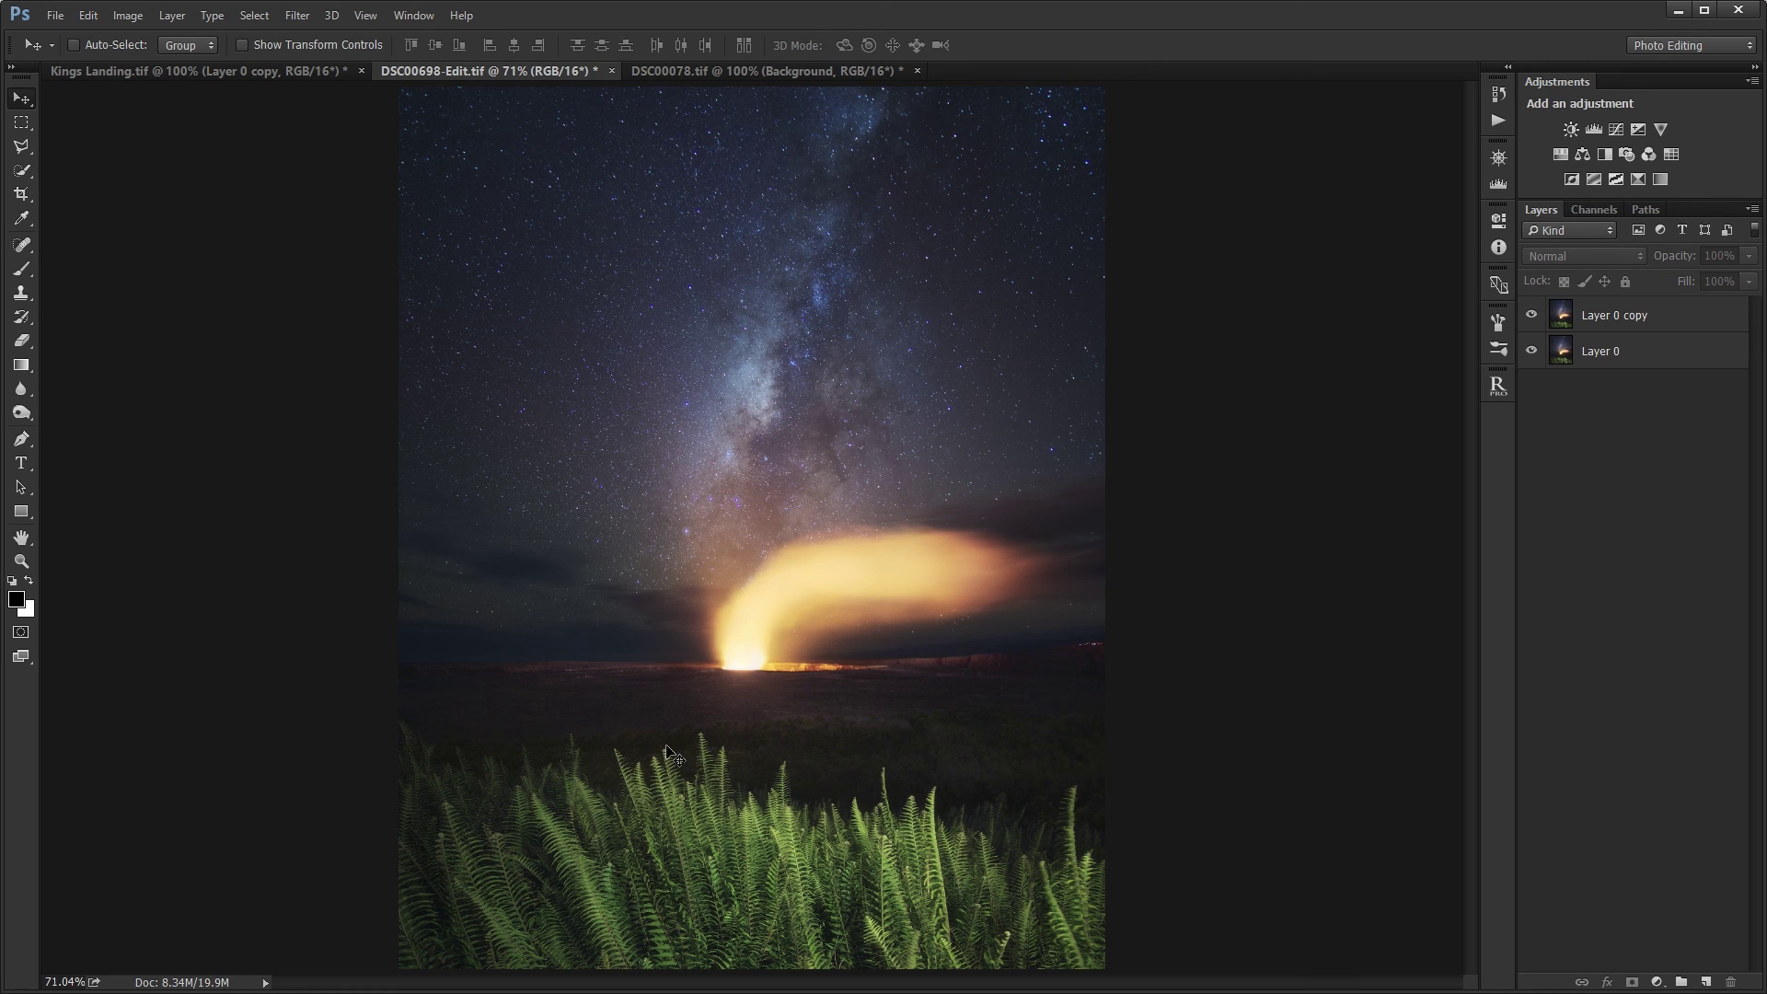
key("alt+period")
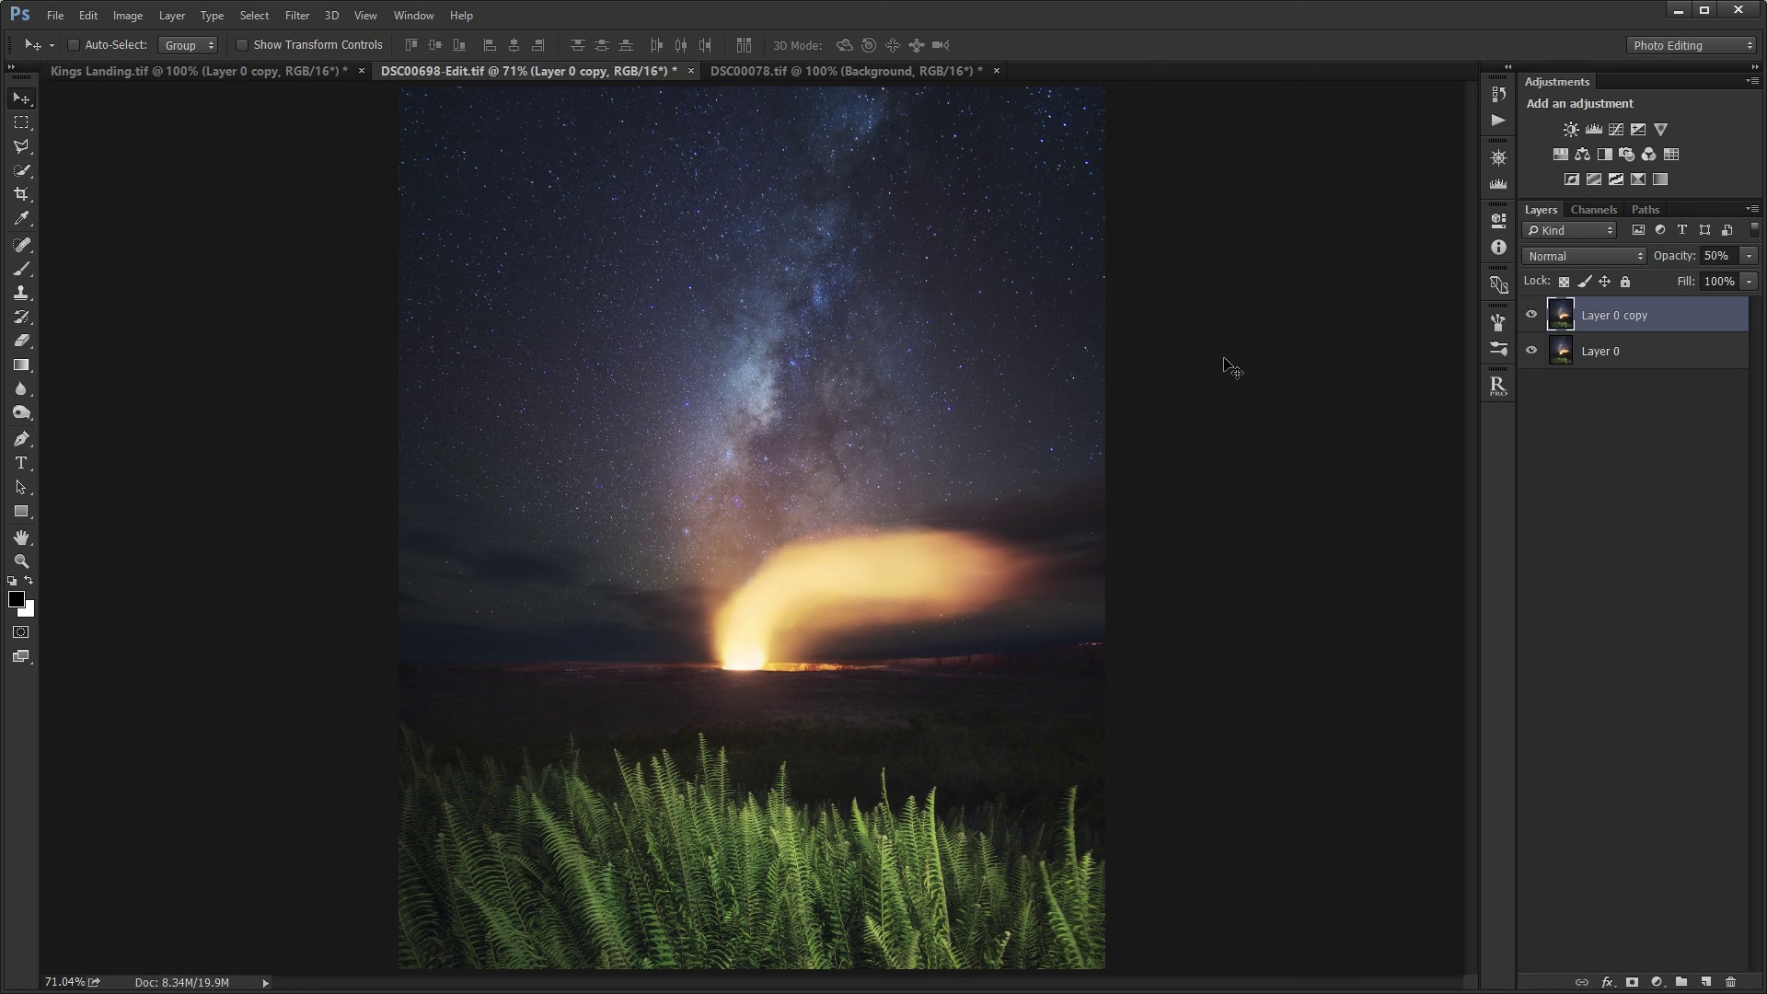